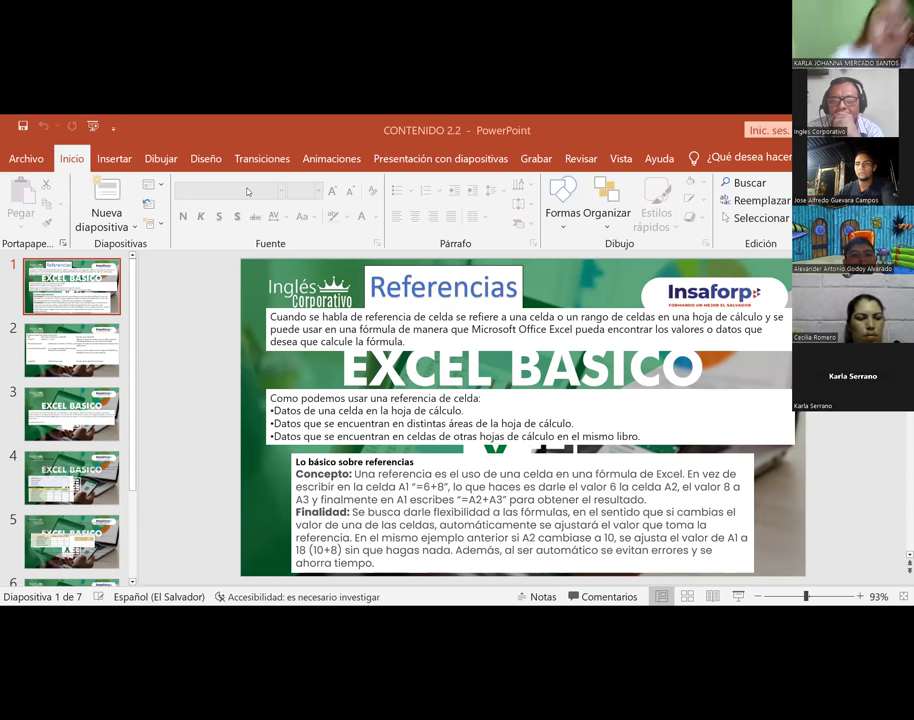
Switch to the Excel Básico course page in Edge and open the REFERENCIAS lesson in Sección 2
key(alt+Tab)
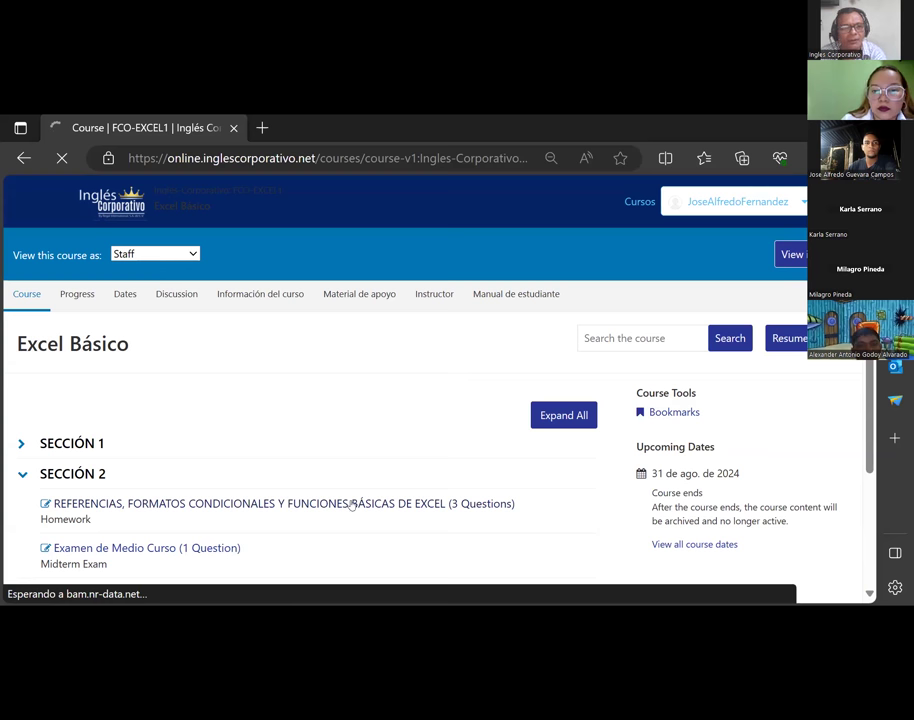
scroll(112, 435, down, 2)
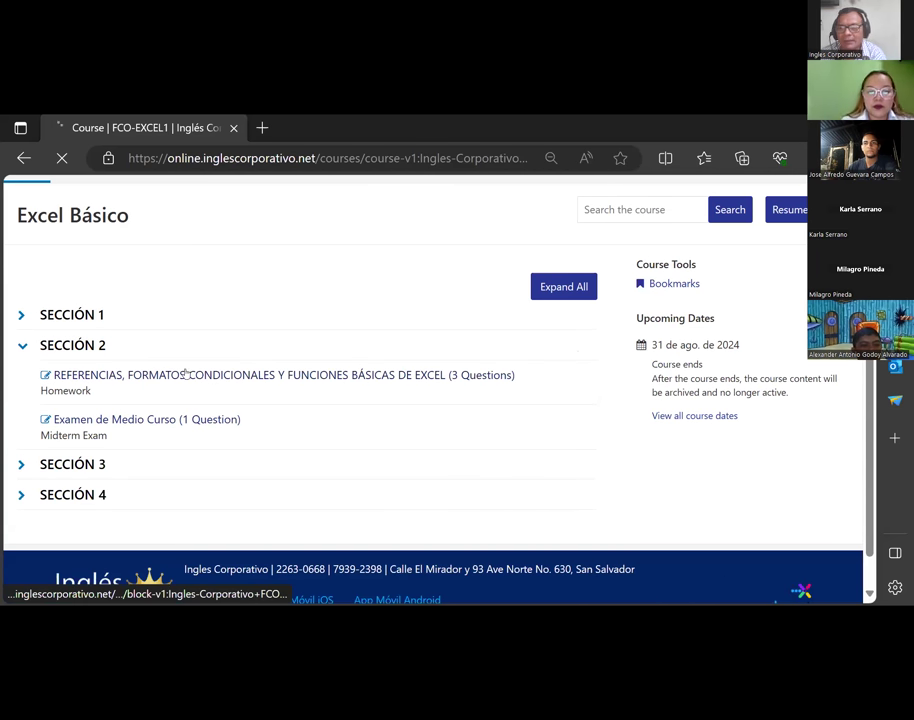
click(155, 374)
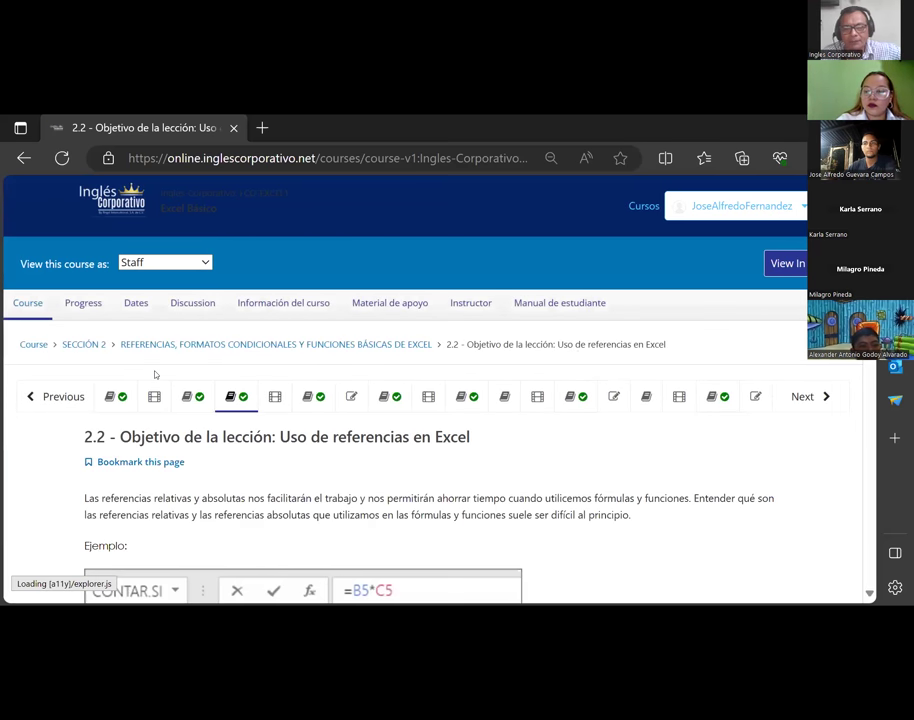
Scroll lesson 2.2 down to the Excel example table on references
scroll(191, 454, down, 2)
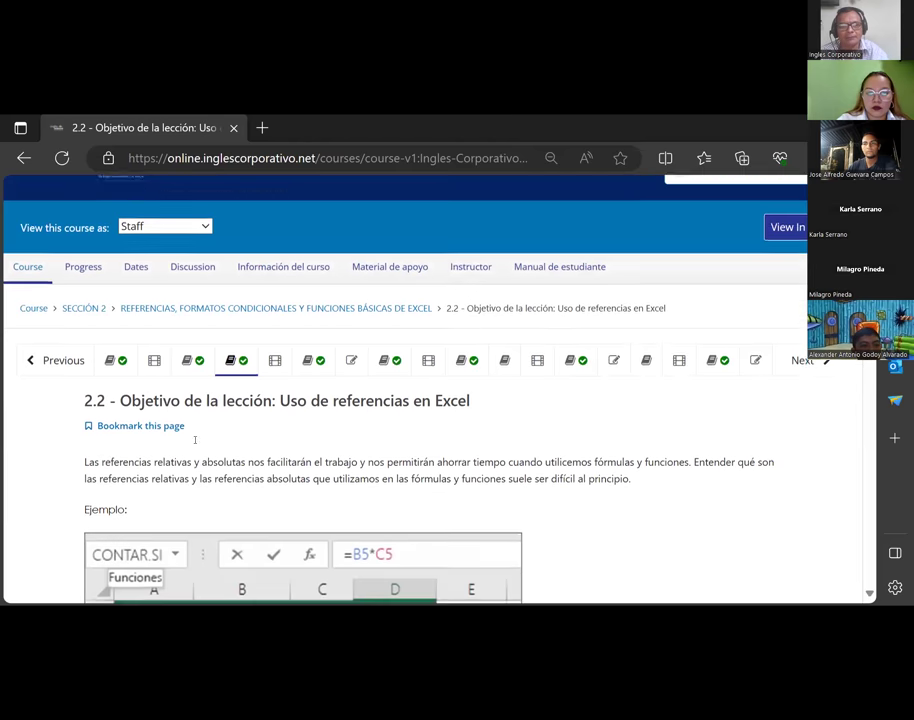
scroll(198, 440, down, 2)
scroll(200, 430, up, 1)
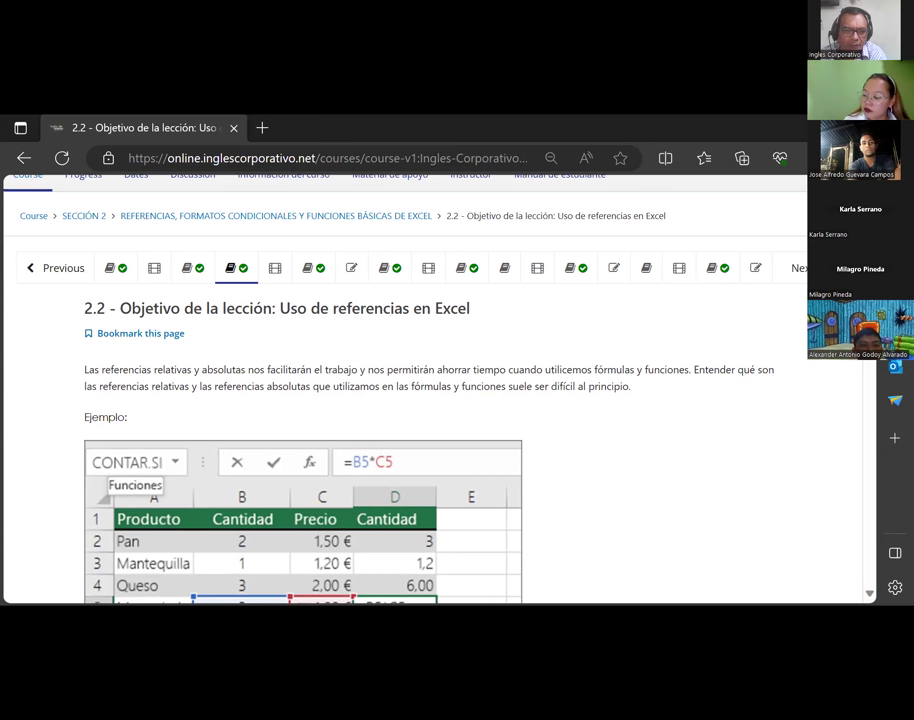
Switch back to the CONTENIDO 2.2 presentation on the Referencias slide
key(alt+Tab)
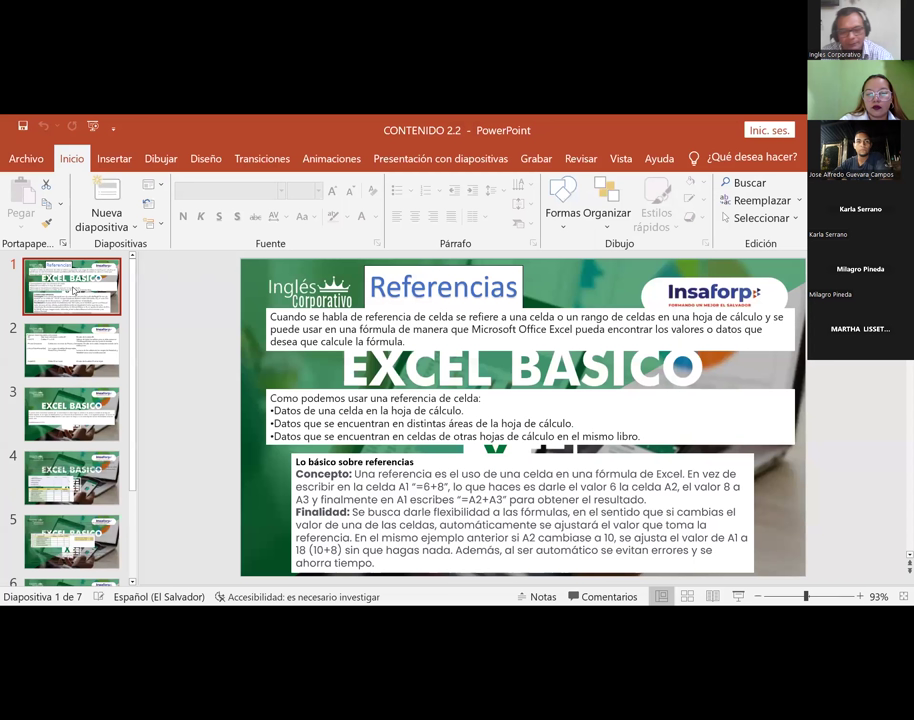
Start the slideshow from slide 1, the Referencias slide
key(F5)
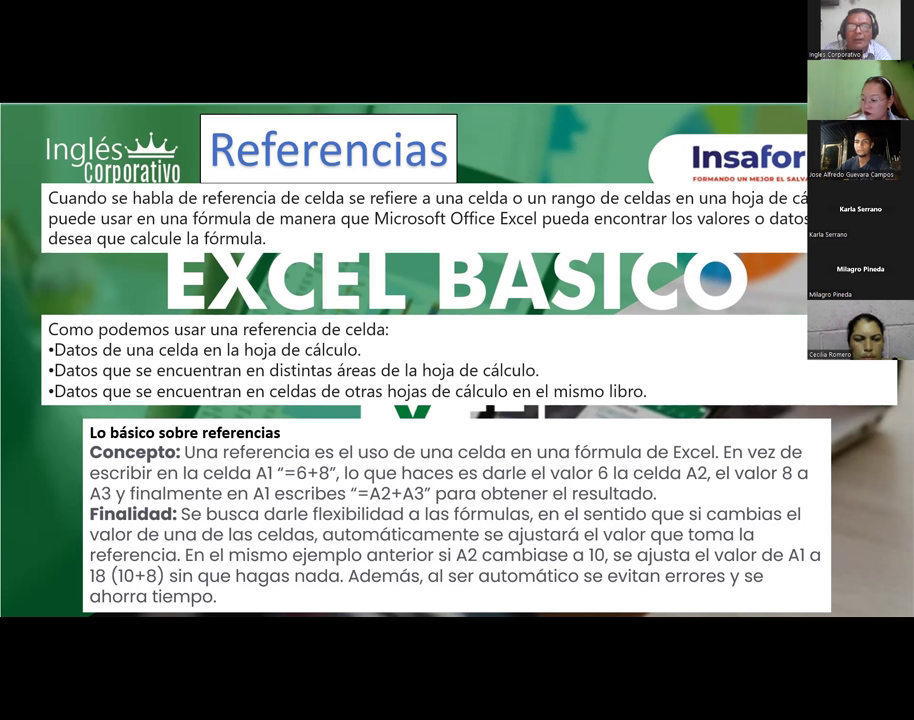
Advance to the slide of reference examples like =B3, =F2:G10 and =Hoja4!A3
click(160, 293)
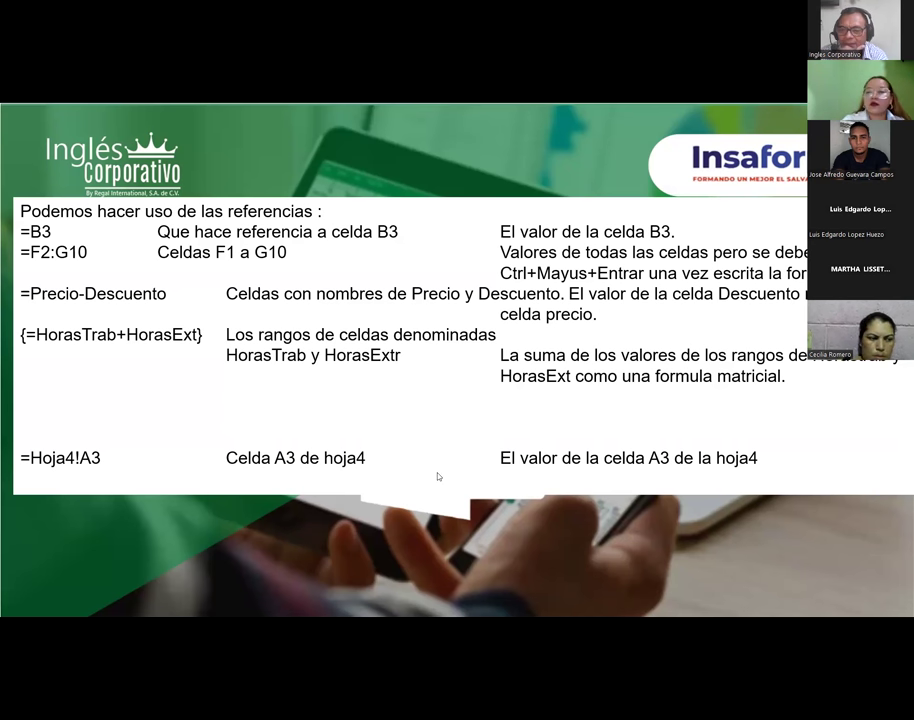
Advance the slideshow to the explanation of =Hoja4!A3 as cell A3 on hoja4
click(425, 475)
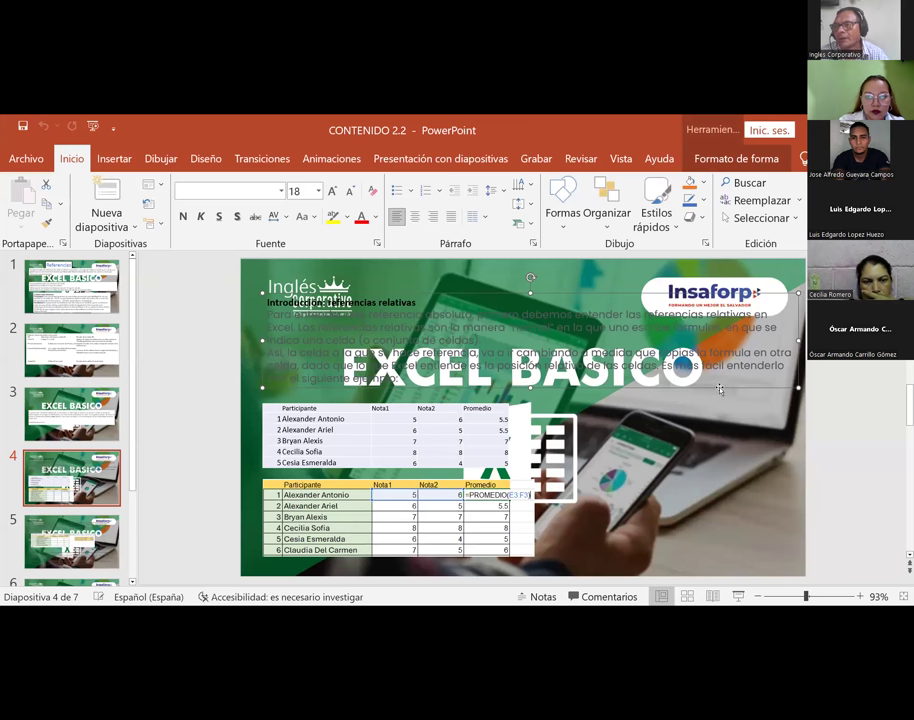
Highlight the slide 4 relative-references introduction text in grey and present it full screen
click(347, 221)
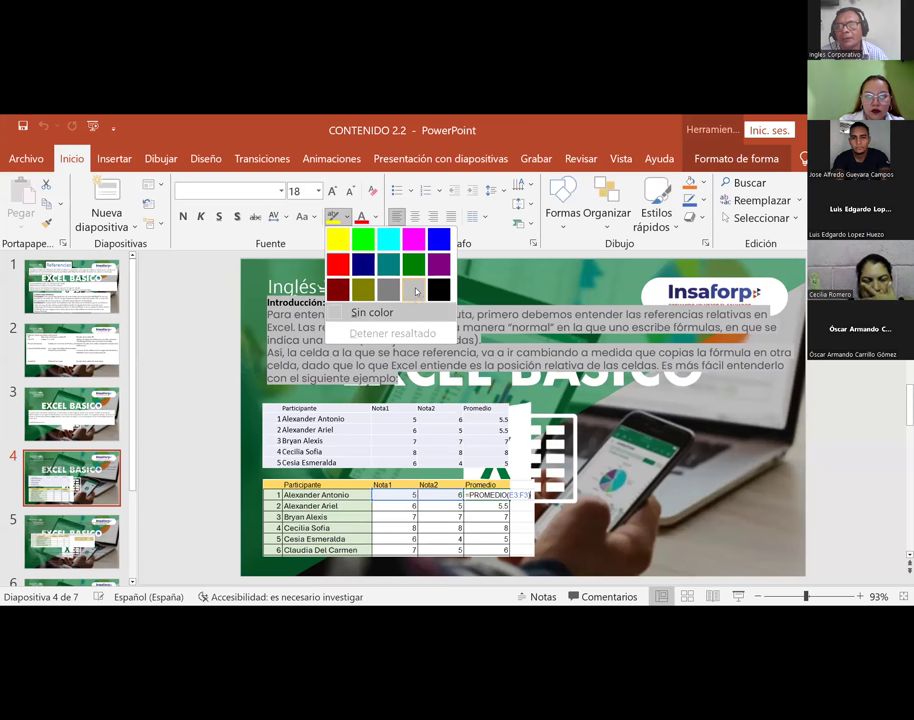
click(416, 291)
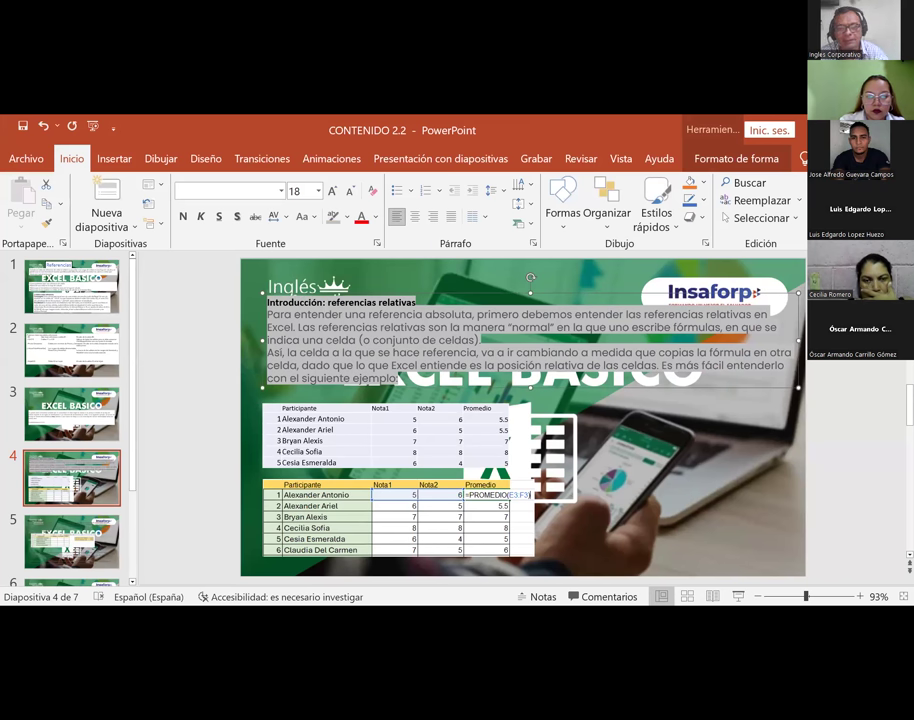
key(F5)
key(Right)
key(Right)
key(Right)
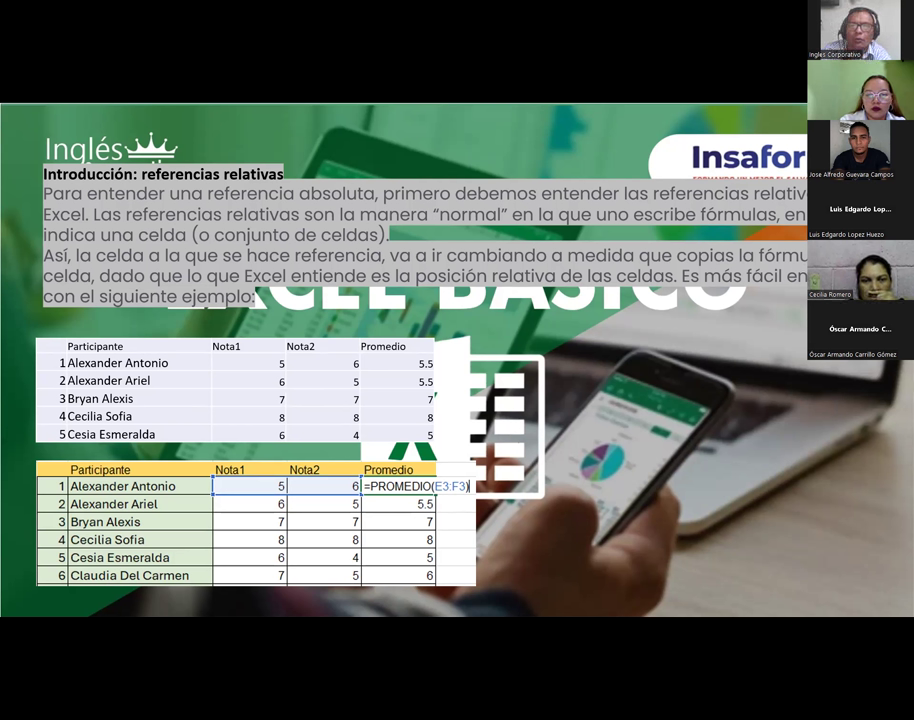
key(Right)
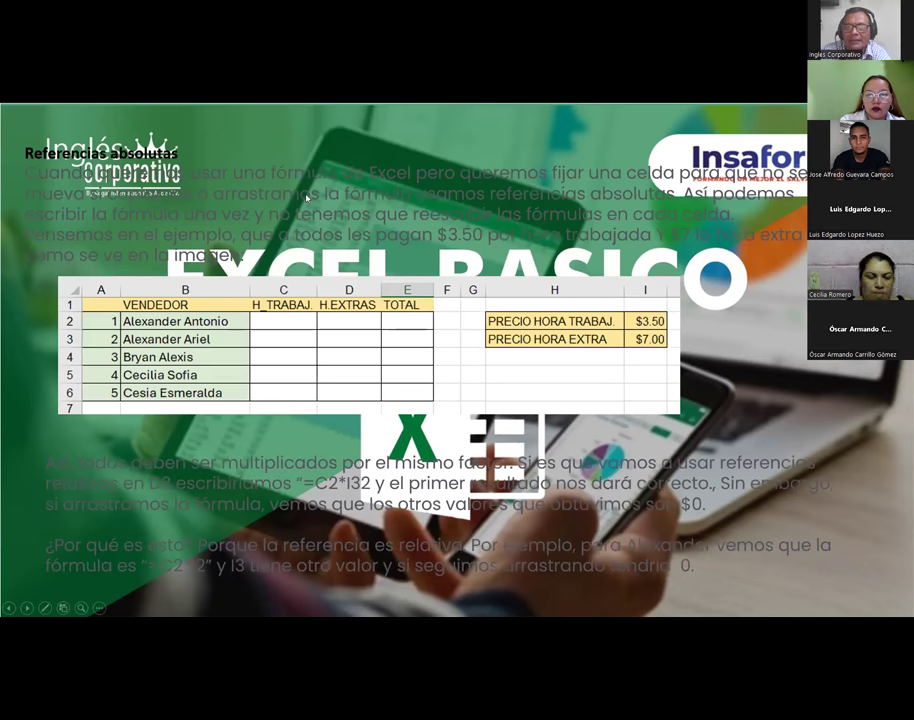
key(Left)
key(Right)
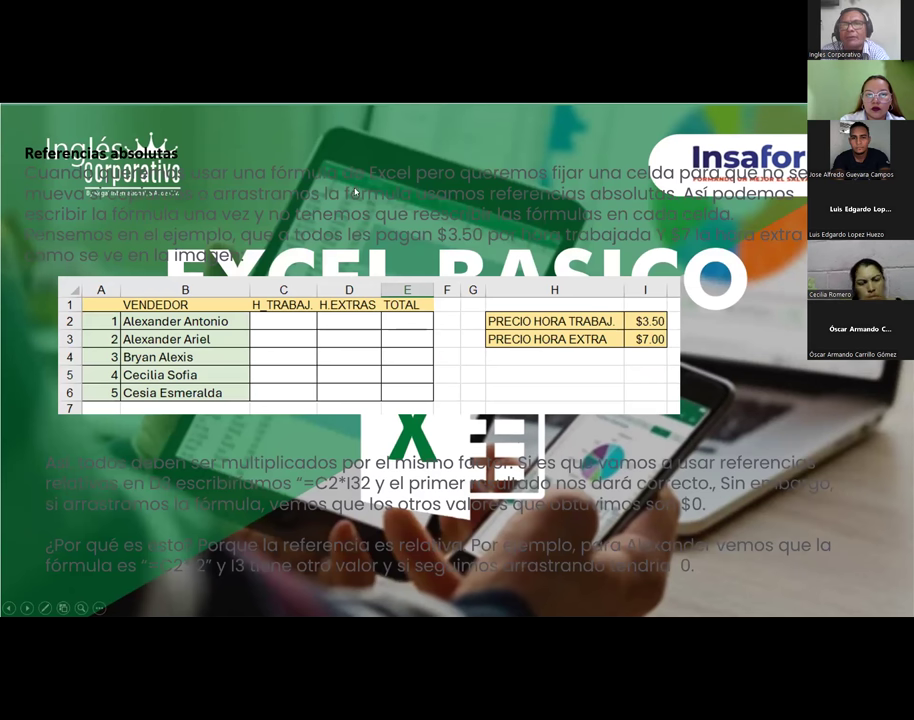
key(Left)
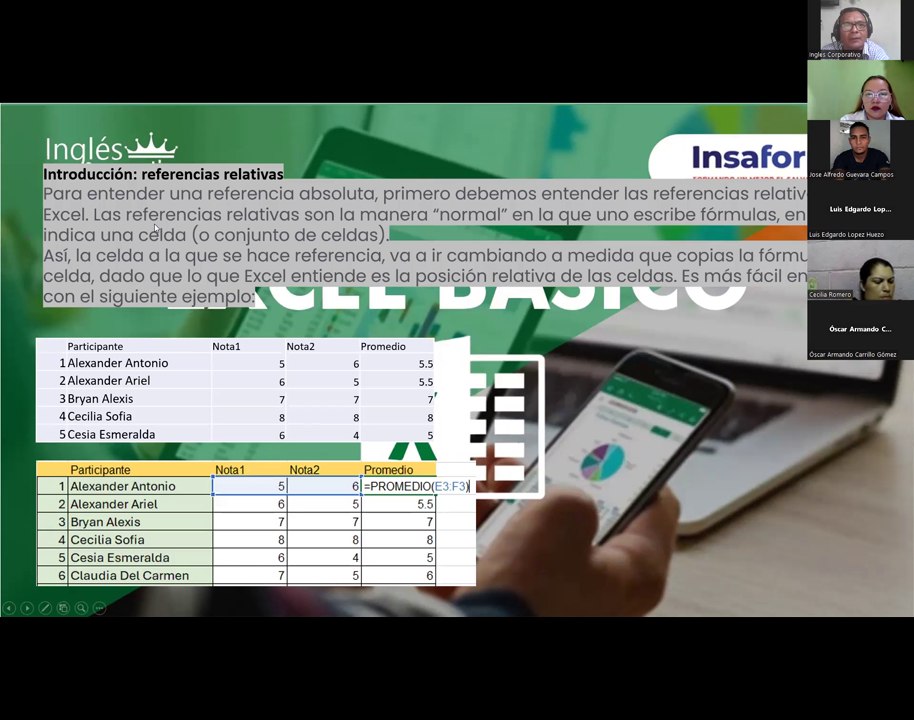
key(Right)
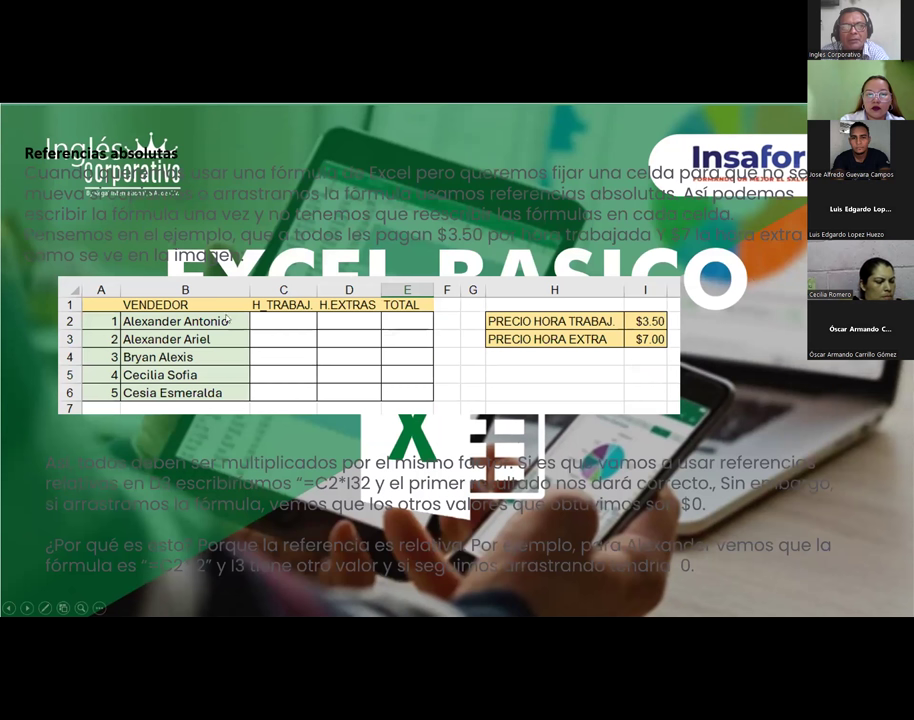
key(Left)
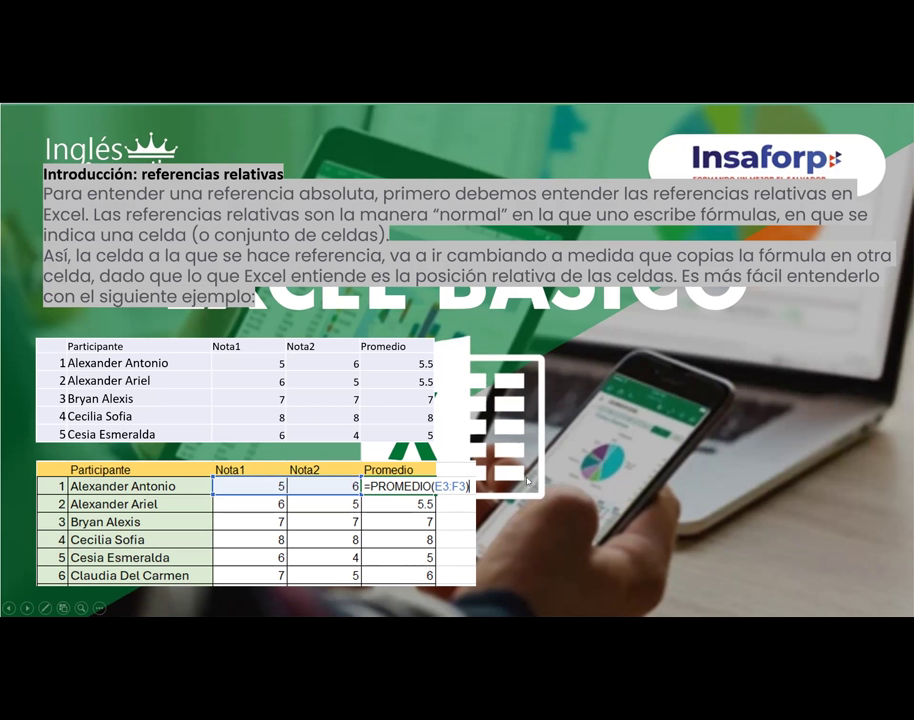
Give the top block and lower two paragraphs of slide 5 a turquoise highlight, then resume presenting at slide 4
click(600, 429)
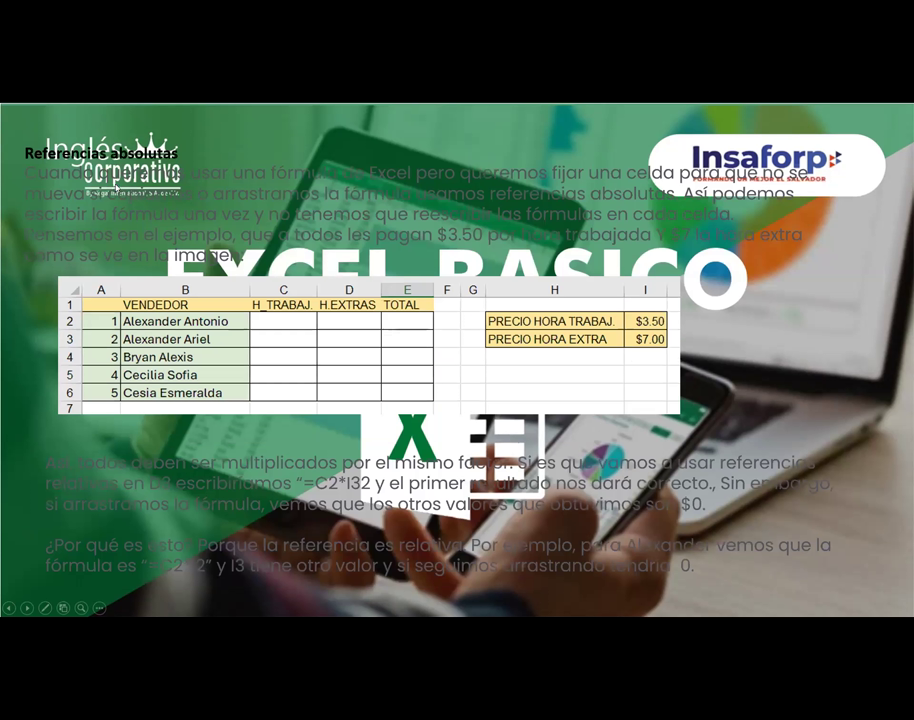
key(Escape)
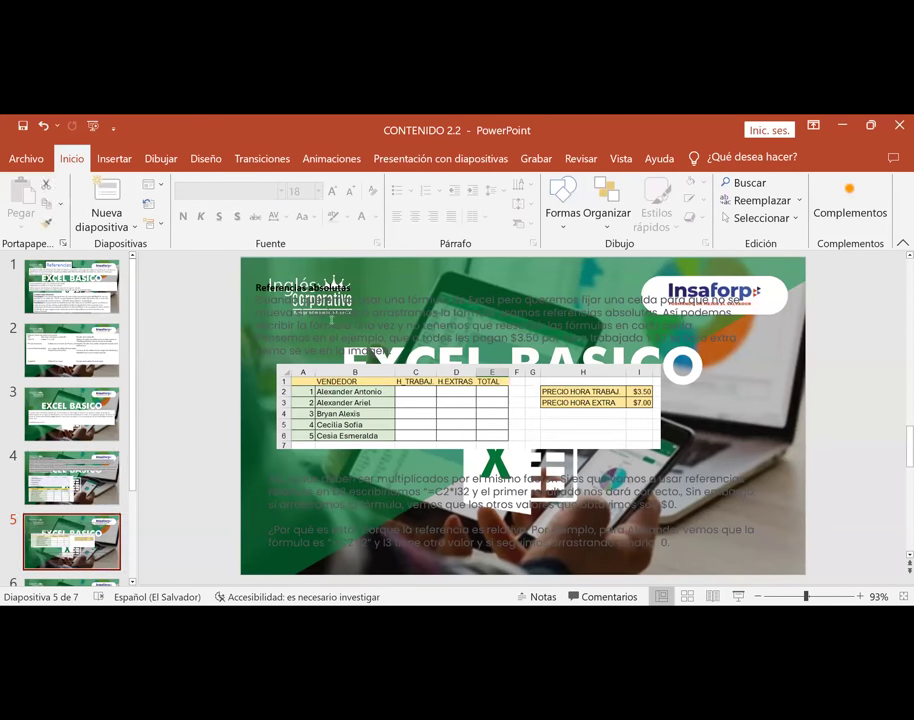
click(378, 277)
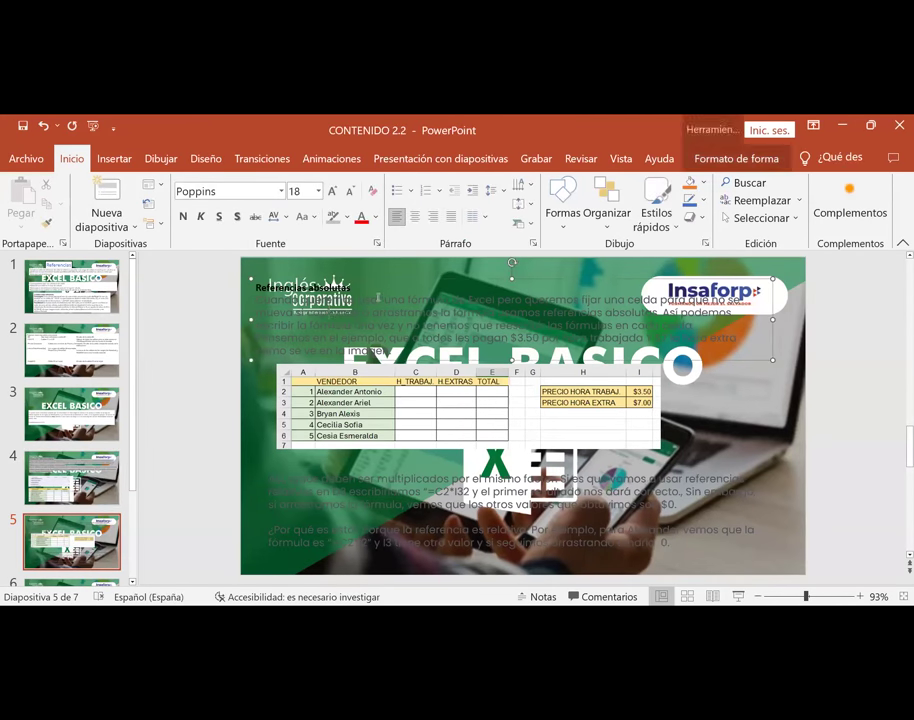
click(333, 216)
click(347, 216)
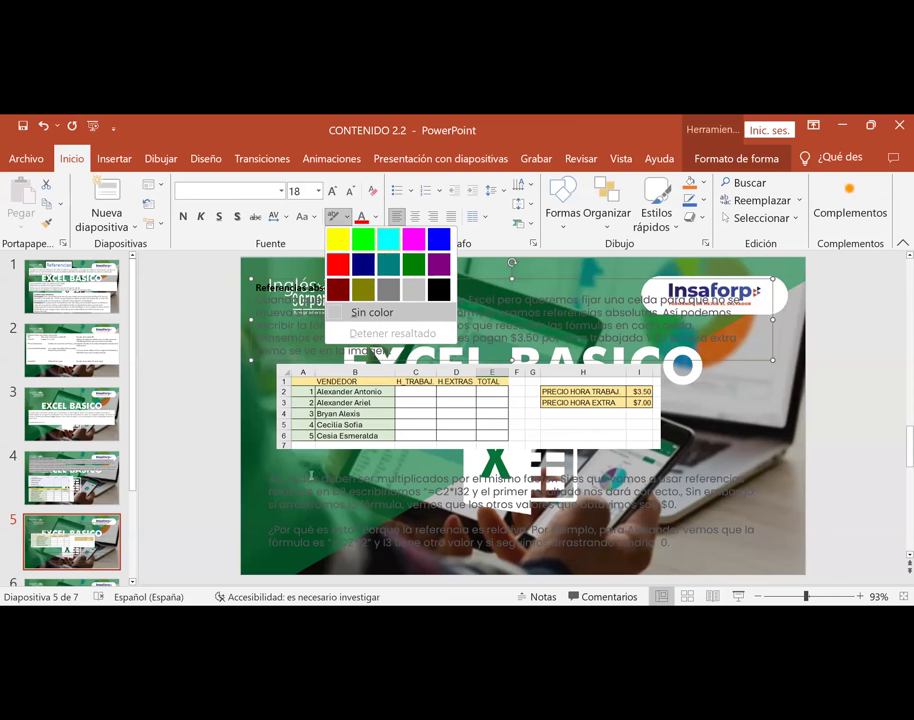
click(388, 238)
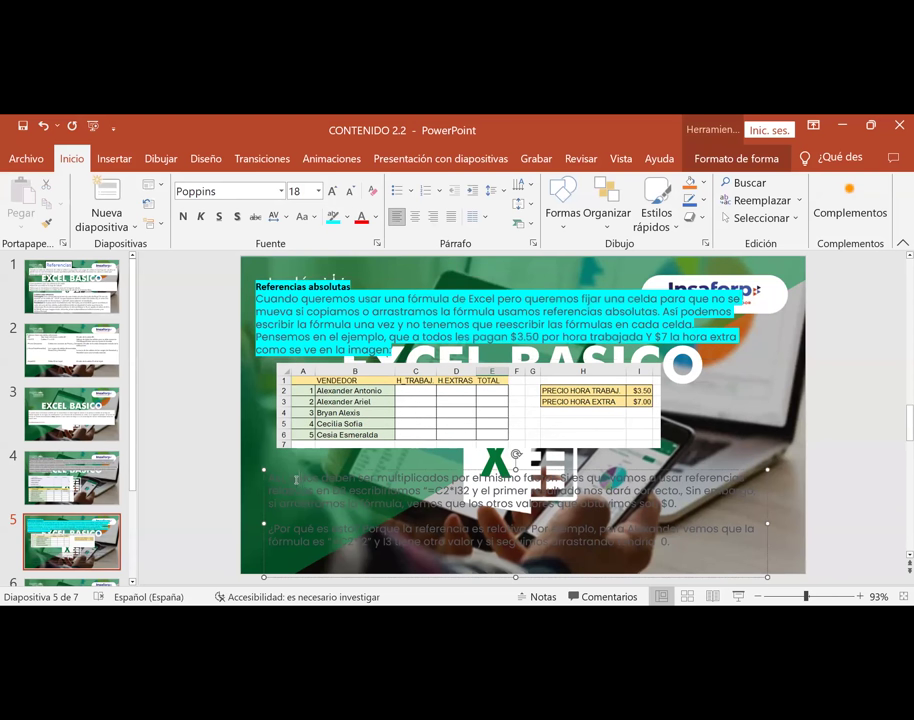
click(334, 216)
key(shift+F5)
key(Left)
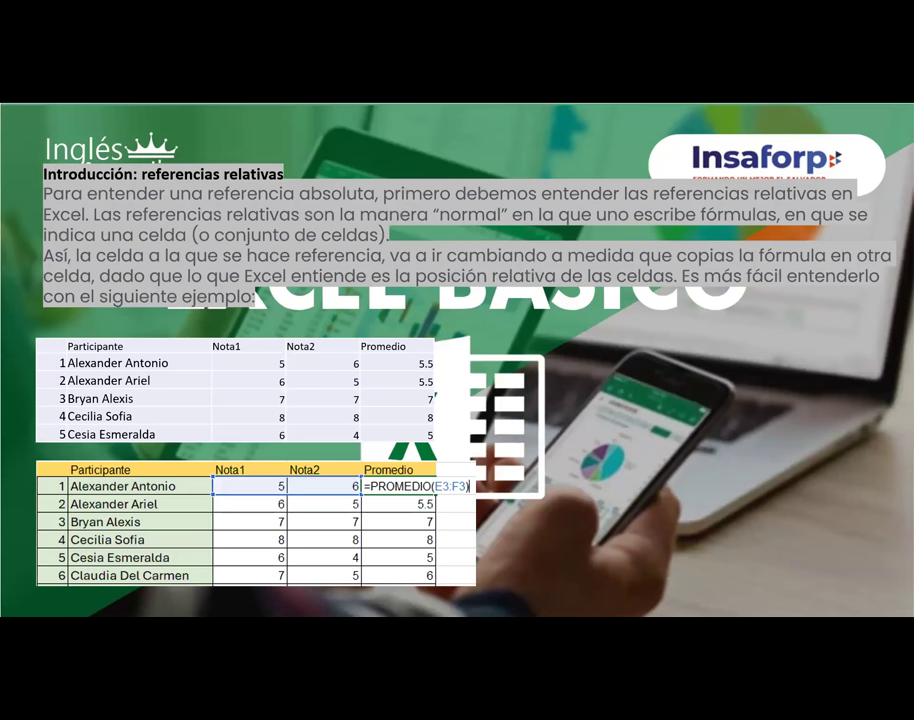
Advance the slideshow to slide 4 with the =PROMEDIO(E3:F3) grade table
key(Right)
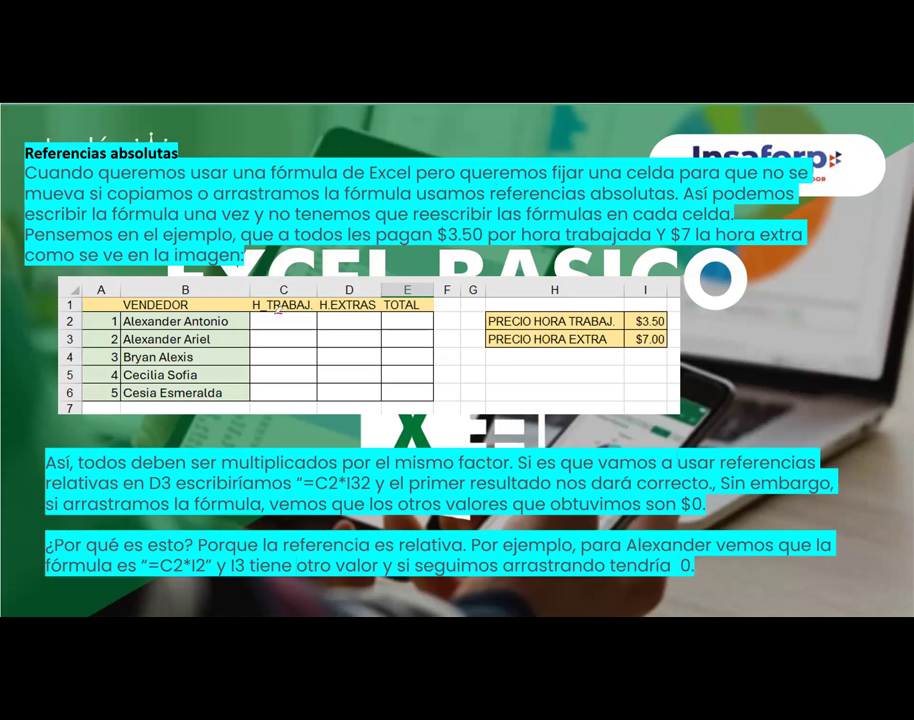
drag(277, 315, 273, 325)
drag(349, 315, 341, 322)
drag(386, 320, 397, 323)
drag(282, 320, 298, 326)
mouse_move(284, 316)
mouse_down()
mouse_move(295, 325)
mouse_move(413, 315)
mouse_move(430, 324)
mouse_move(648, 302)
mouse_up()
drag(289, 321, 630, 289)
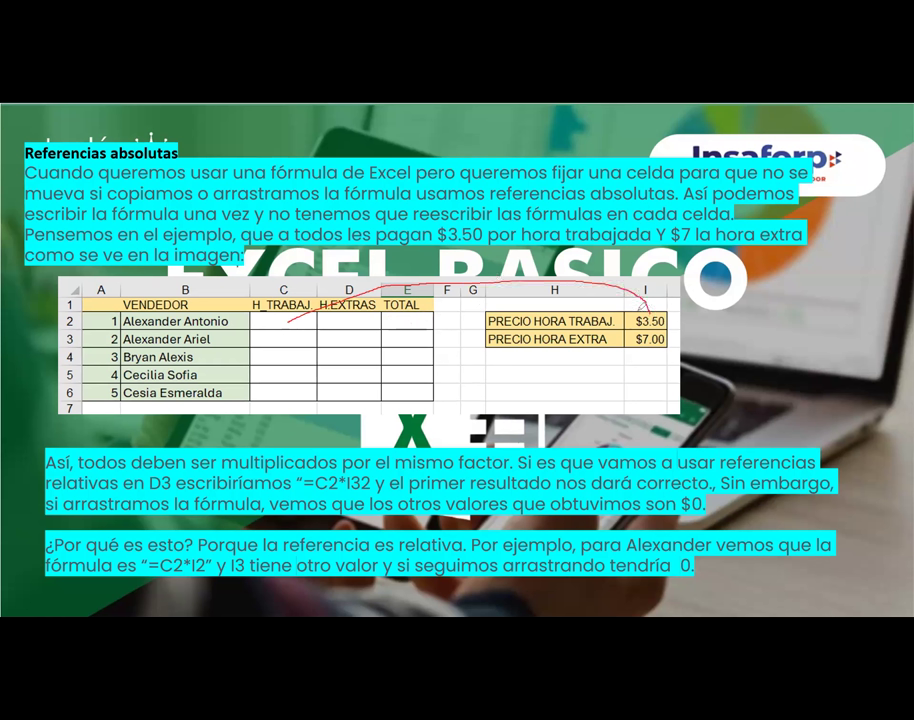
mouse_move(633, 288)
mouse_down()
mouse_move(648, 301)
mouse_move(638, 304)
mouse_up()
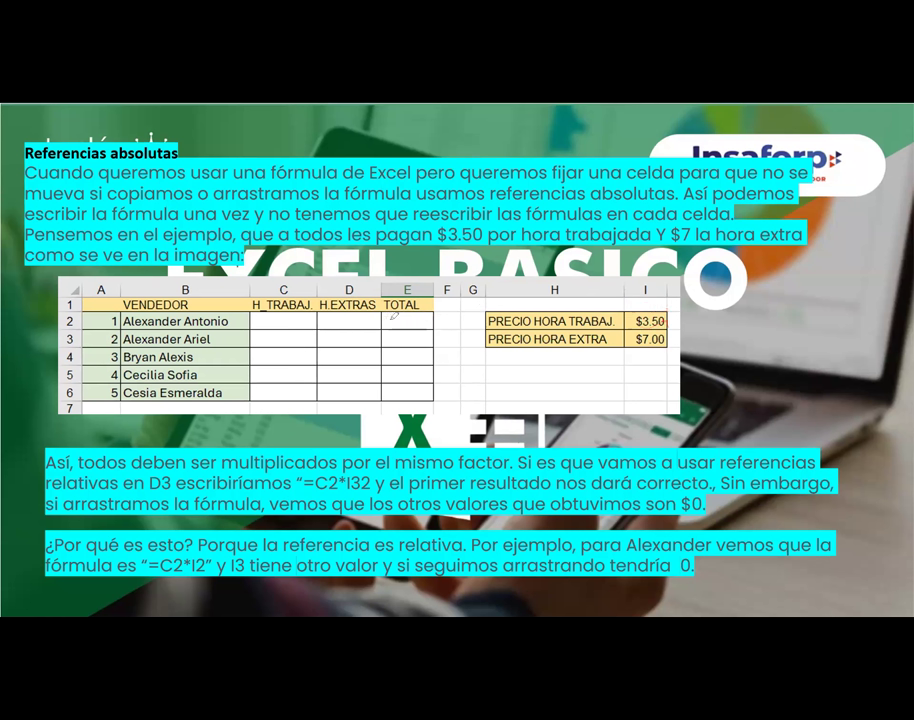
mouse_move(295, 317)
mouse_down()
mouse_move(603, 303)
mouse_move(285, 320)
mouse_up()
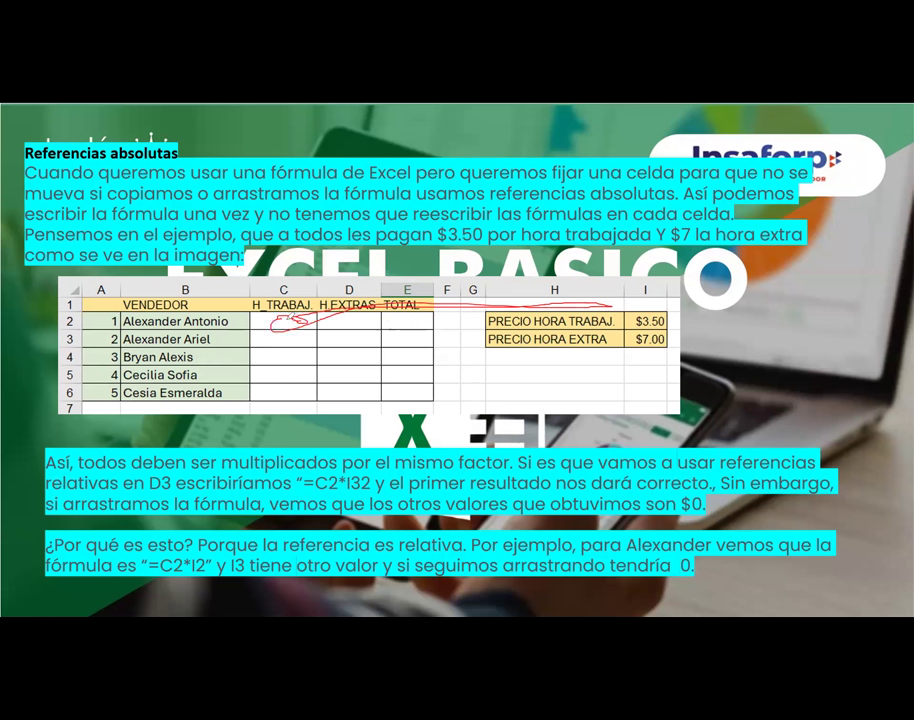
drag(287, 318, 399, 315)
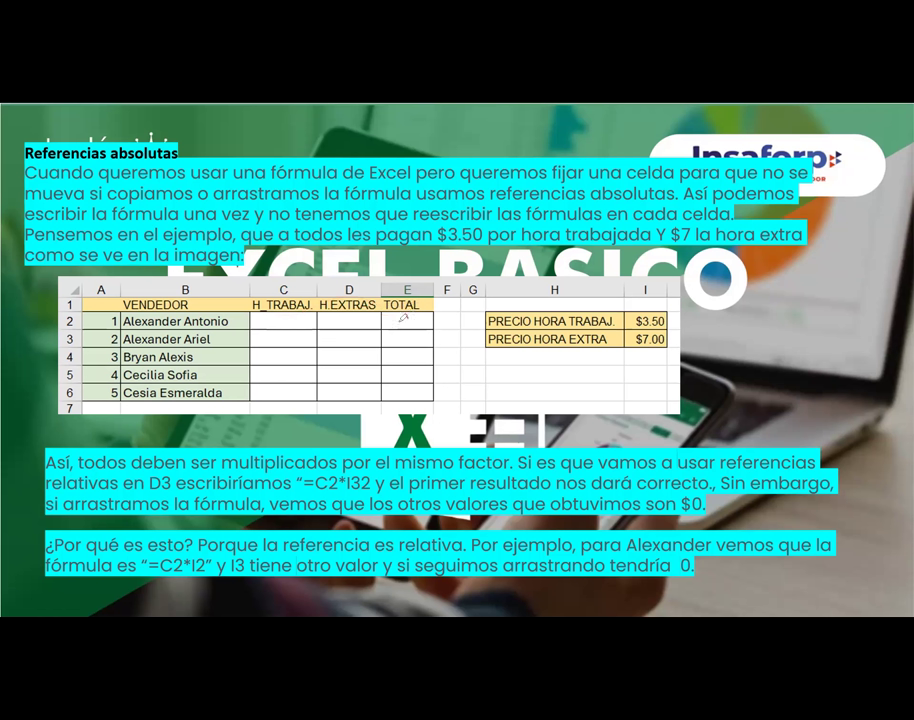
drag(403, 318, 636, 314)
drag(343, 313, 400, 338)
drag(352, 313, 636, 340)
Circle the $7.00 and $3.50 prices in I3 and I2, and cells C2 and D2
drag(672, 337, 645, 341)
mouse_move(638, 328)
mouse_down()
mouse_move(671, 321)
mouse_move(662, 314)
mouse_move(648, 333)
mouse_up()
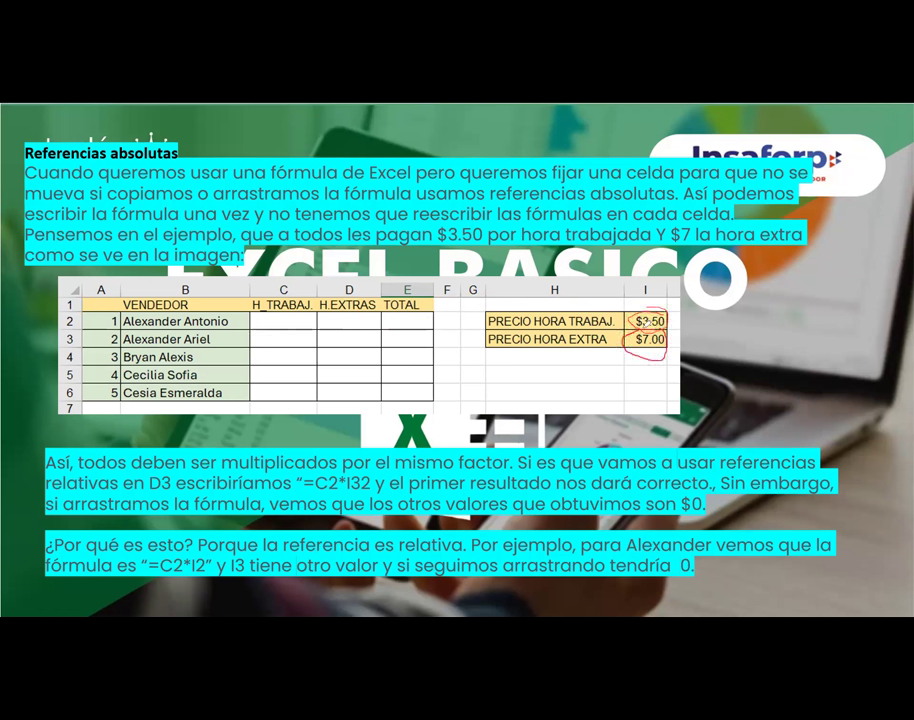
drag(272, 316, 268, 312)
drag(343, 316, 338, 318)
mouse_move(270, 338)
mouse_down()
mouse_move(285, 330)
mouse_move(270, 385)
mouse_up()
Mark down columns C, D and TOTAL, then advance to the =C2*$I$2 slide
drag(363, 316, 347, 382)
drag(396, 316, 384, 381)
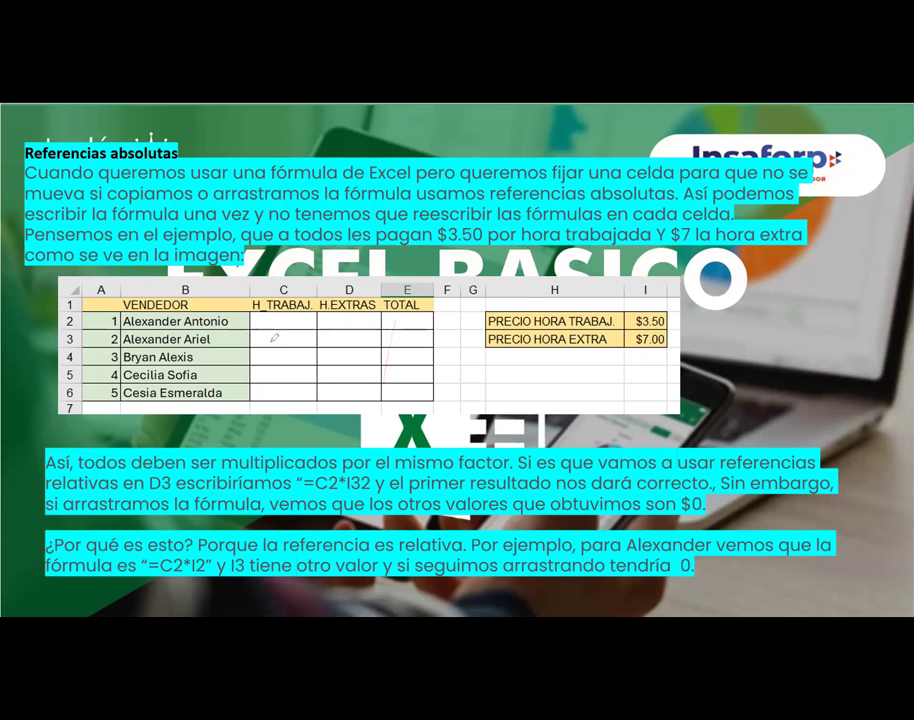
mouse_move(271, 348)
mouse_down()
mouse_move(505, 265)
mouse_move(649, 321)
mouse_up()
mouse_move(289, 322)
mouse_down()
mouse_move(291, 352)
mouse_move(345, 322)
mouse_move(636, 342)
mouse_up()
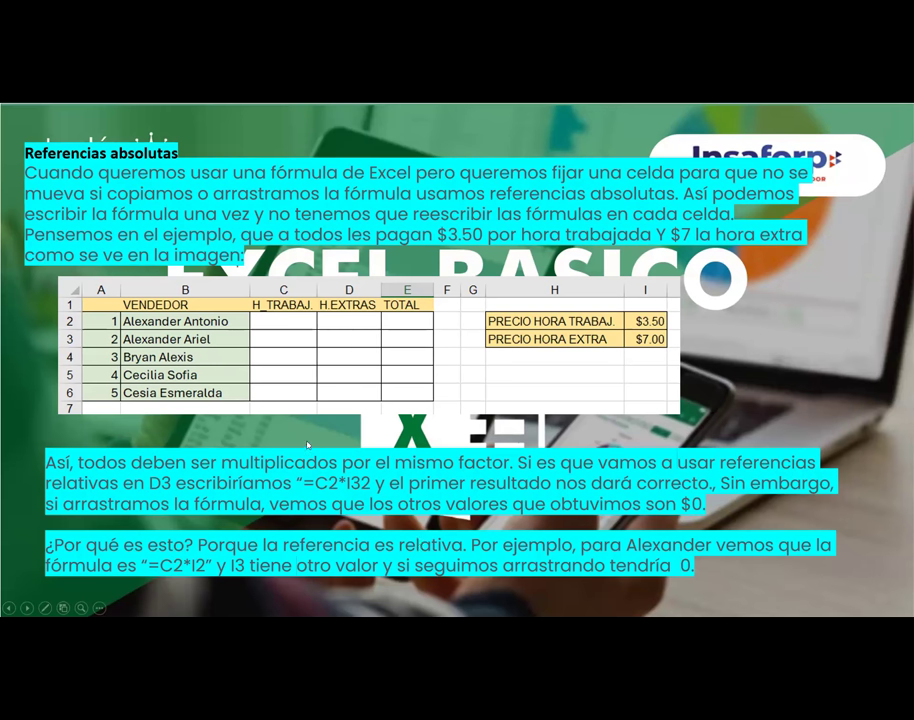
click(326, 416)
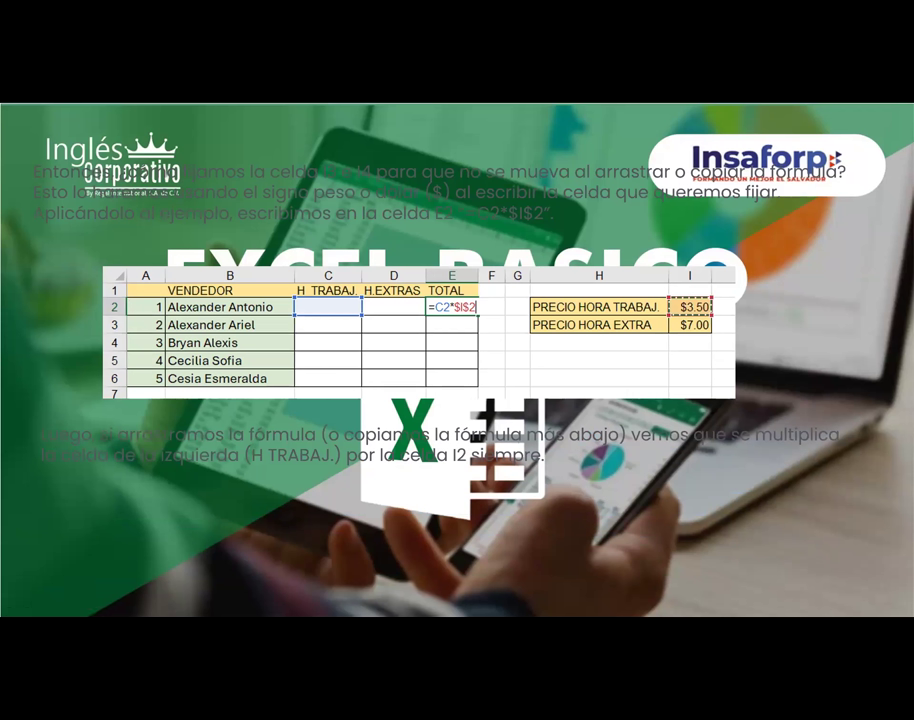
Leave the slideshow, then select all text in the top and lower paragraphs on slide 6
key(Escape)
click(476, 337)
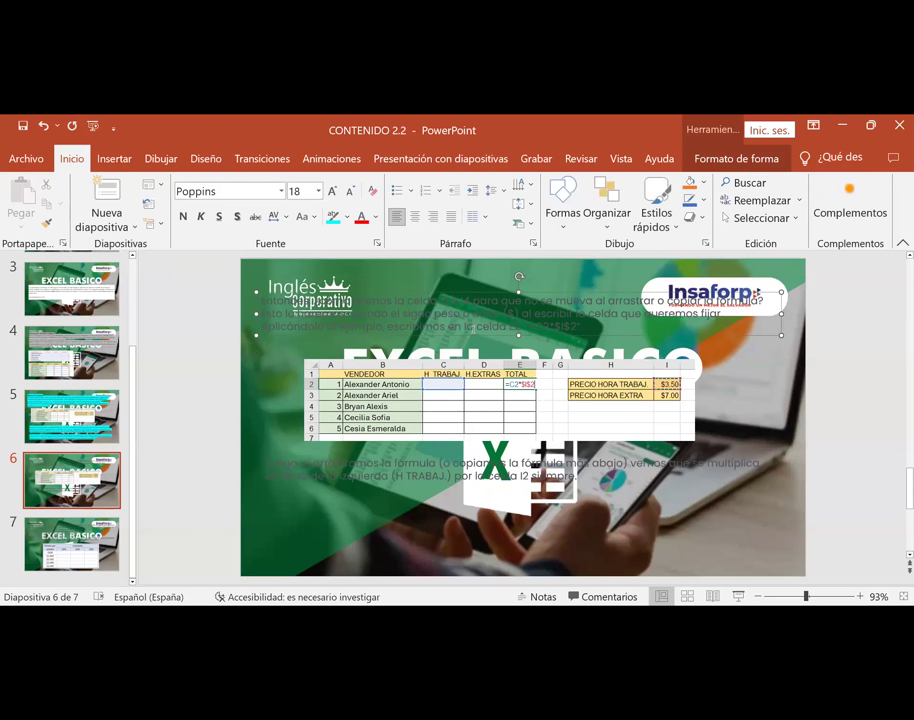
key(ctrl+a)
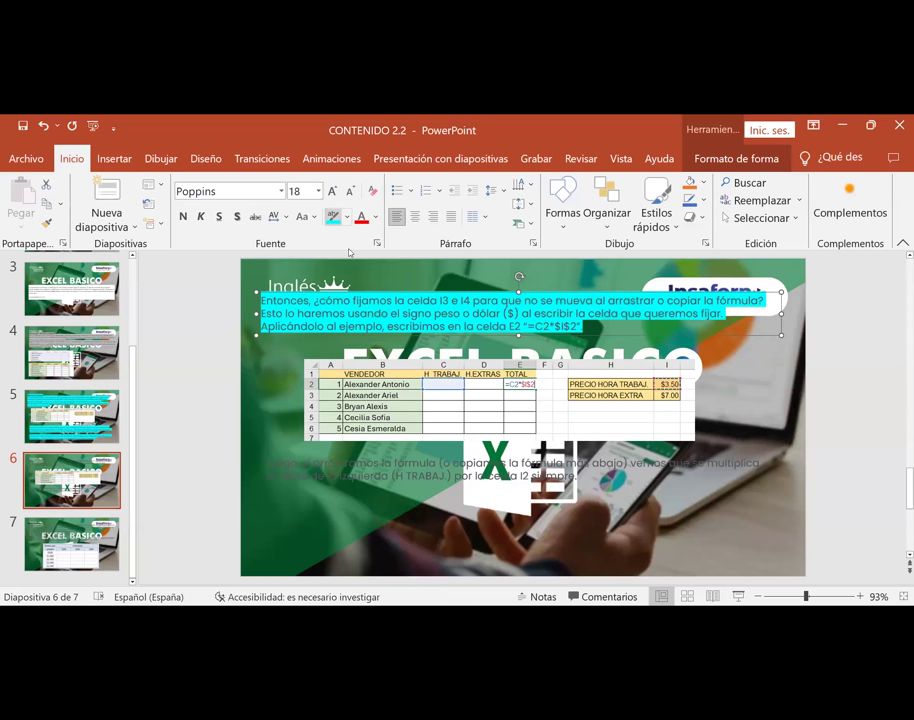
click(310, 455)
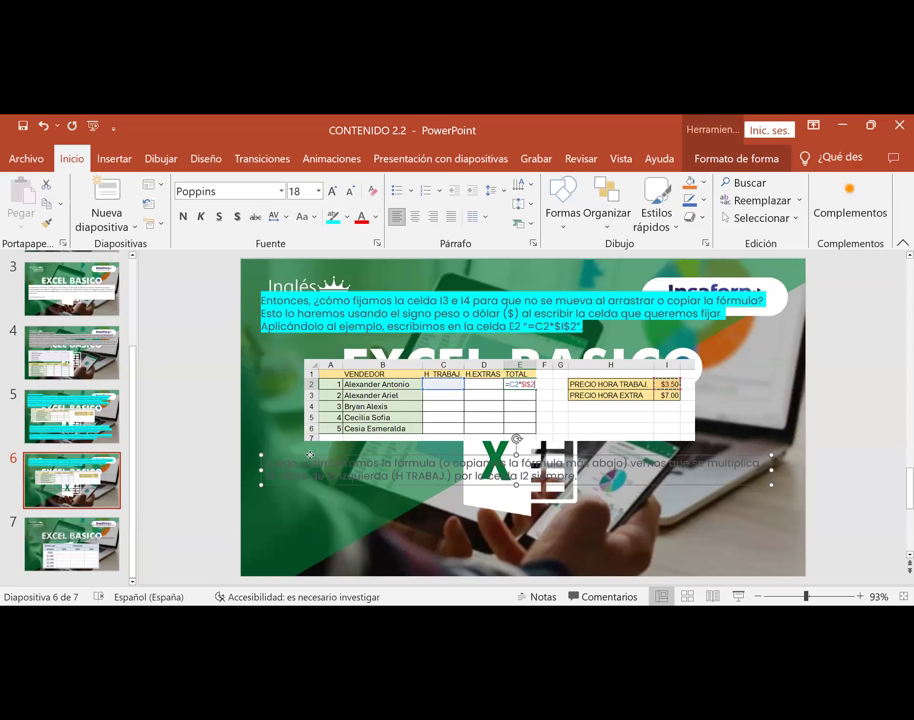
key(ctrl+a)
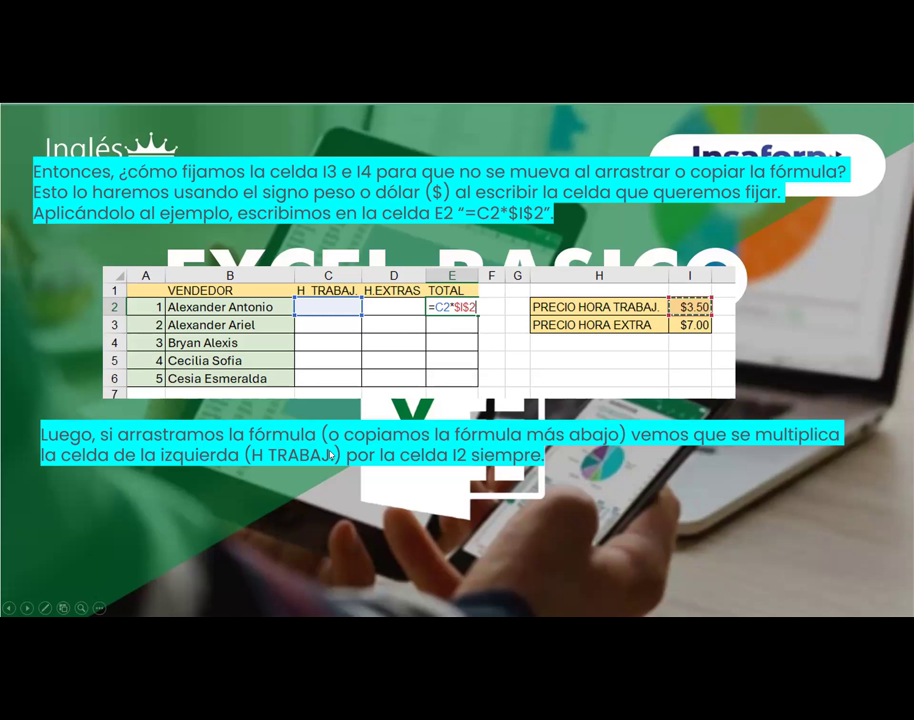
Advance to the 'Referencias mixtas' slide showing the 10%, 20% and 30% commission table
click(274, 494)
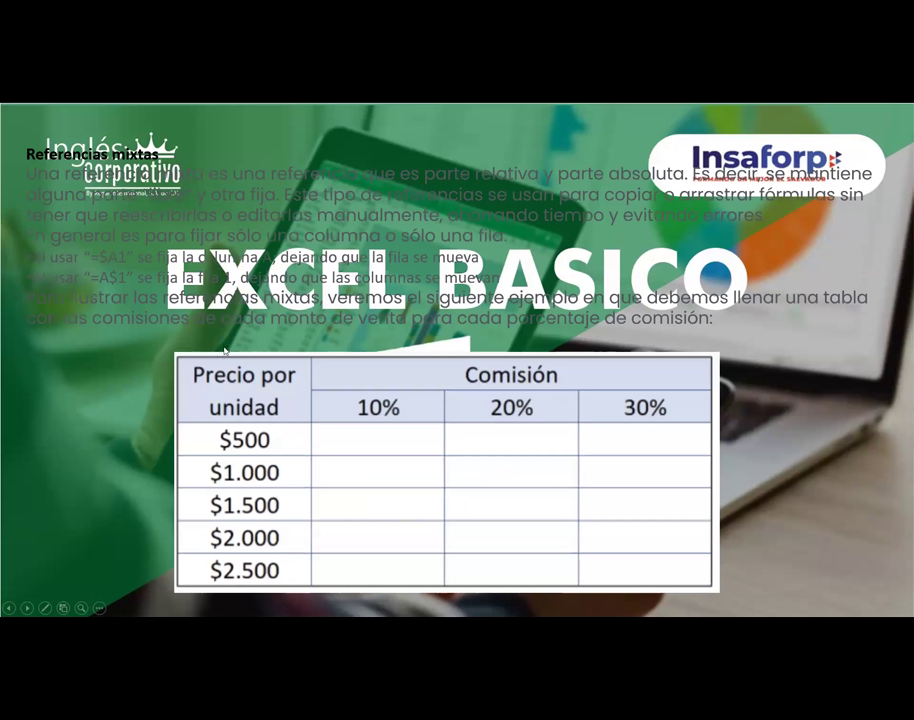
Exit the slideshow, select all of slide 7's explanation text, then switch to the Excel workbook
key(Escape)
click(398, 281)
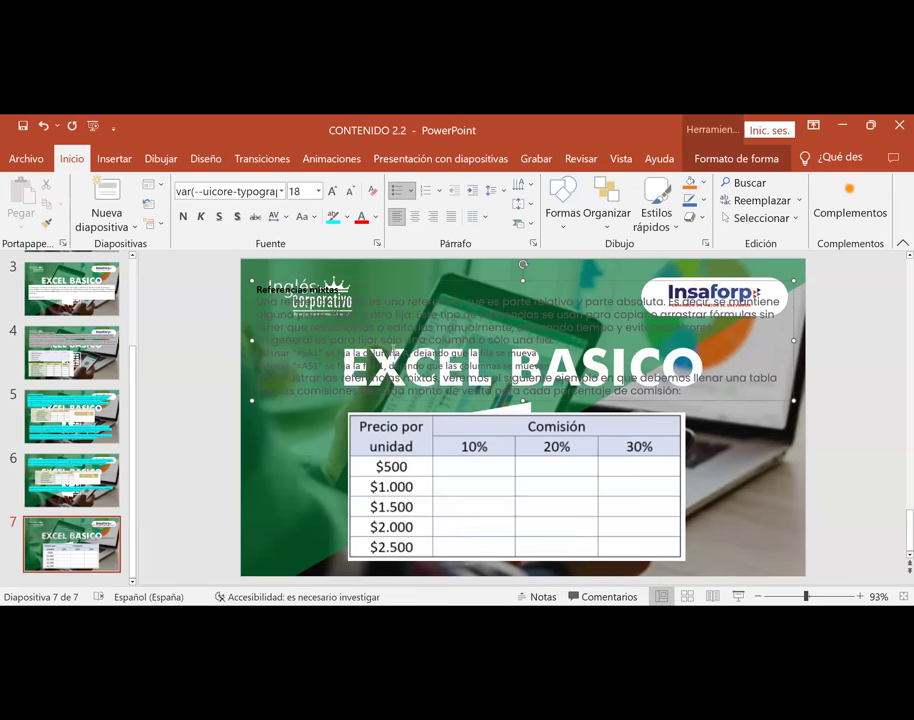
key(ctrl+a)
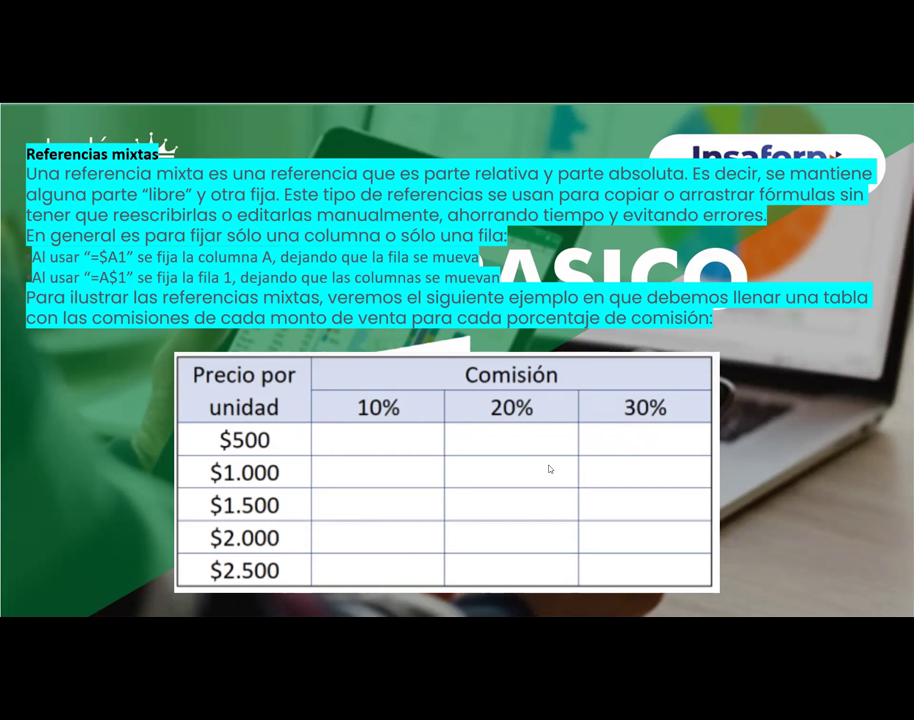
key(alt+Tab)
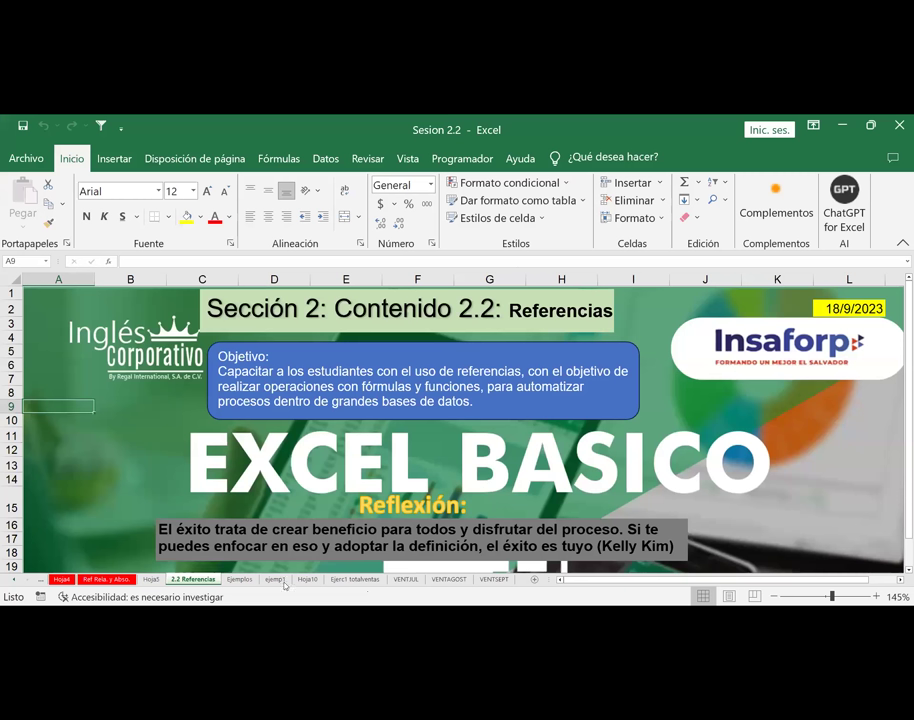
Add the blank Hoja1 sheet and pick a starting cell for the new table
click(535, 580)
click(129, 335)
key(Up)
key(Up)
key(Up)
key(Down)
key(Down)
key(Down)
key(Up)
key(Up)
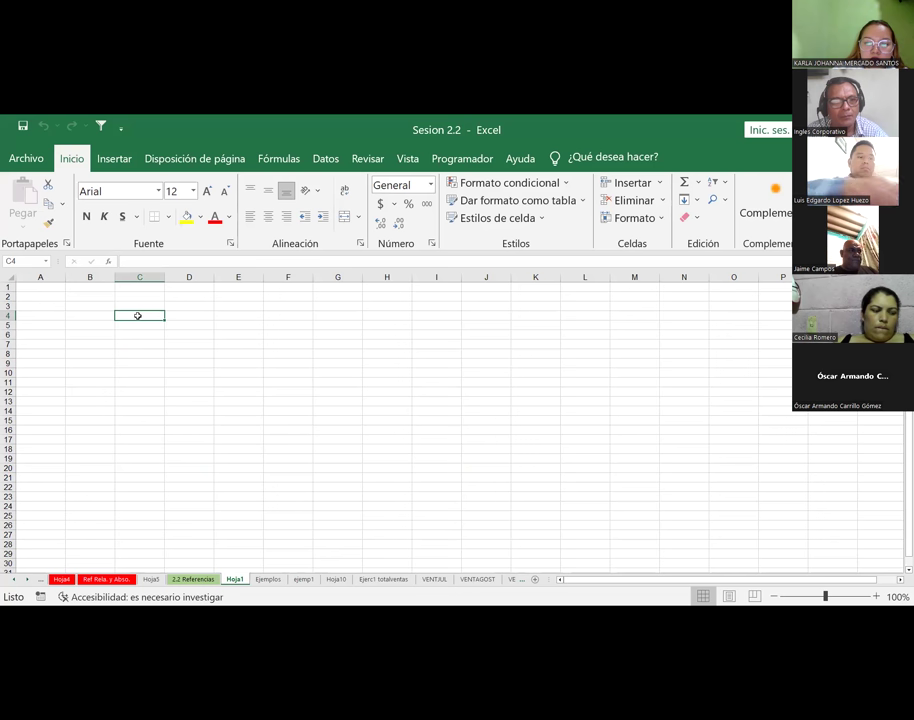
Enter the header UNIDAD in C4 and the rate 10% in D4
text(un)
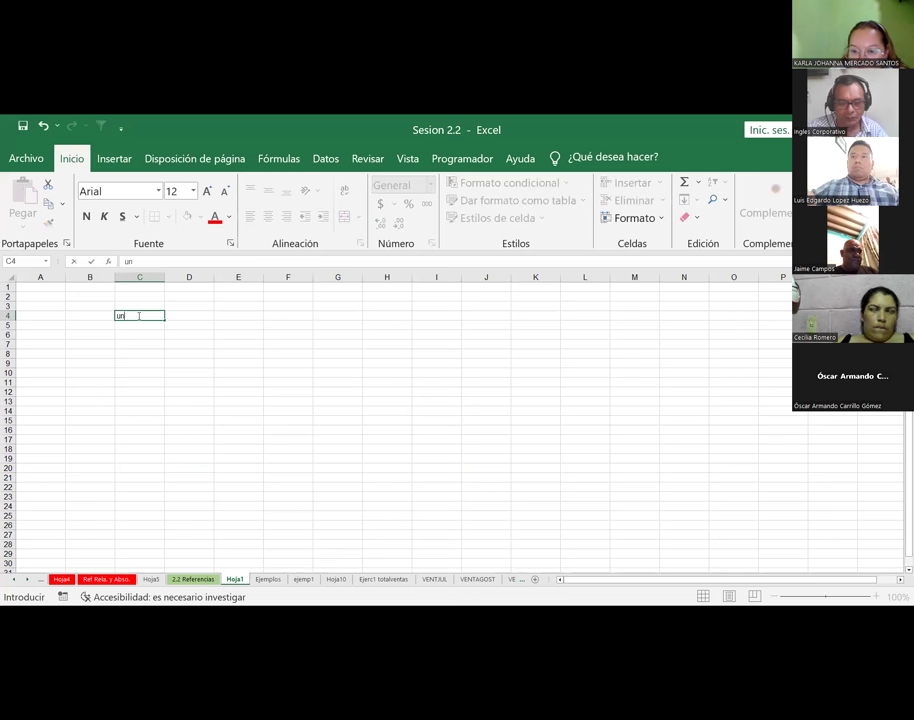
text(idad)
key(BackSpace)
key(BackSpace)
key(BackSpace)
key(BackSpace)
key(BackSpace)
key(BackSpace)
text(UNIDAD)
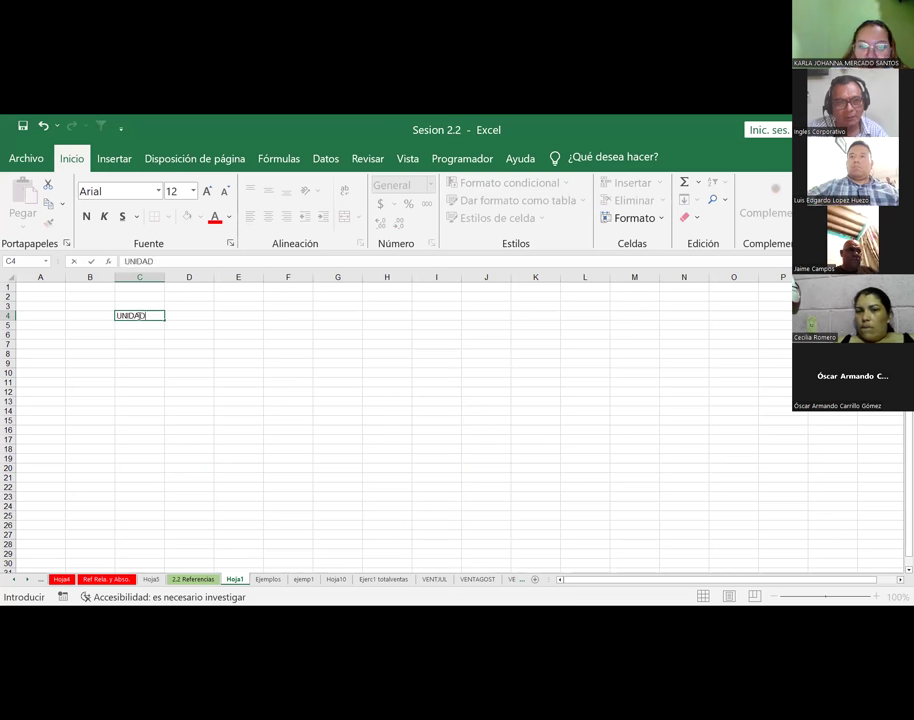
key(Tab)
text(10)
key(Tab)
key(Left)
key(F2)
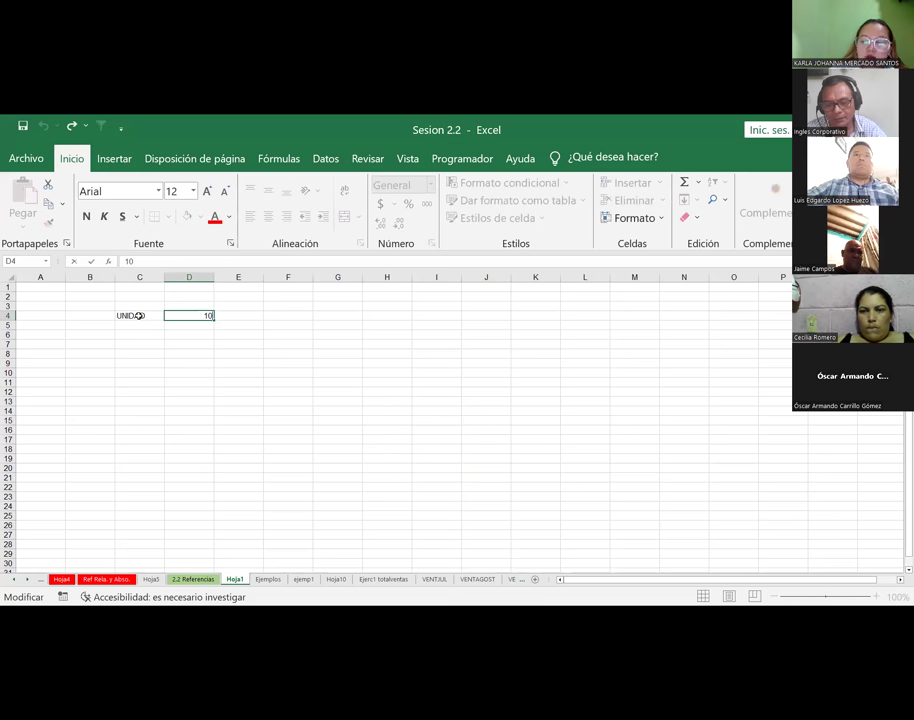
text(%)
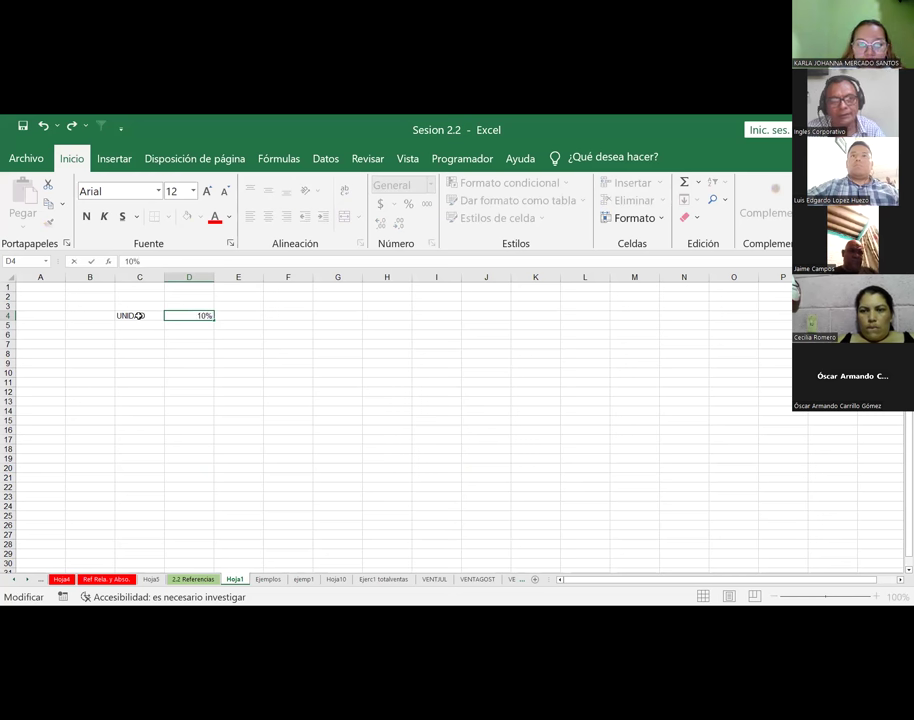
key(ctrl+Return)
Enter the rates 20% in E4 and 30% in F4
key(Right)
text(20%)
key(Right)
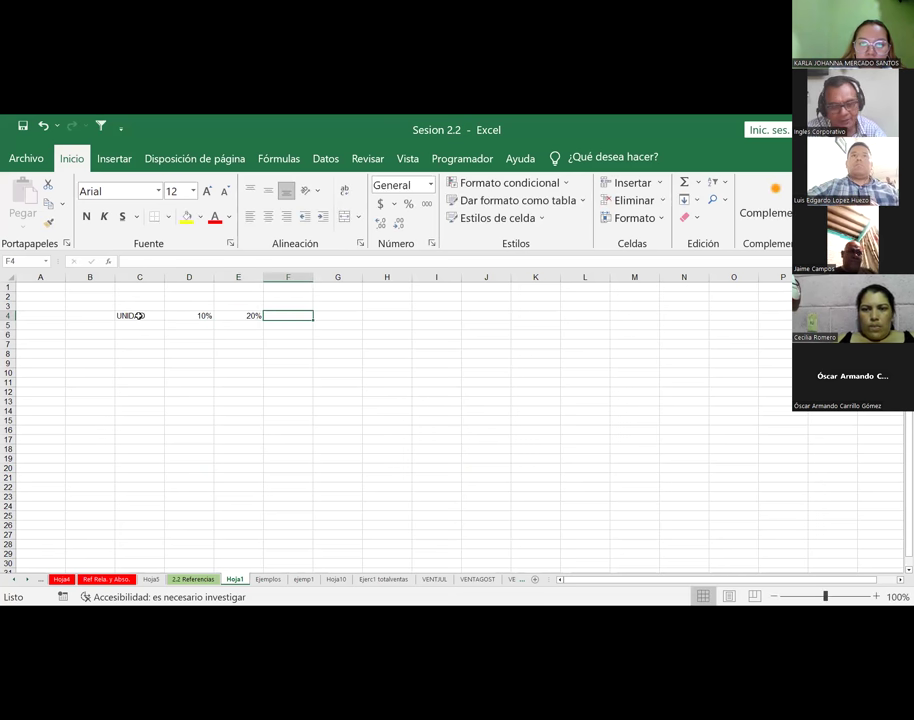
text(30)
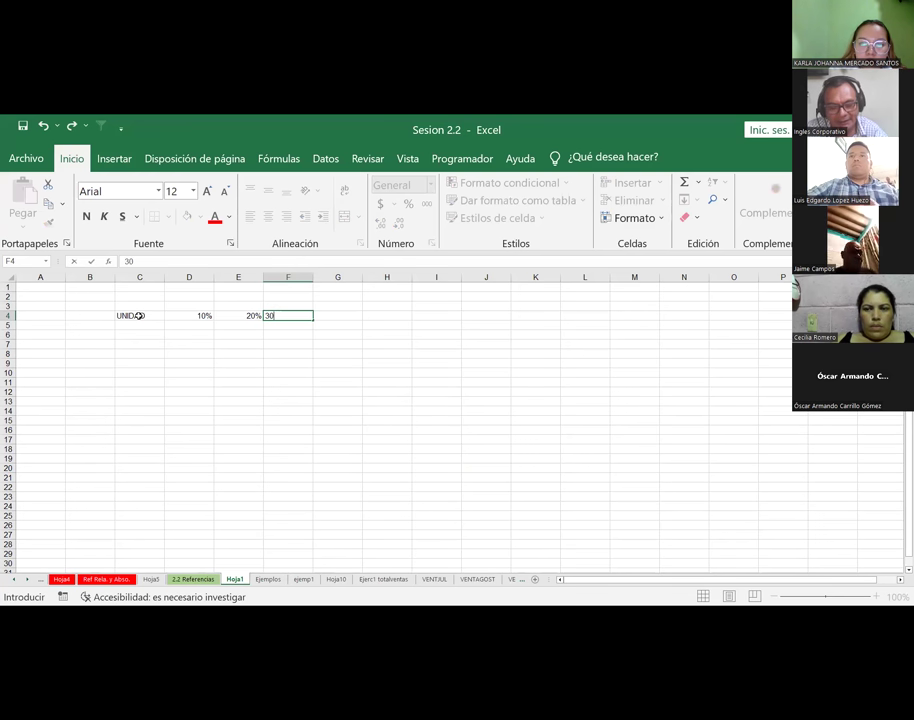
text(%)
key(ctrl+Return)
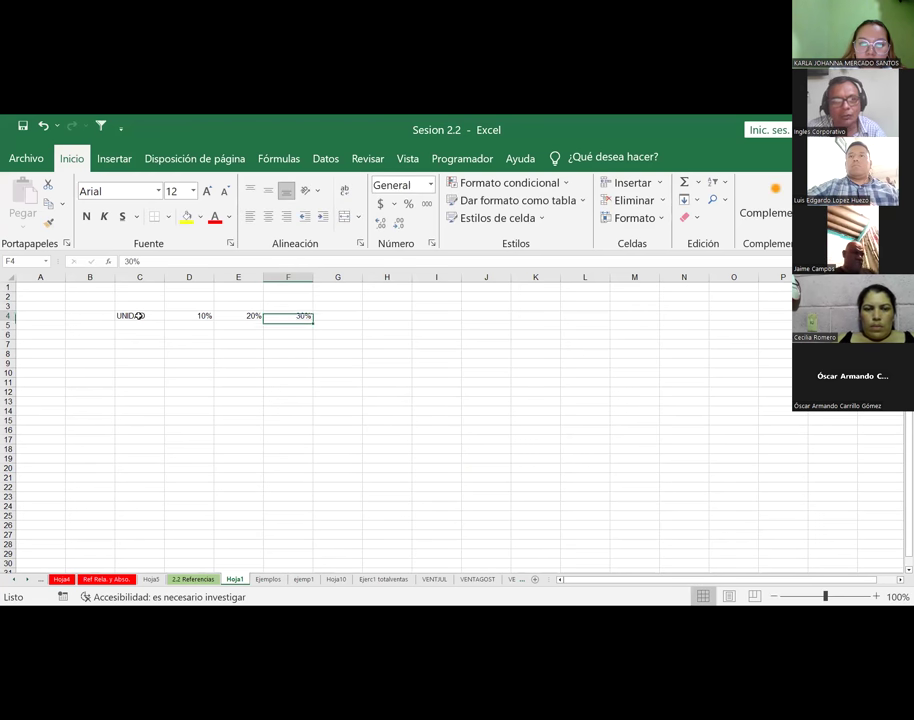
Select the commission table area C4:F9 and bring up the border styles list
key(Left)
key(Left)
key(Left)
key(shift+Right)
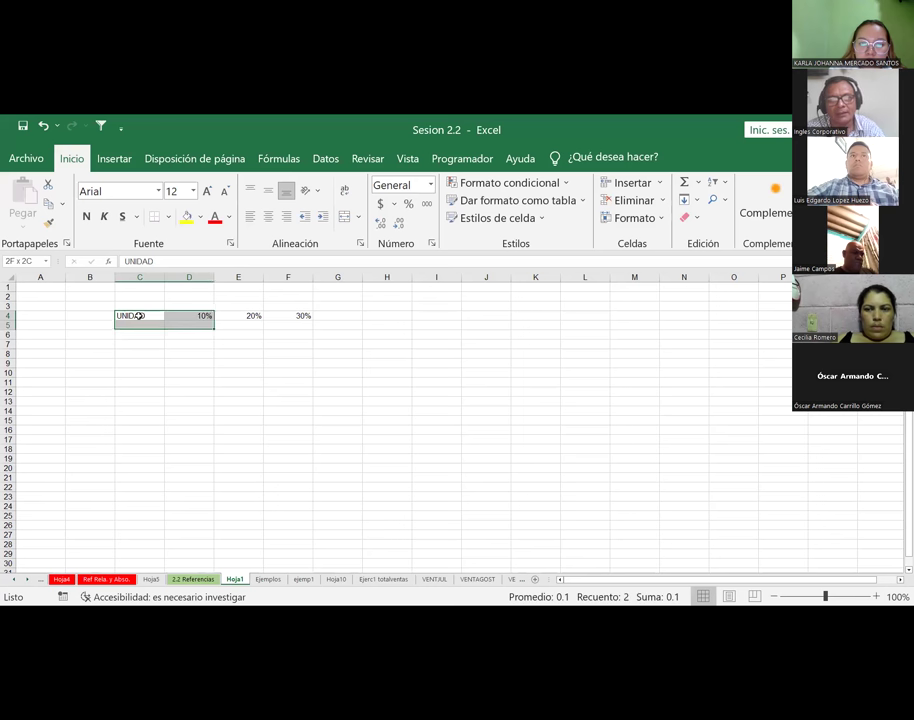
key(shift+Right)
key(shift+Right)
key(shift+Down)
key(shift+Down)
key(shift+Down)
key(shift+Down)
key(shift+Down)
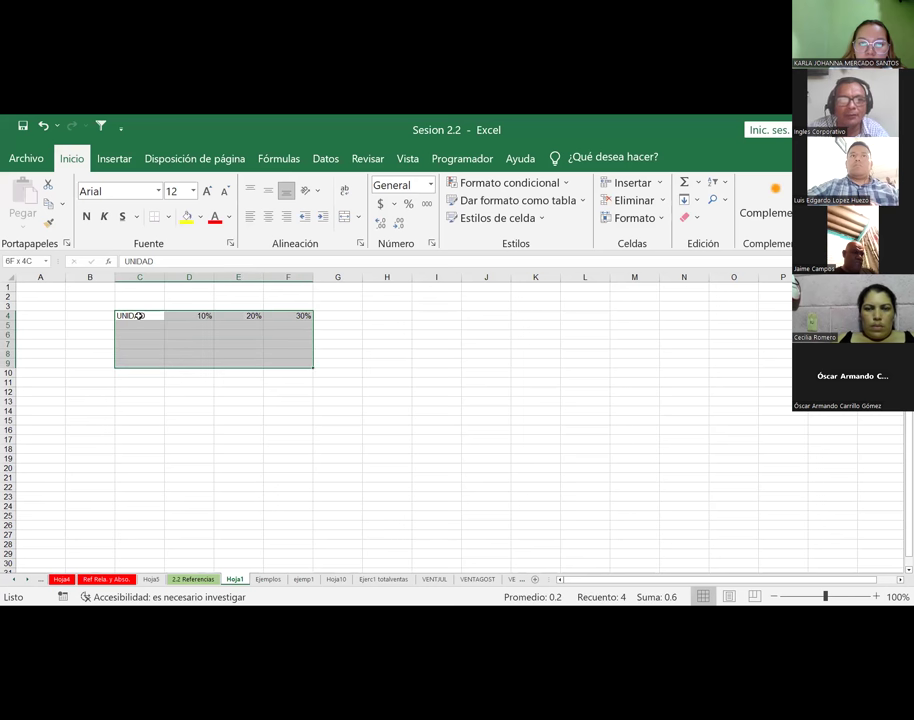
click(169, 217)
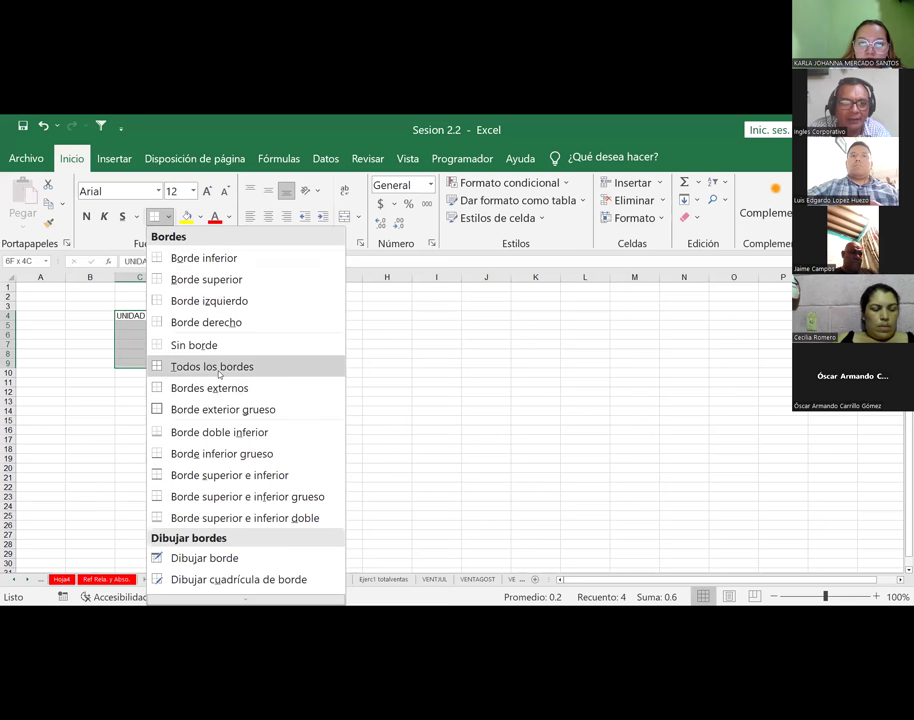
Give the C4:F9 table borders on every cell and 14-point text
click(219, 368)
click(206, 191)
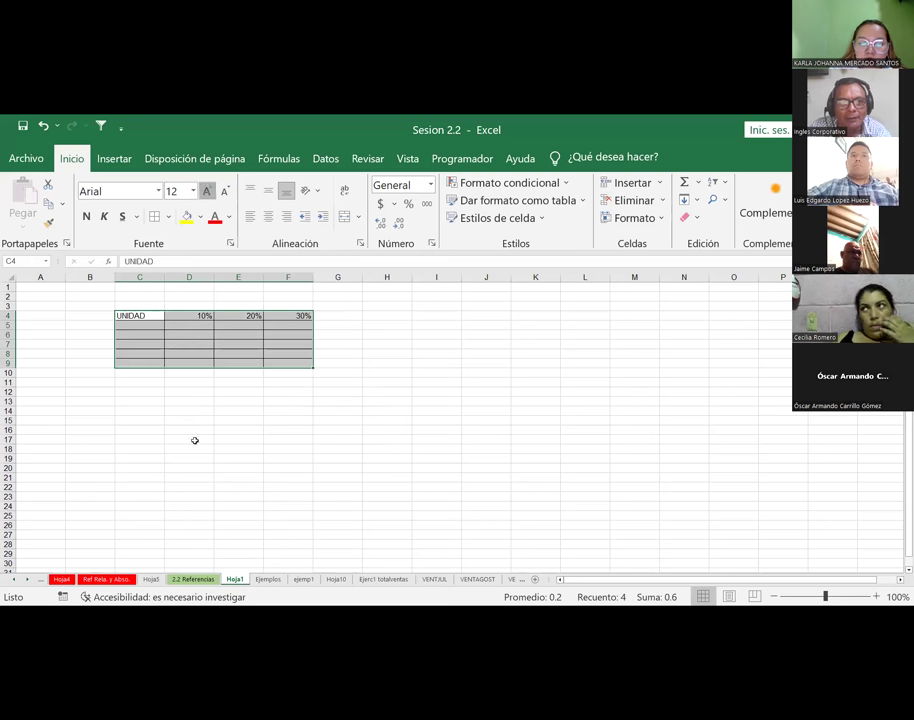
click(194, 438)
Enter 500 as the first unit value in C5
click(136, 330)
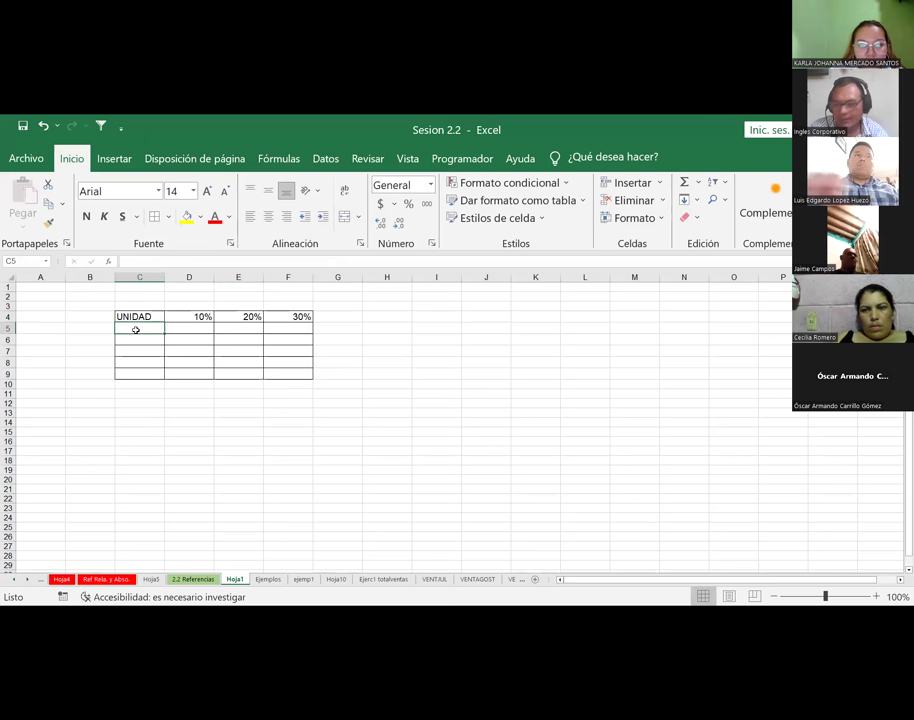
text(500)
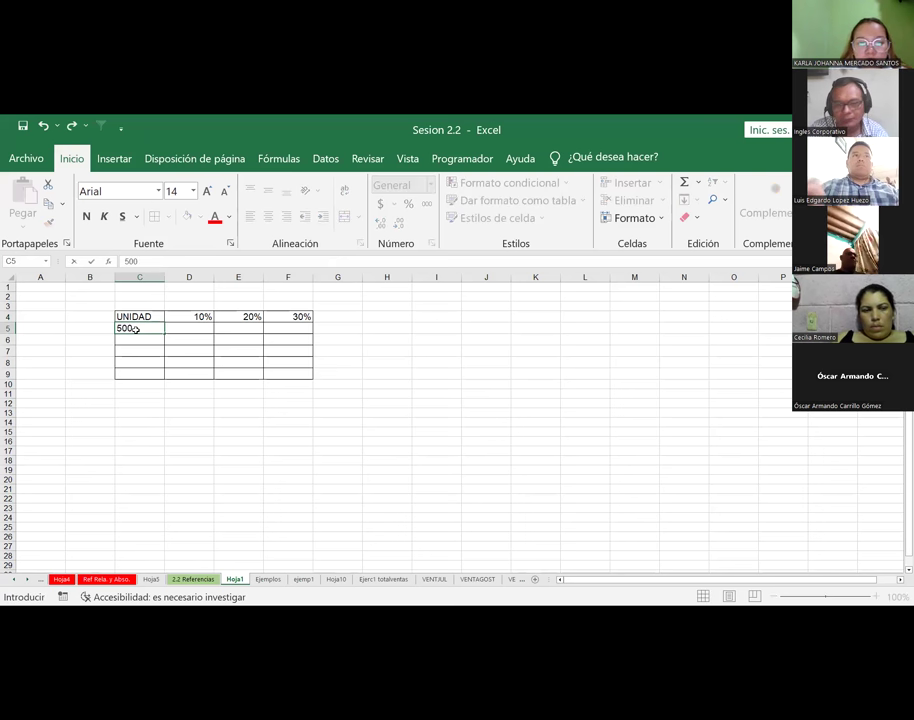
key(ctrl+Return)
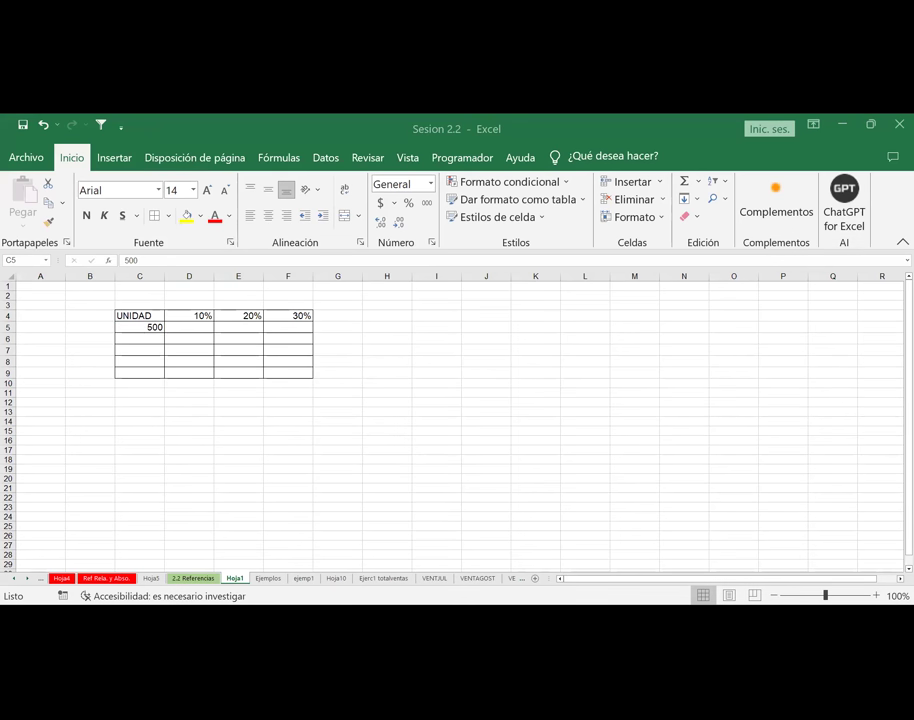
Fill C5:C9 with a linear series of step 500 and limit 2500
click(156, 331)
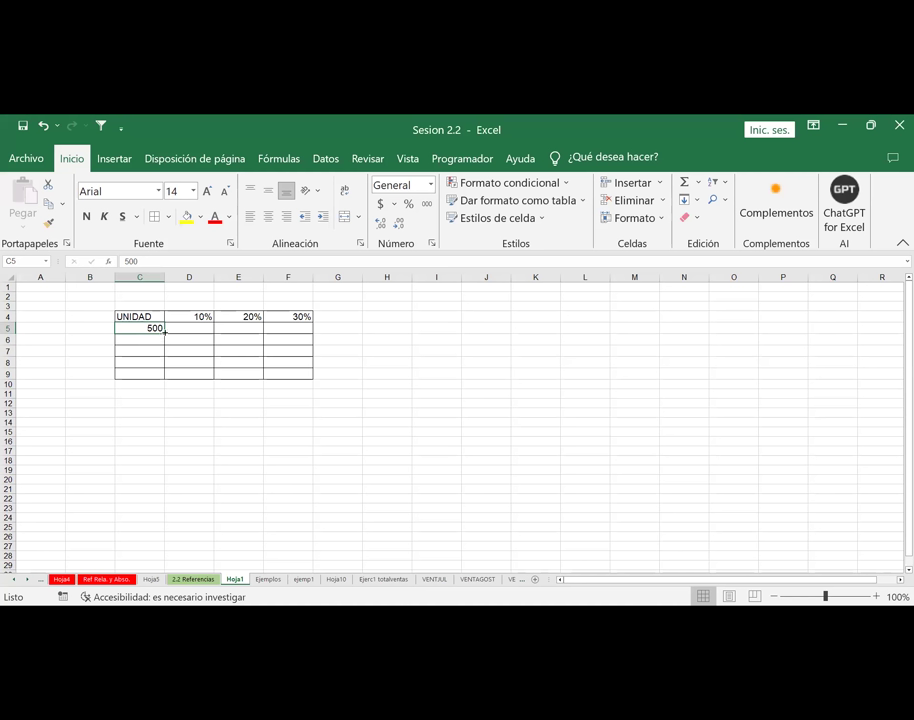
mouse_move(165, 333)
mouse_down()
mouse_move(159, 378)
mouse_move(142, 372)
mouse_up()
key(Delete)
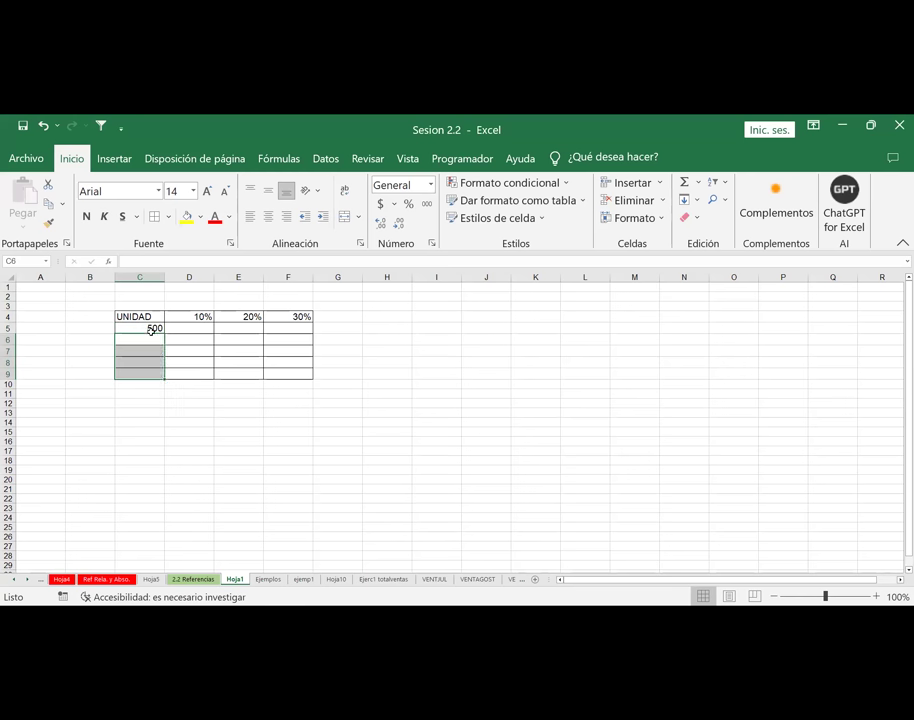
click(153, 328)
drag(163, 334, 157, 380)
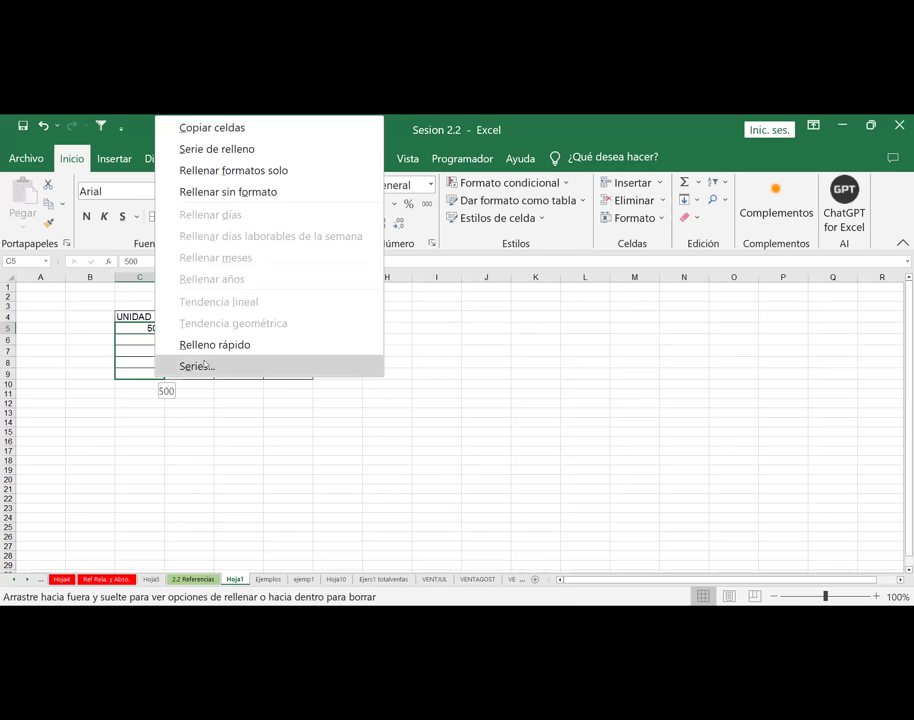
click(201, 367)
text(25)
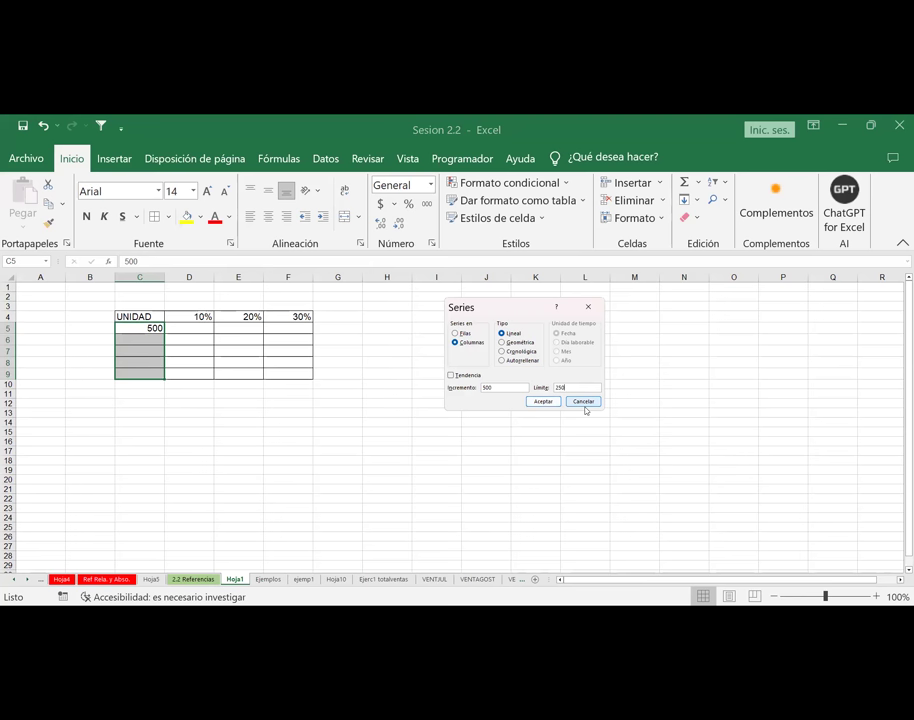
text(0)
click(542, 404)
Enter =C5*$D$4 in D5, locking the D4 rate with F4, so it returns 50
click(240, 440)
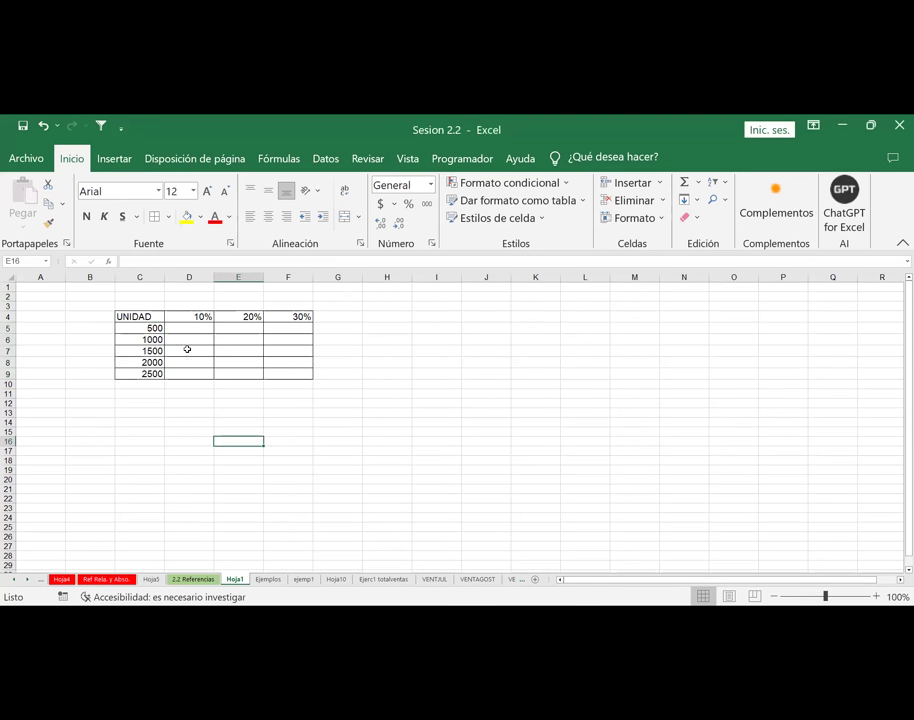
click(189, 327)
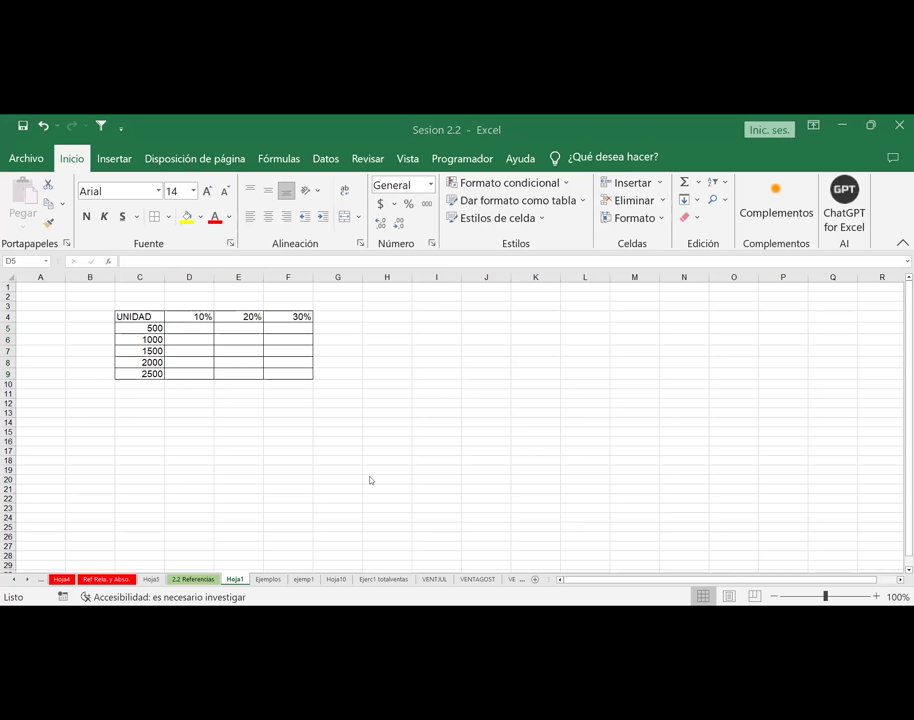
click(190, 316)
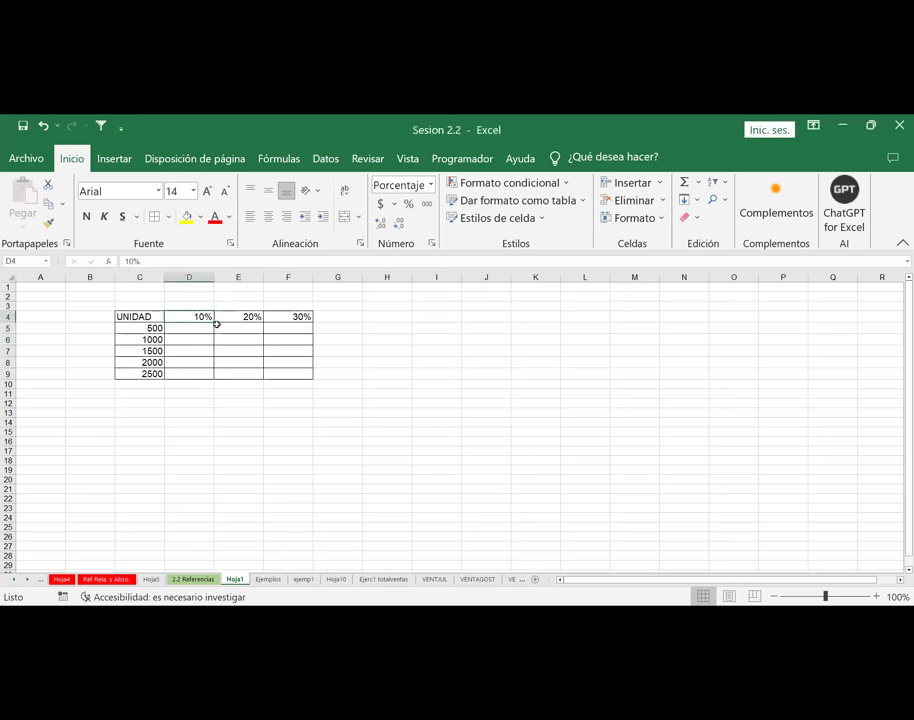
key(Return)
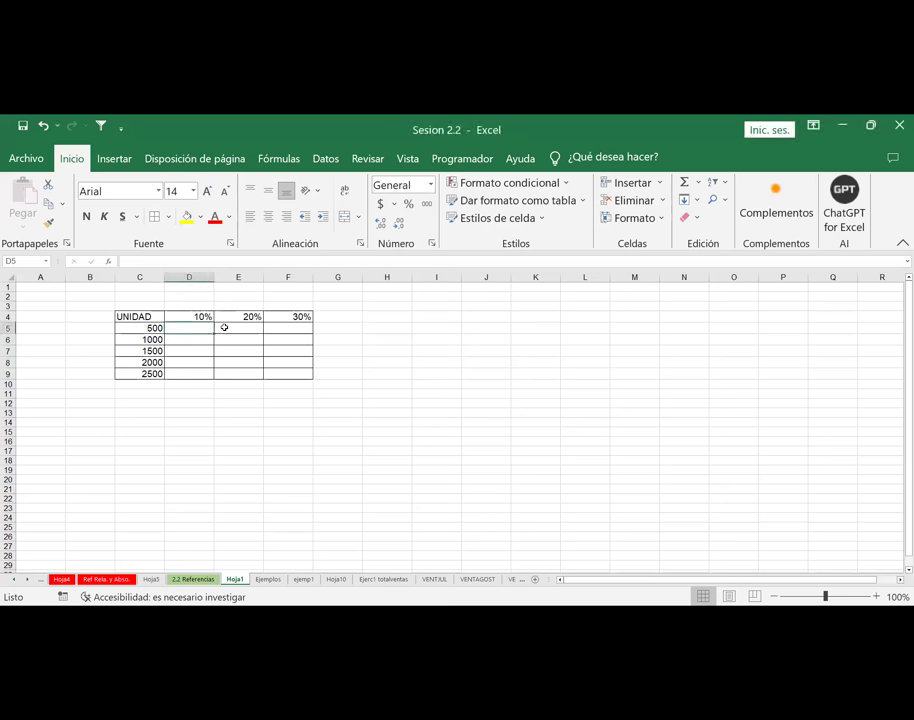
text(=)
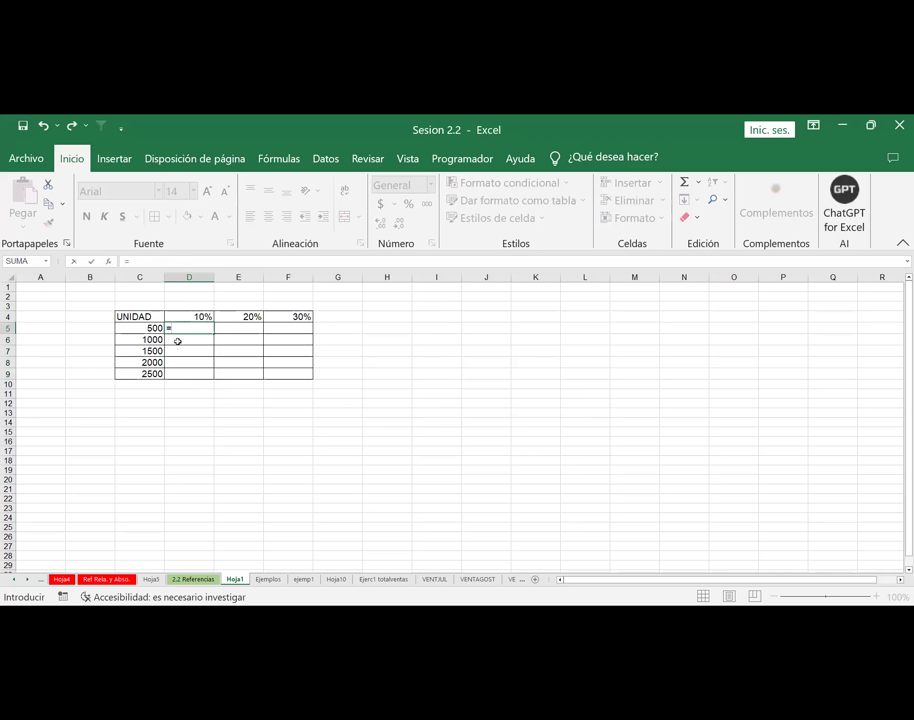
click(146, 330)
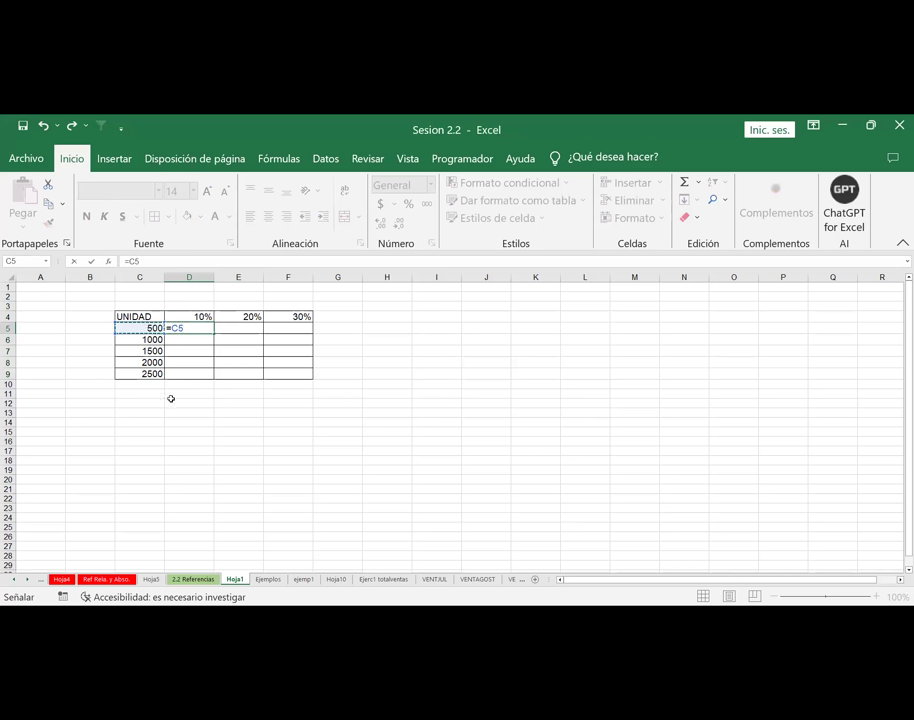
text(*)
click(190, 315)
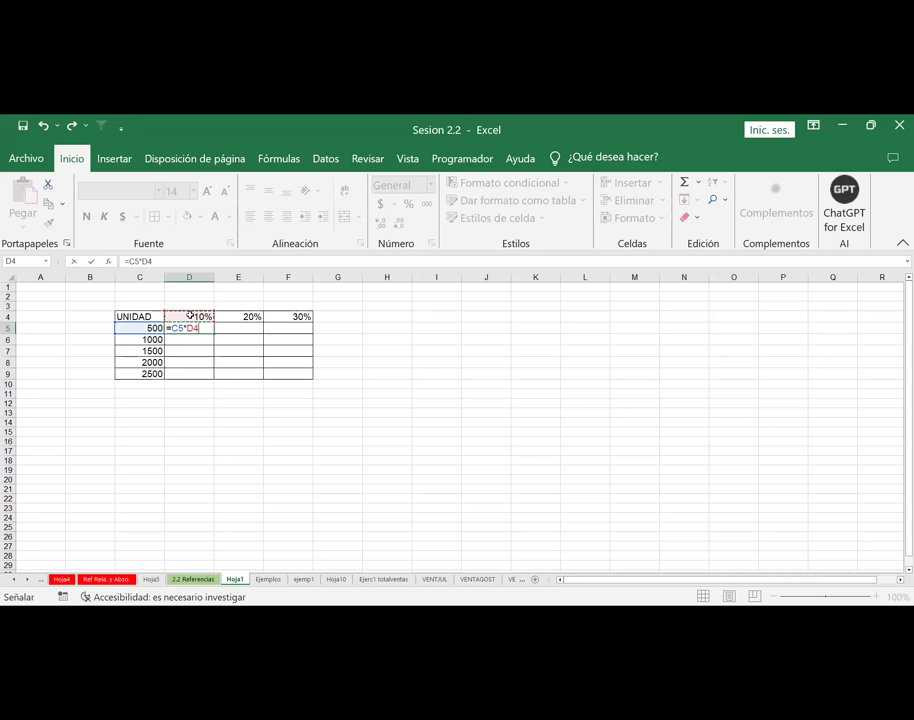
key(F4)
key(Return)
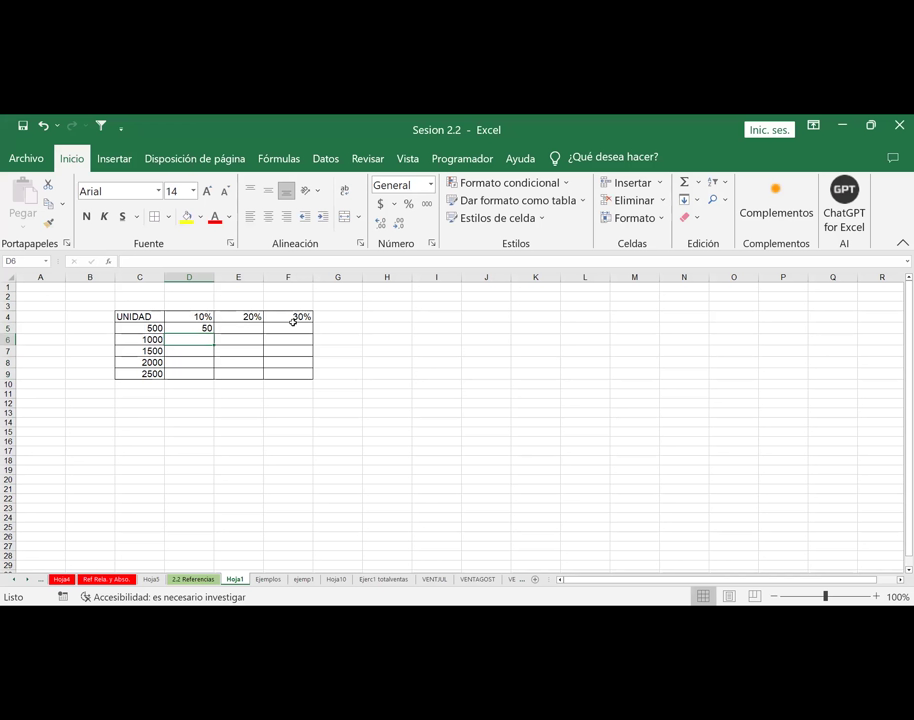
click(198, 328)
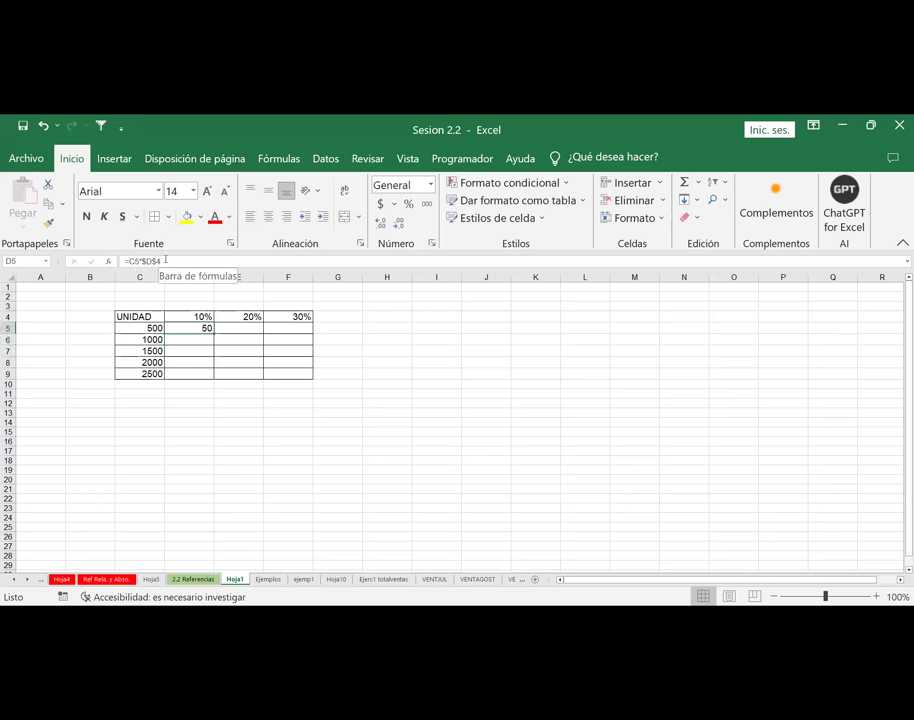
Copy D5's =C5*$D$4 formula down to D9, giving 50, 100, 150, 200 and 250
double_click(193, 330)
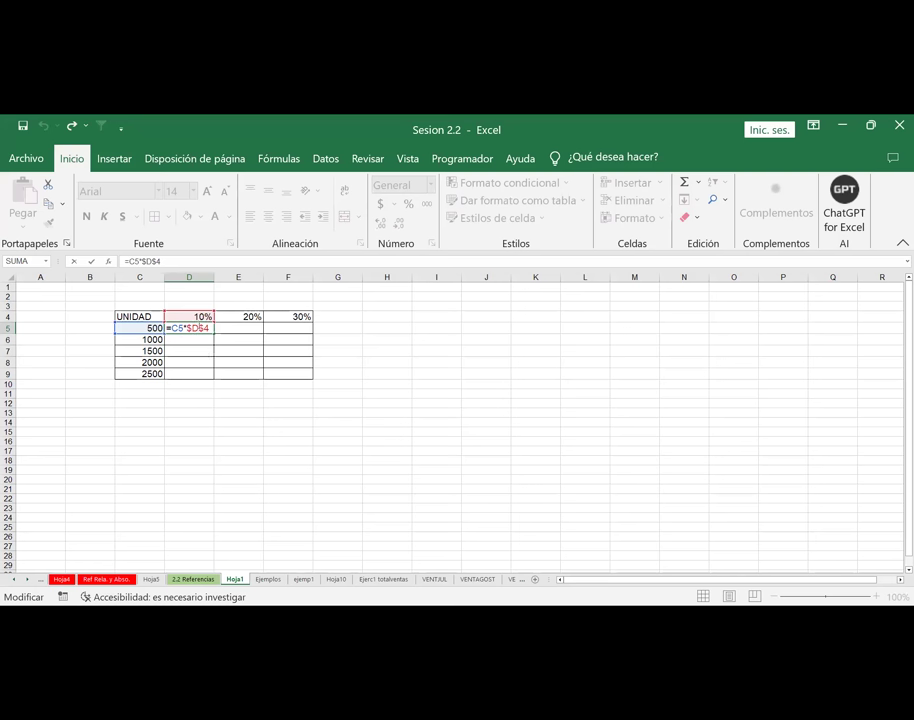
key(Return)
click(203, 328)
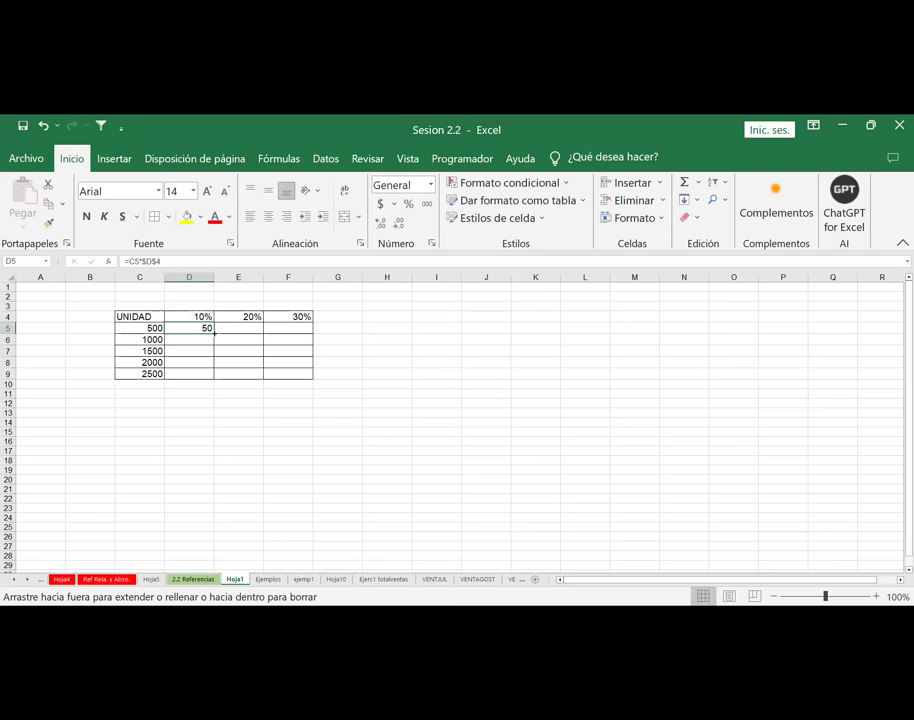
drag(214, 333, 208, 381)
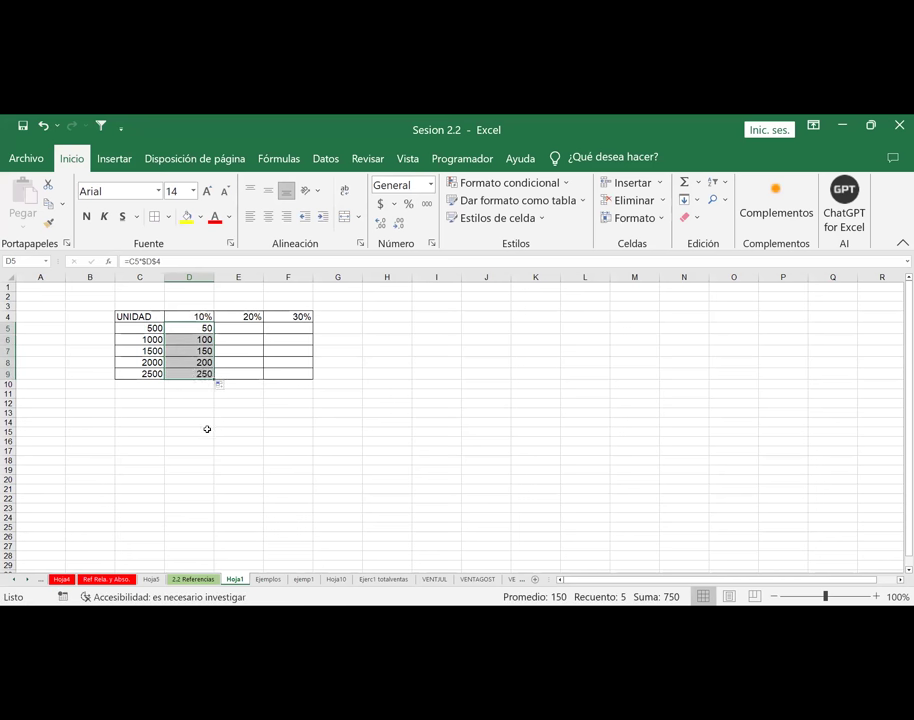
click(181, 421)
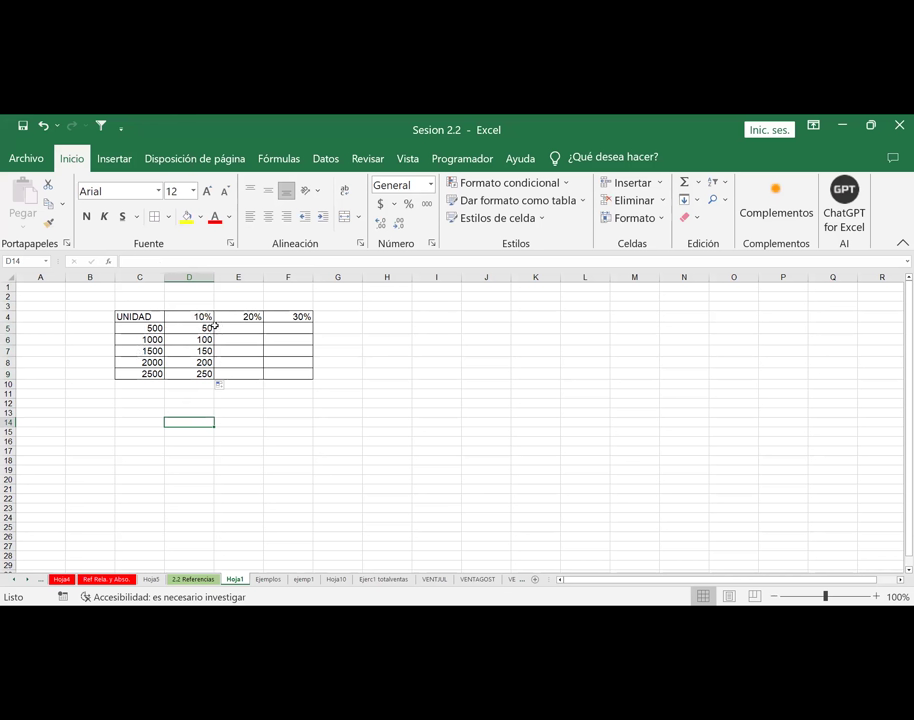
click(206, 331)
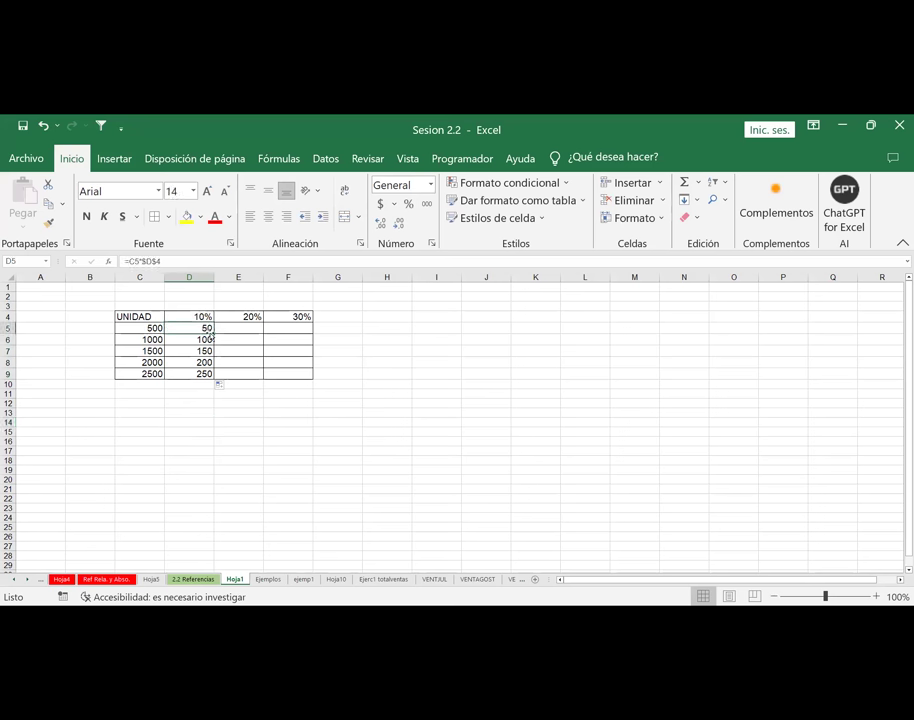
Copy the D5 formula right into E5 and F5, then extend it along row 5 to L5
drag(213, 334, 294, 331)
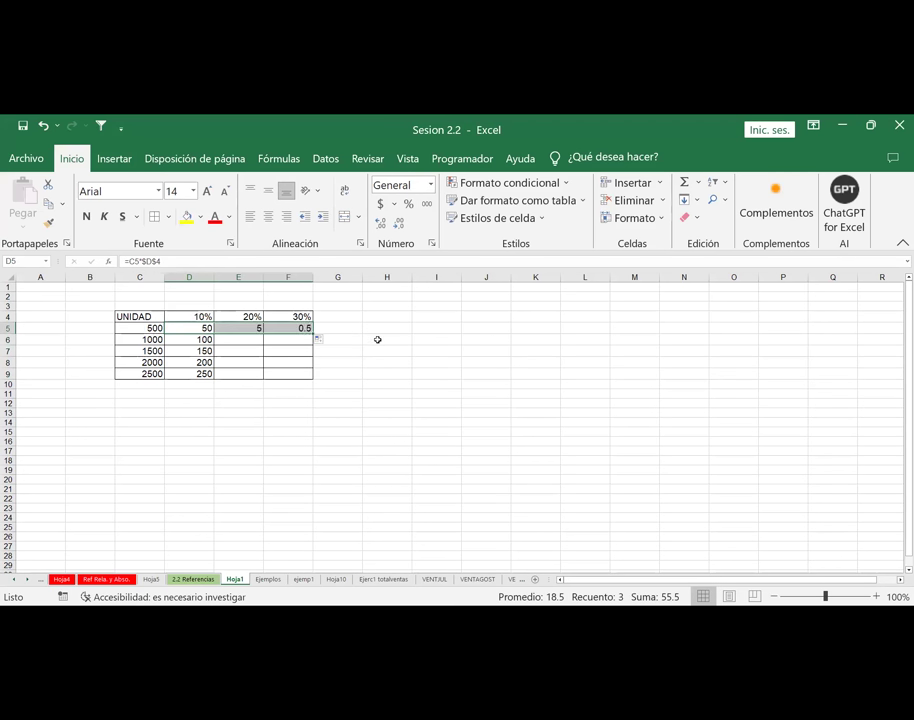
click(236, 328)
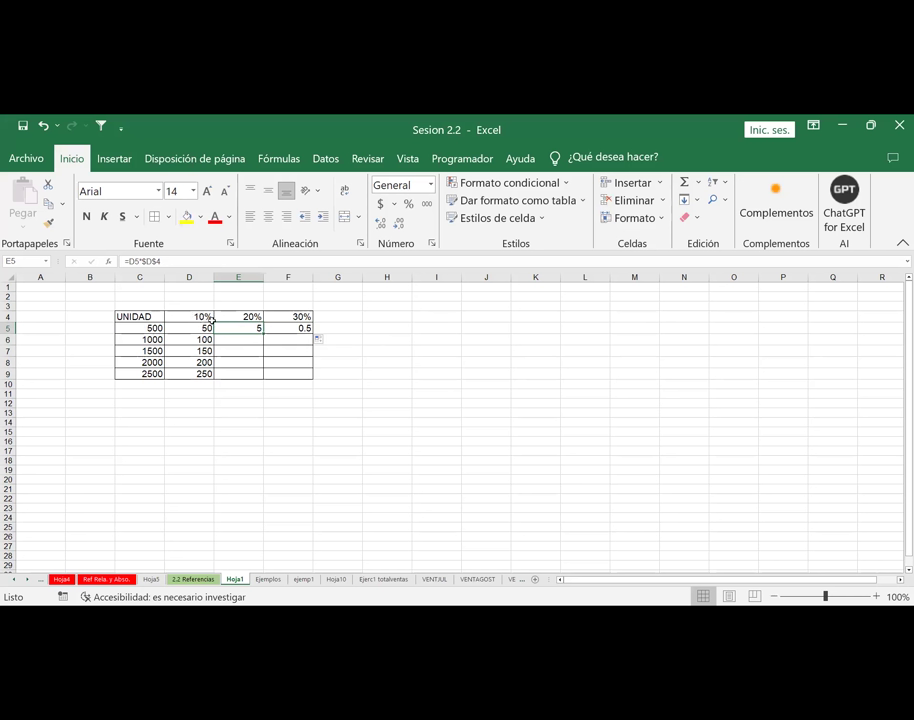
click(306, 329)
drag(314, 331, 594, 331)
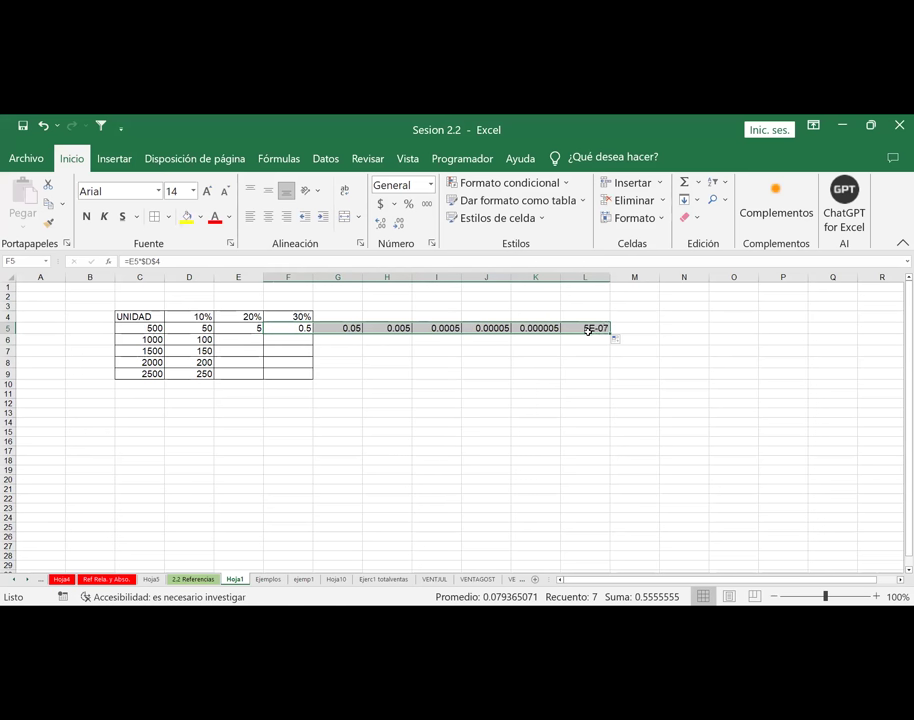
Delete the extra row-5 results starting at G5, then undo those changes six times
click(333, 328)
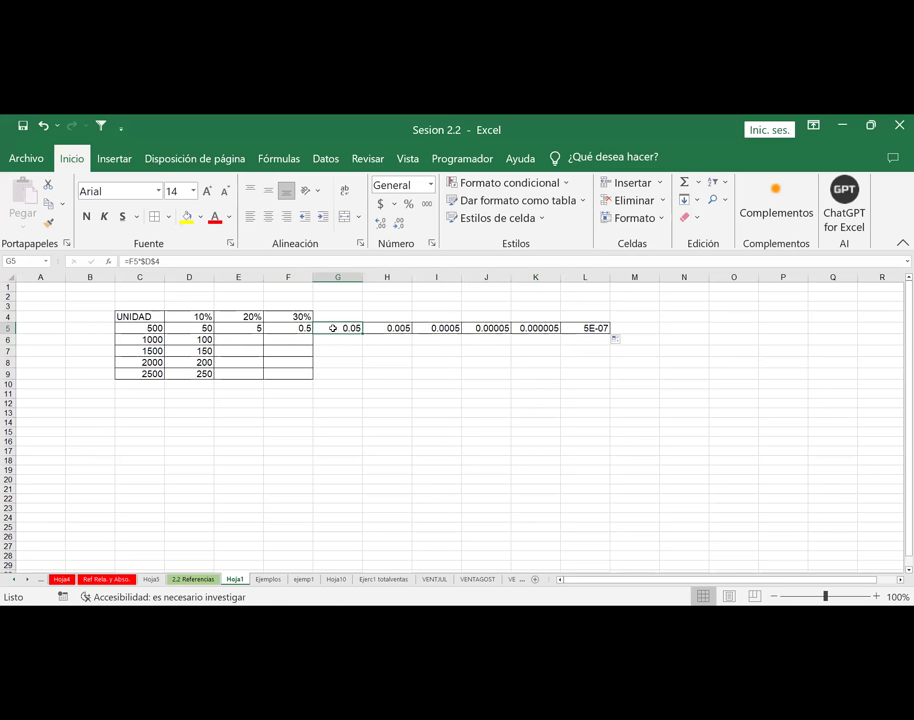
key(Delete)
key(Right)
key(Delete)
key(Right)
key(Delete)
key(Right)
key(Delete)
key(Right)
key(Delete)
key(Right)
key(Delete)
key(Right)
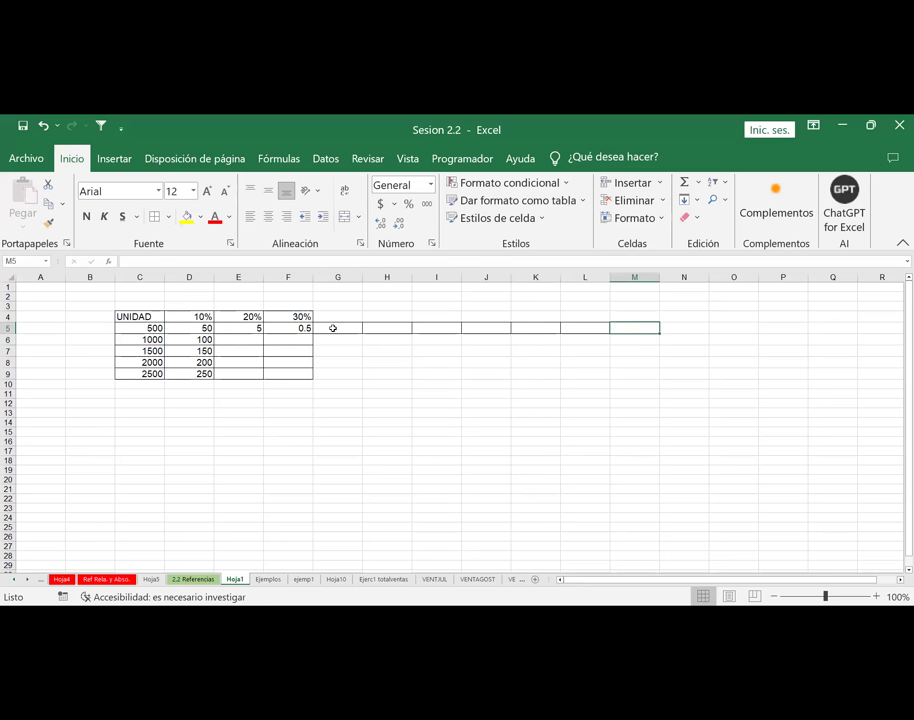
click(43, 125)
click(43, 125)
click(43, 125)
click(43, 125)
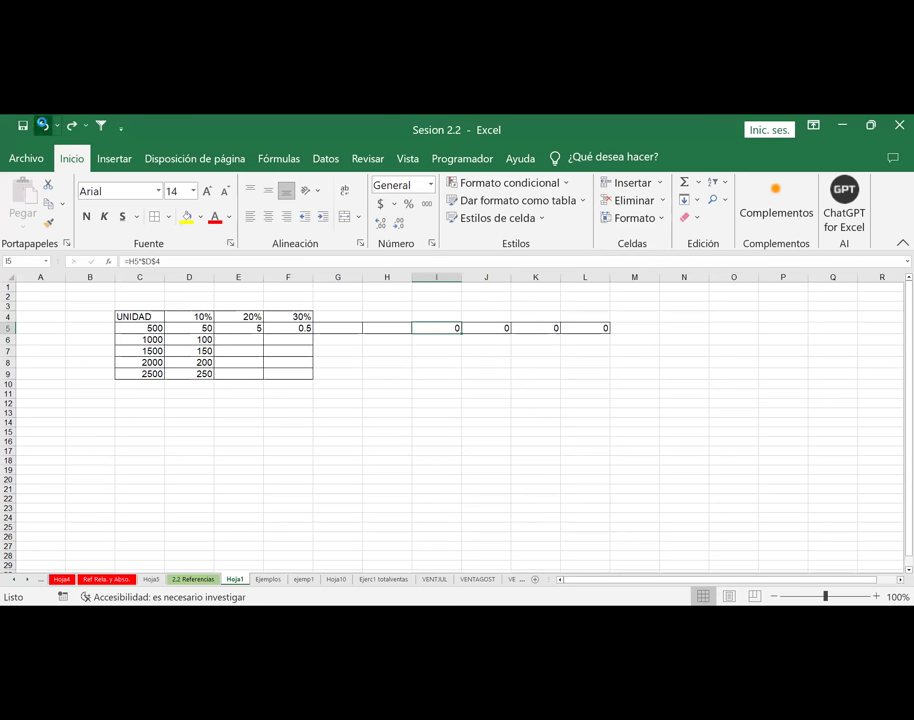
click(43, 125)
click(43, 125)
click(43, 125)
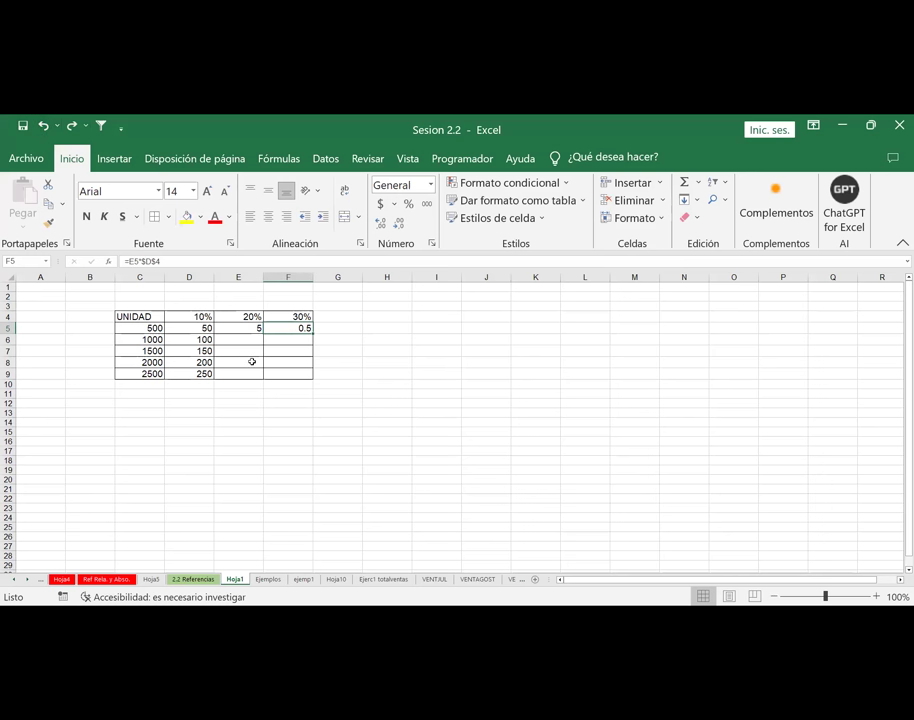
Clear the incorrect 5 and 0.5 results from E5 and F5
click(241, 327)
key(Delete)
click(290, 326)
key(Delete)
click(450, 327)
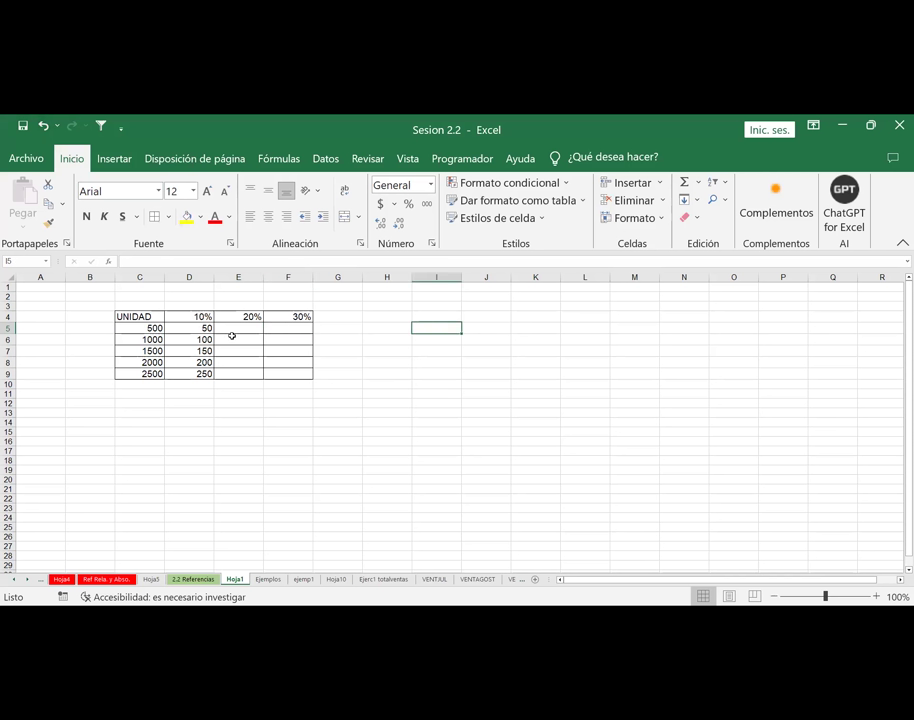
Check the 500 value in C5 and the 20% rate in E4, then start a formula with = in E5
click(150, 328)
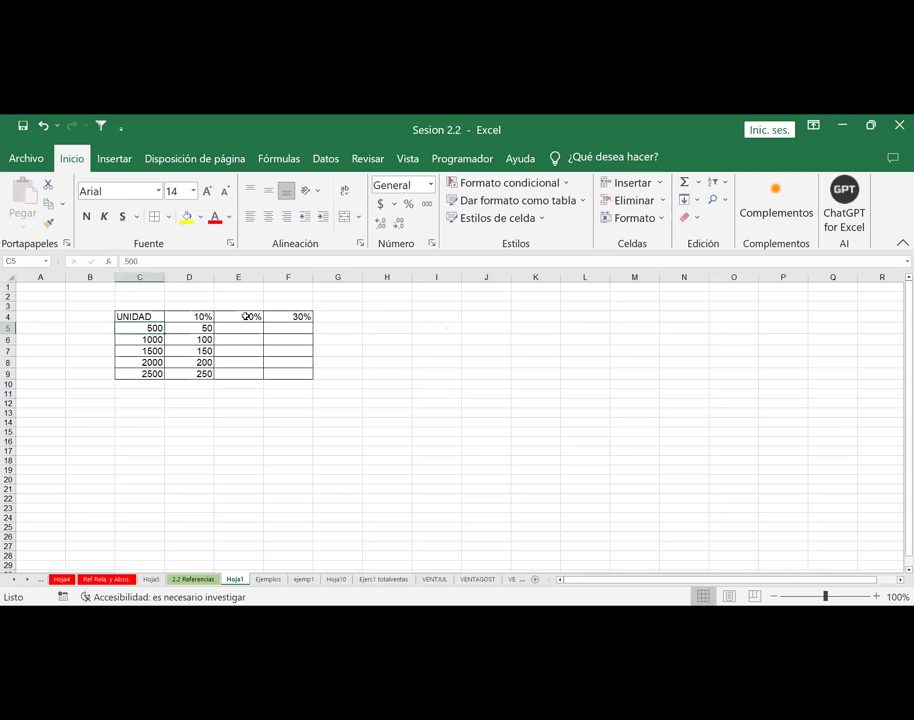
click(247, 316)
click(231, 329)
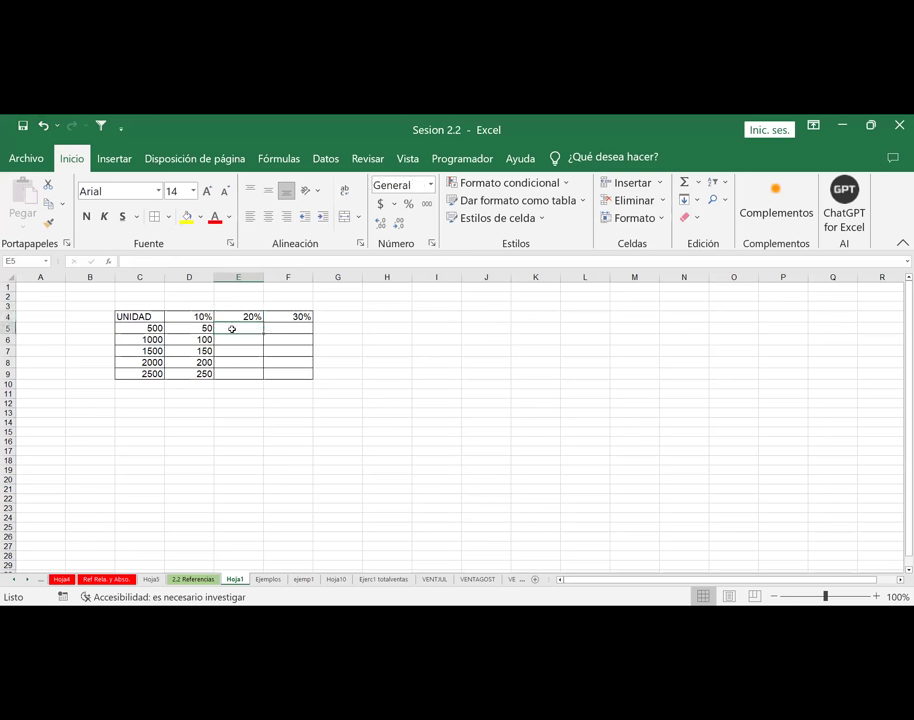
text(=)
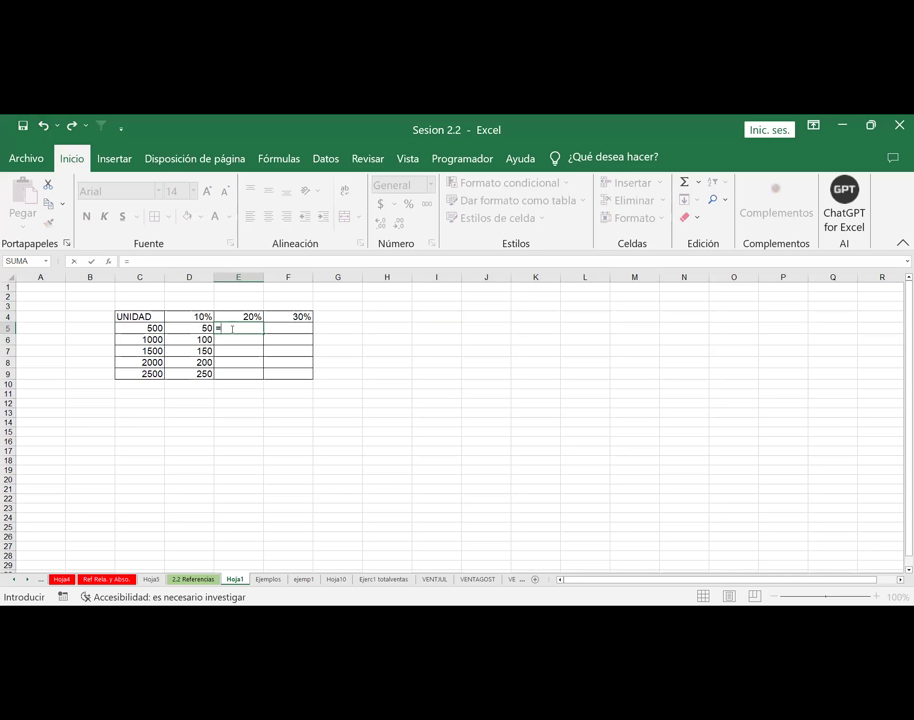
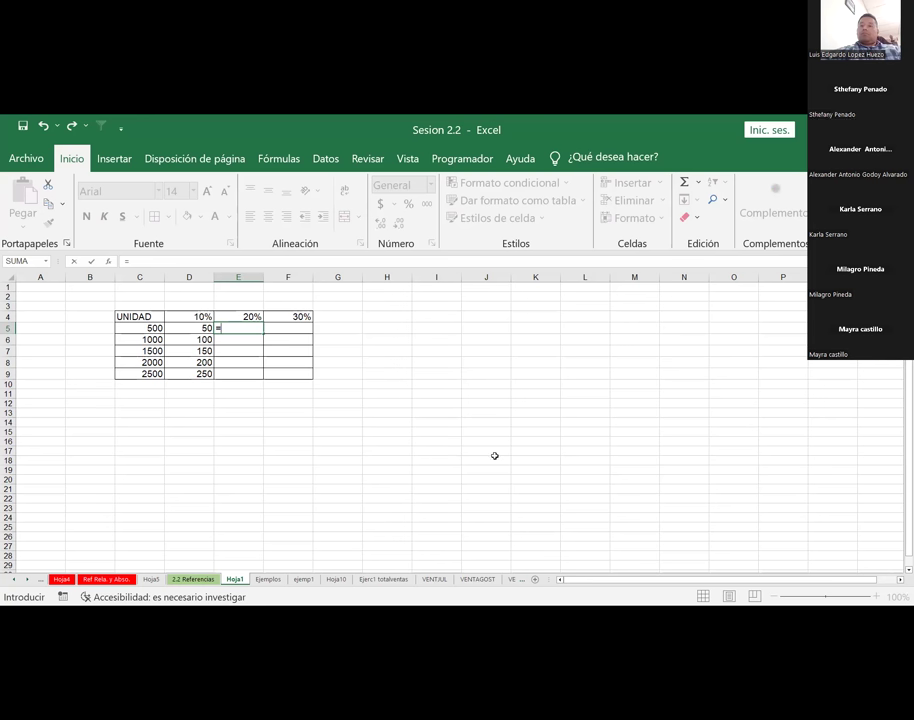
Enter the E5 formula multiplying the C5 units by the absolute $E$4 rate
key(Left)
key(Left)
text(*)
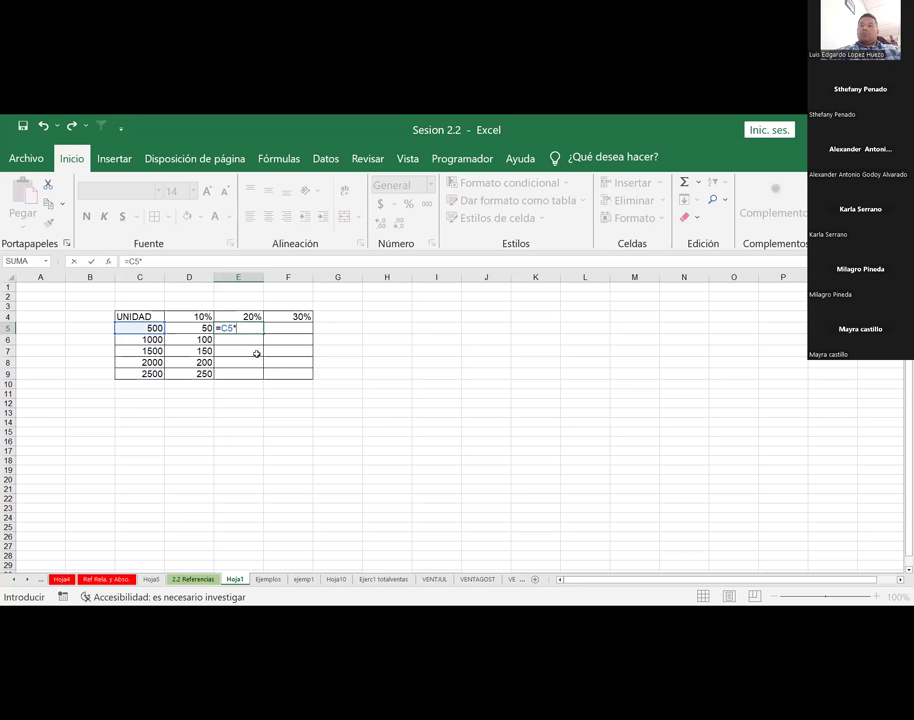
click(242, 316)
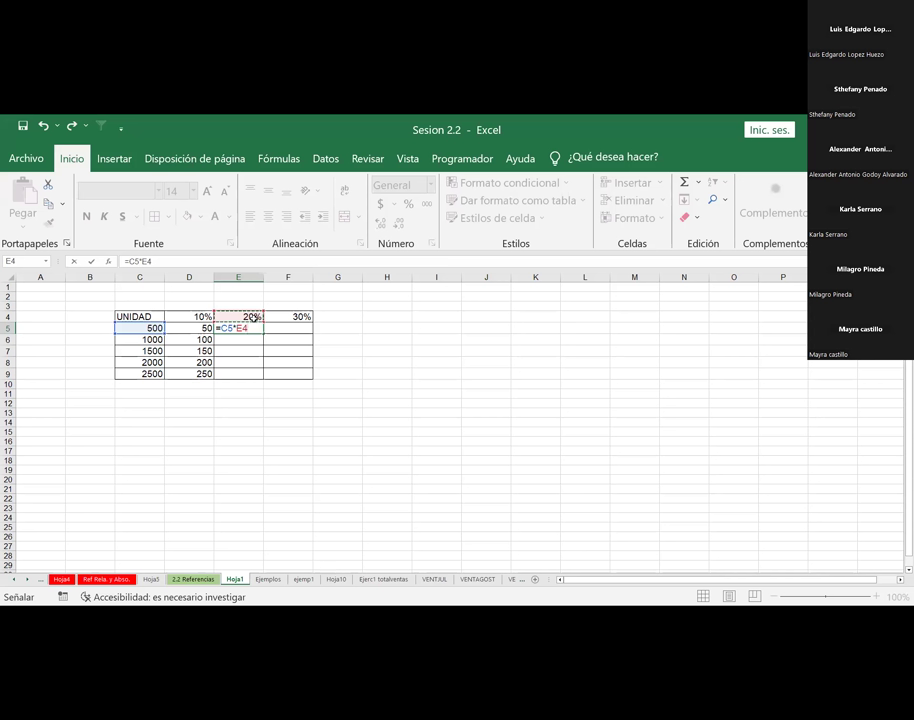
key(F4)
key(ctrl+Return)
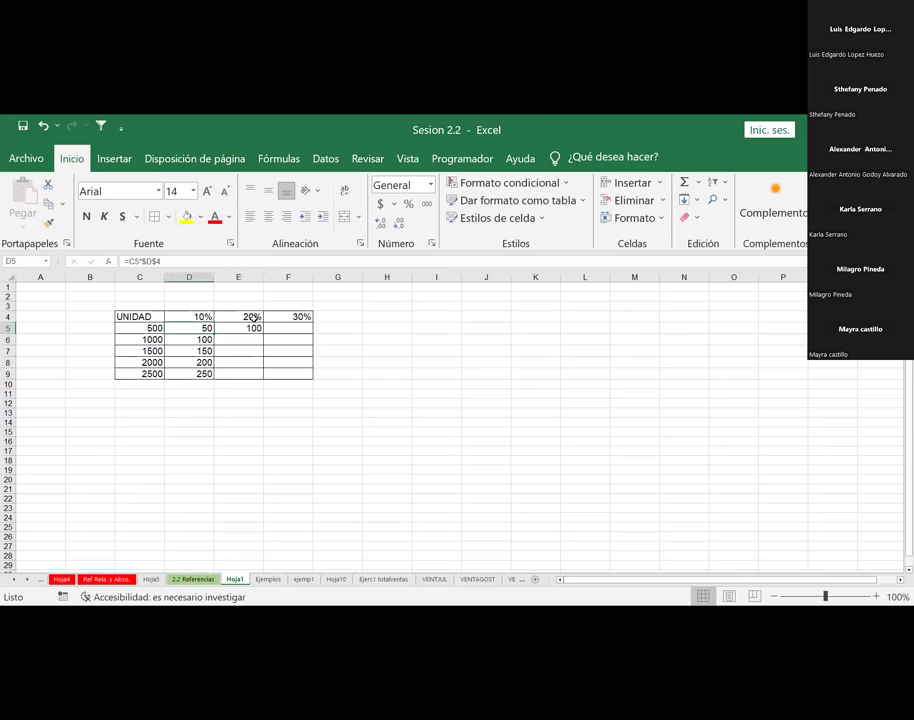
Make the C5 reference absolute too, so E5 reads =$C$5*$E$4 and still shows 100
key(Left)
key(Left)
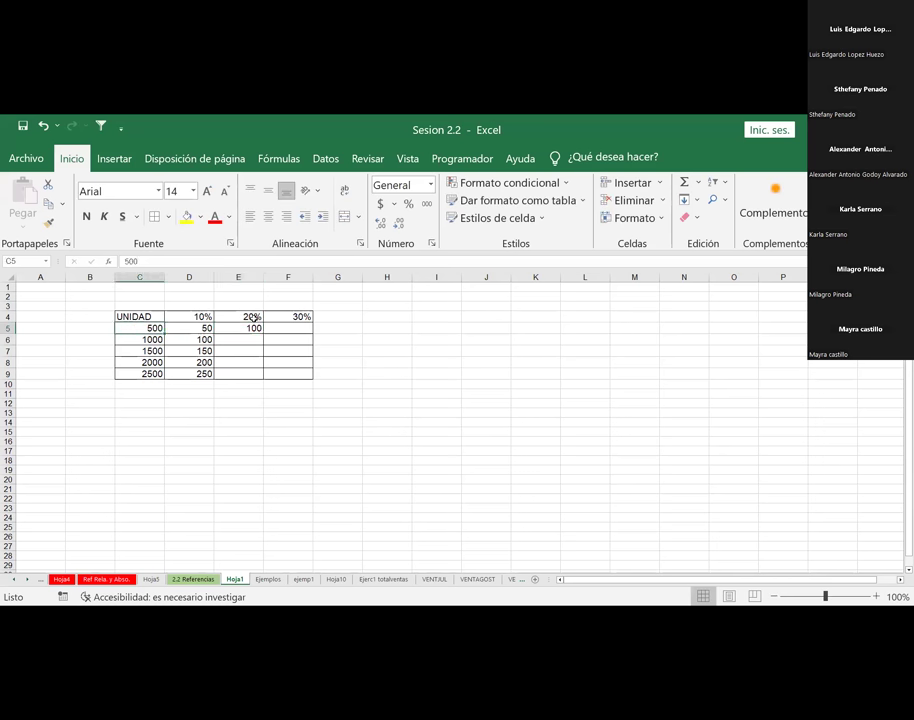
key(Right)
key(Right)
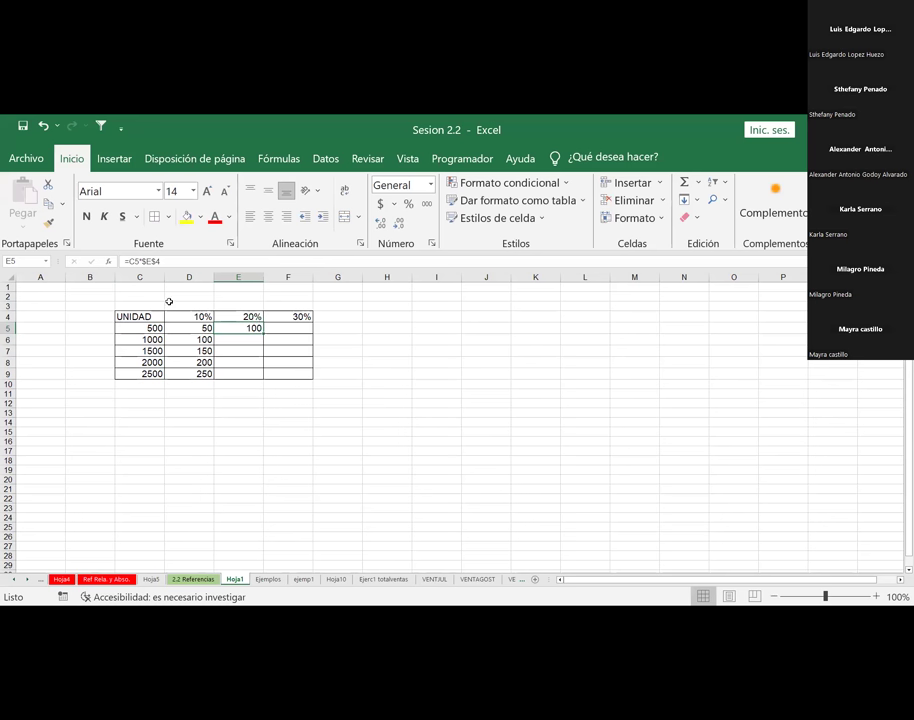
click(134, 261)
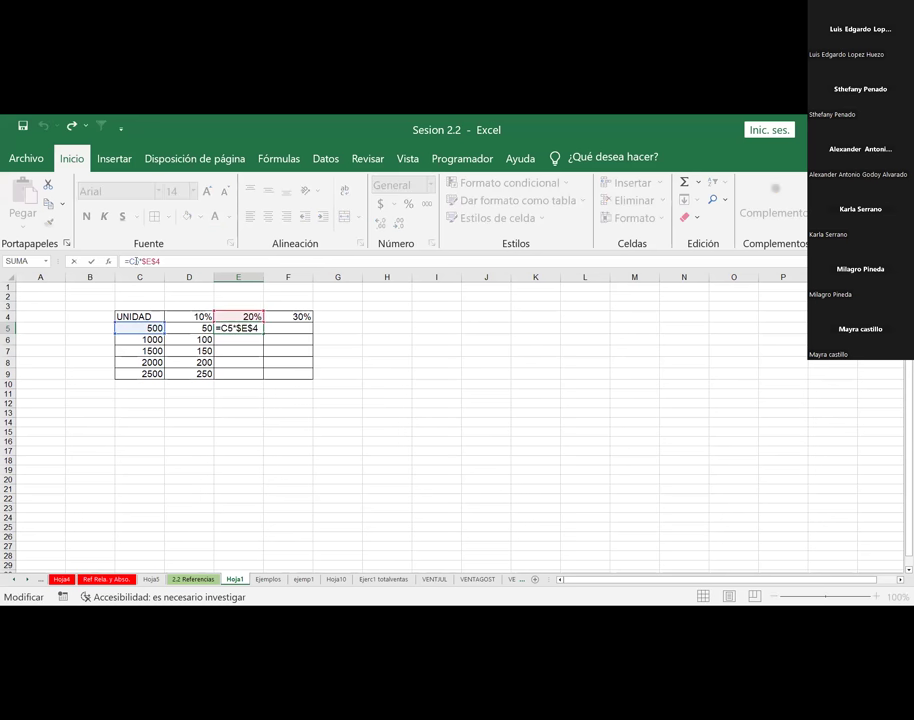
key(F4)
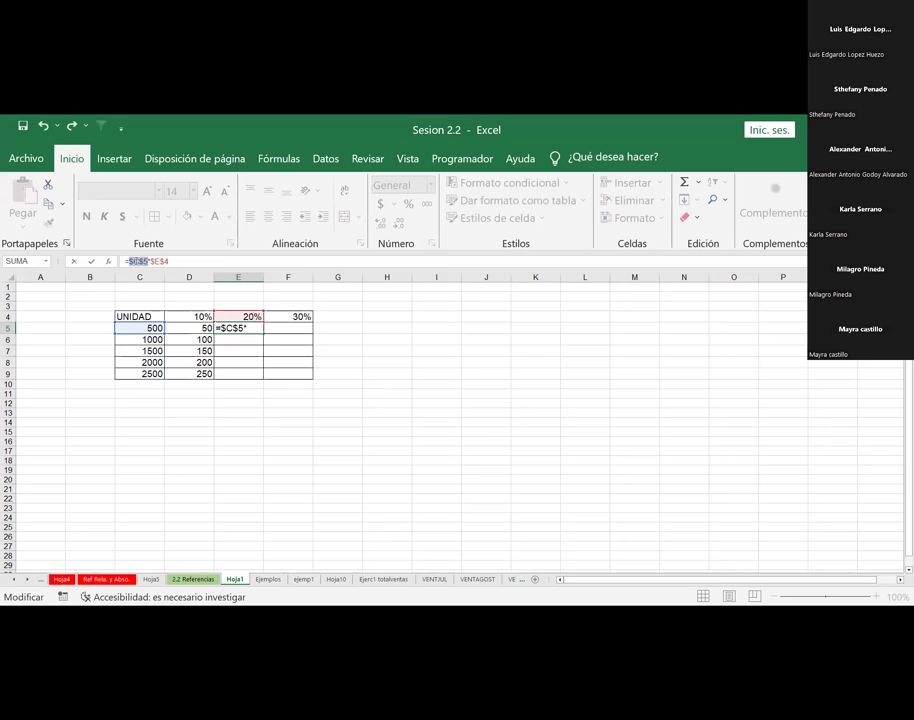
key(Return)
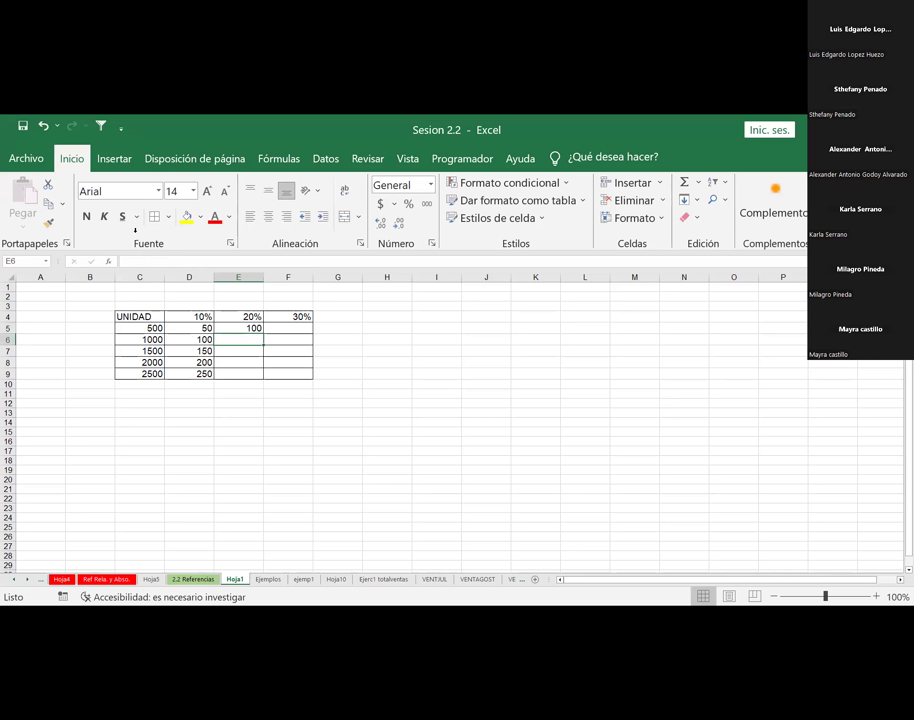
Copy E5 down to E9, then delete the identical 100s from E6:E9
click(245, 328)
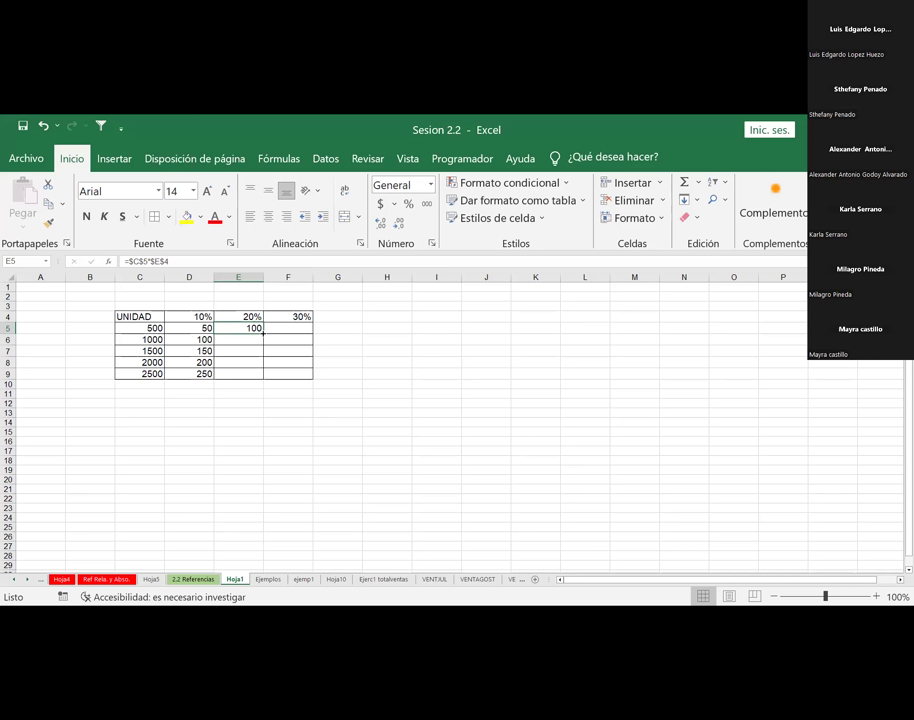
drag(263, 333, 260, 379)
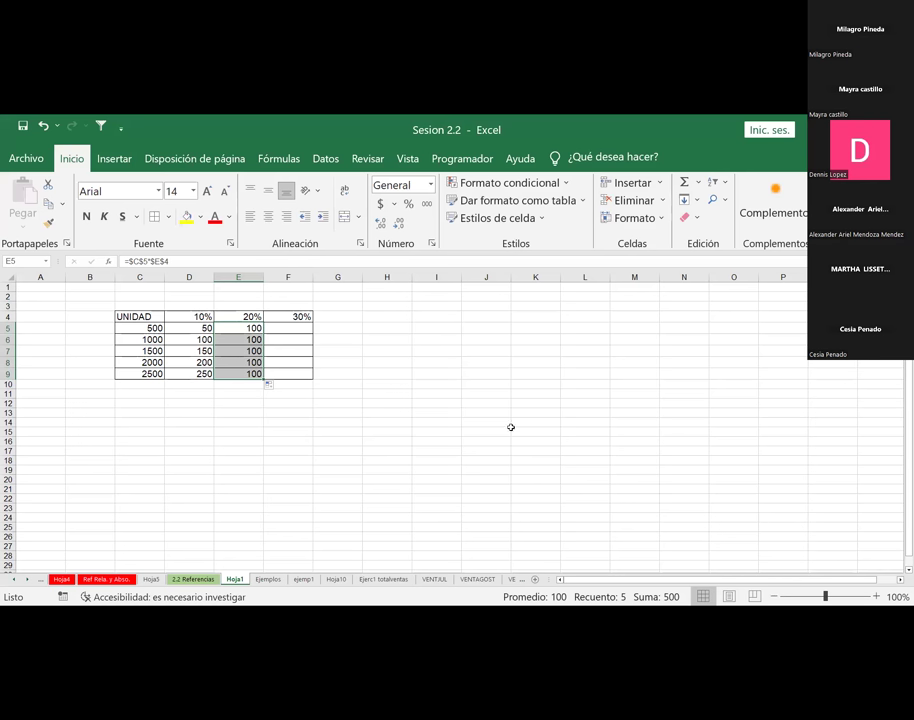
click(450, 351)
click(256, 338)
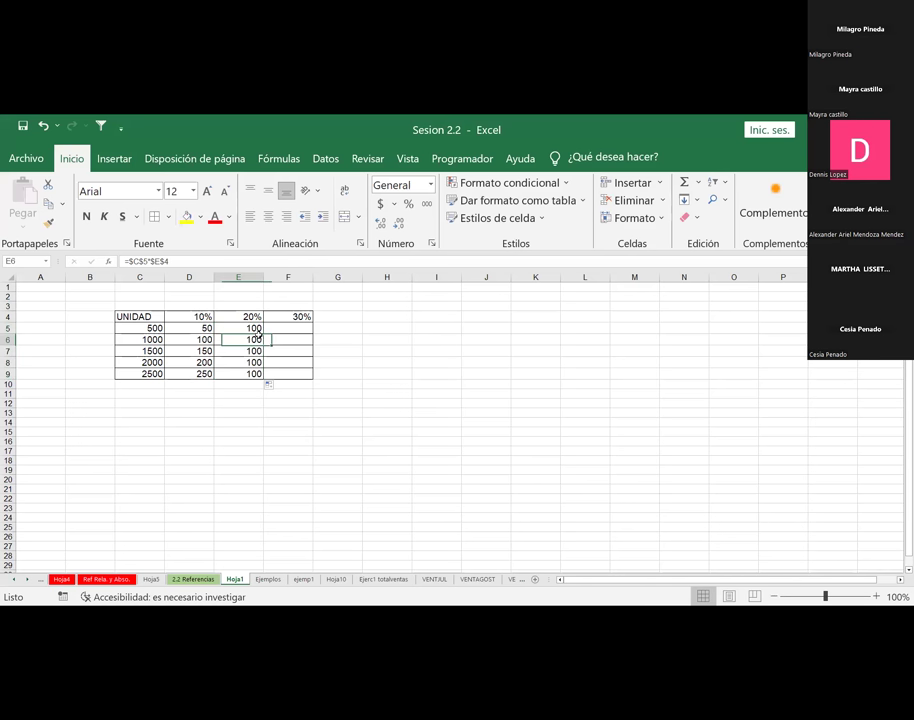
key(Delete)
key(Down)
key(Delete)
key(Down)
key(Delete)
key(Down)
key(Delete)
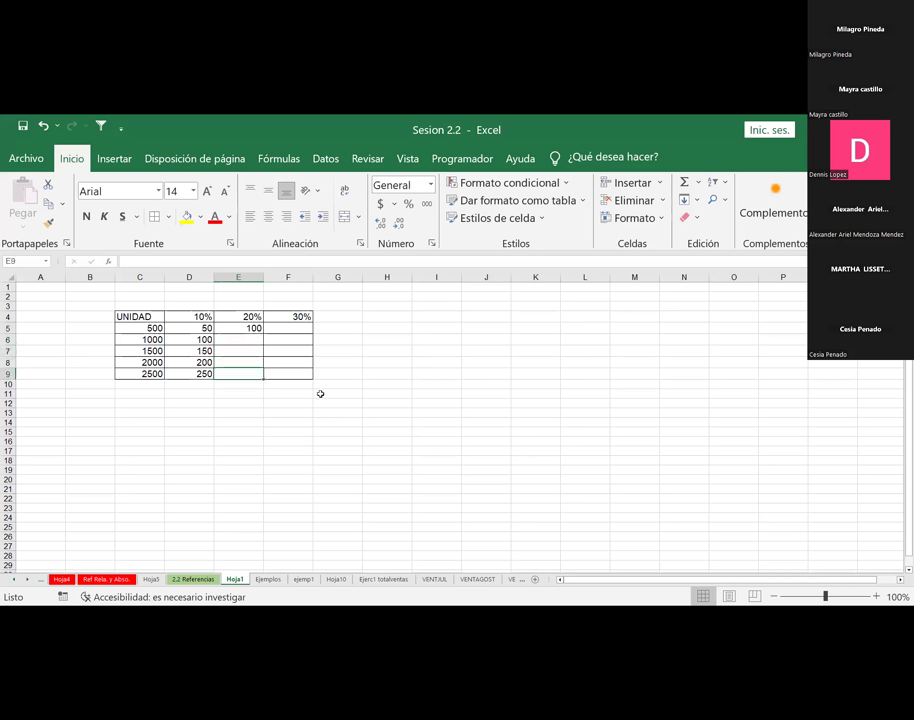
Edit E5 so only the rate stays locked, giving =C5*$E$4
click(250, 328)
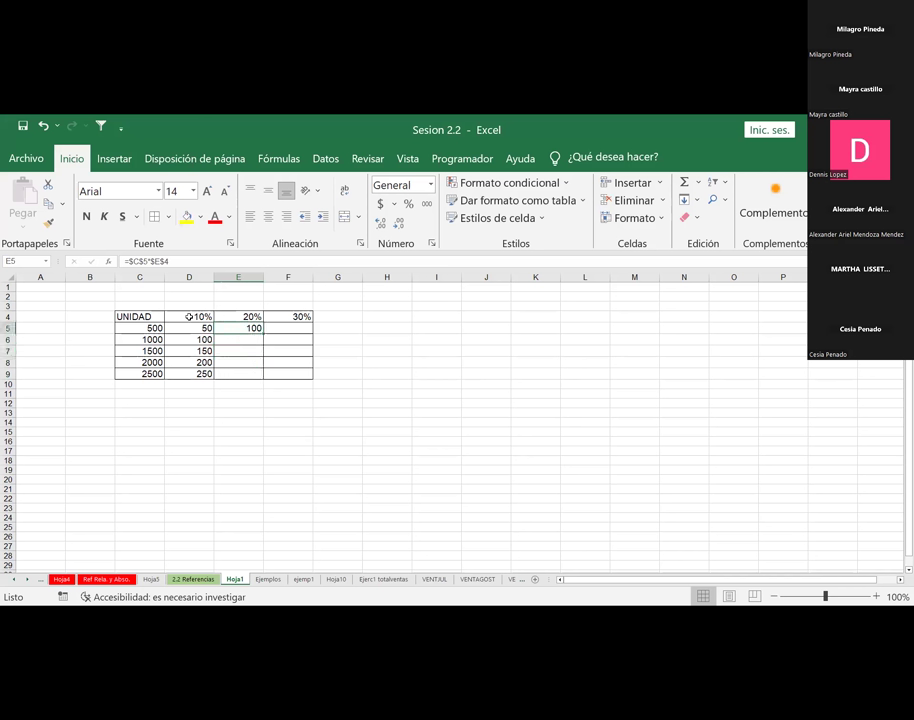
click(143, 261)
click(143, 261)
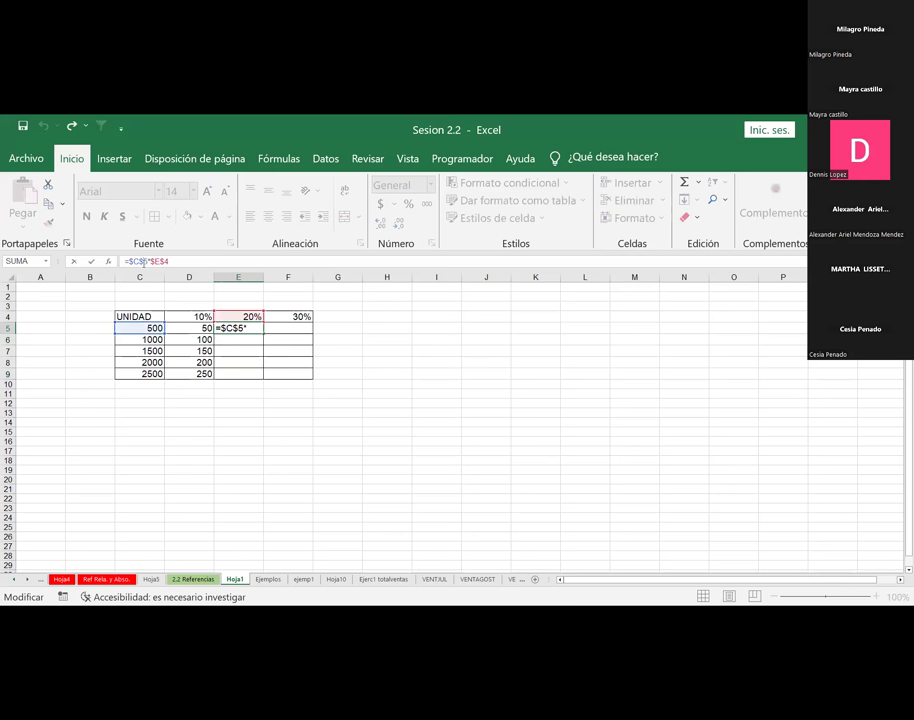
key(F4)
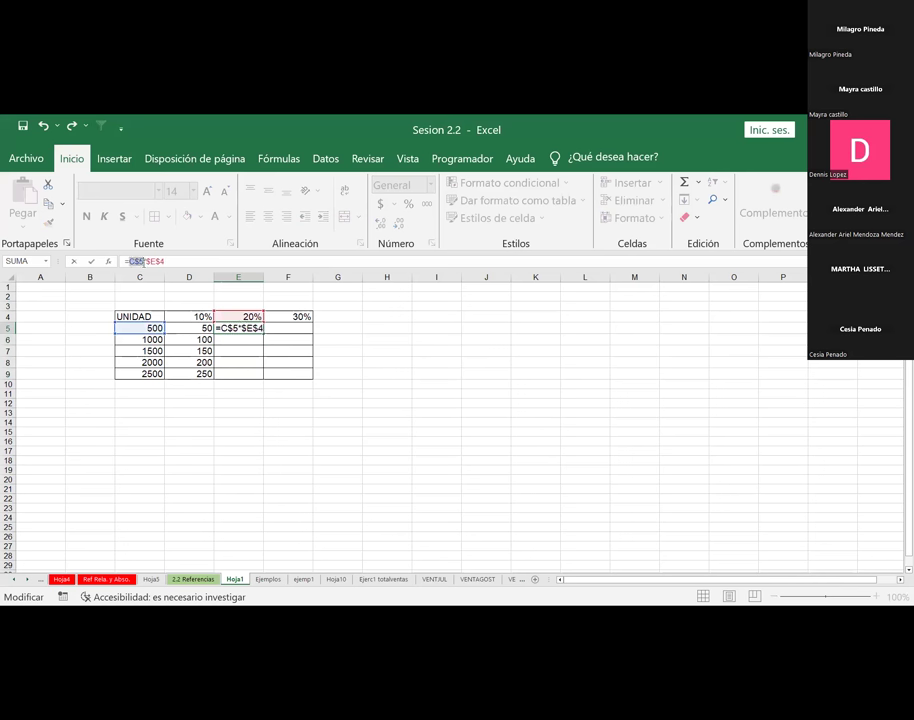
key(F4)
key(F4)
key(Return)
click(305, 413)
click(250, 316)
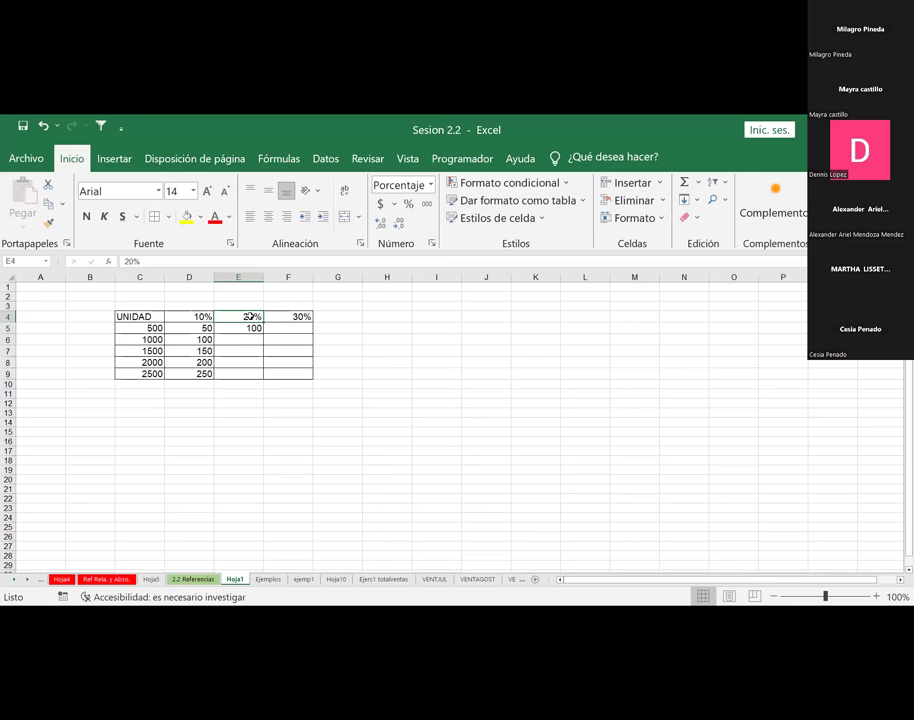
Copy E5 down to E9 to show 100 through 500, then start a formula in F5
click(253, 328)
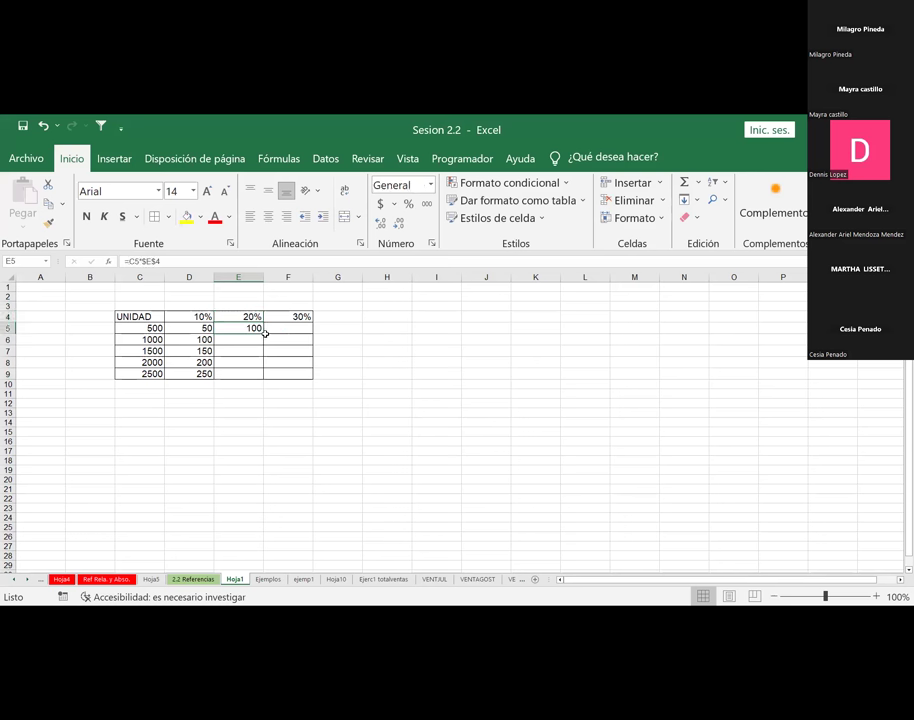
drag(265, 333, 258, 382)
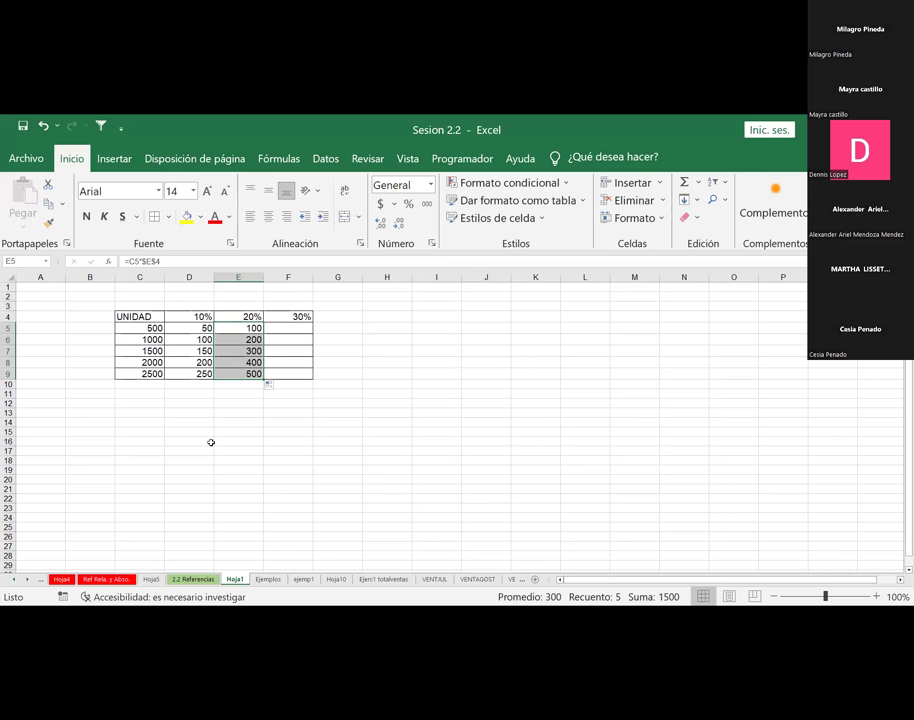
click(211, 442)
click(283, 327)
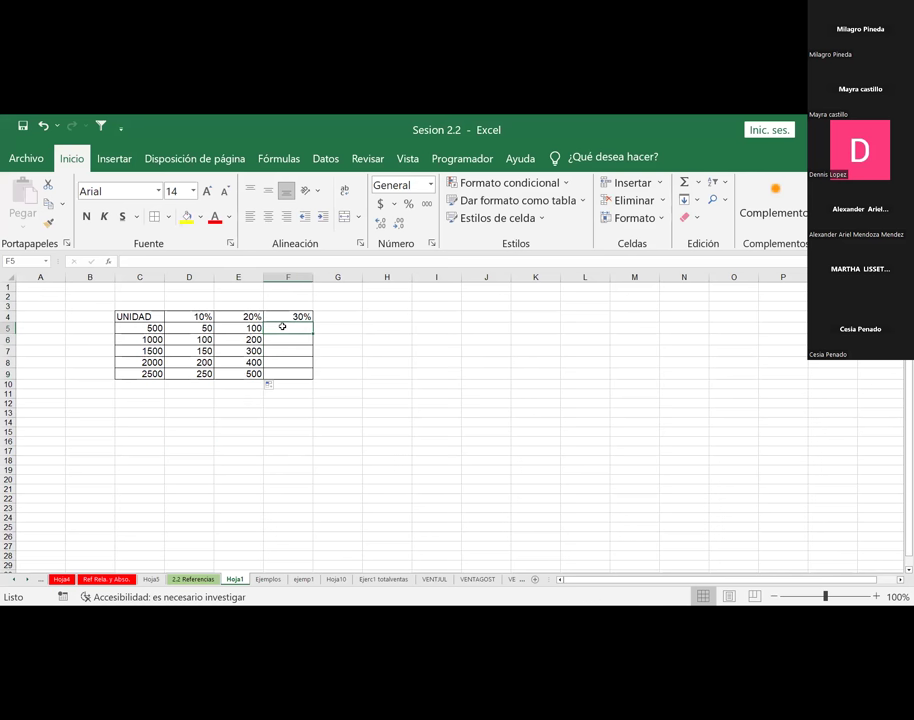
text(=)
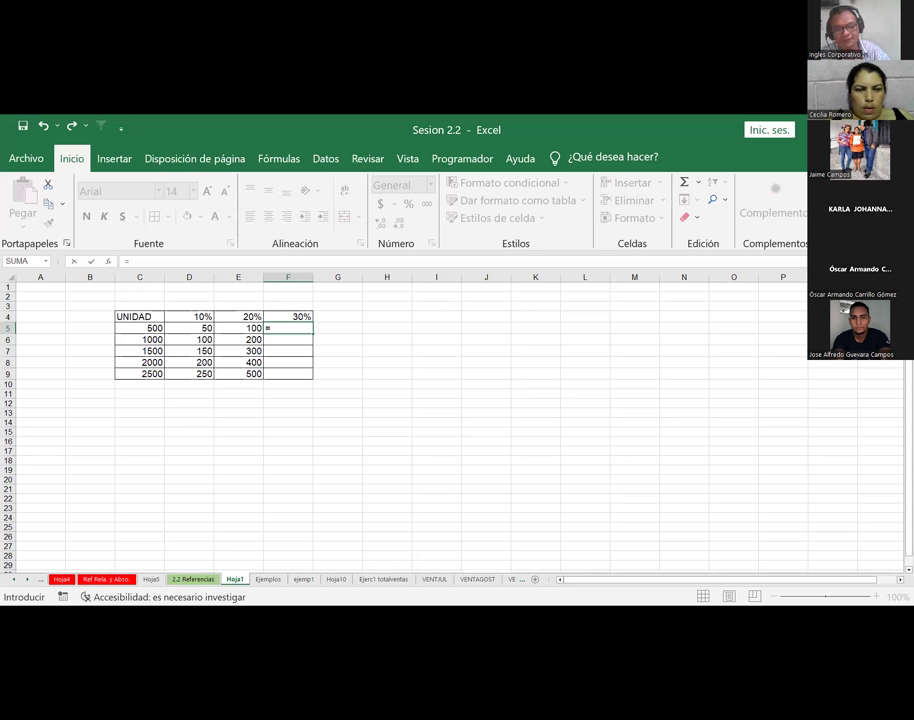
Enter the F5 formula, fixing the circular self-reference so it reads =C5*$F$4
text(F5*$)
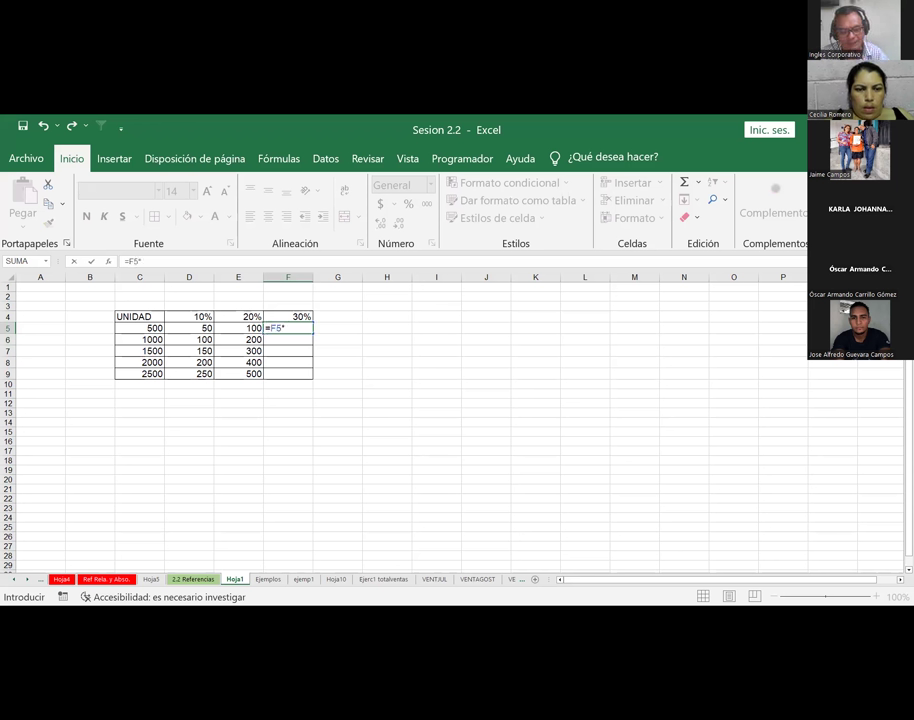
text(F$4)
key(F4)
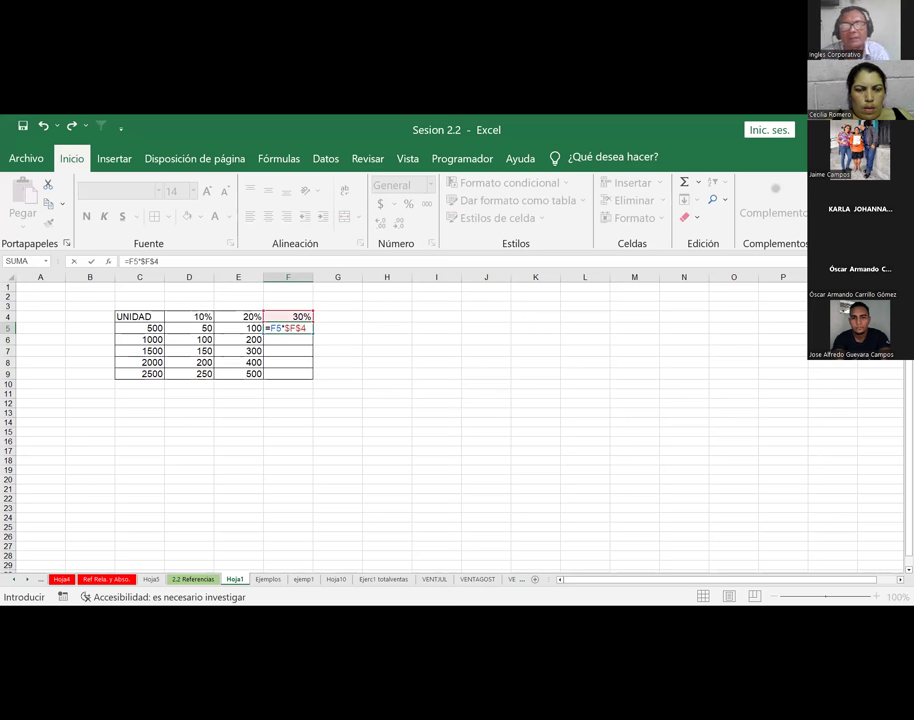
key(Return)
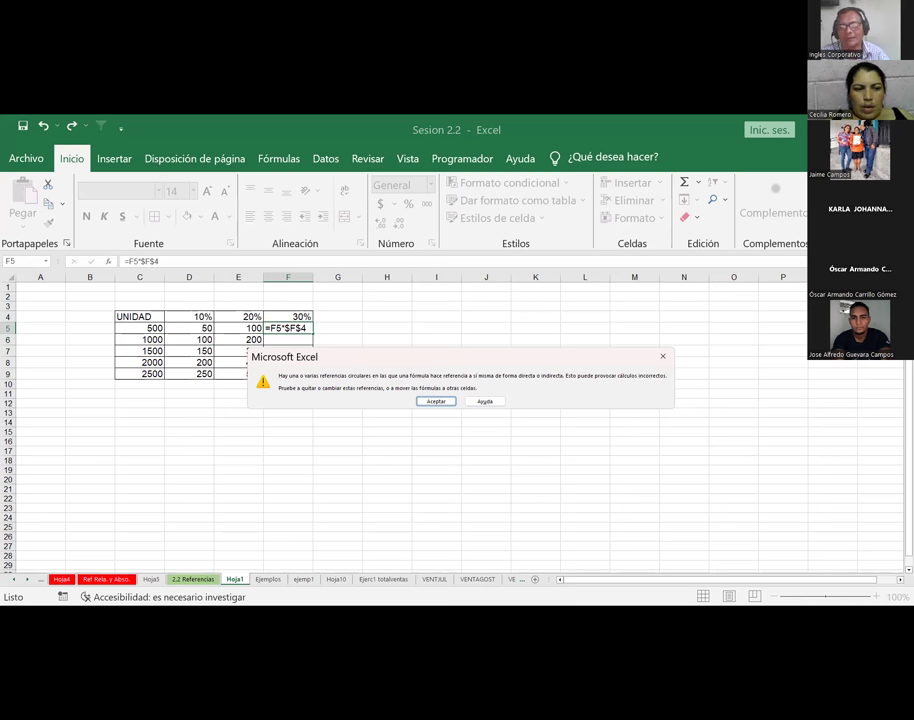
key(Return)
key(F2)
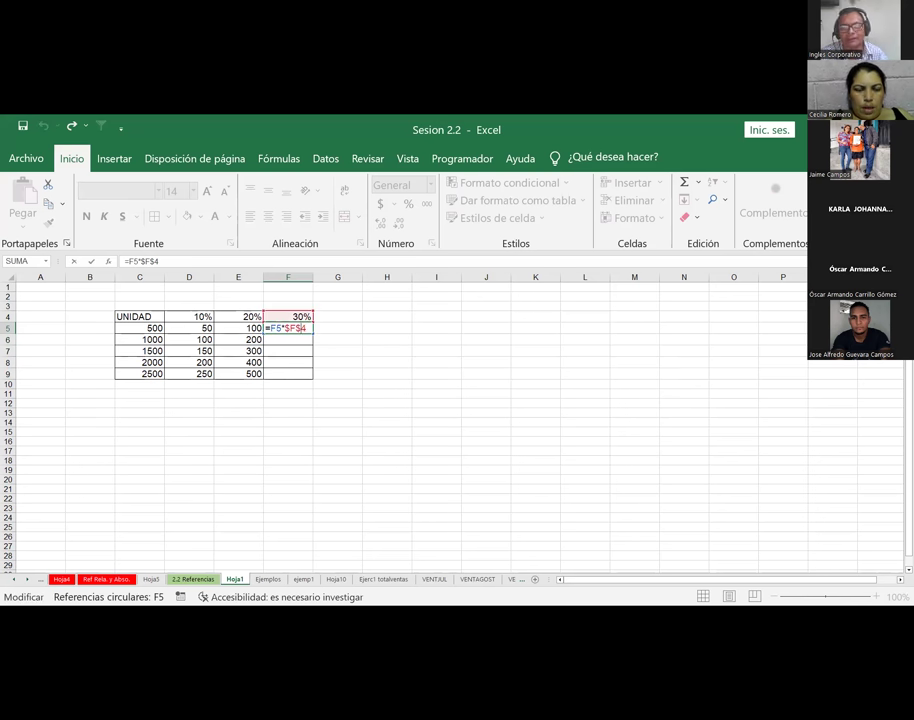
click(273, 328)
key(BackSpace)
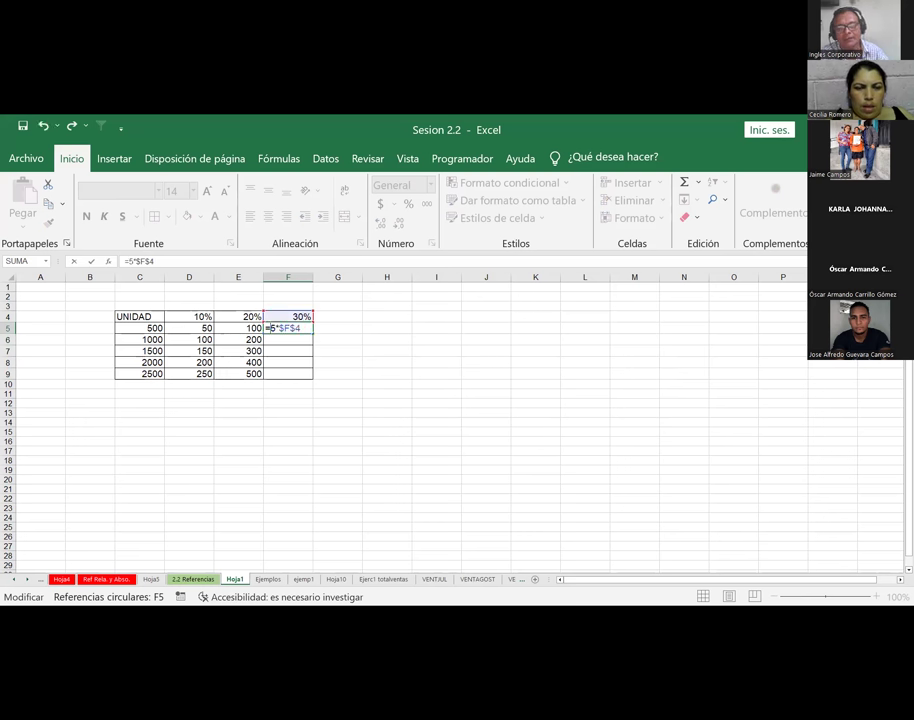
text(C)
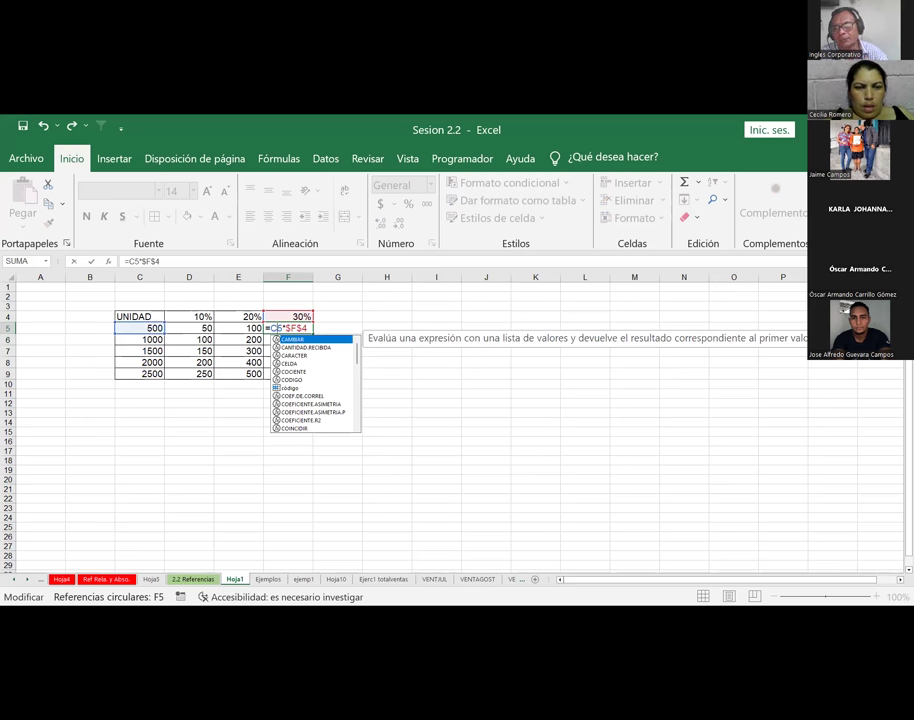
key(ctrl+Return)
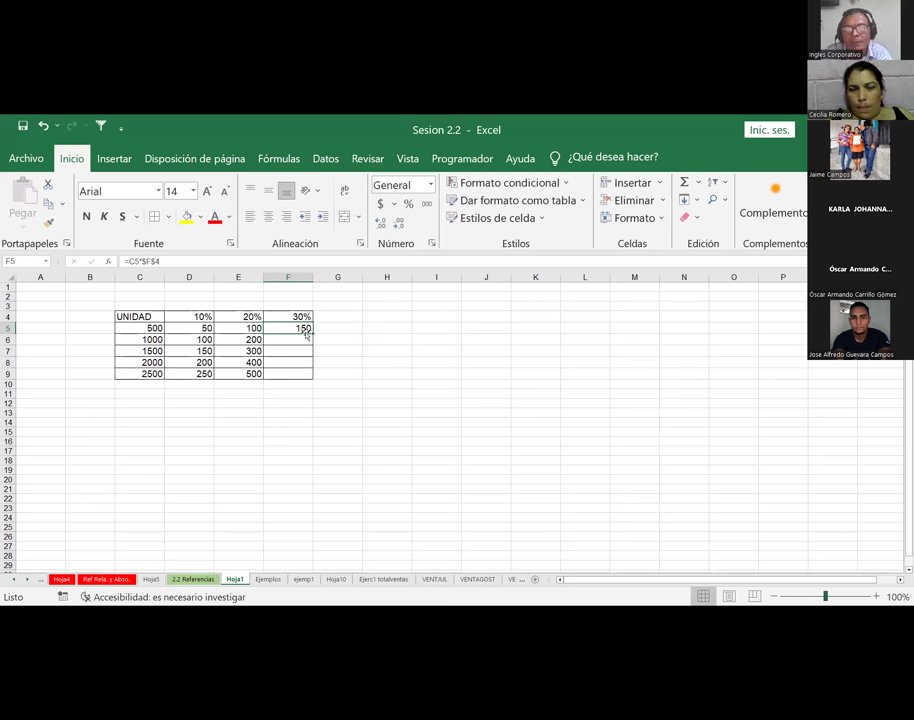
Copy the F5 formula down to F9, undoing an accidental move, to show 150 through 750
drag(311, 331, 394, 352)
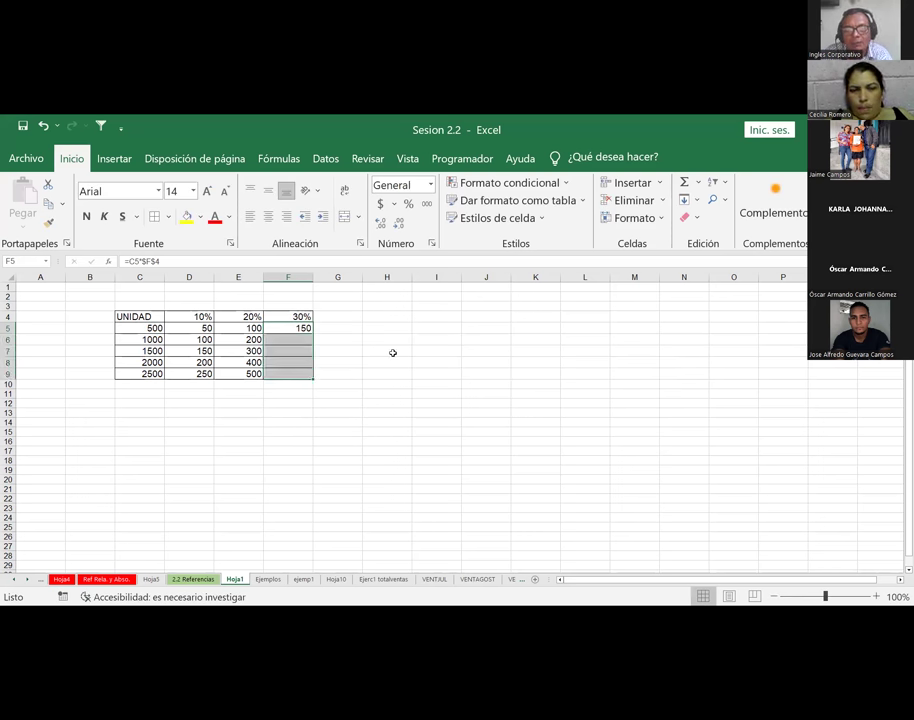
click(394, 352)
click(300, 328)
drag(303, 331, 303, 340)
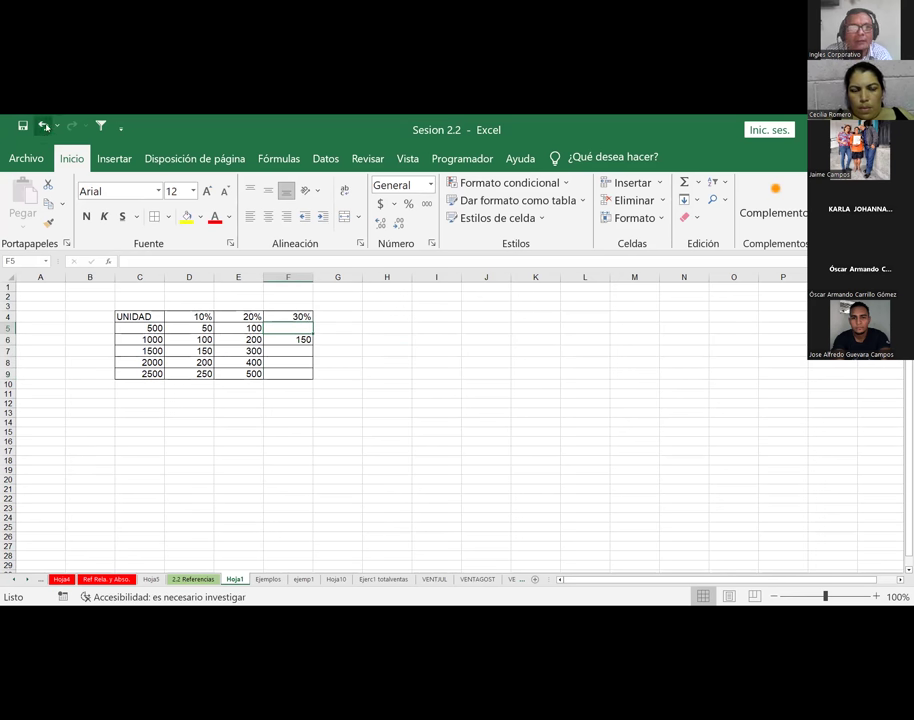
key(ctrl+z)
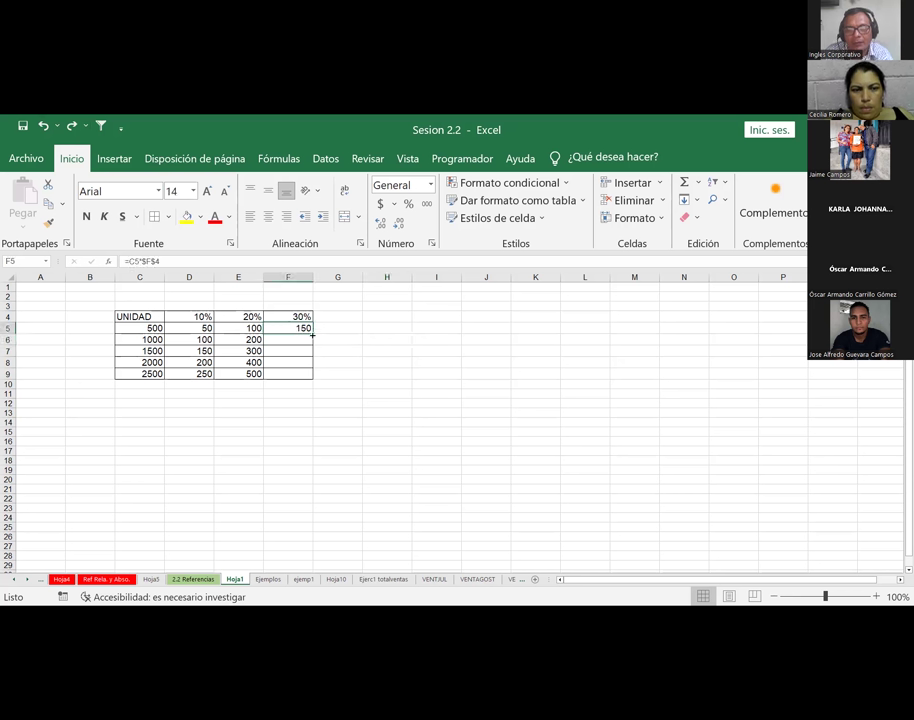
drag(312, 335, 301, 375)
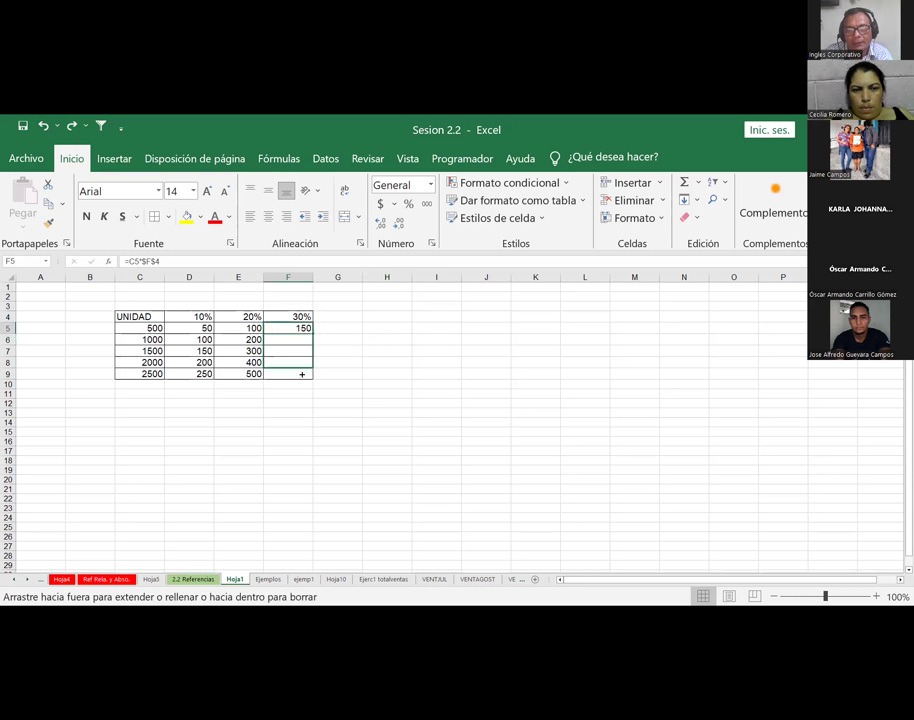
click(400, 351)
click(335, 459)
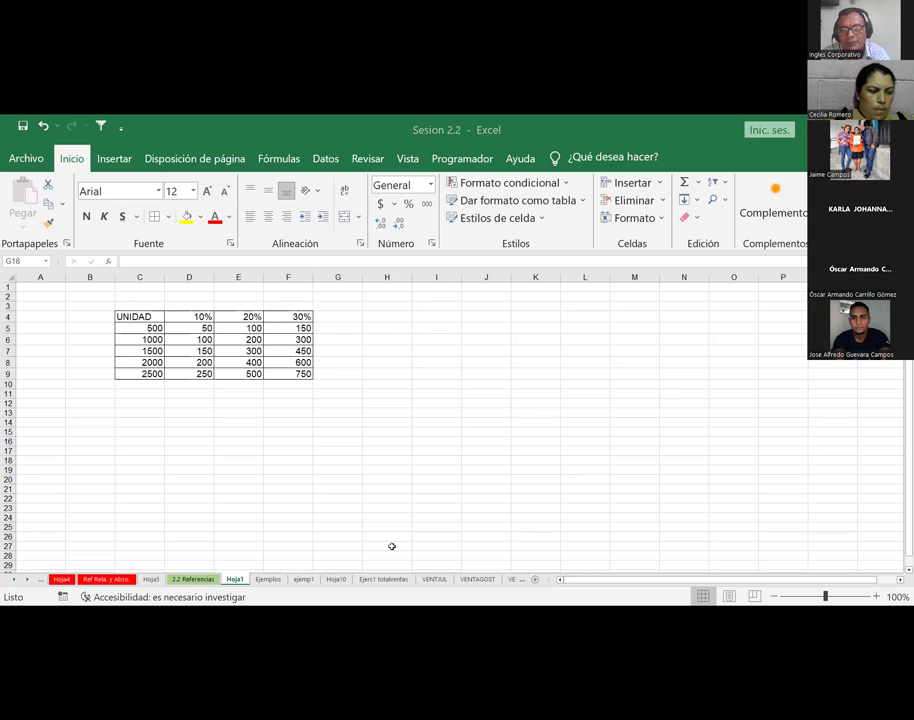
Switch to the CONTENIDO 2.2 presentation and show the Referencias mixtas slide full screen
key(alt+Tab)
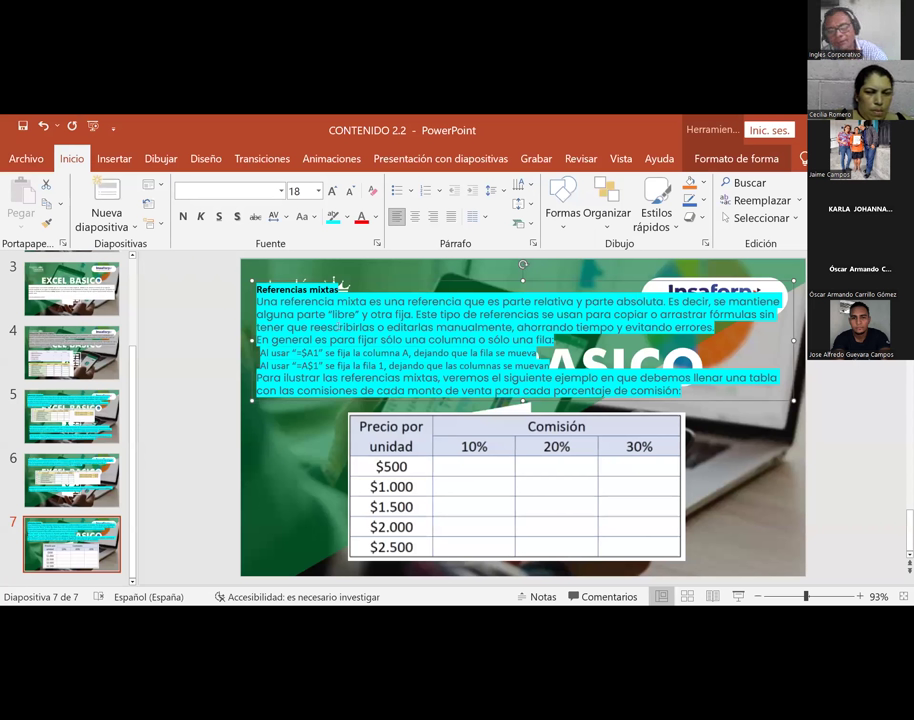
key(shift+F5)
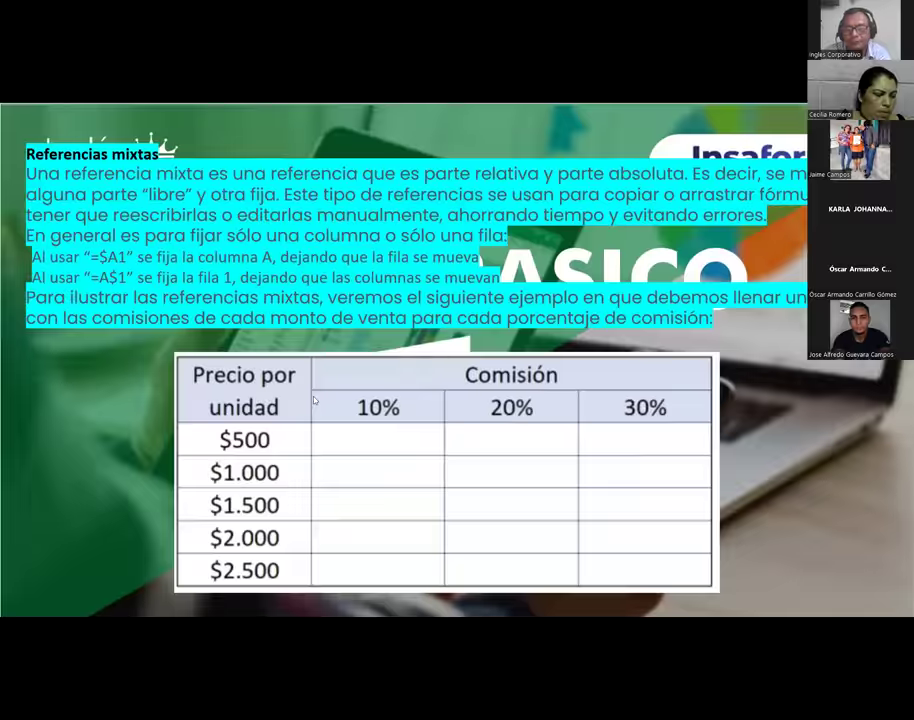
key(Escape)
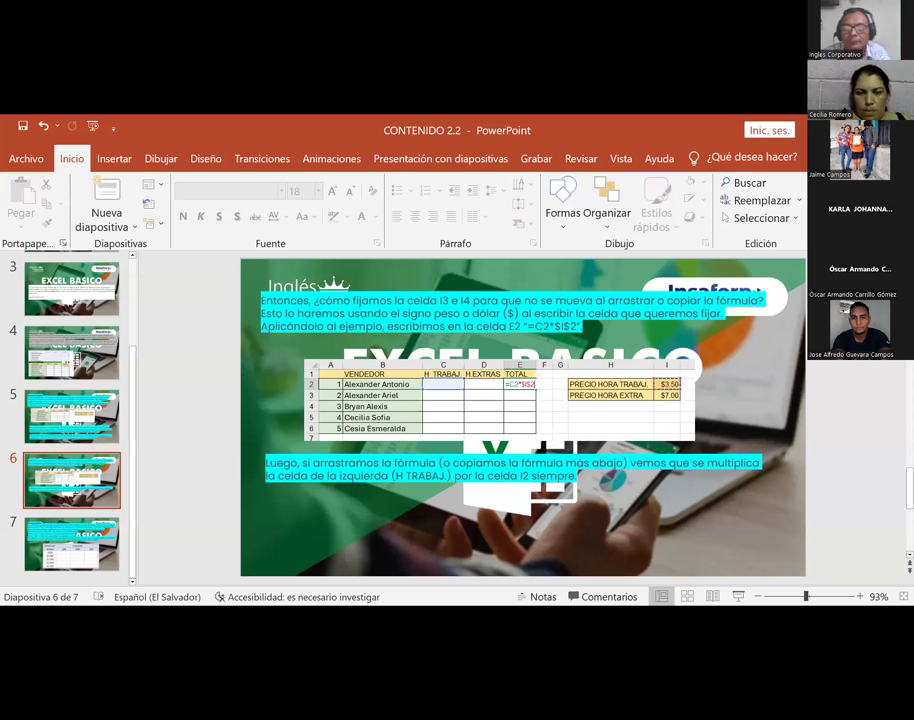
key(shift+F5)
key(Right)
key(Right)
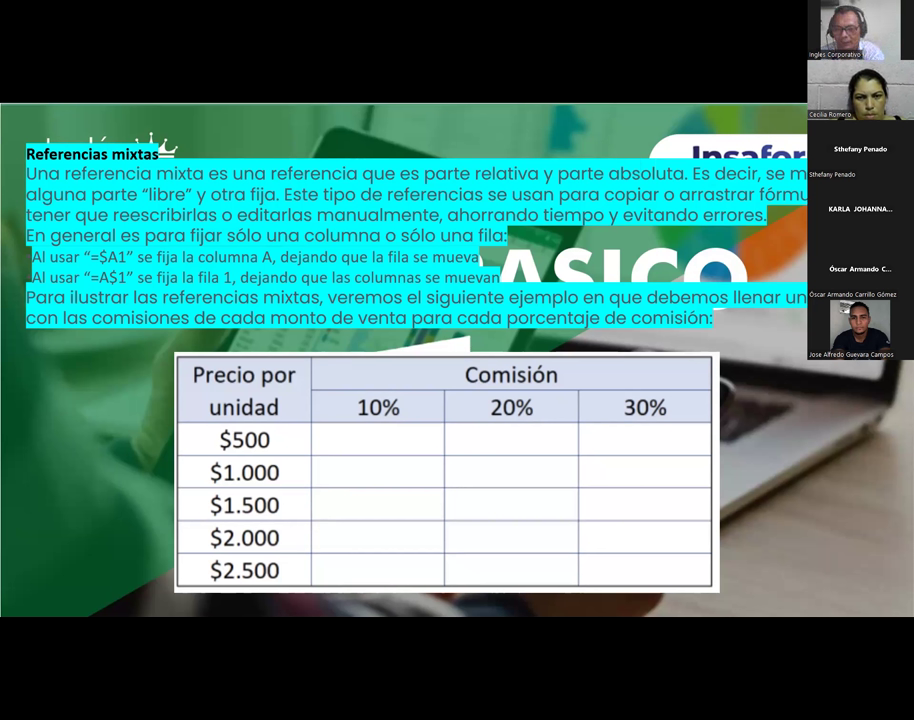
Exit the slideshow and switch back to the Sesion 2.2 workbook
key(Escape)
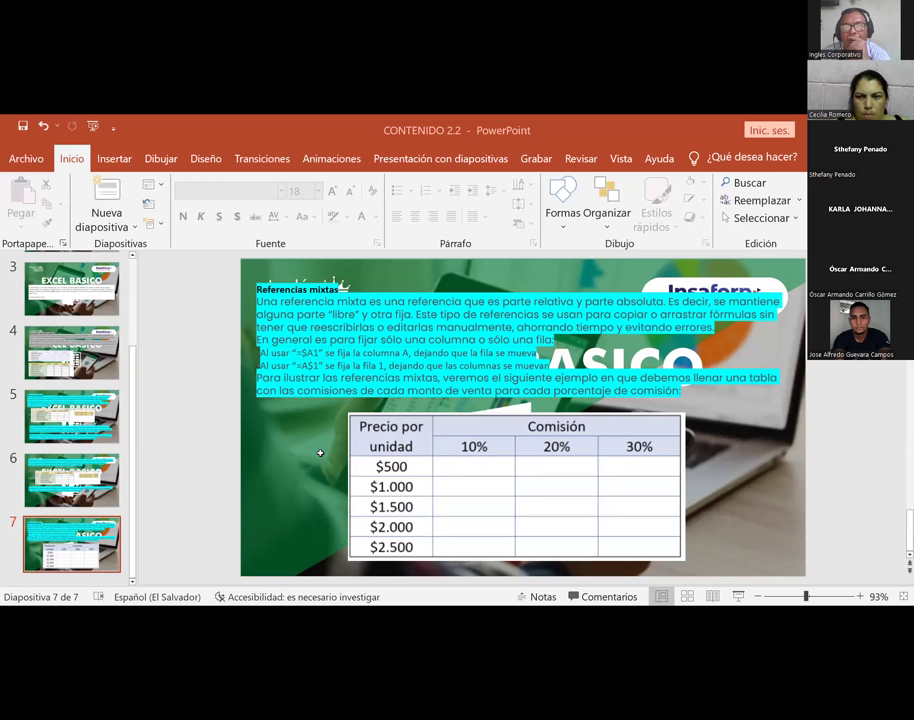
key(alt+Tab)
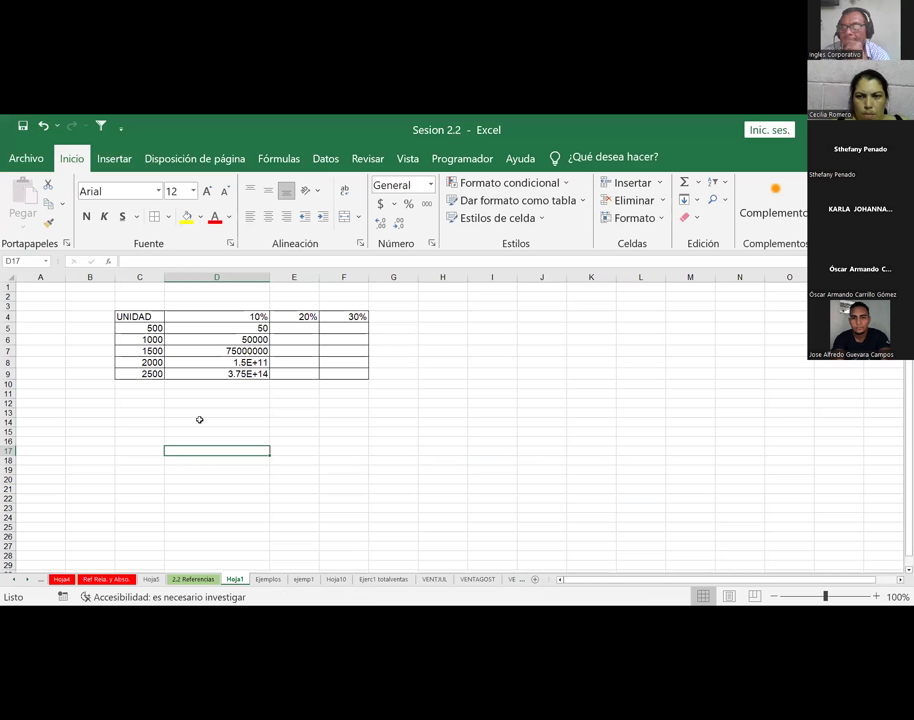
Clear D6:D9 and copy D5's =C5*$D4 down to D9, reproducing the ballooning results
drag(214, 343, 223, 368)
key(Delete)
click(219, 329)
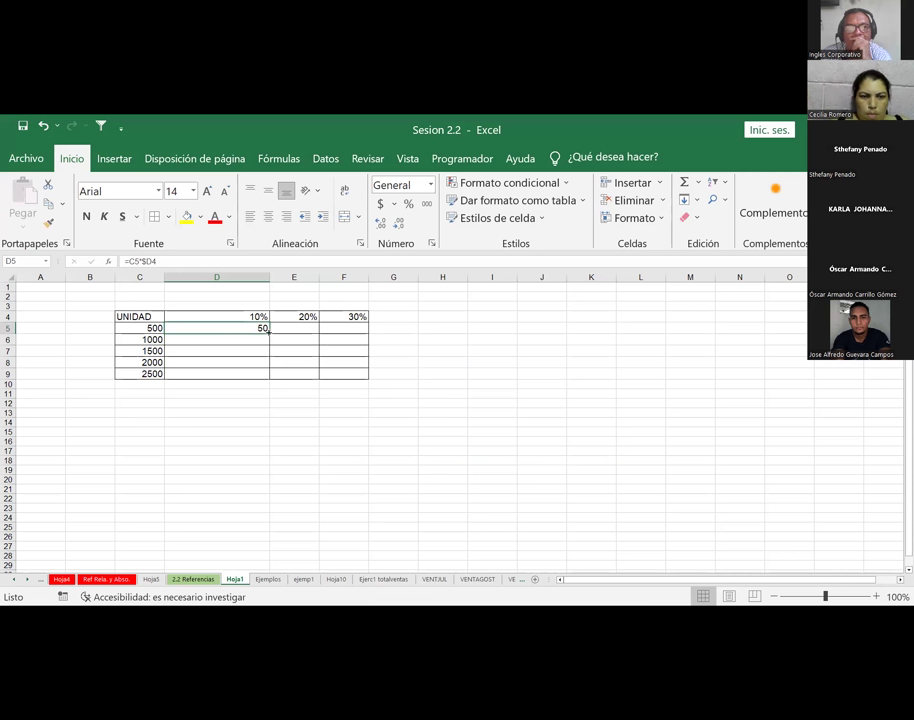
drag(268, 331, 268, 374)
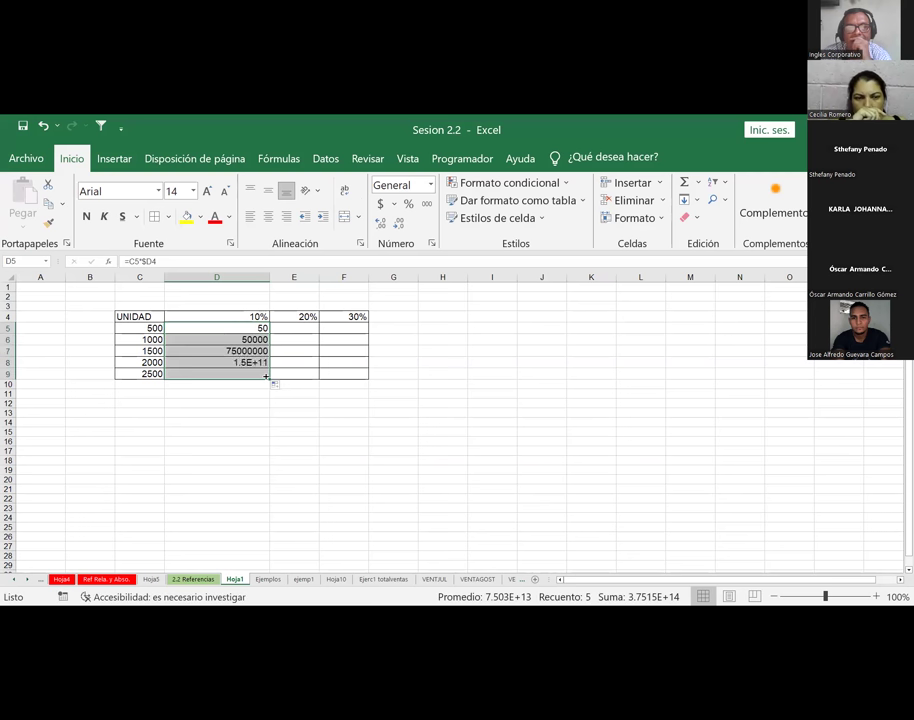
click(294, 326)
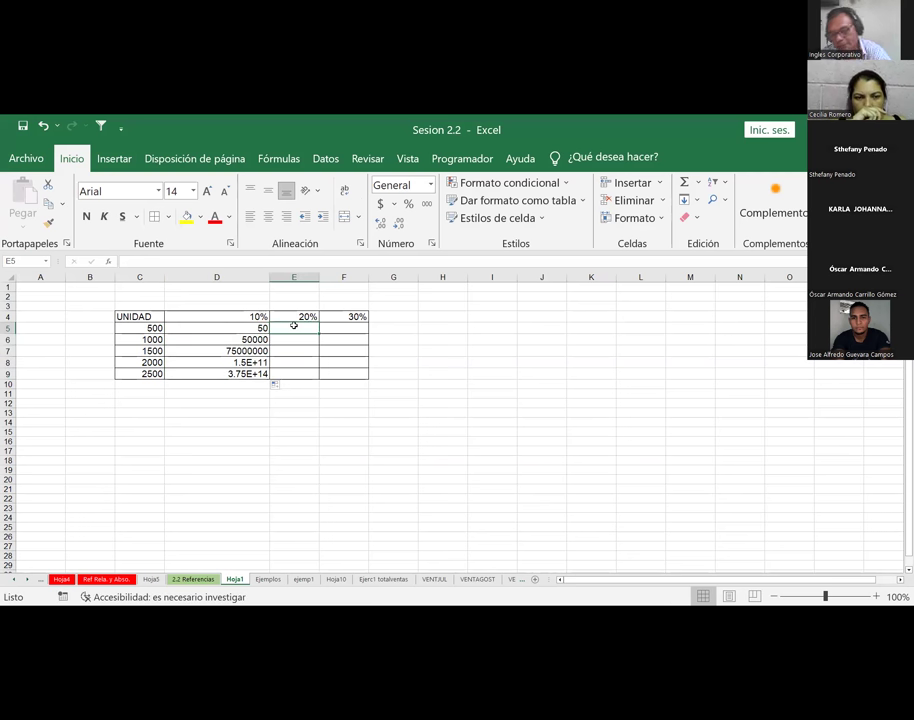
Enter =C5*E$4 in E5 and copy it down to E9 for 100 through 500
text(=)
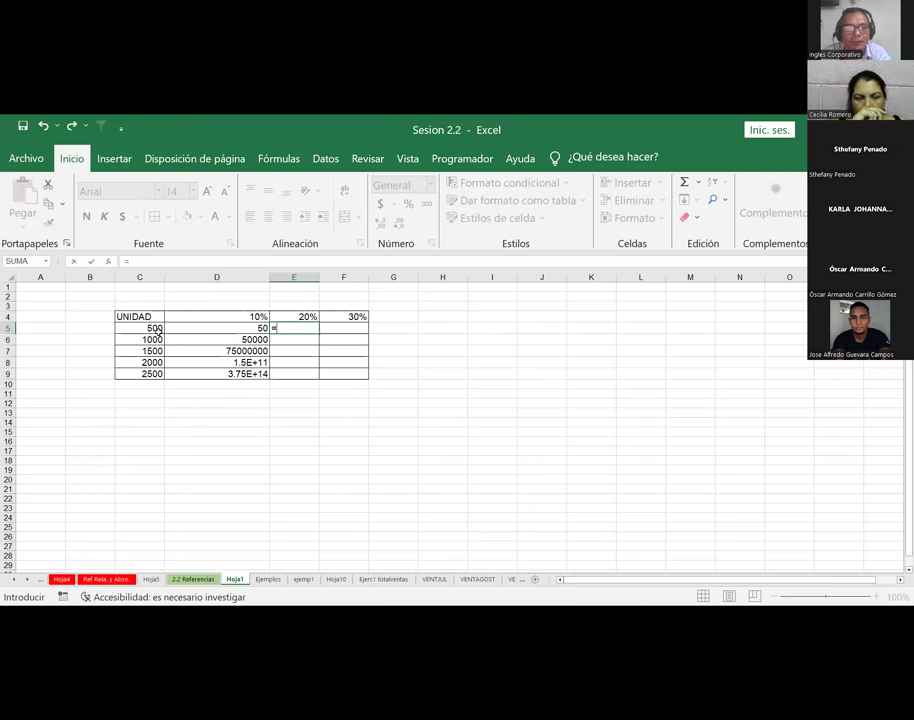
click(150, 328)
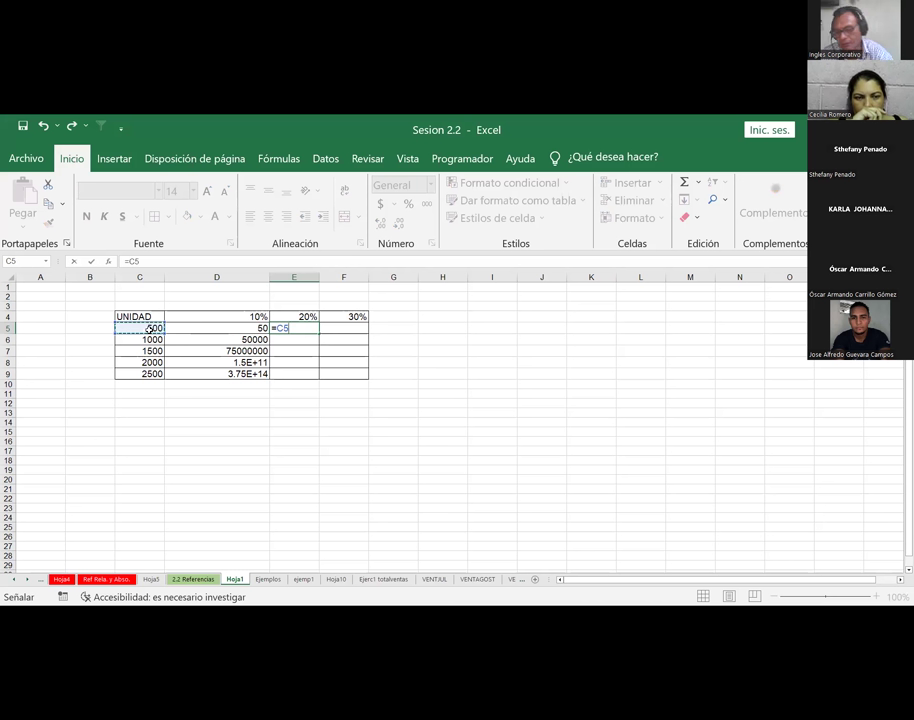
text(*)
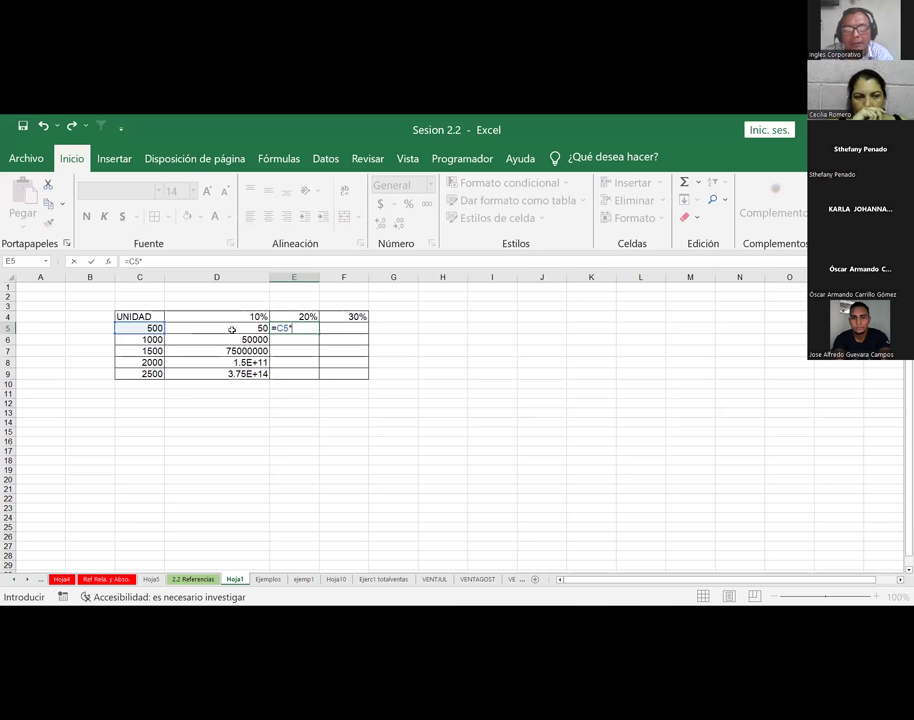
click(296, 316)
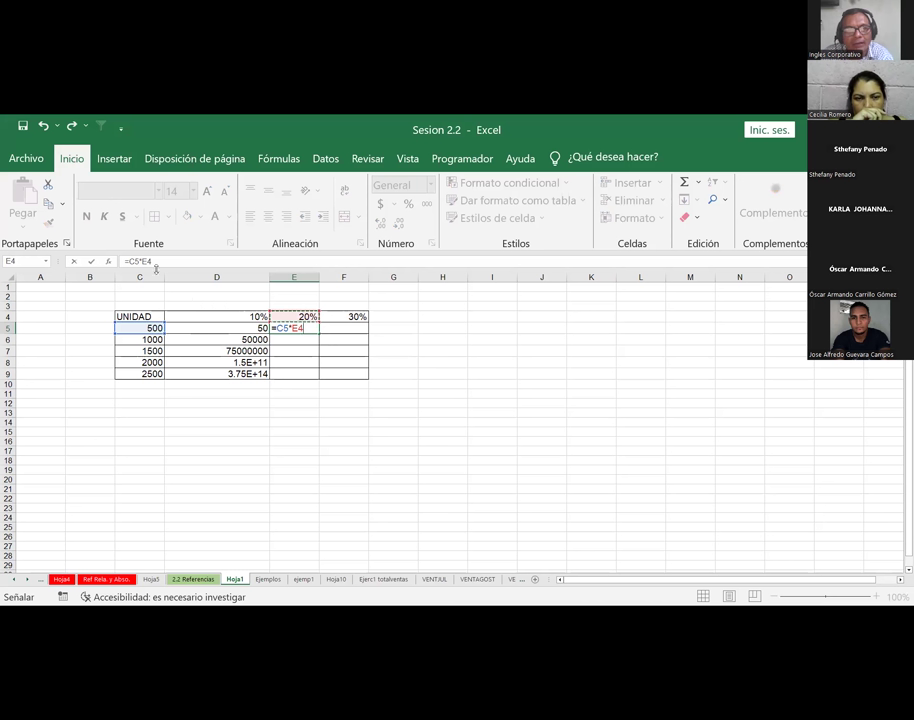
key(F4)
key(F4)
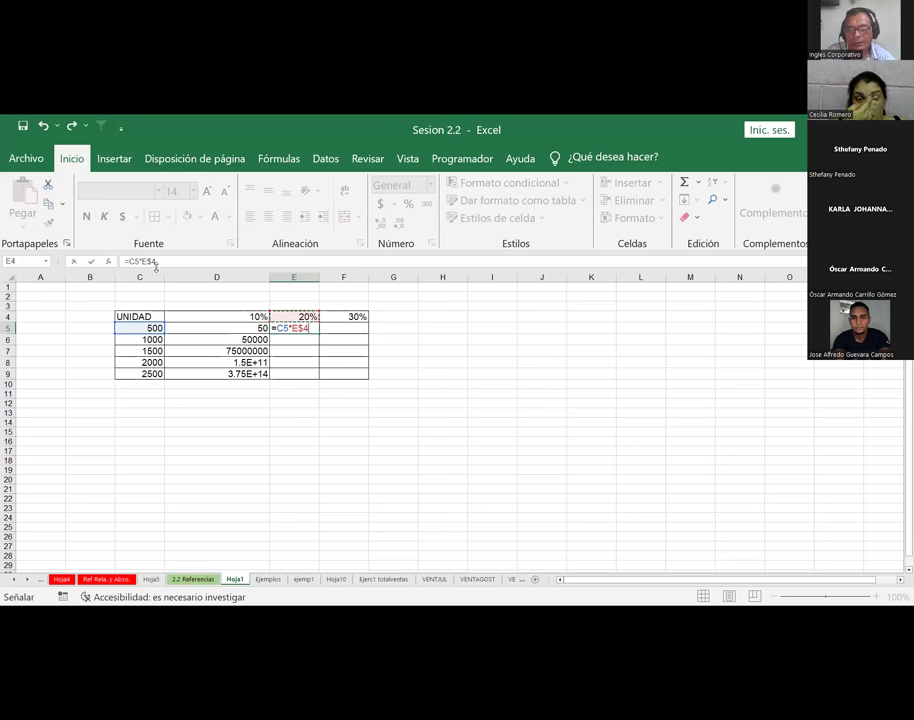
key(Return)
click(312, 328)
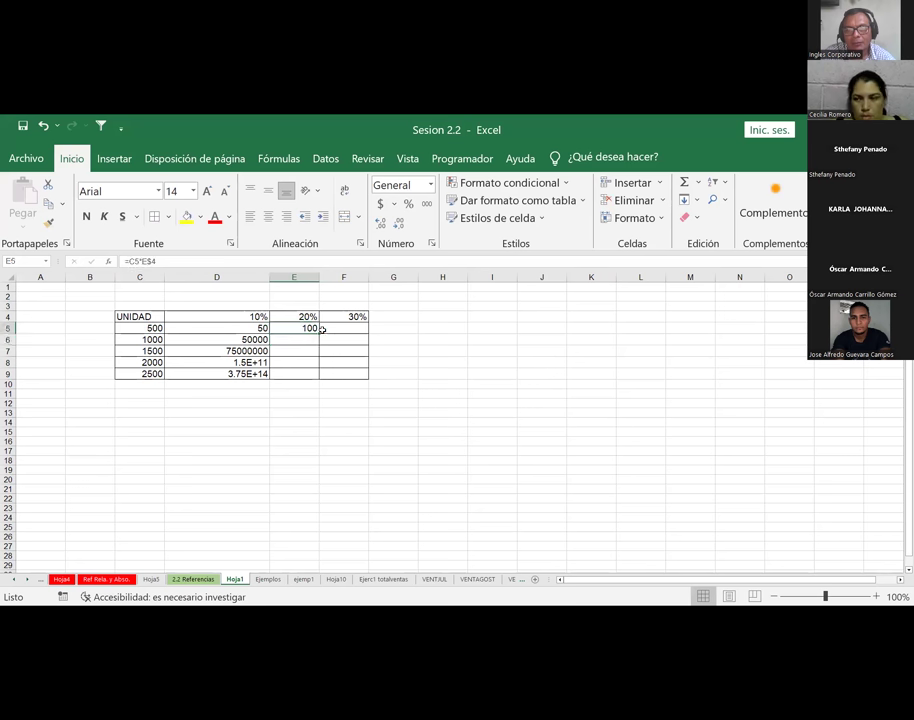
drag(319, 333, 316, 375)
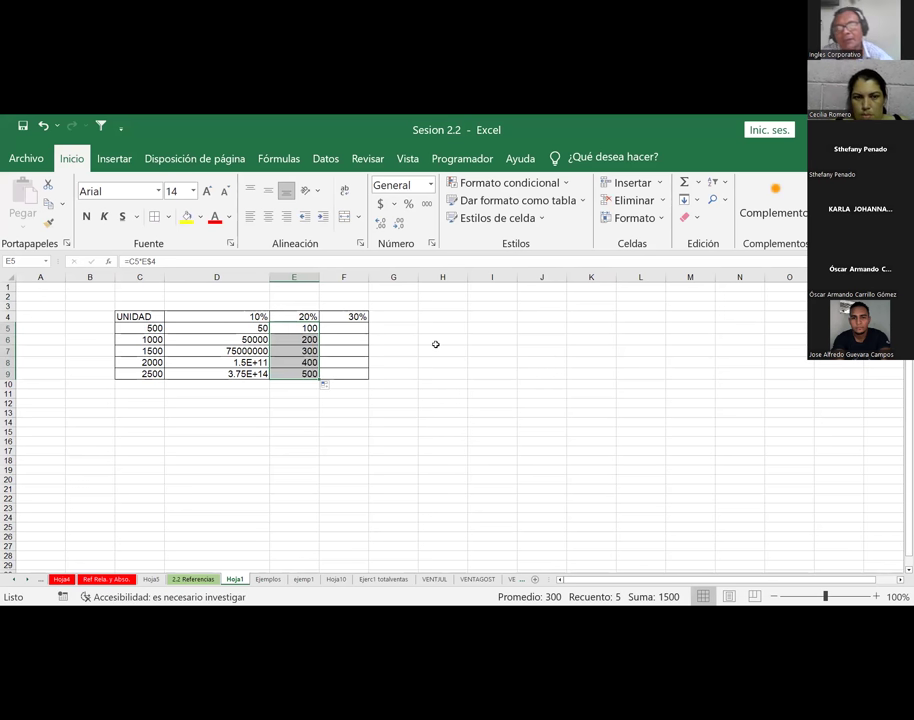
click(435, 341)
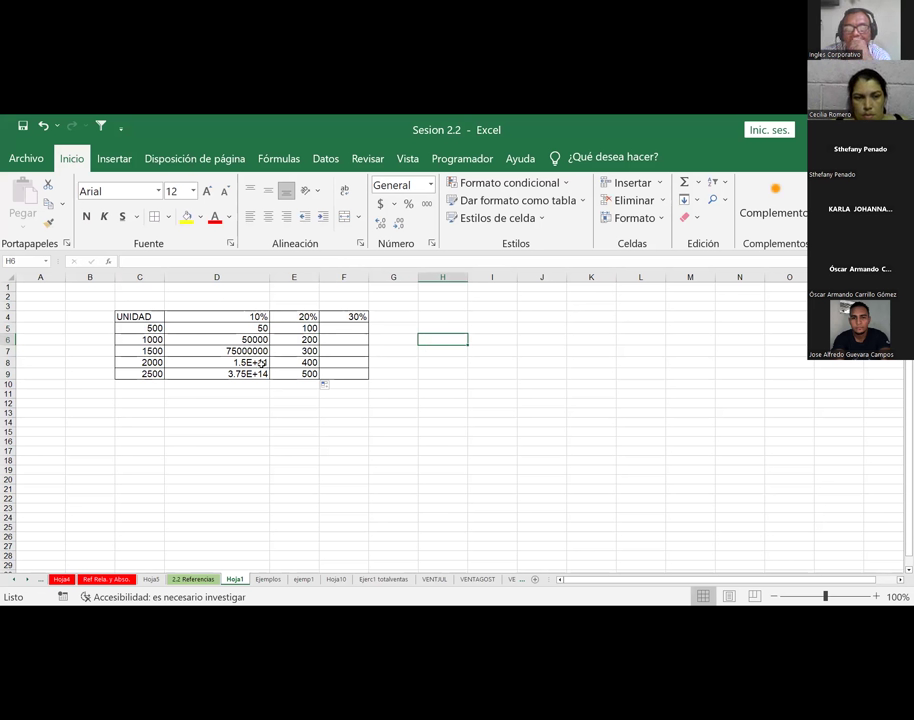
click(294, 329)
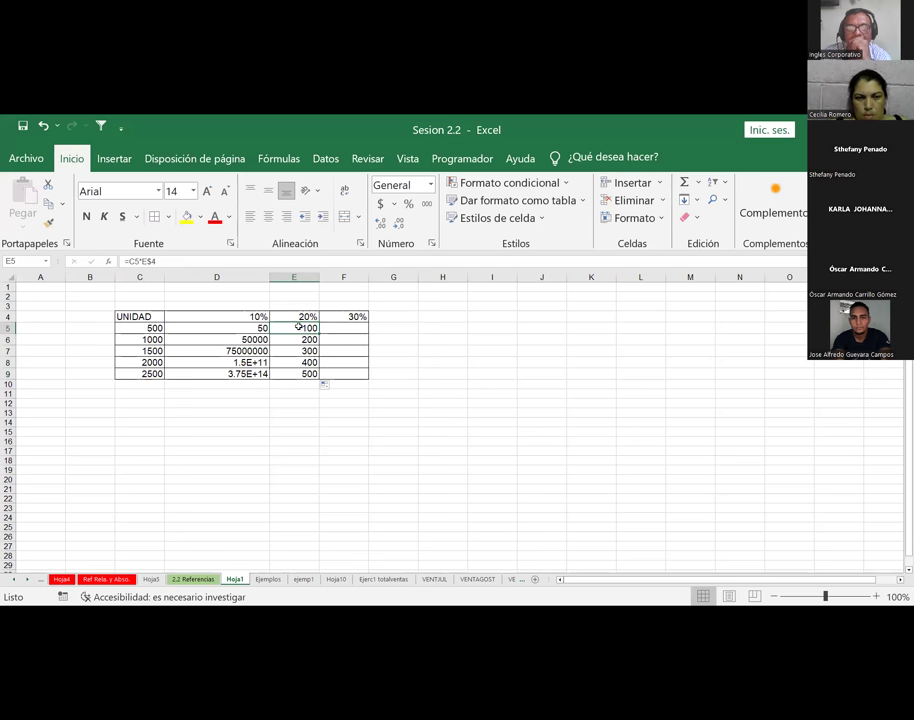
click(242, 315)
click(244, 327)
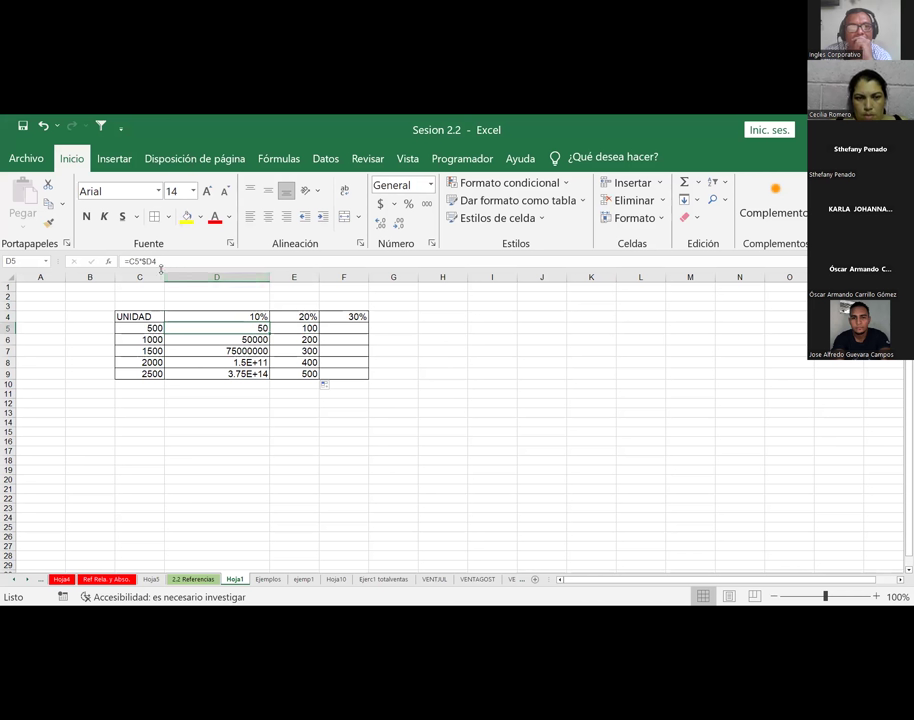
click(284, 327)
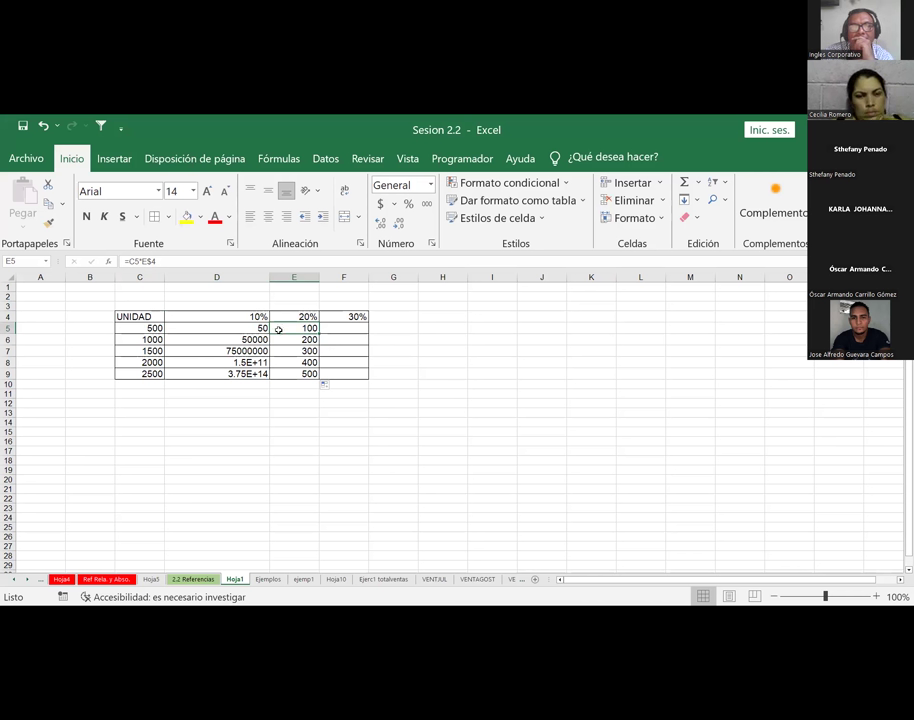
click(253, 331)
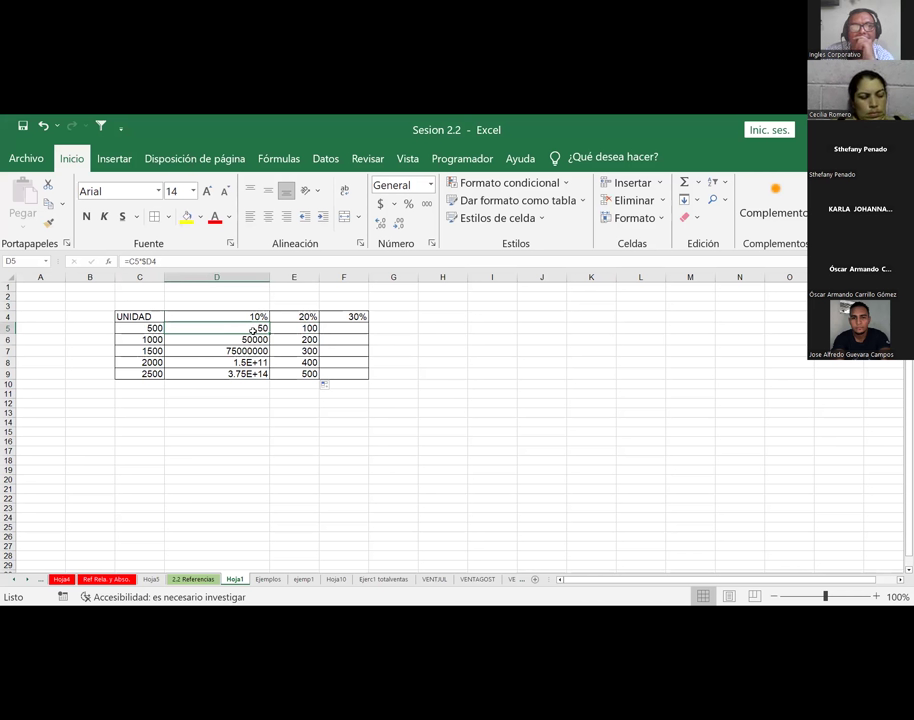
click(292, 330)
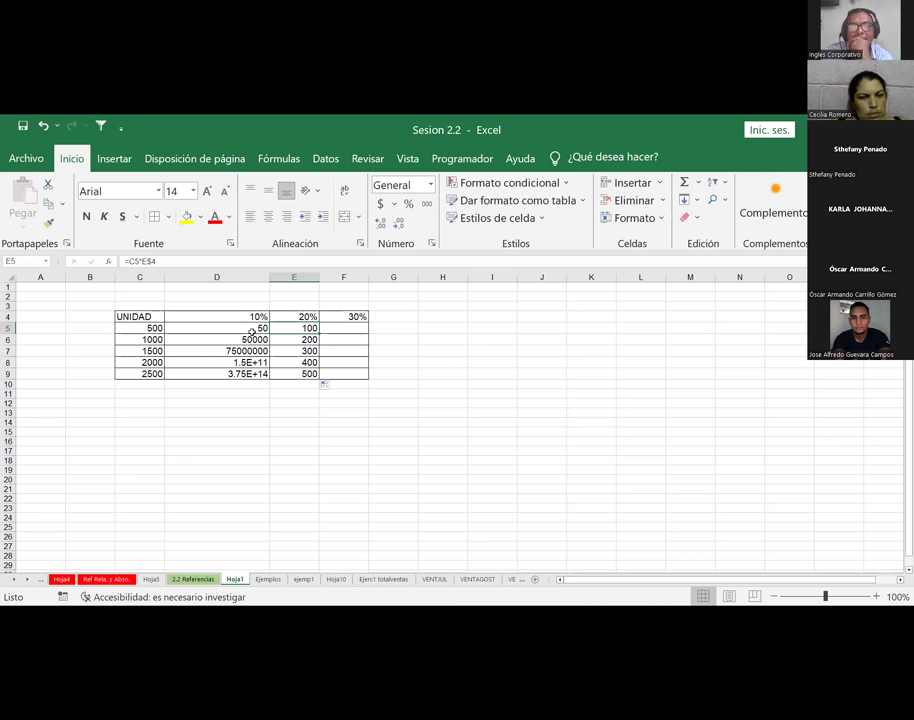
click(258, 330)
click(304, 331)
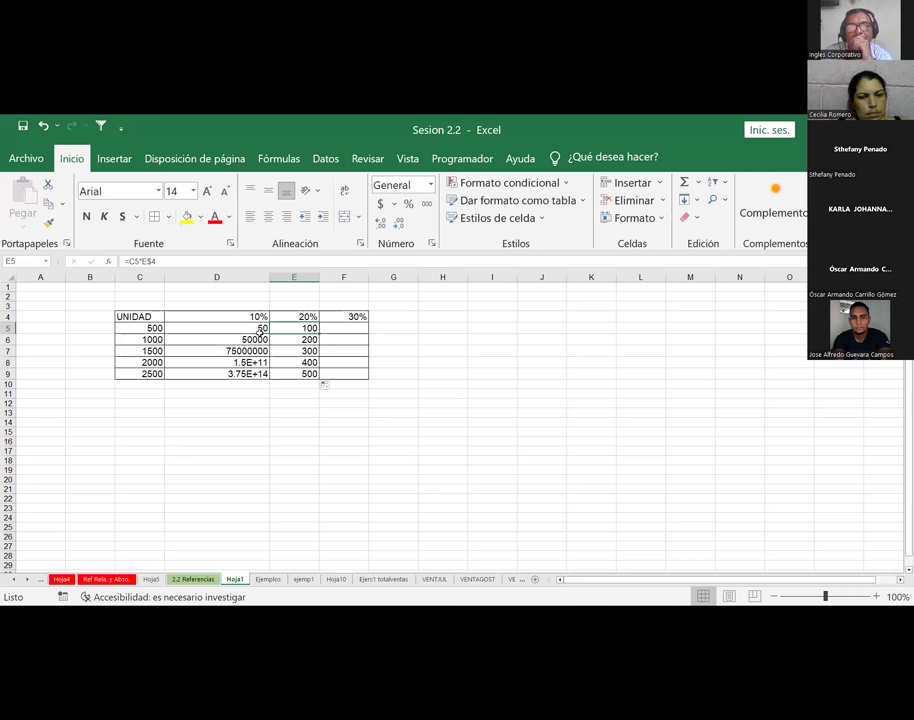
click(258, 337)
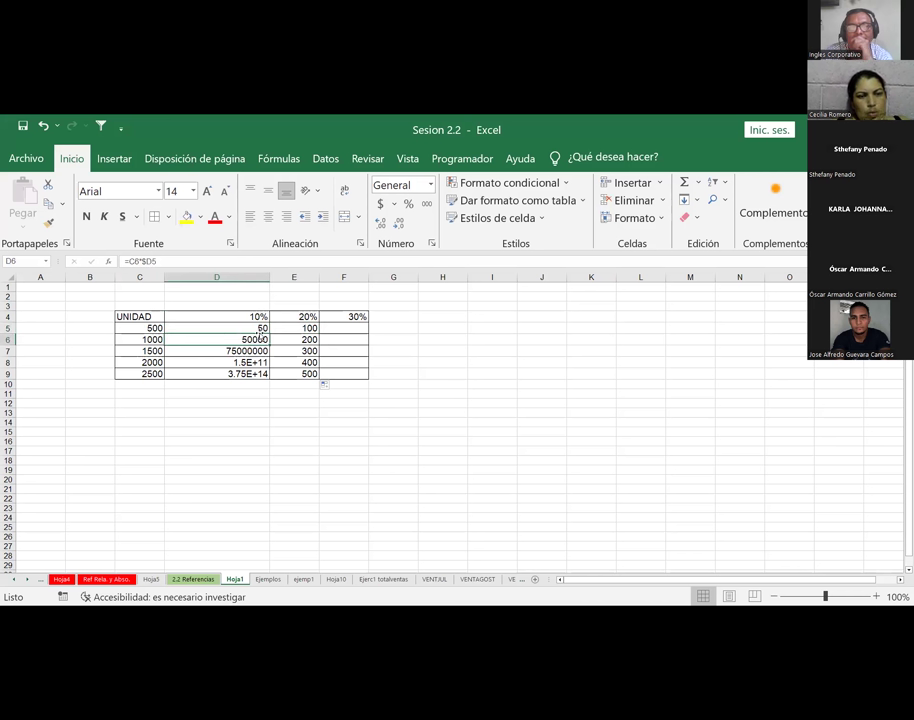
click(260, 328)
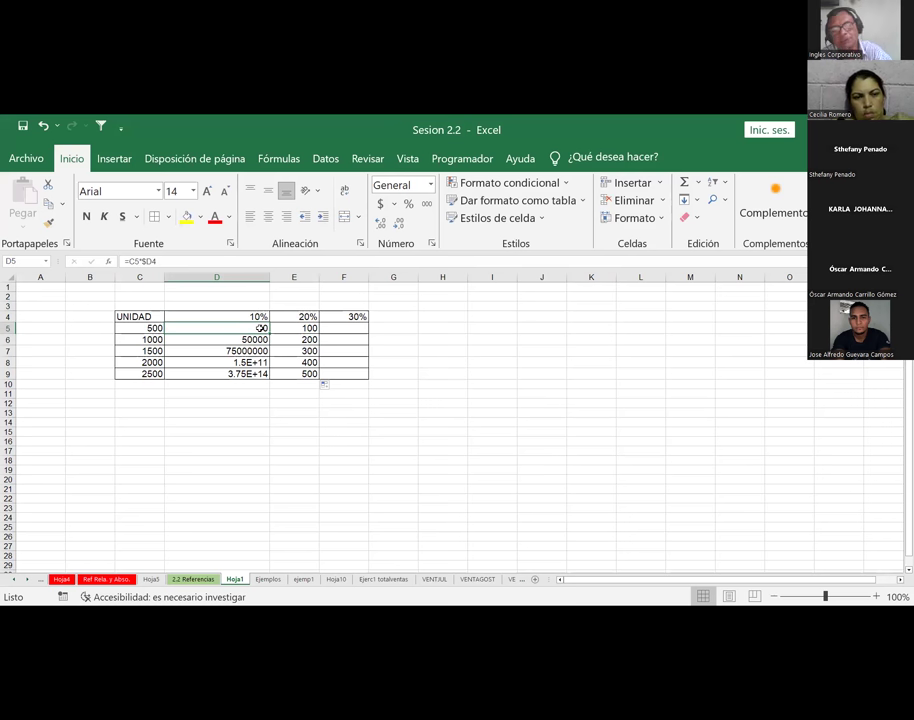
drag(261, 328, 271, 378)
click(262, 328)
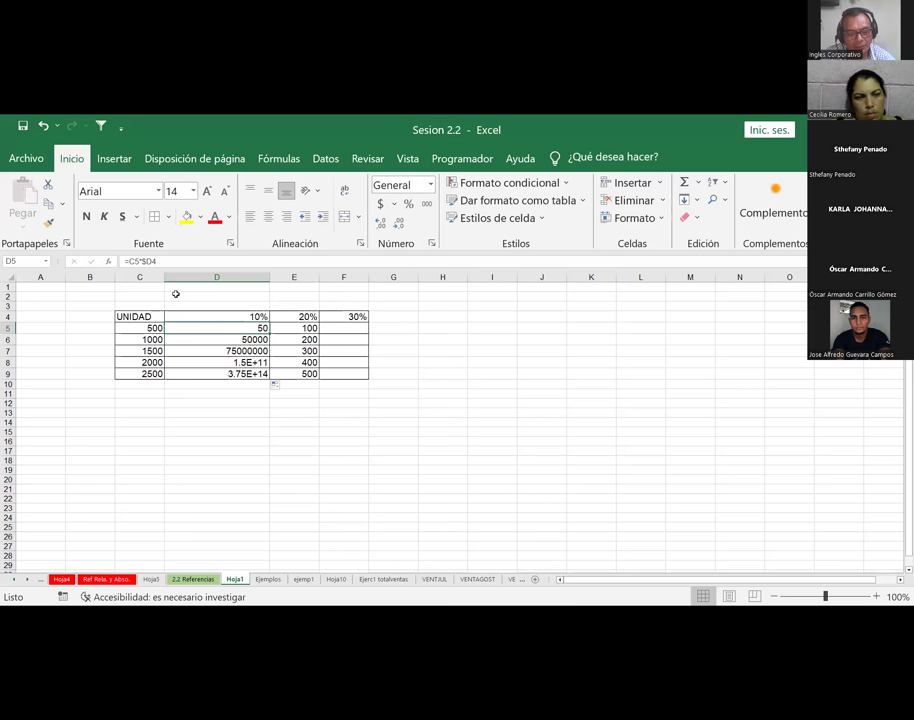
key(F2)
Change D5 to =C5*D$4 and copy it down to D9, giving 50 through 250
click(145, 261)
key(BackSpace)
key(Right)
text($)
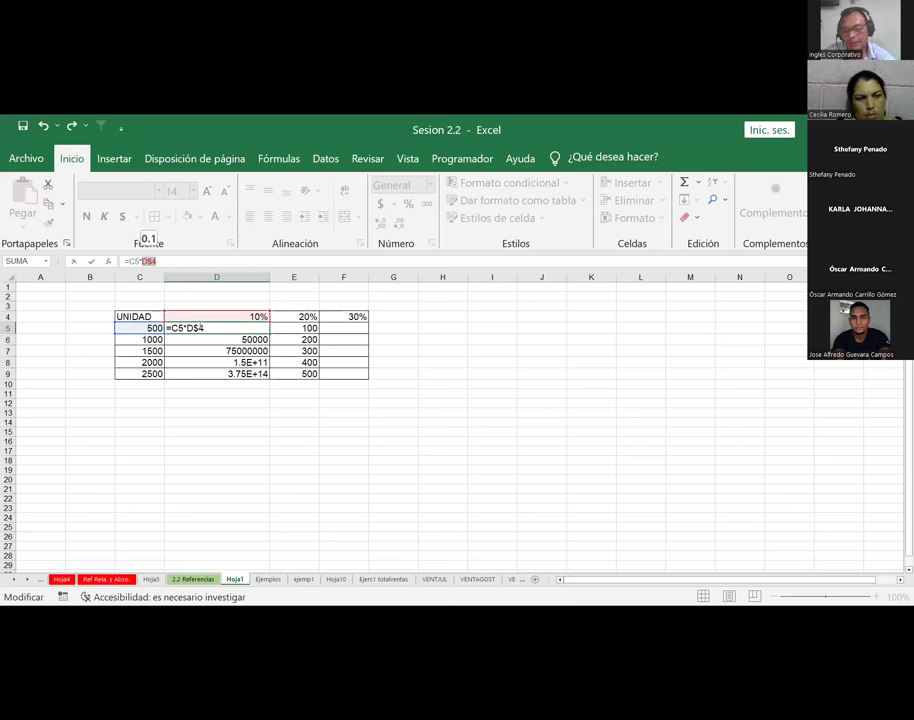
key(ctrl+Return)
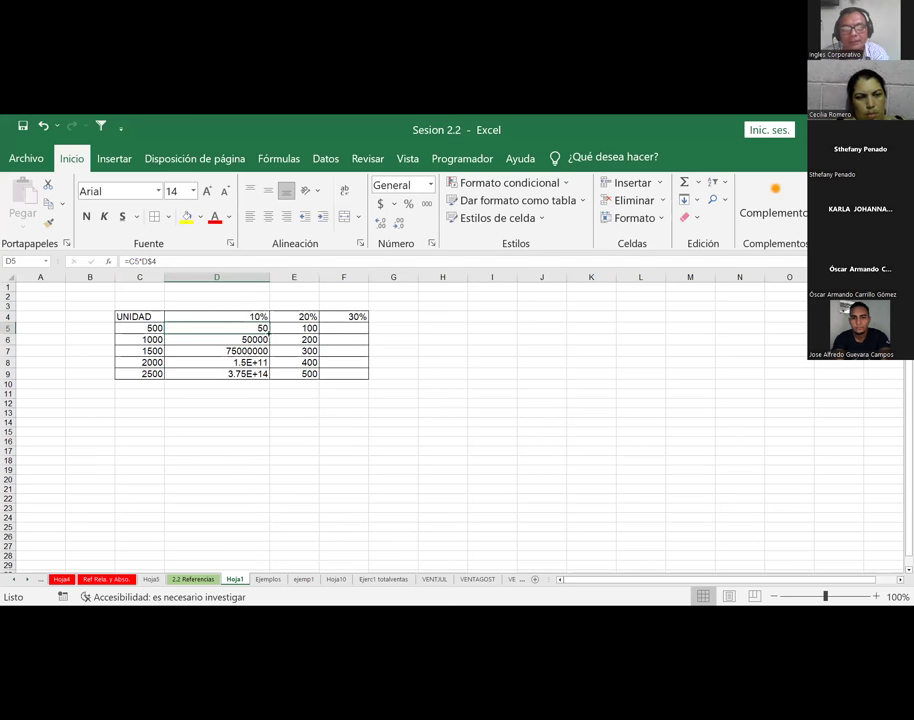
drag(268, 333, 266, 374)
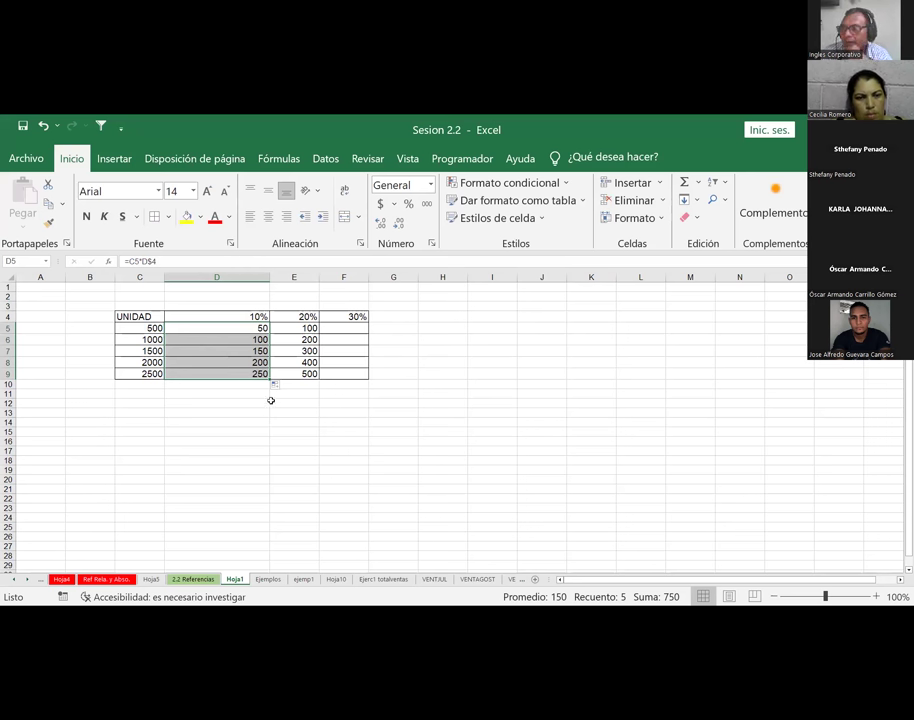
click(300, 327)
click(249, 327)
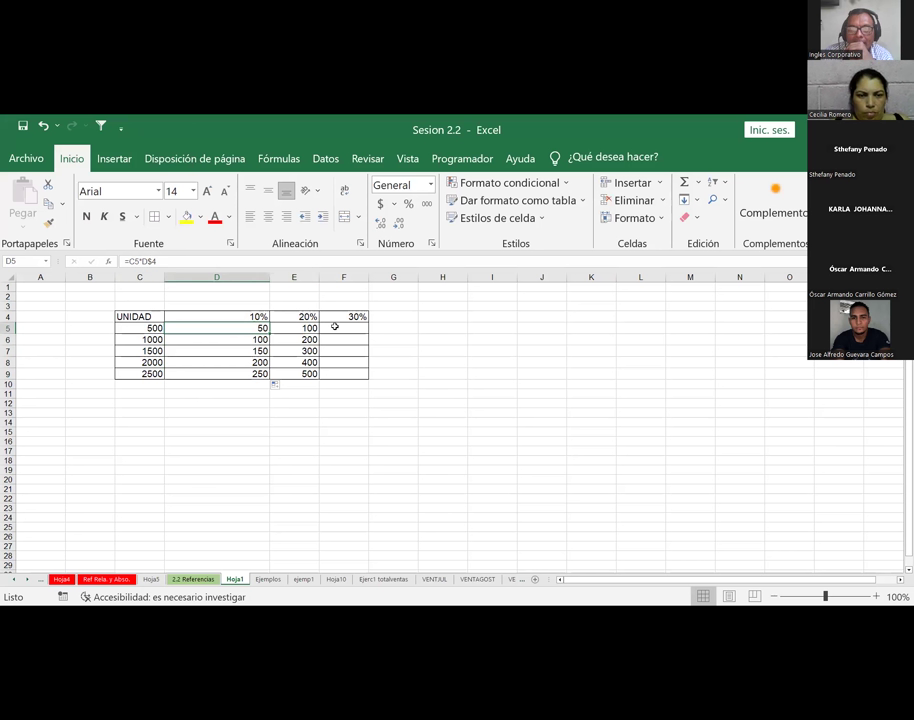
Enter =C5*$F$4 in F5, copy it to F9 (150–750), then open the Ejemplos sheet
click(336, 326)
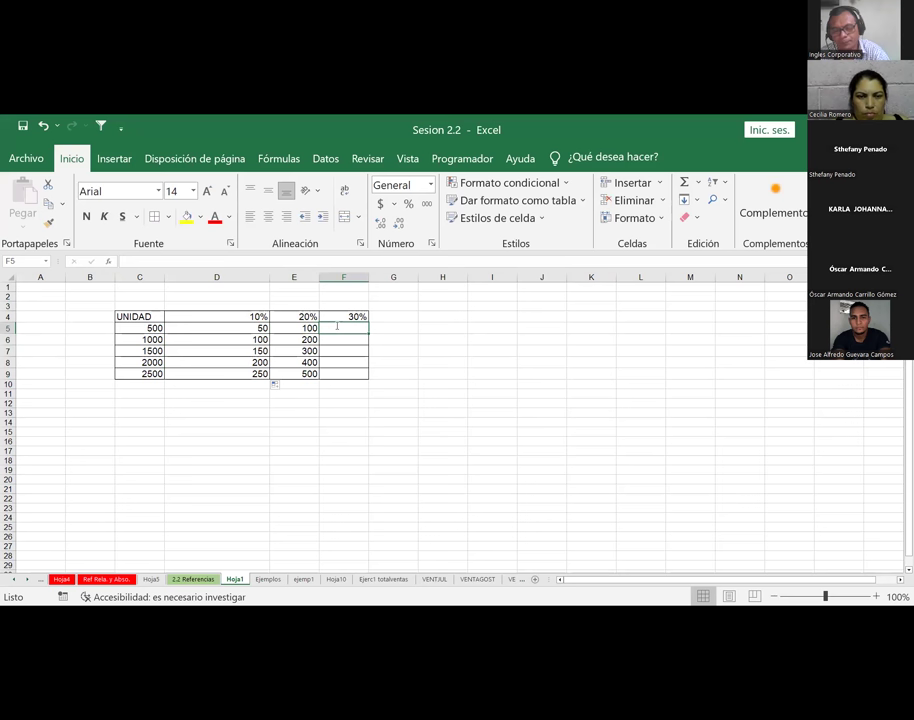
text(=)
click(151, 328)
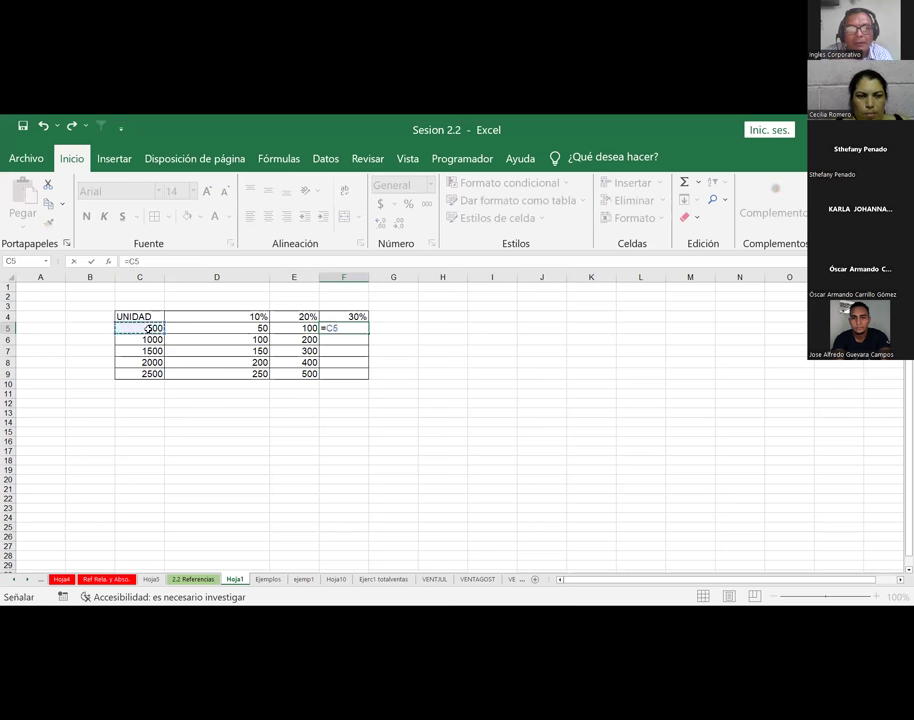
text(*)
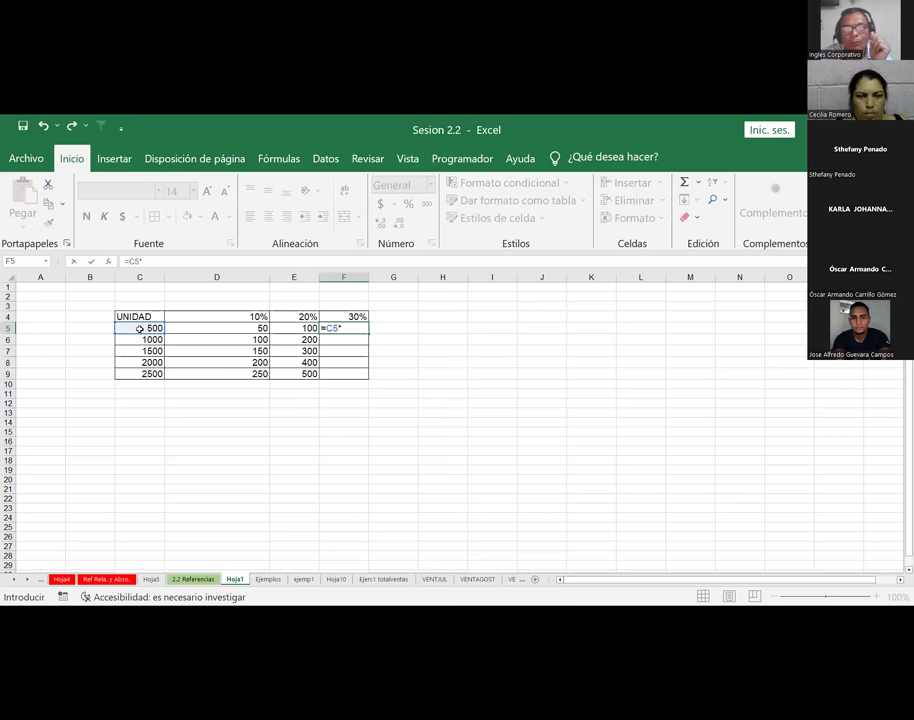
click(340, 316)
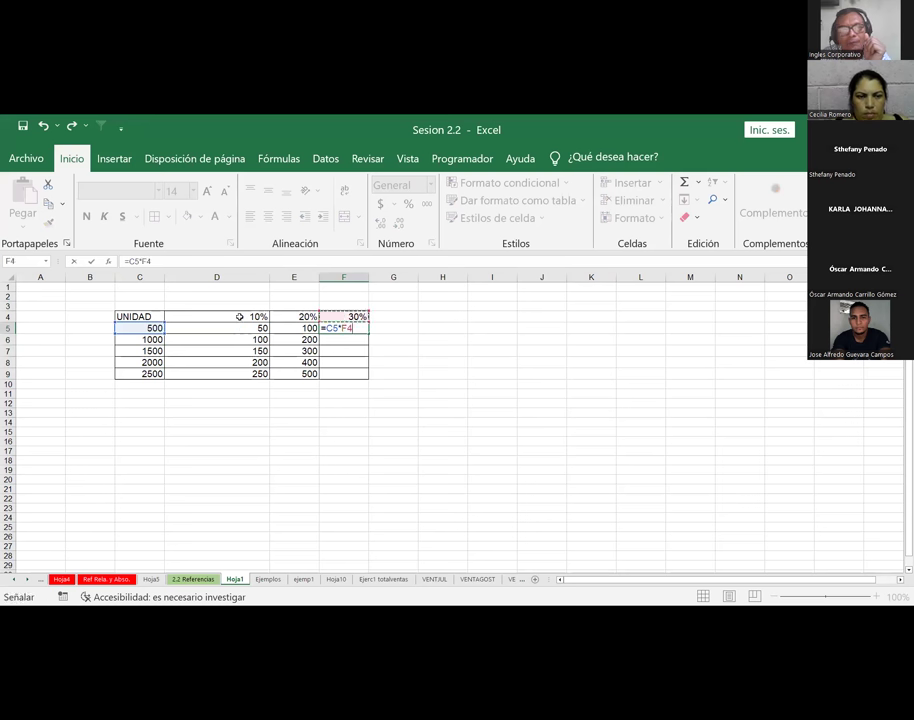
click(144, 261)
key(F4)
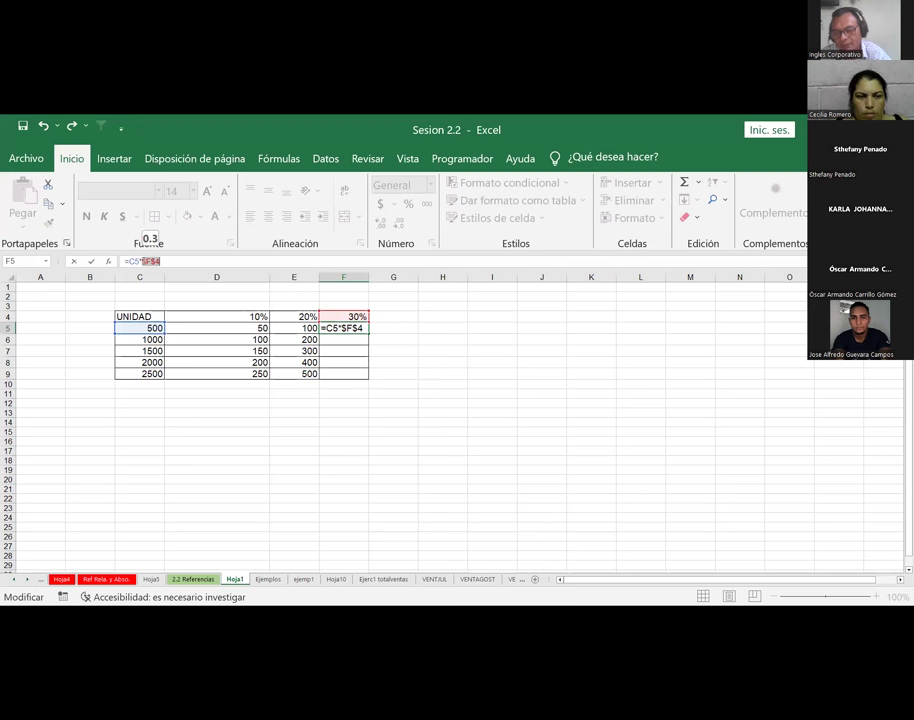
key(Return)
click(357, 328)
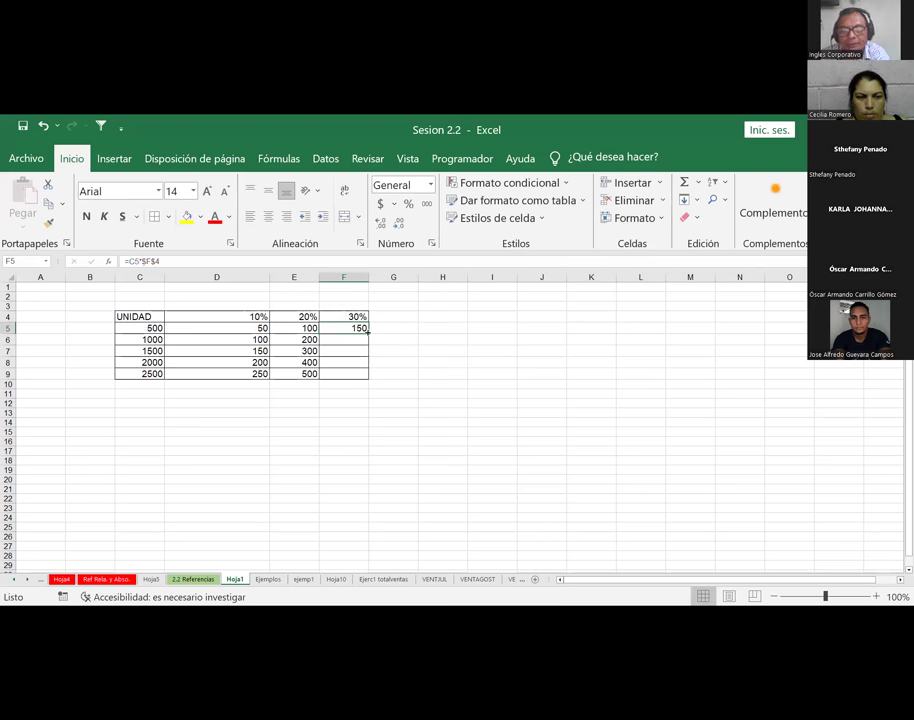
drag(367, 379, 368, 381)
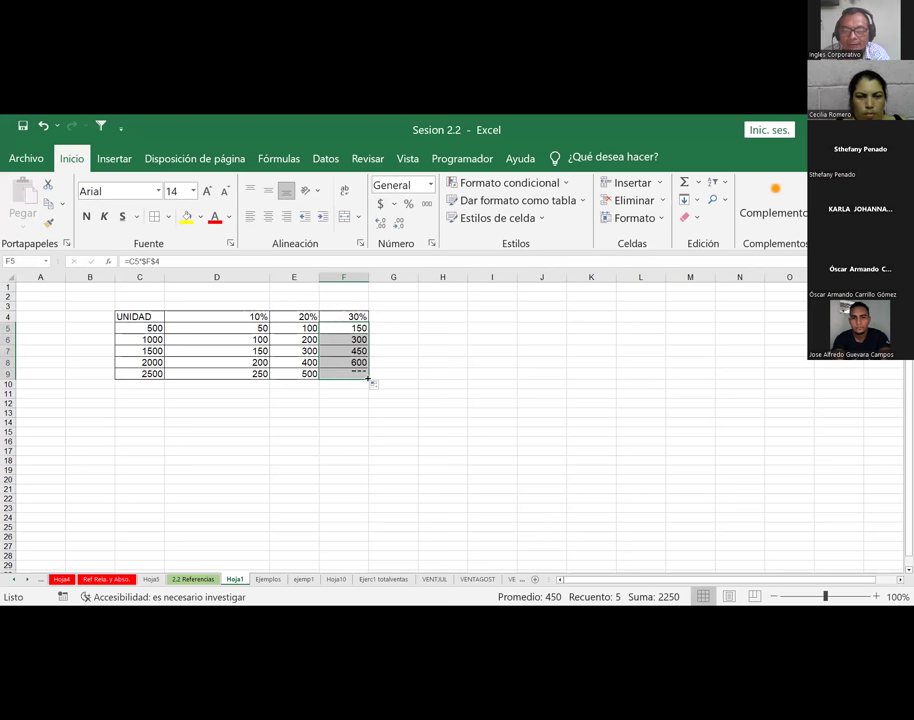
click(472, 370)
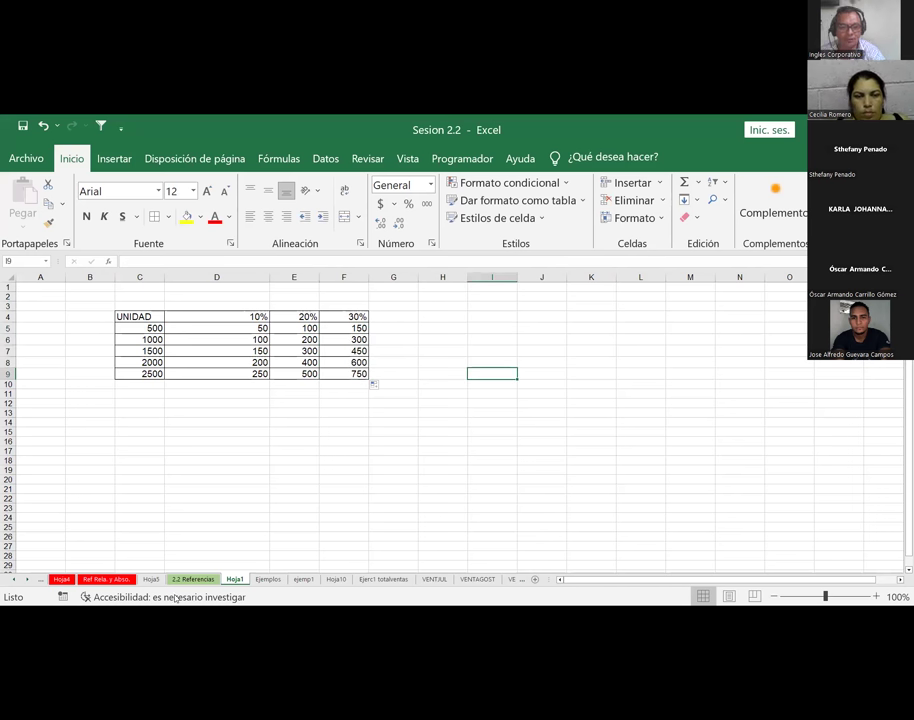
click(266, 579)
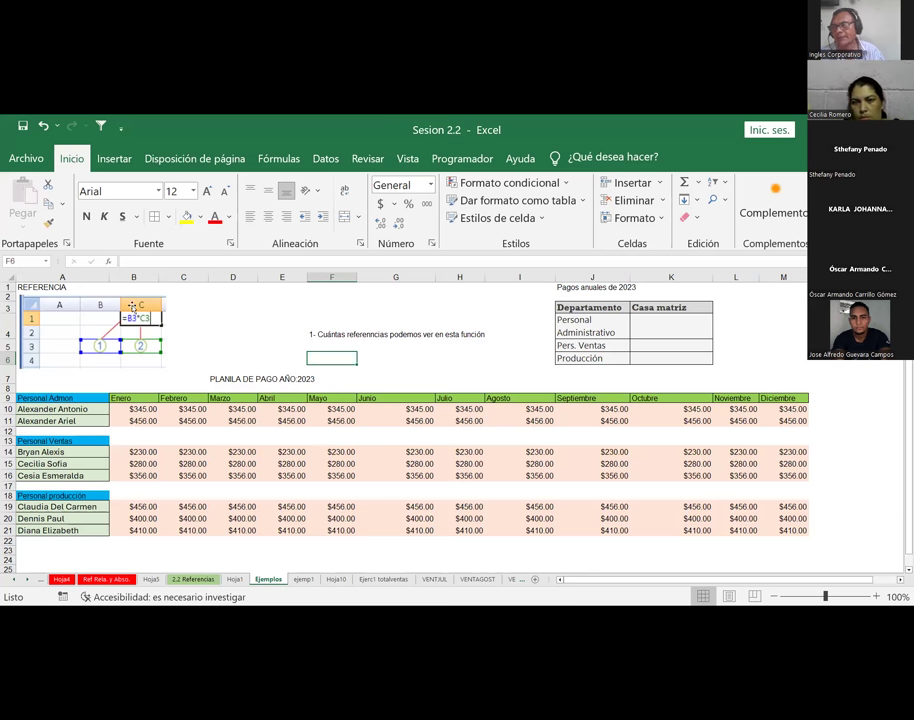
Change the yearly payments table's K3 header from Casa matriz to TOTAL
click(674, 322)
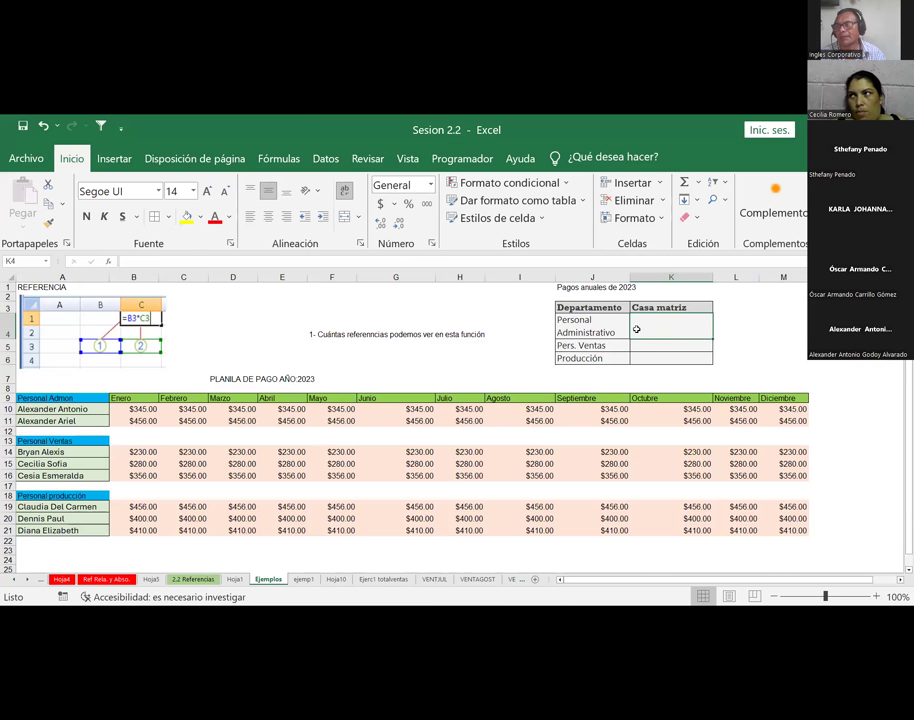
click(659, 304)
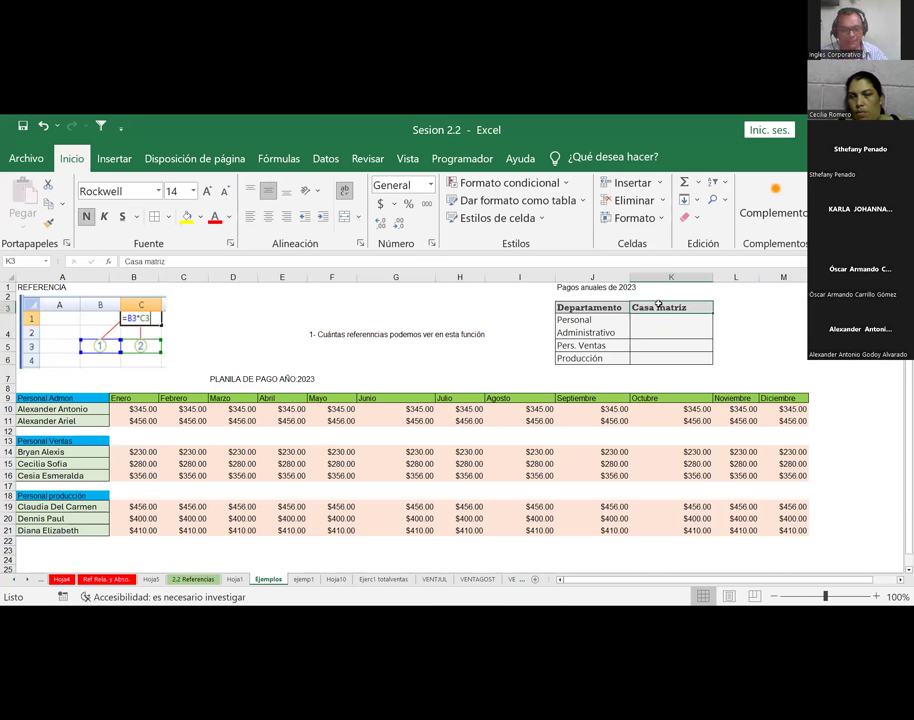
text(TOT)
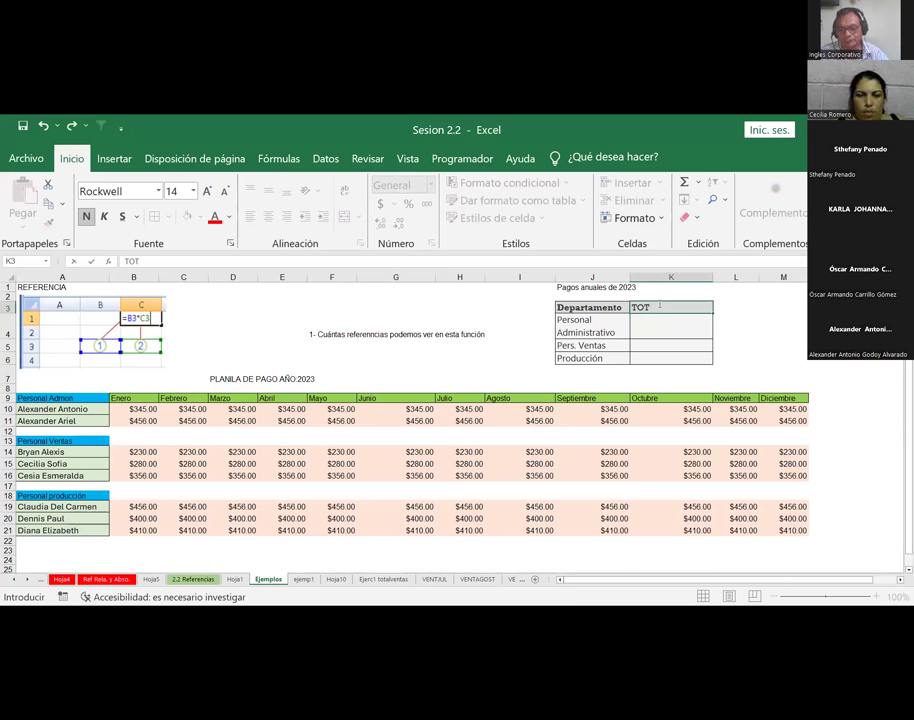
text(AL)
key(Return)
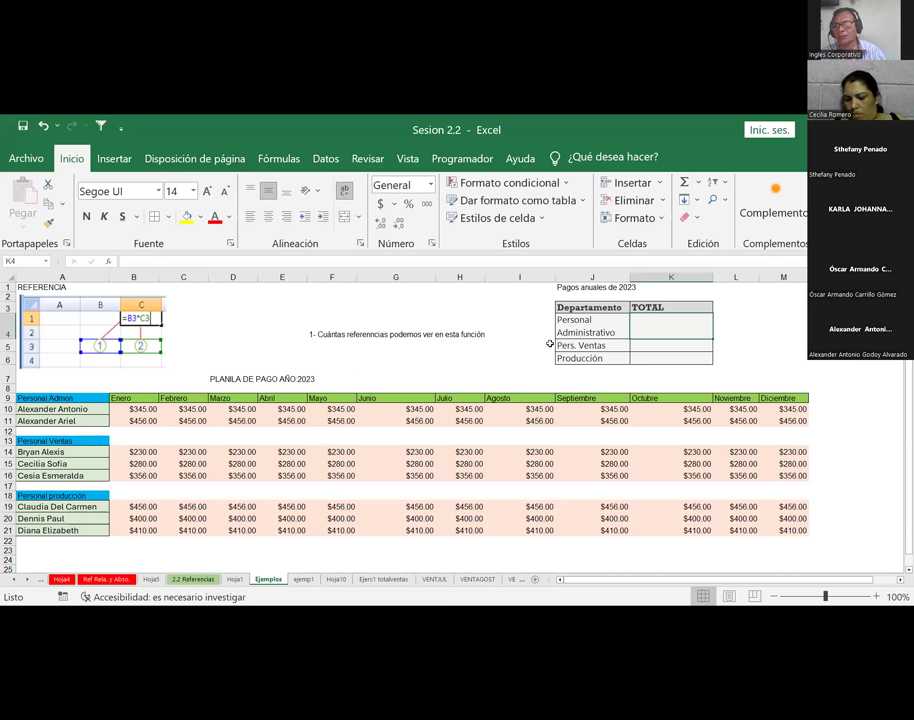
click(576, 326)
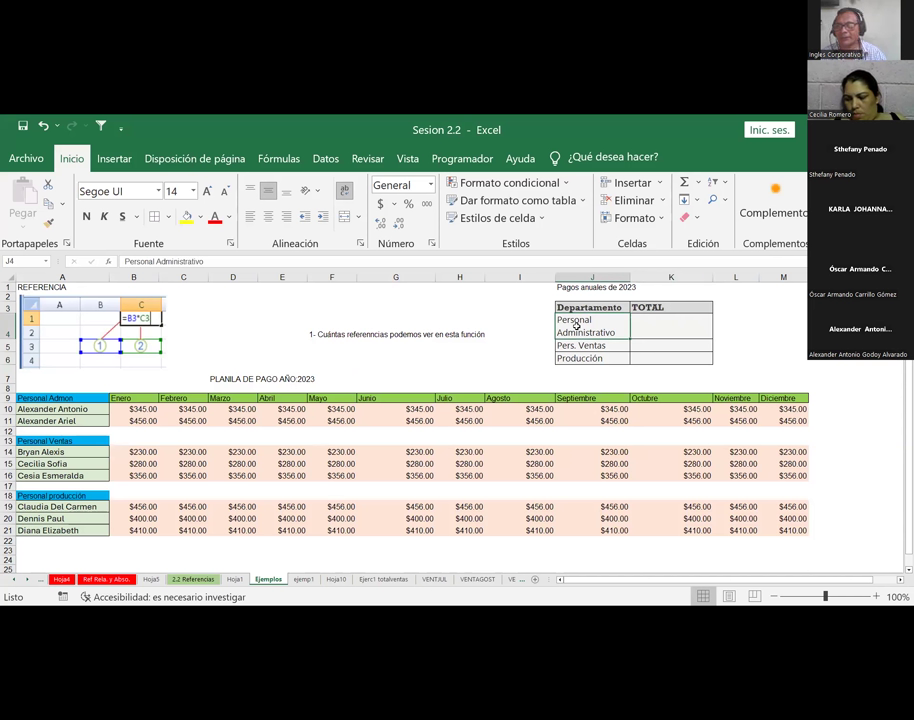
click(600, 346)
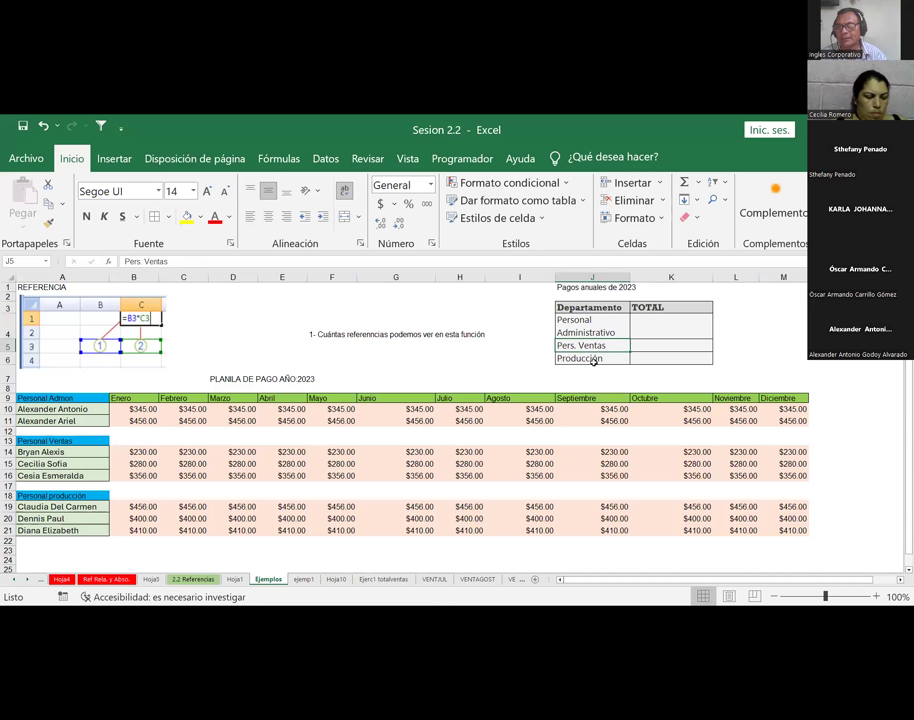
click(587, 360)
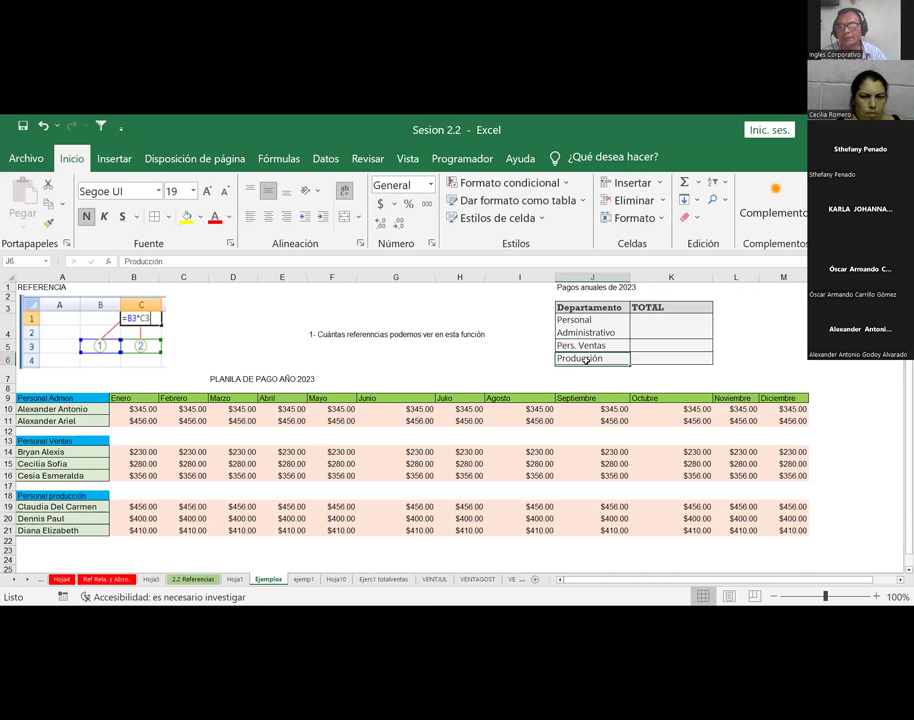
click(140, 409)
key(Right)
key(Right)
key(Right)
key(Right)
key(Right)
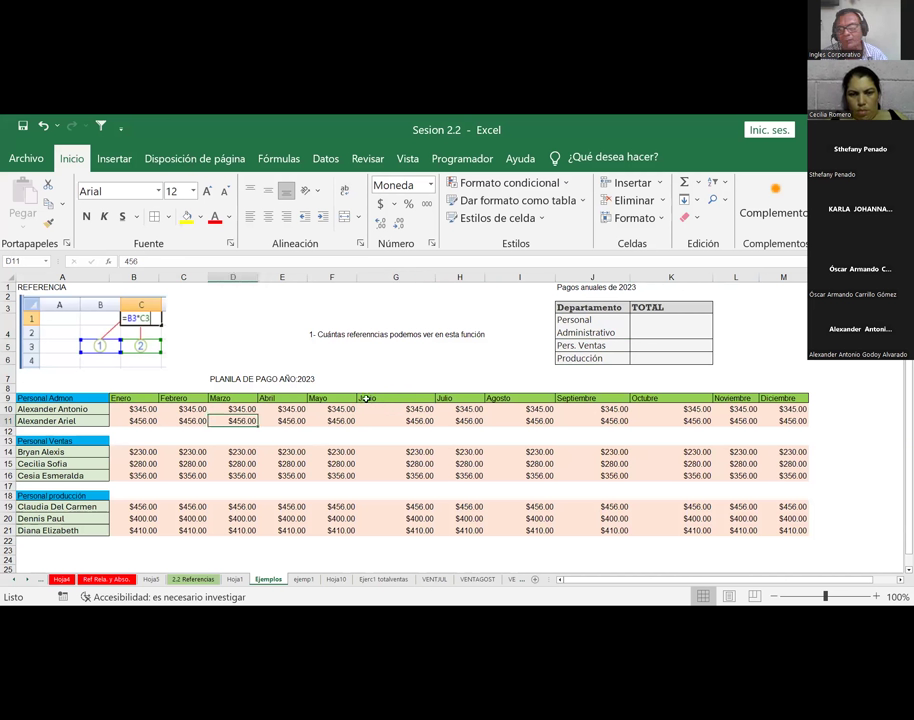
key(Up)
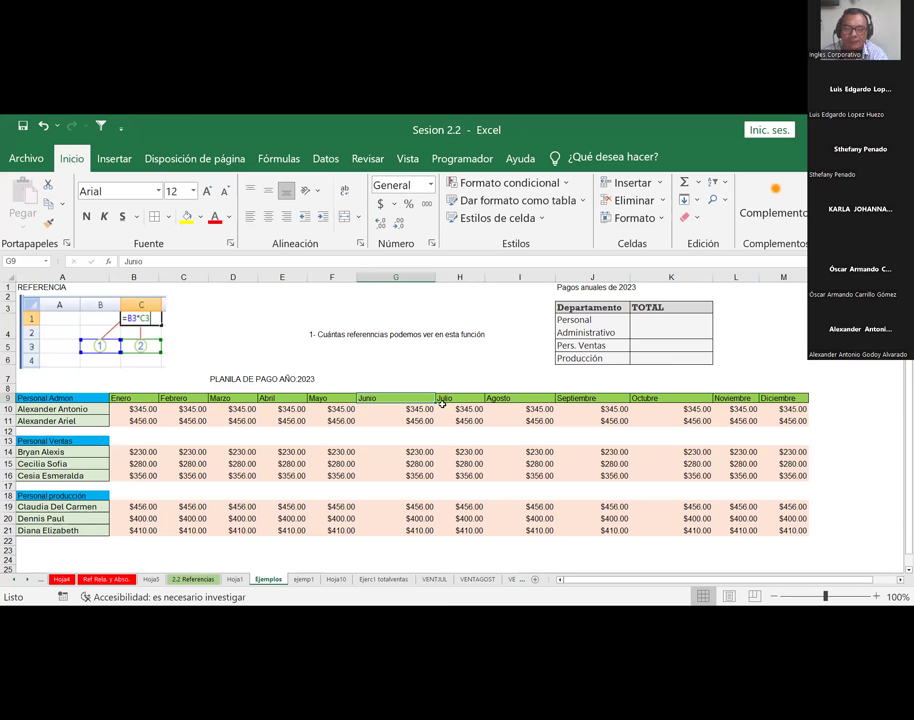
click(672, 328)
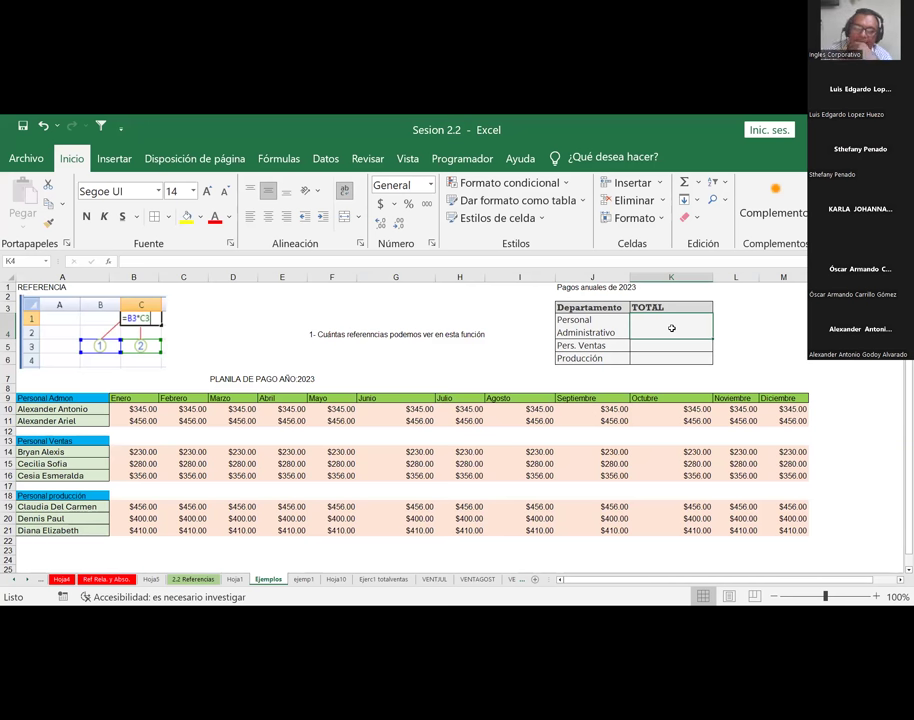
Enter =B10+B11 in B12 to total the January Personal Admon payments ($801.00)
click(134, 432)
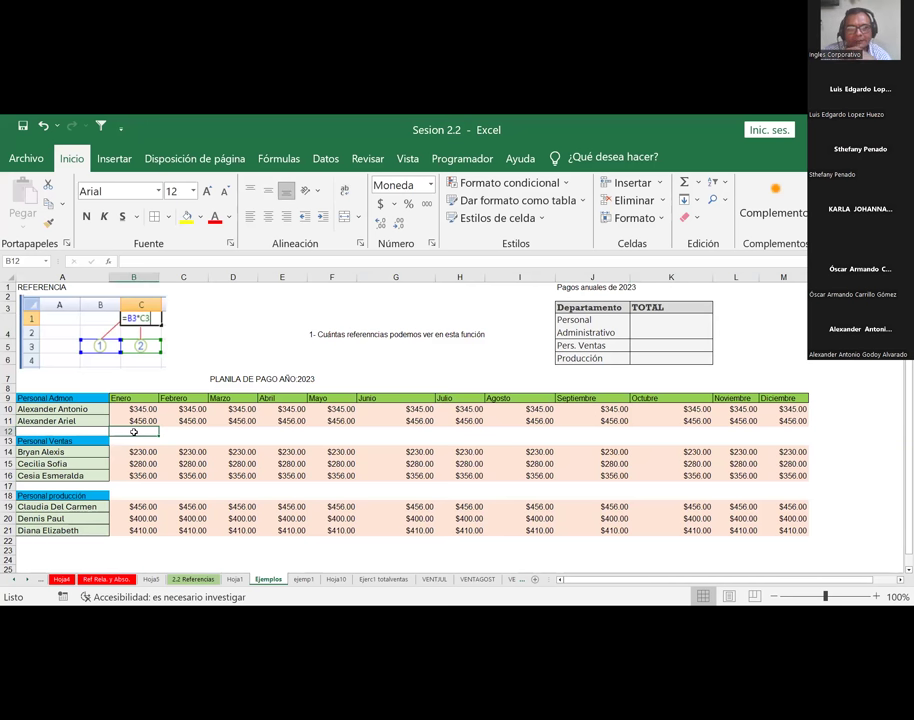
text(=)
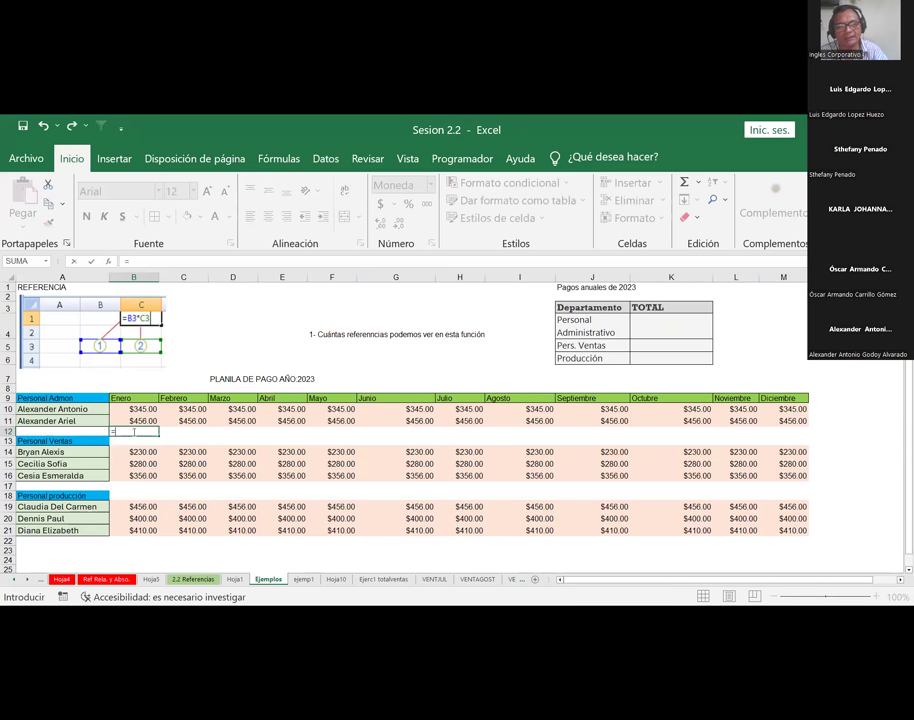
click(143, 409)
text(+)
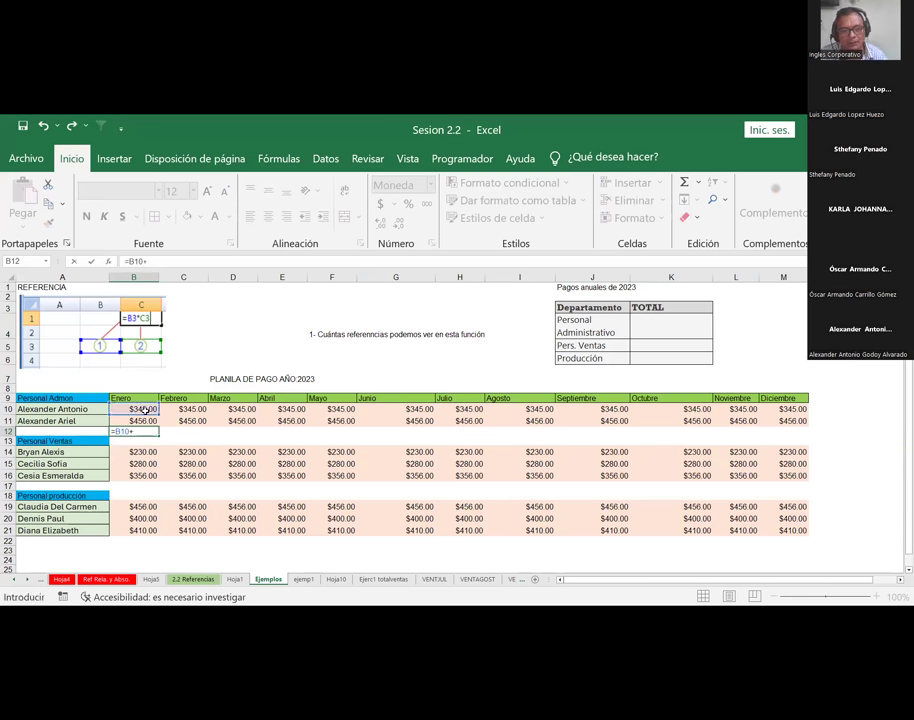
click(139, 423)
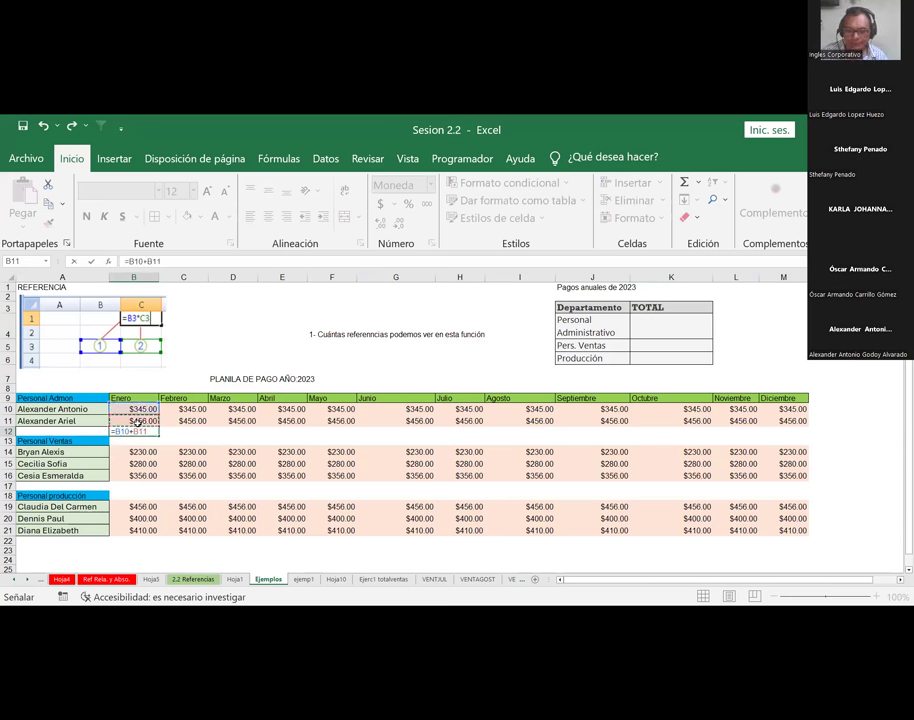
key(Return)
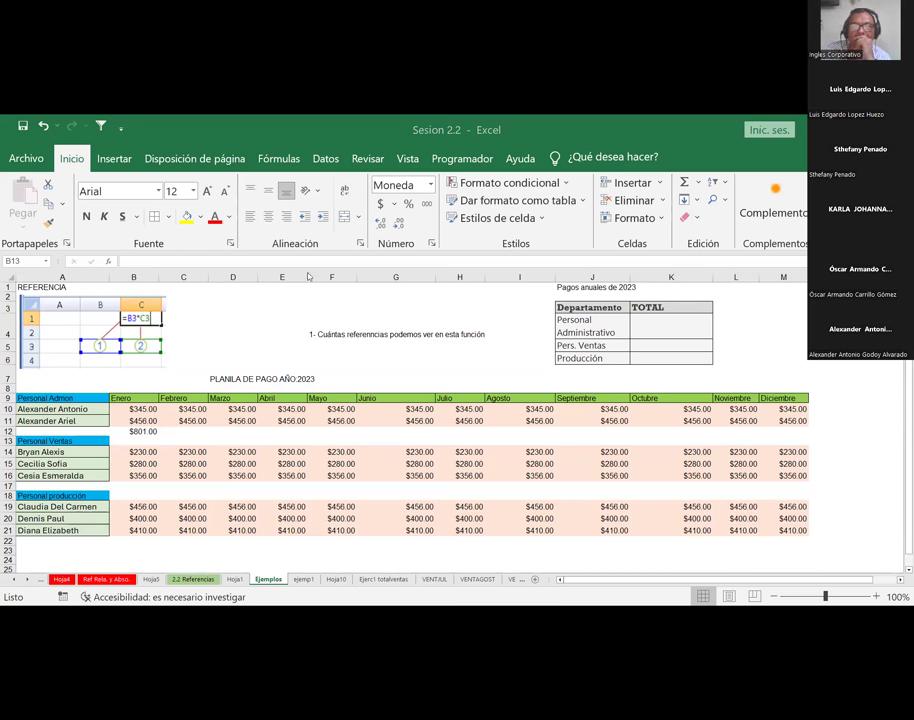
Drag column borders to narrow the Abril, Junio, Agosto and Septiembre columns
drag(307, 277, 290, 277)
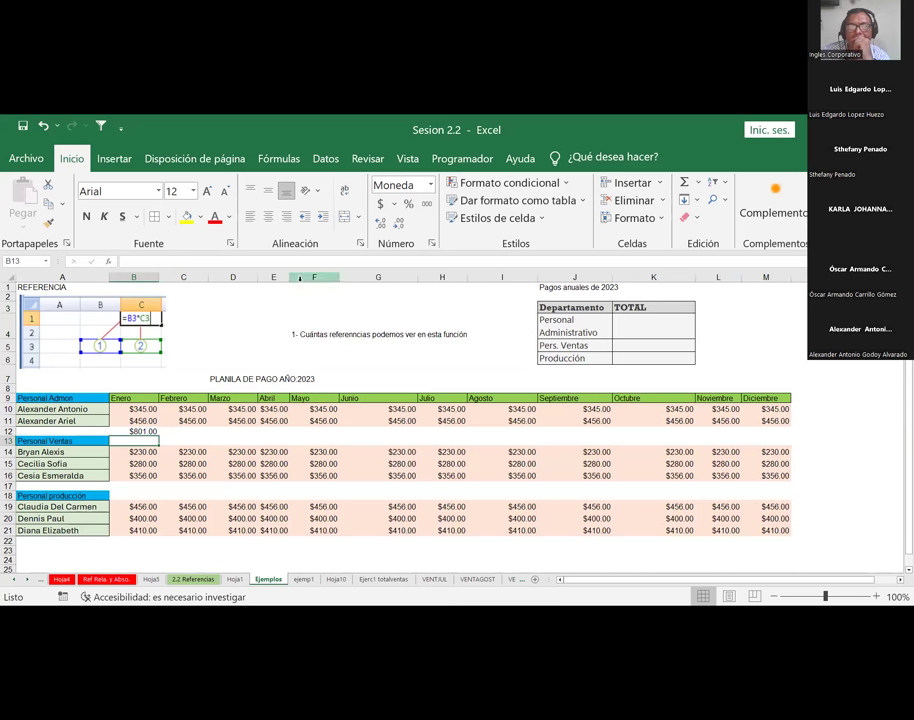
click(314, 277)
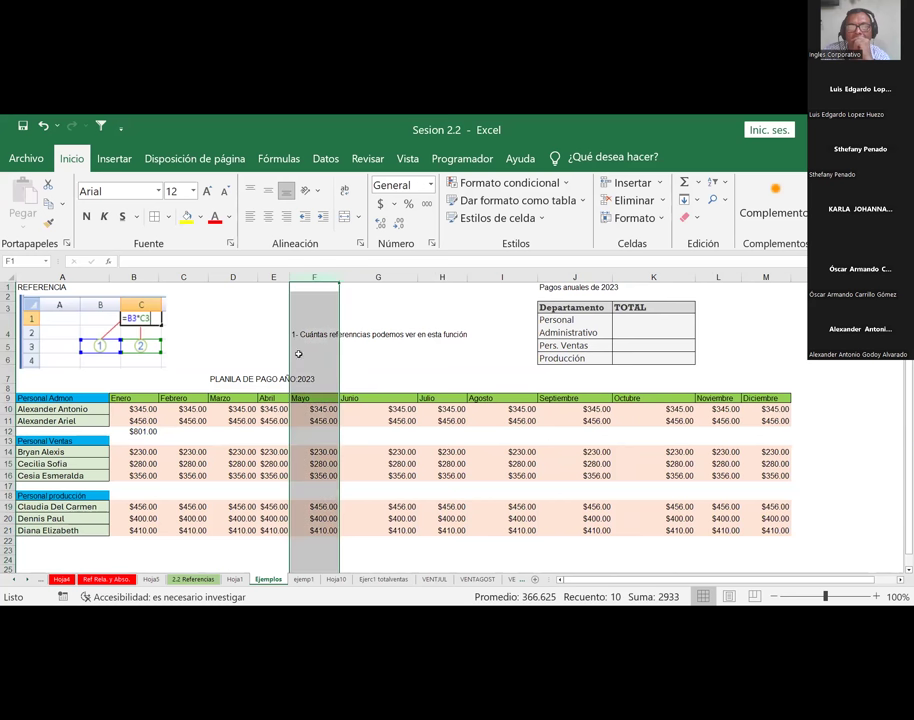
click(359, 277)
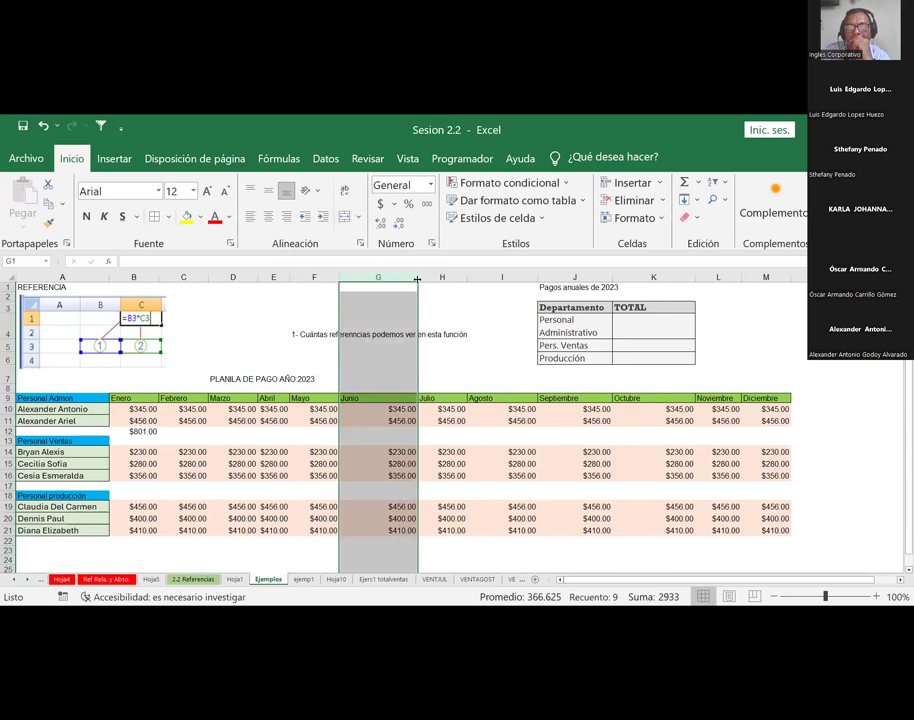
mouse_move(418, 280)
mouse_down()
mouse_move(380, 280)
mouse_move(416, 277)
mouse_up()
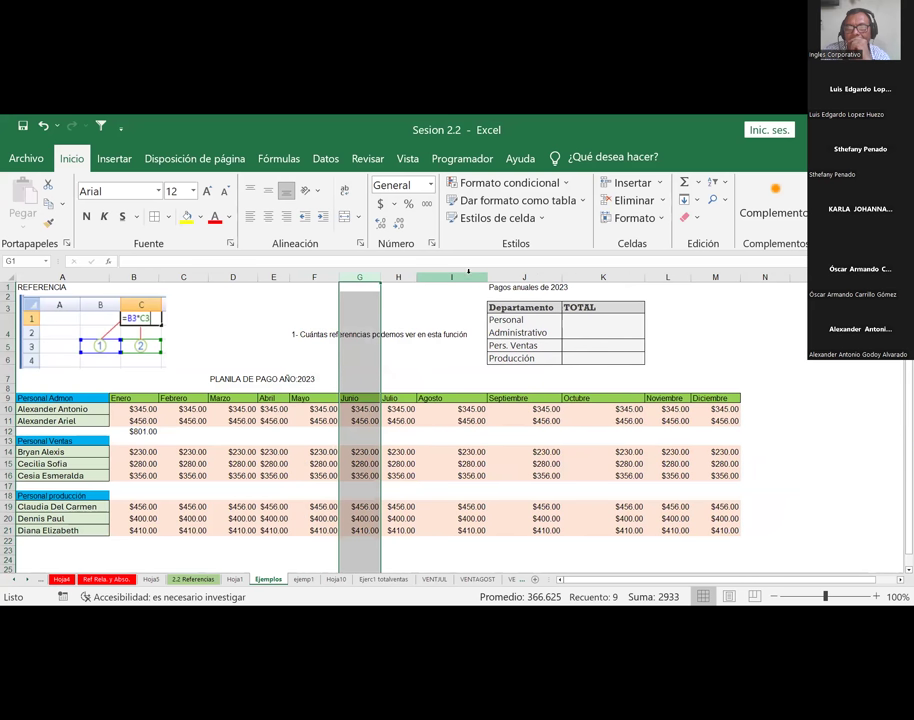
drag(485, 280, 458, 280)
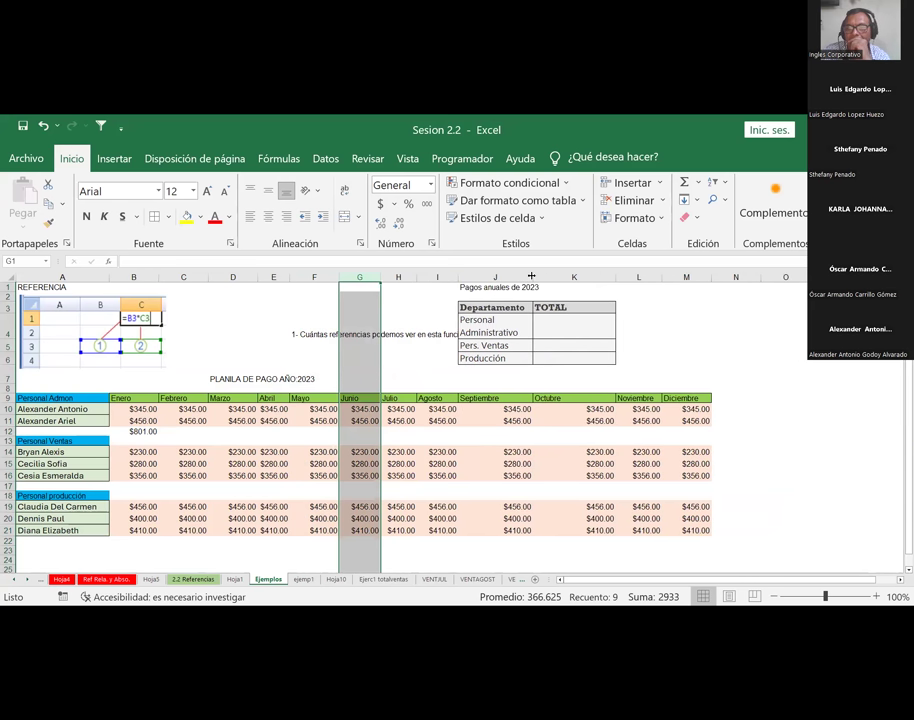
drag(531, 277, 505, 280)
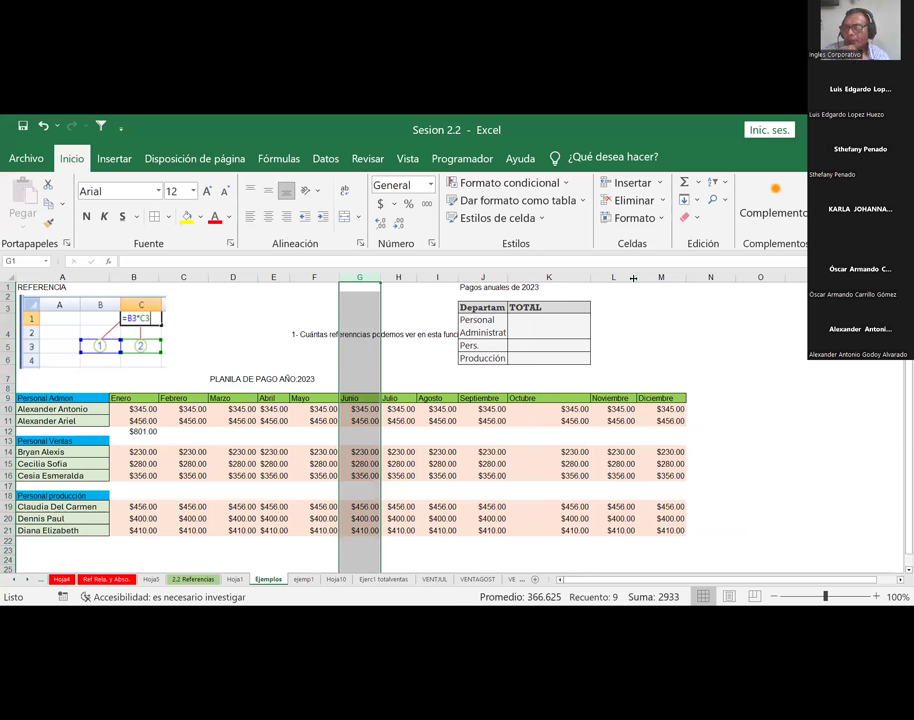
click(711, 407)
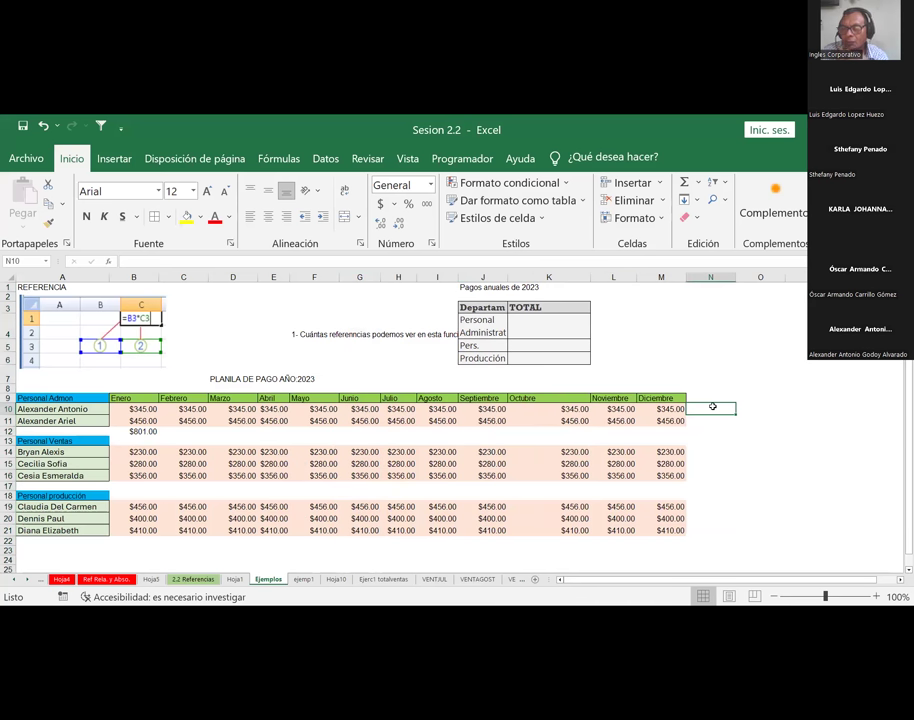
AutoSum admin yearly totals $4,140.00 and $5,472.00, and combine them into $9,612.00 in N12
click(685, 184)
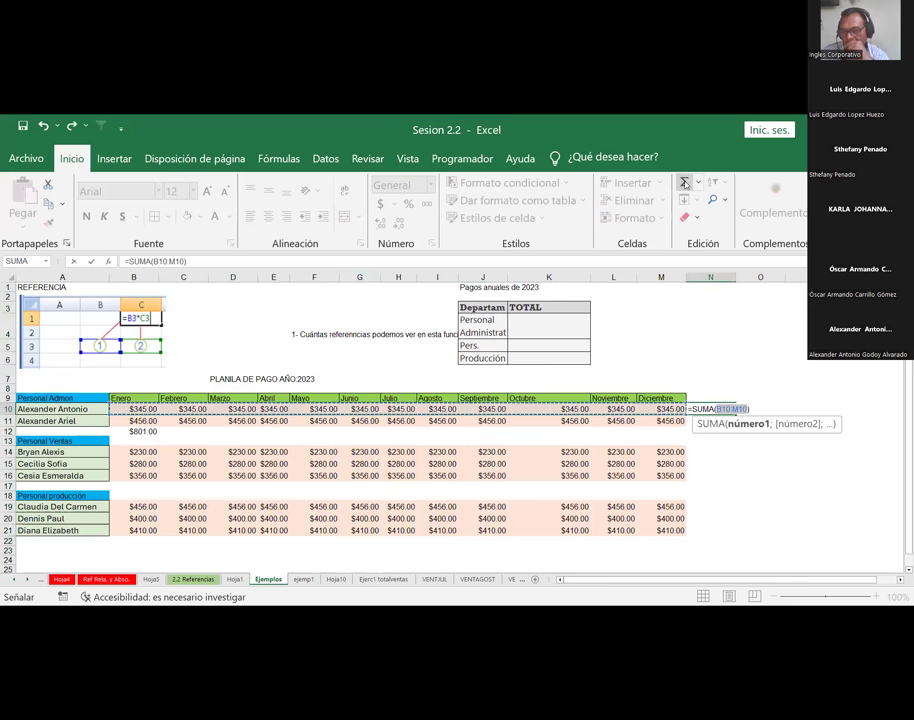
key(Return)
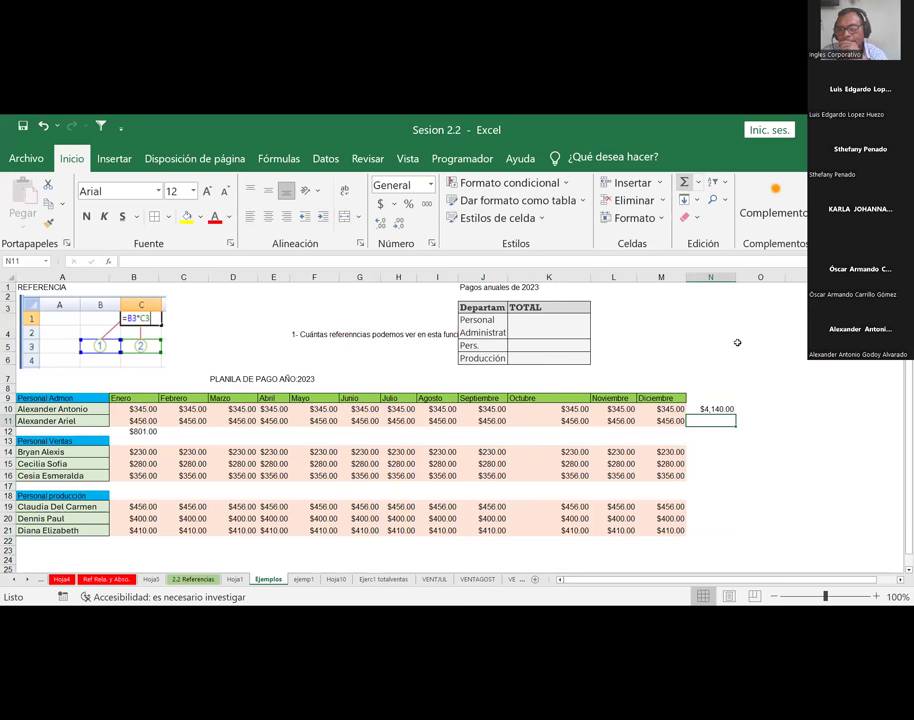
click(685, 184)
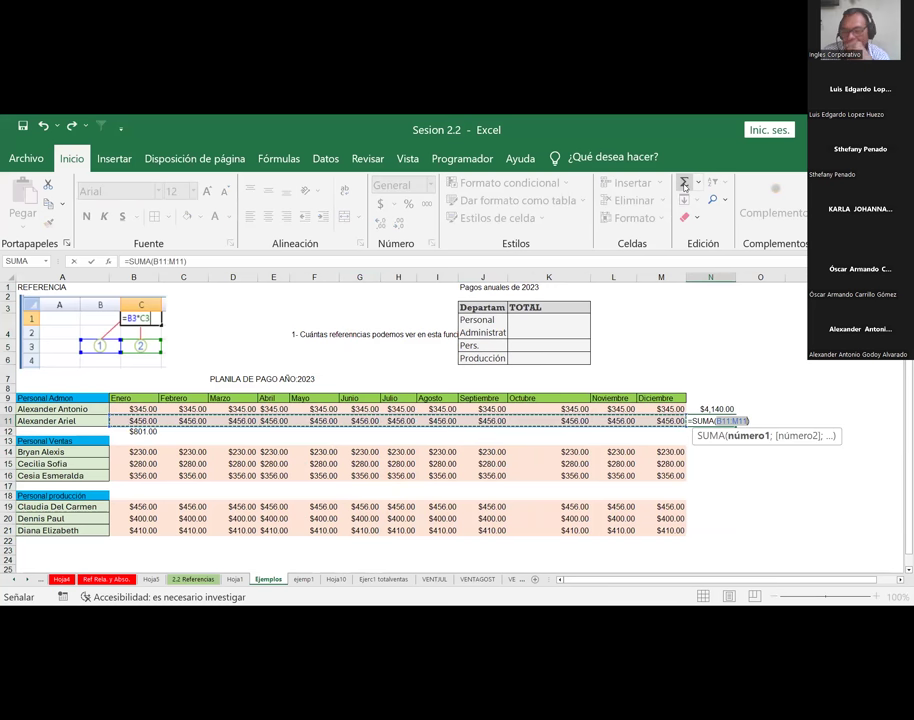
key(Return)
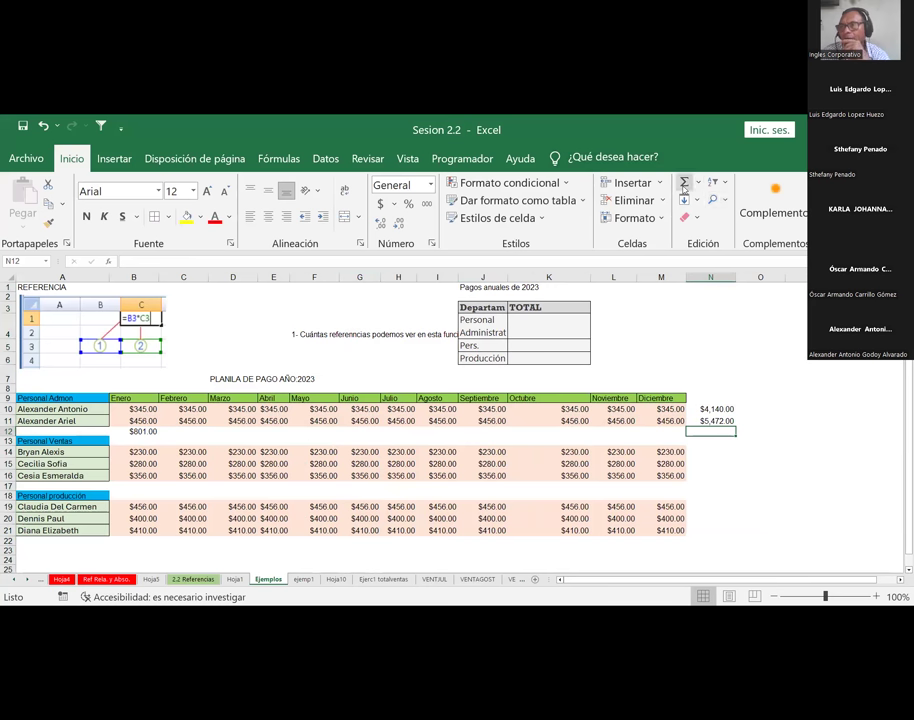
click(685, 184)
click(685, 184)
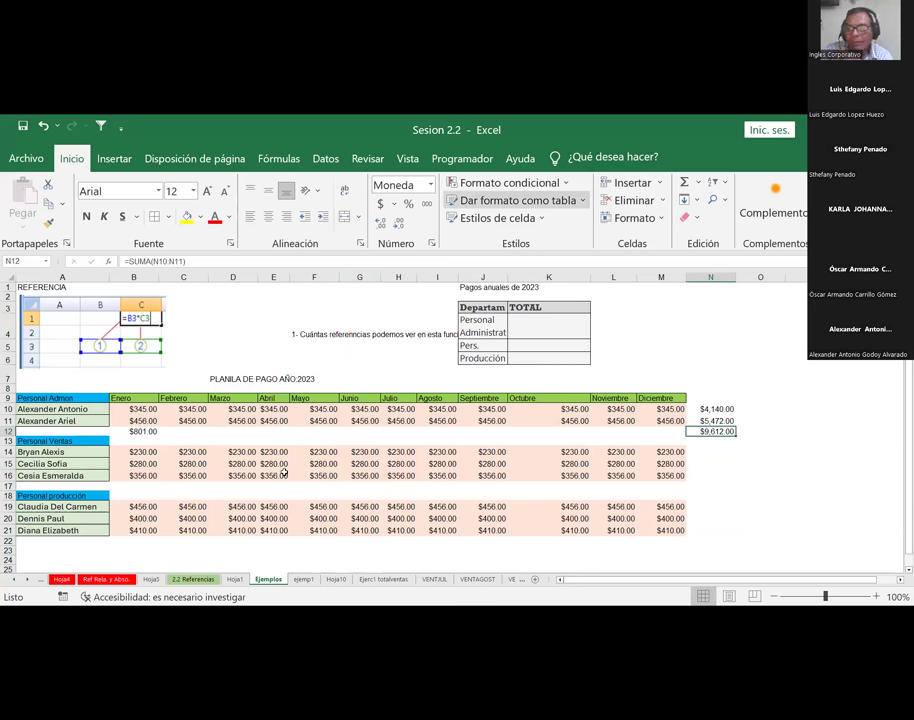
click(186, 432)
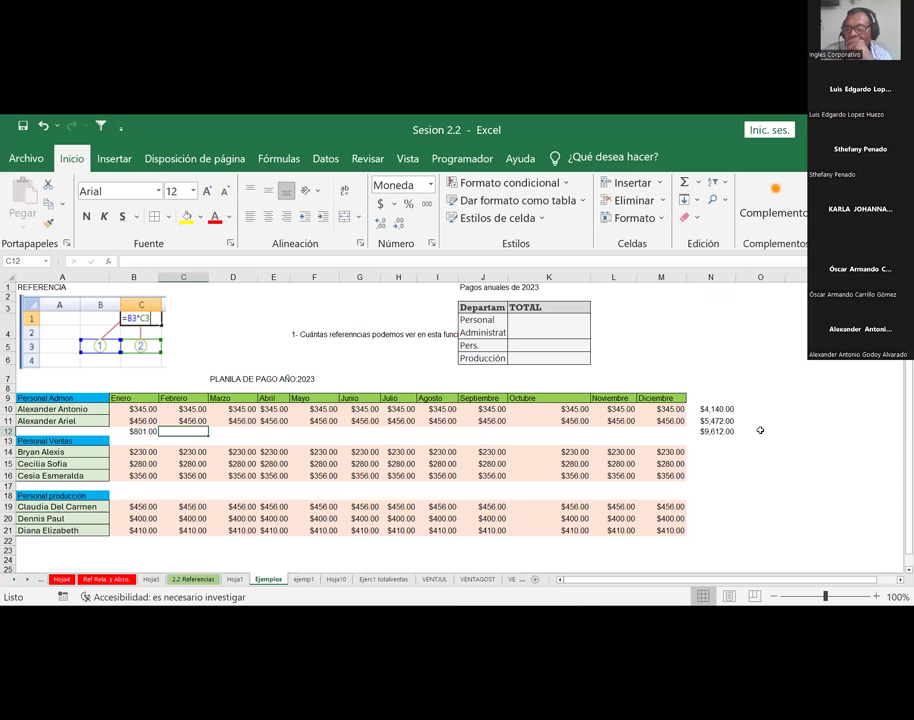
Fill the B12 sum across row 12 to M12, and give P12 yellow fill and larger font
click(140, 431)
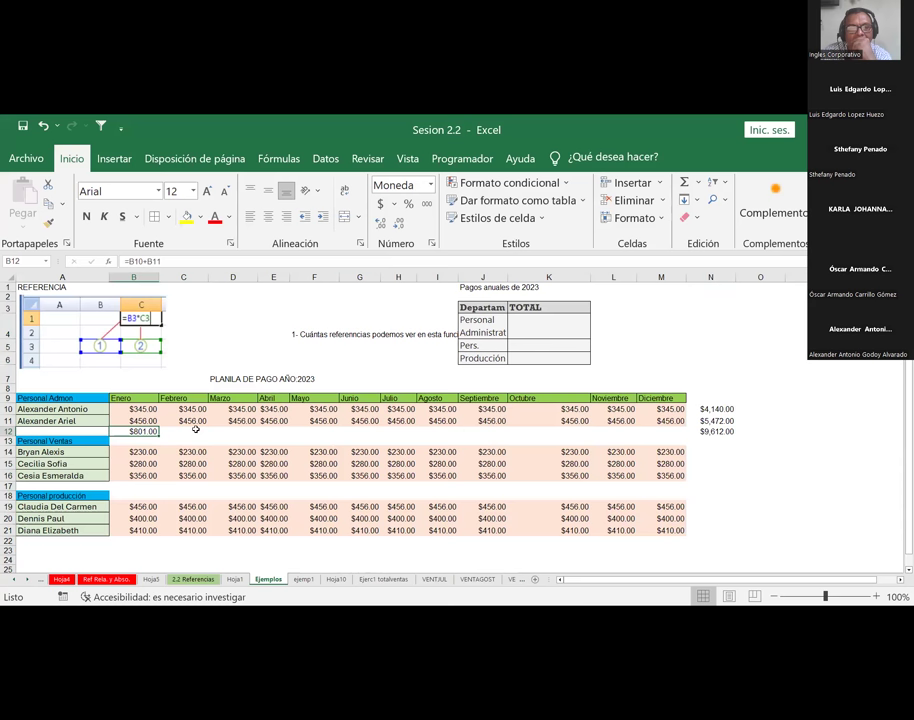
drag(159, 436, 672, 433)
click(789, 432)
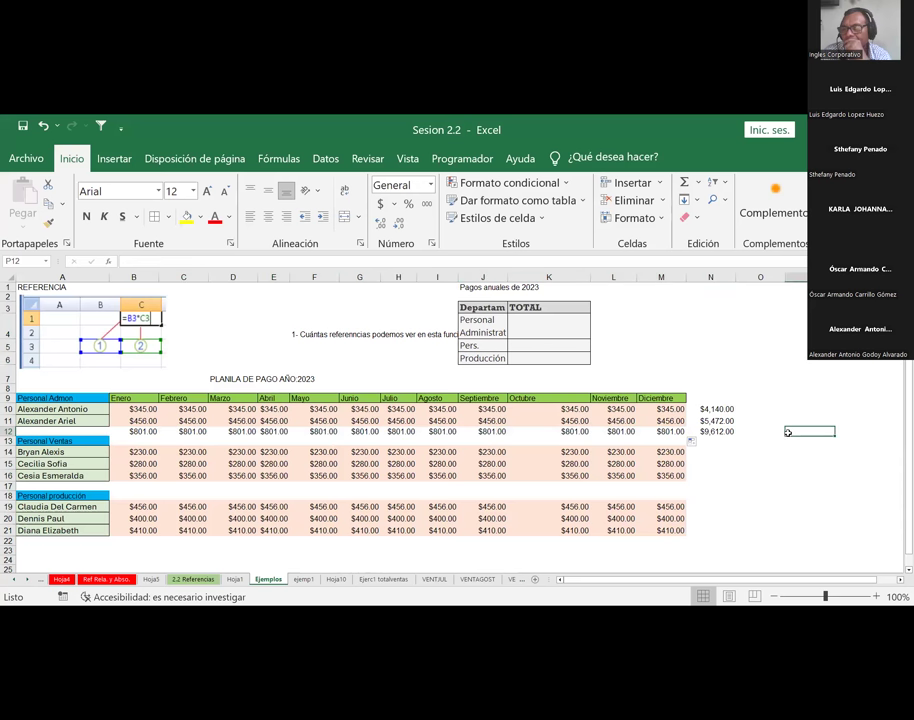
click(186, 217)
click(206, 190)
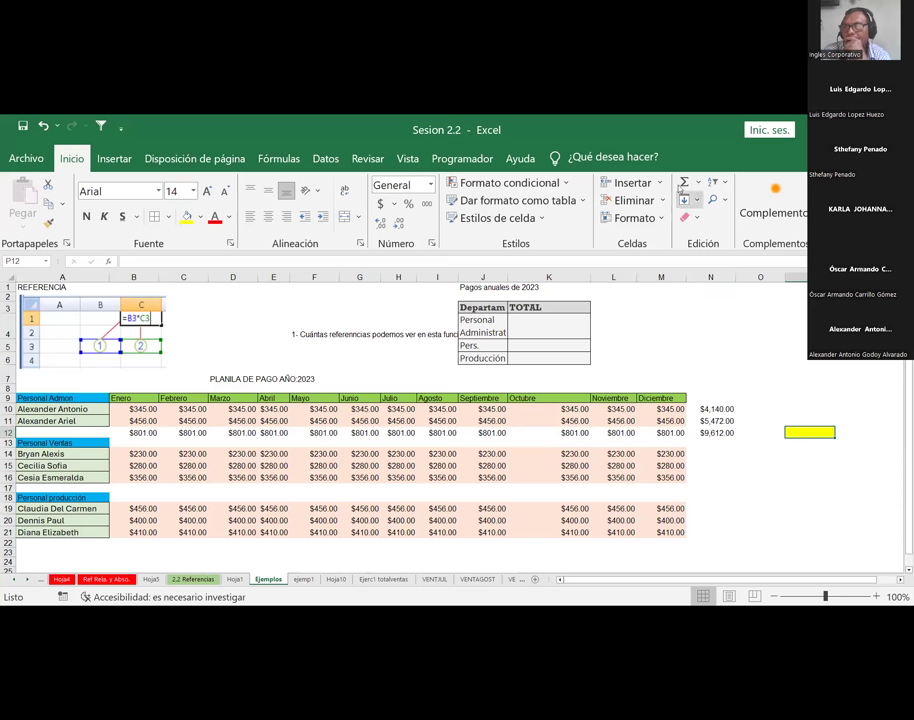
AutoSum B12:M12 into the yellow P12 cell, showing $9,612.00
click(640, 433)
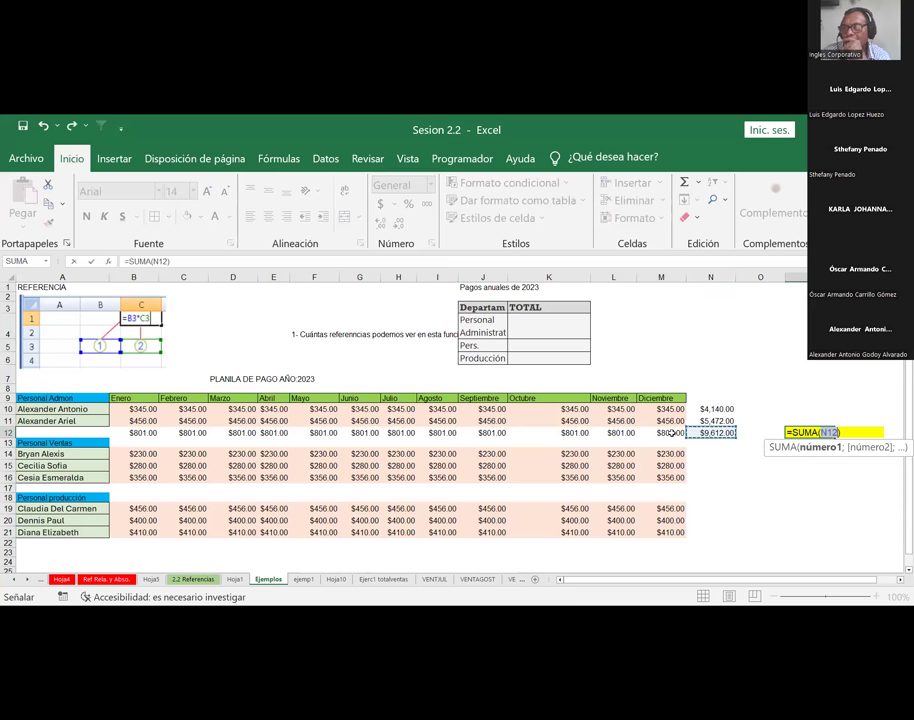
shift+click(145, 435)
key(Return)
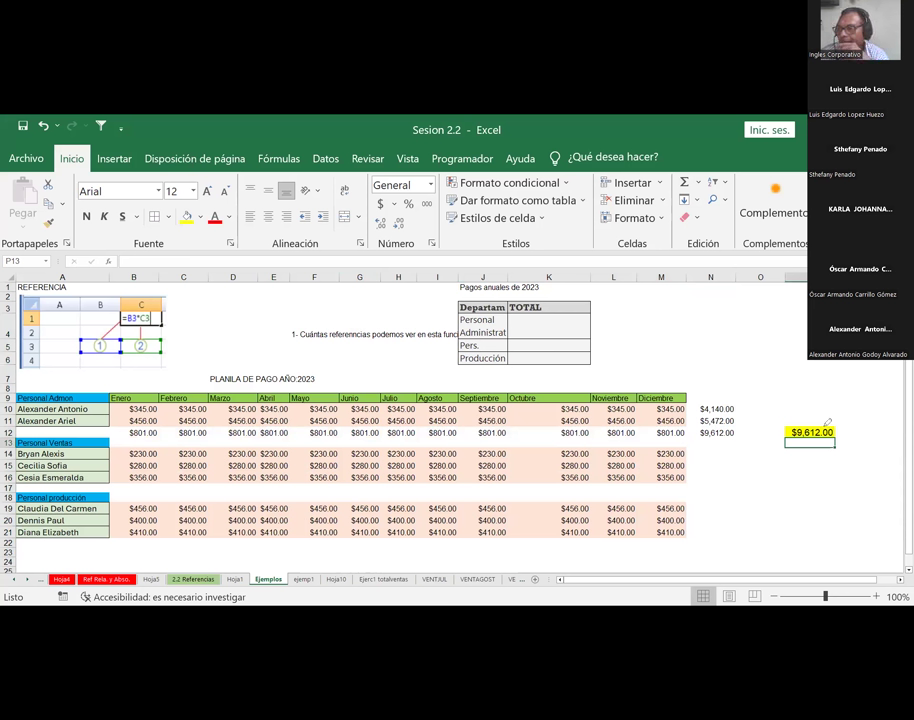
mouse_move(771, 437)
mouse_down()
mouse_move(740, 437)
mouse_move(746, 429)
mouse_up()
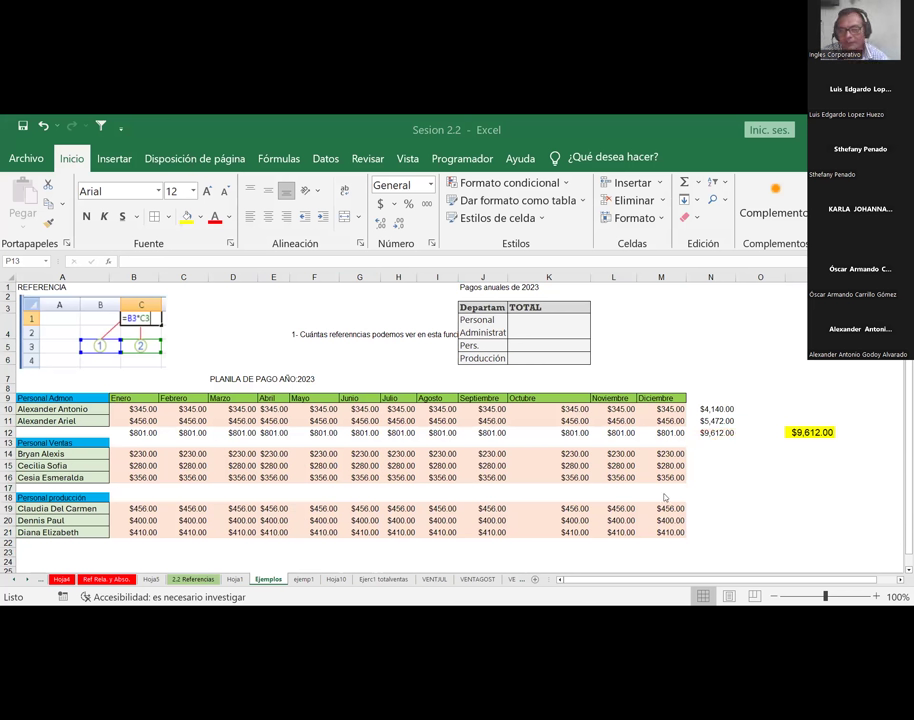
AutoSum N14 and fill down to N16 for the Personal Ventas yearly totals
click(707, 454)
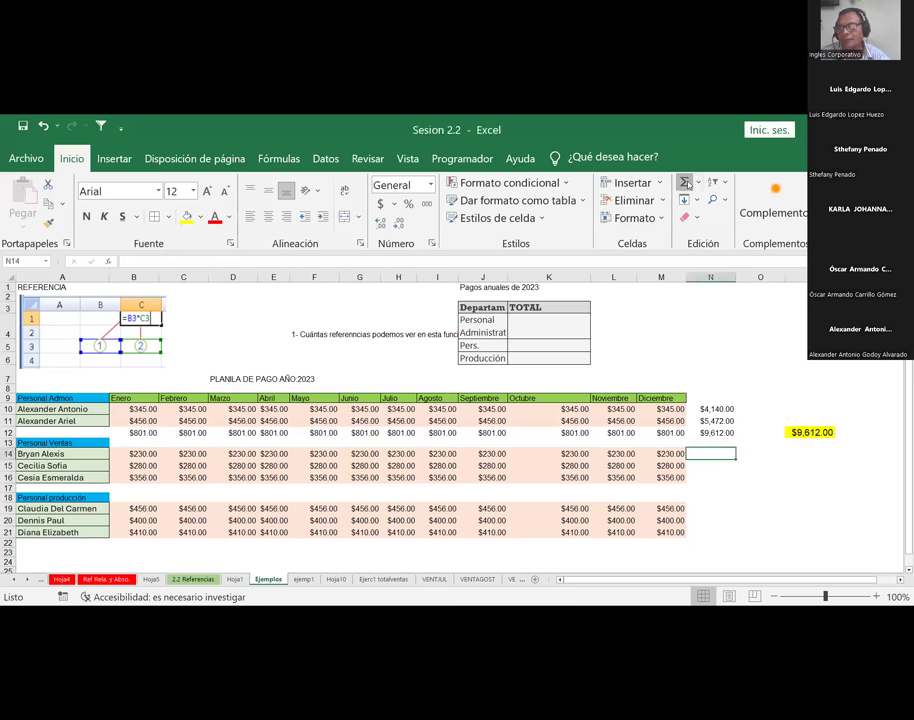
key(alt+equal)
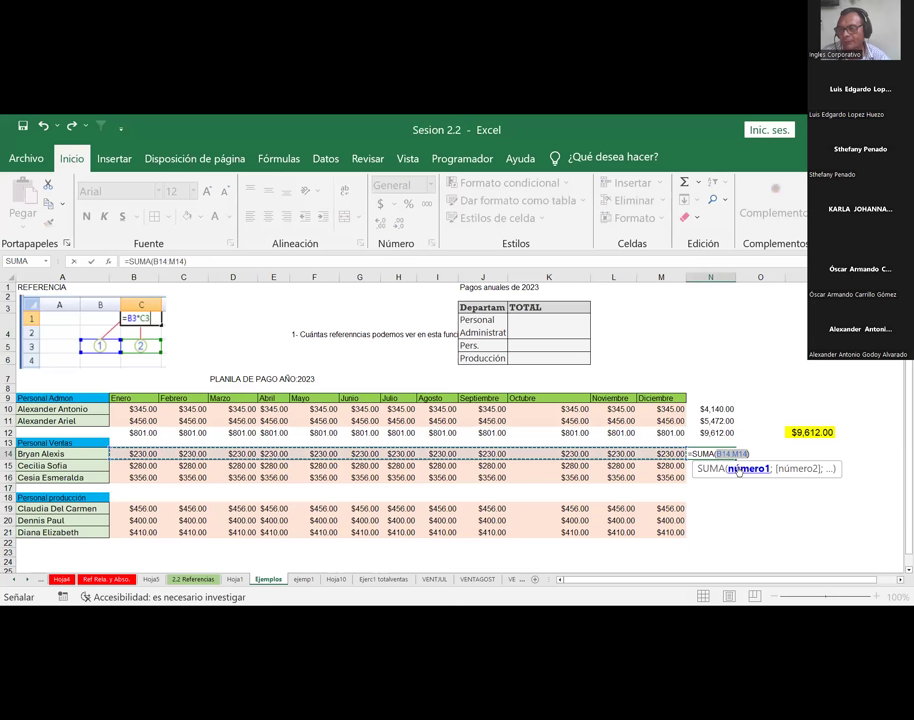
key(Return)
click(706, 453)
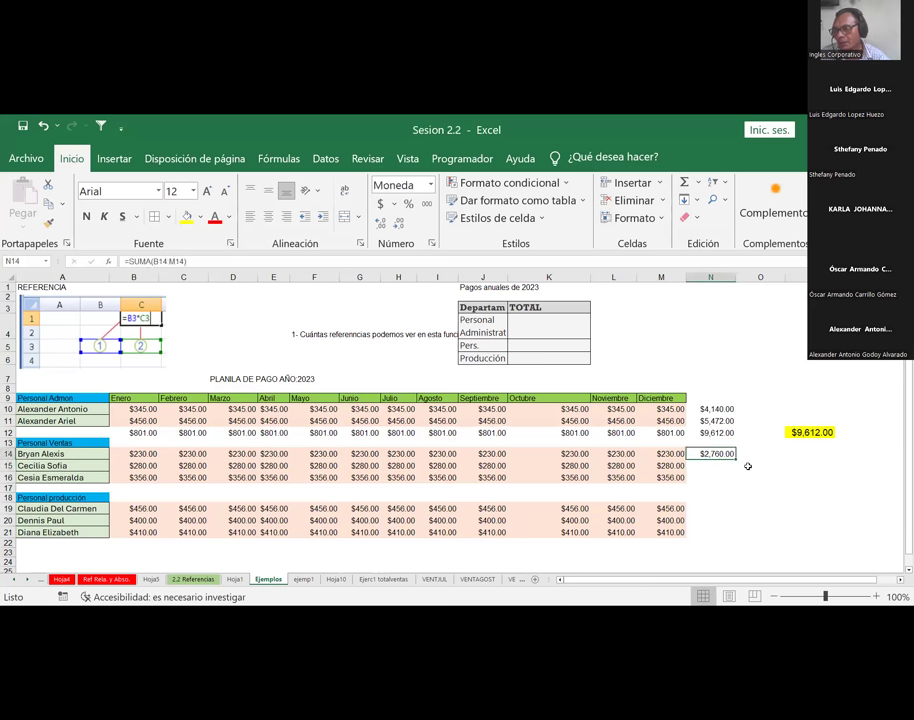
drag(735, 459, 733, 482)
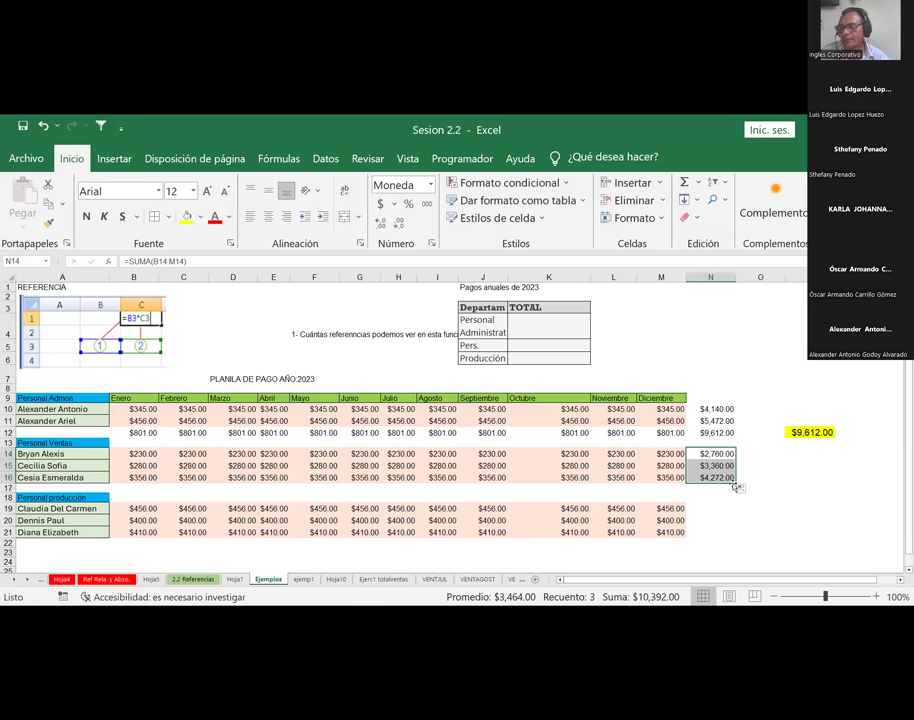
AutoSum N19 and fill down to N21 for the Personal producción yearly totals
click(711, 508)
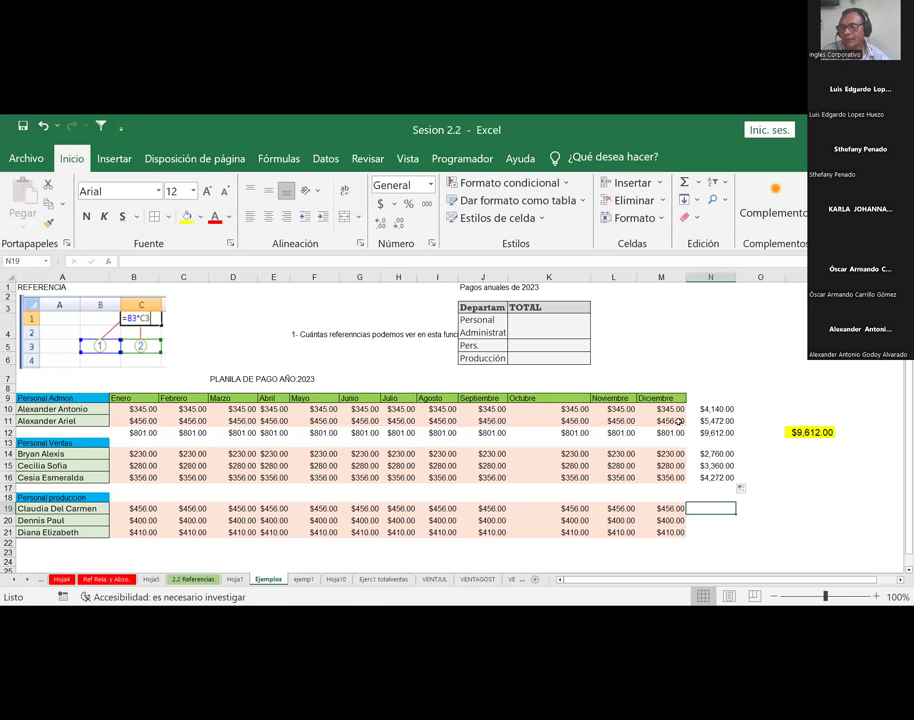
click(684, 182)
key(Return)
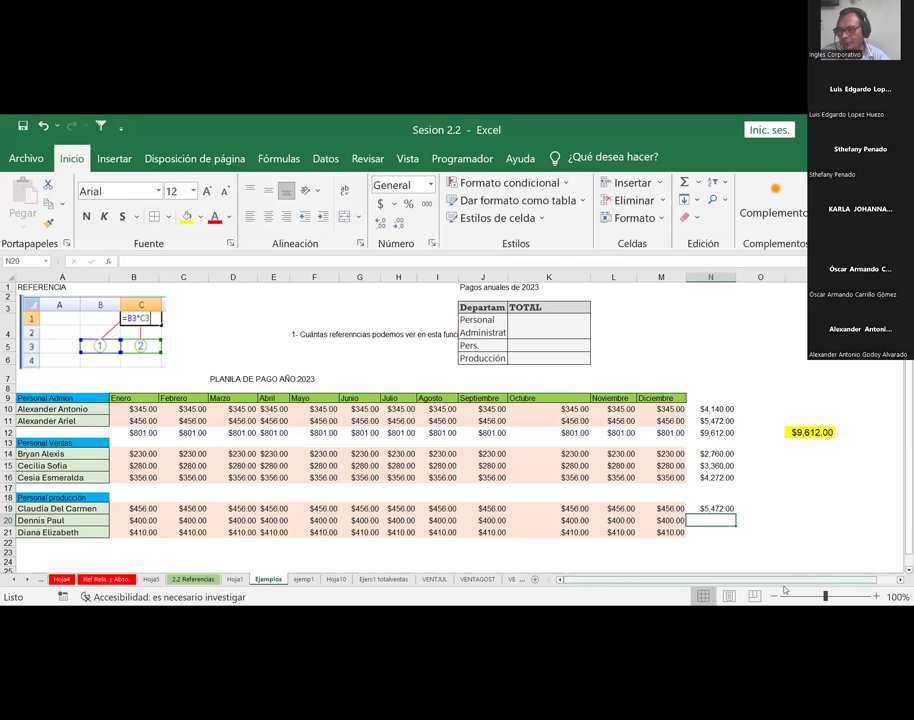
click(719, 504)
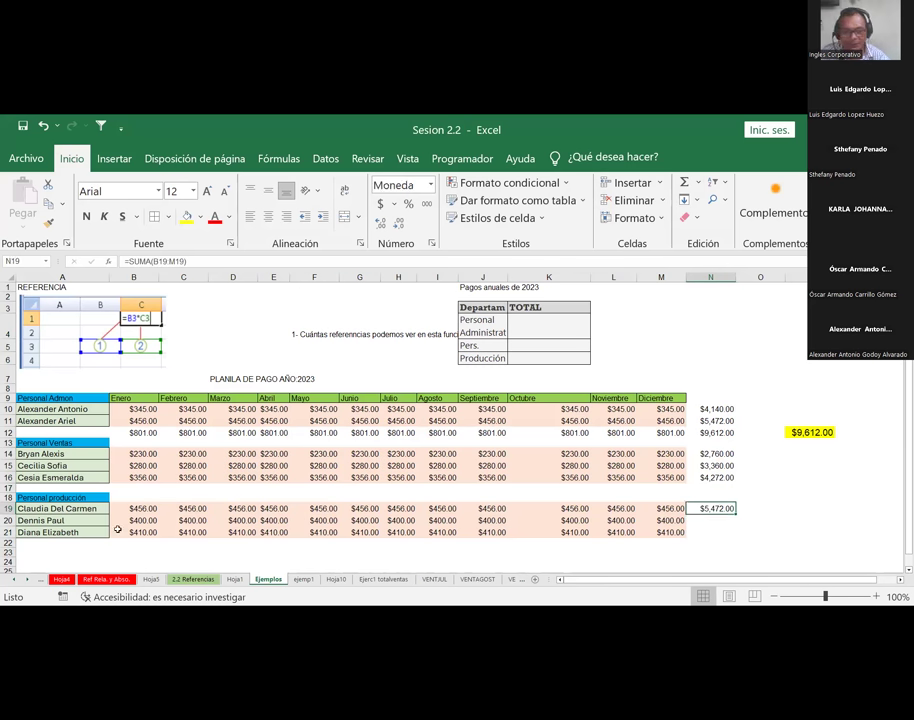
drag(736, 514, 738, 534)
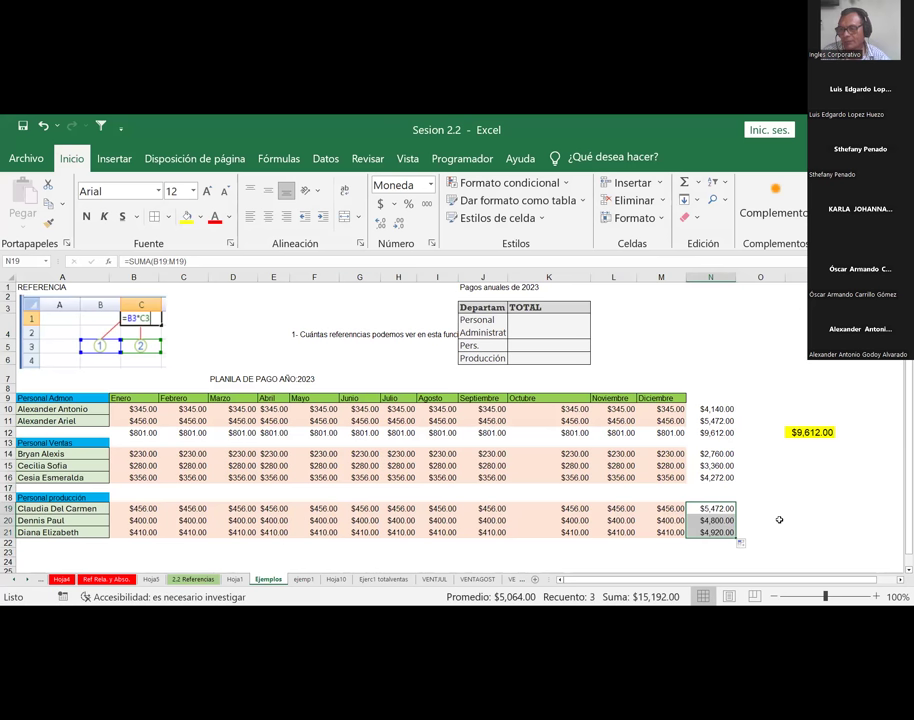
click(779, 520)
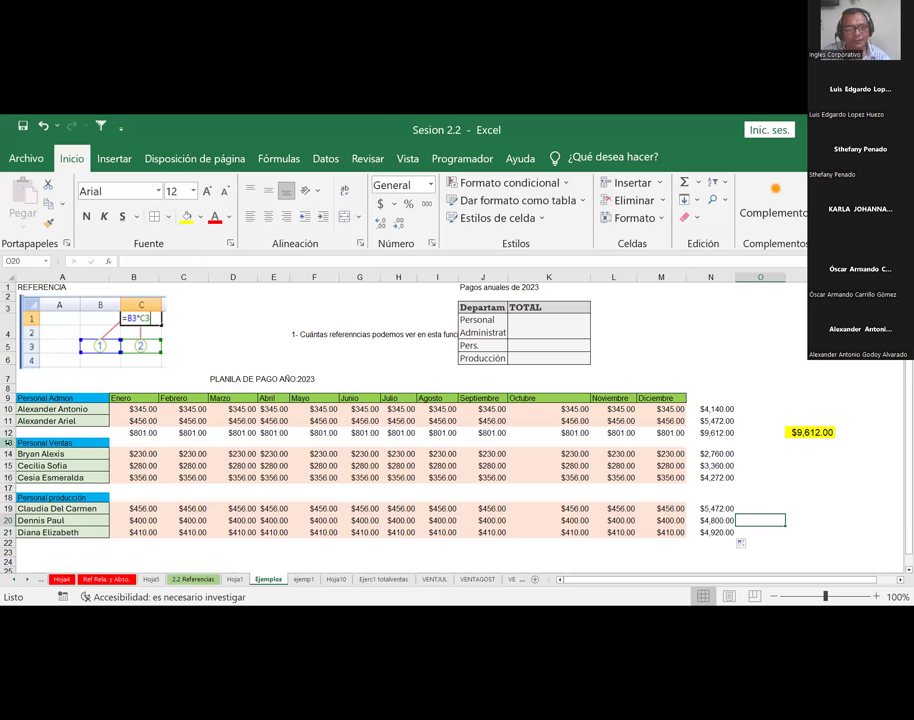
click(8, 442)
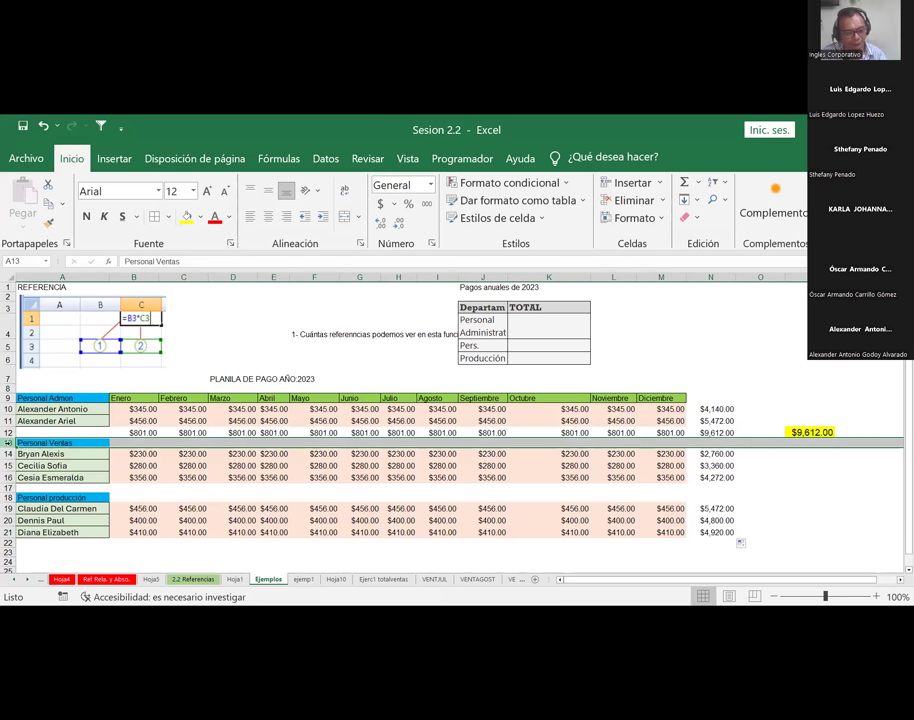
Insert blank rows above the Personal Ventas and Personal producción sections
text(+)
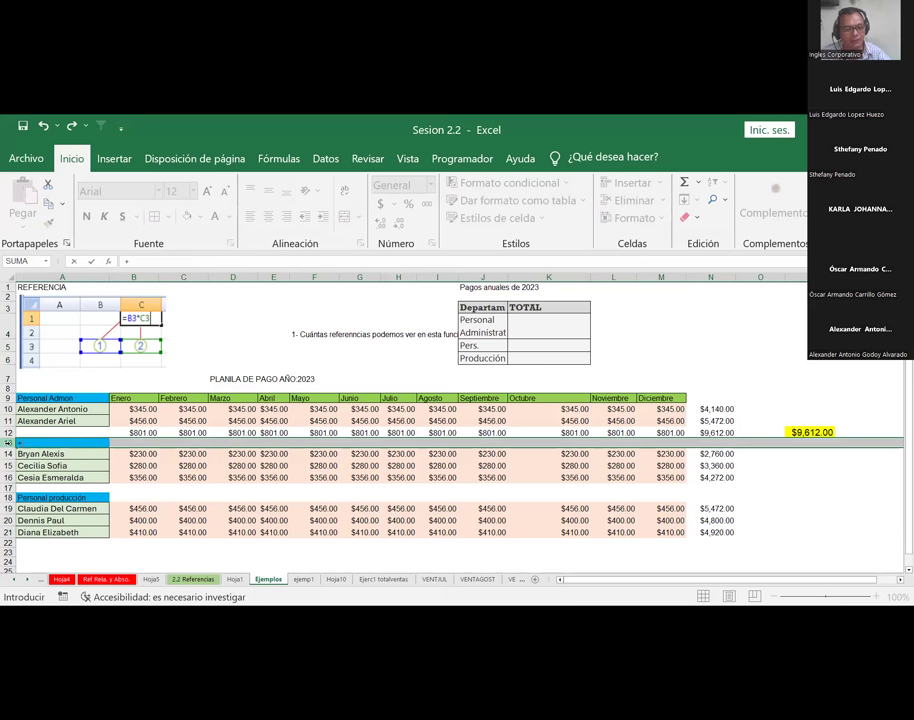
key(Escape)
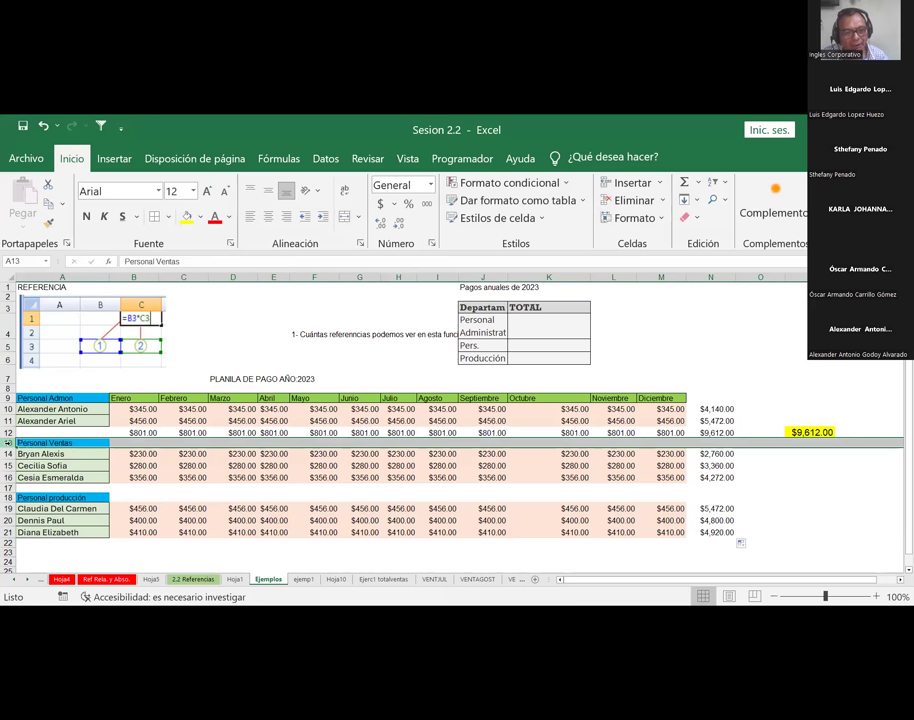
right_click(8, 445)
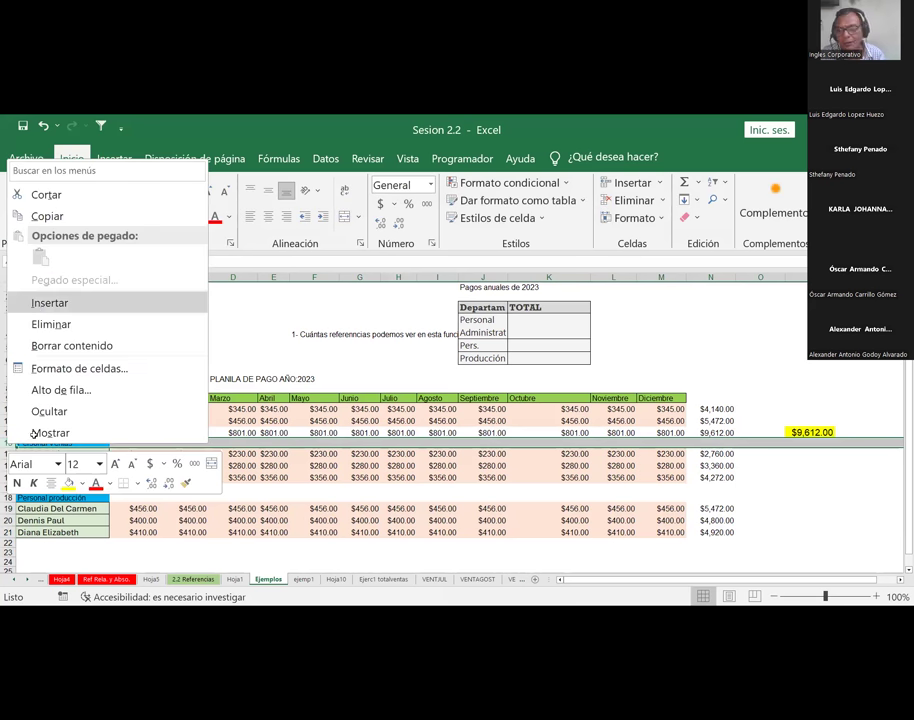
click(48, 302)
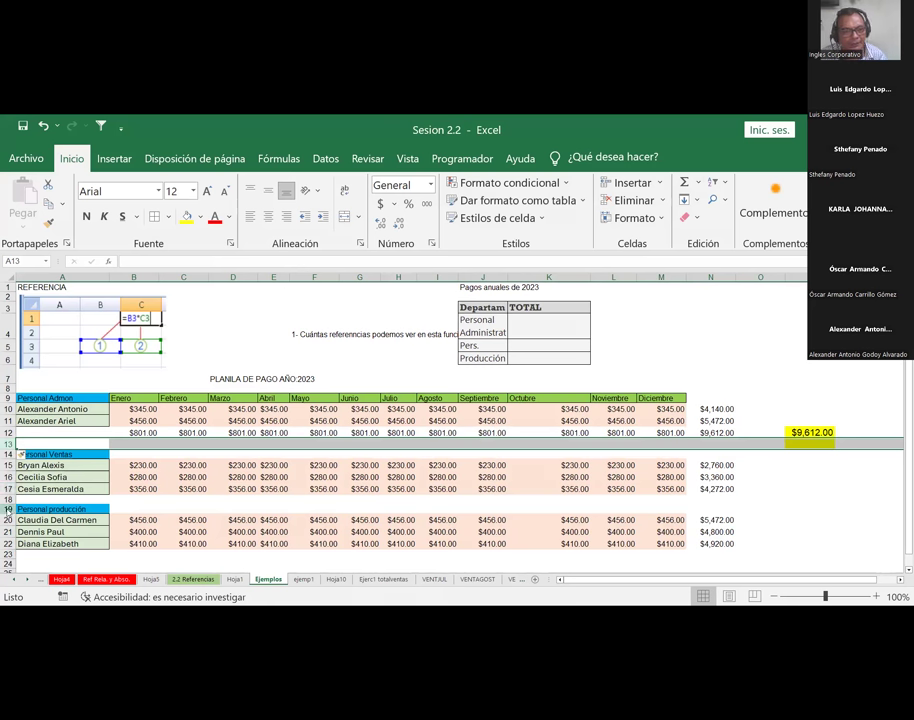
click(8, 509)
key(F4)
Shade the combined admin total yellow and sum the Personal Ventas totals to $10,392.00
click(713, 489)
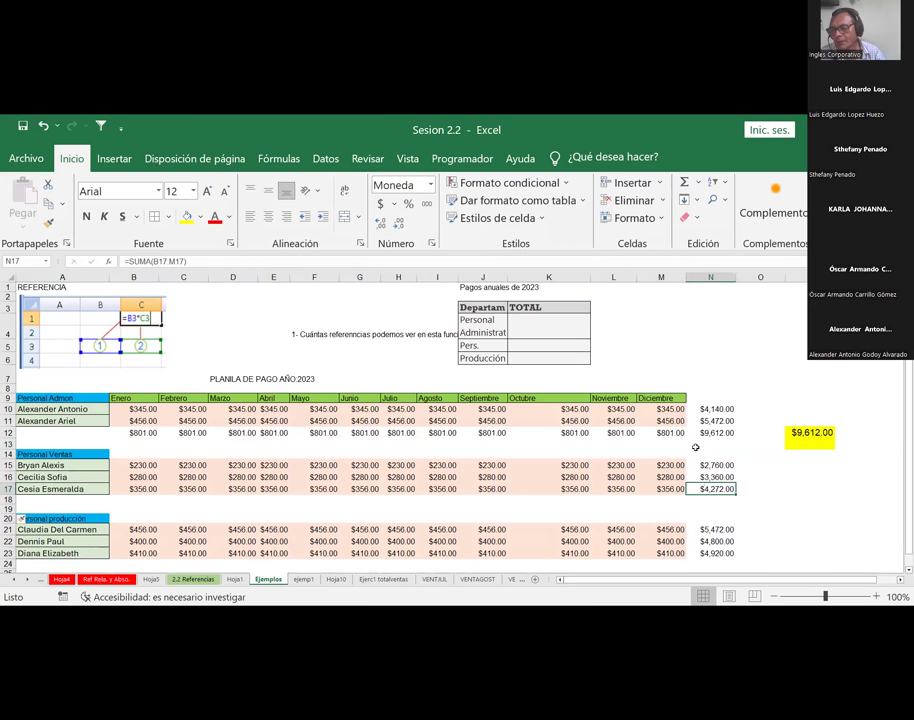
click(716, 434)
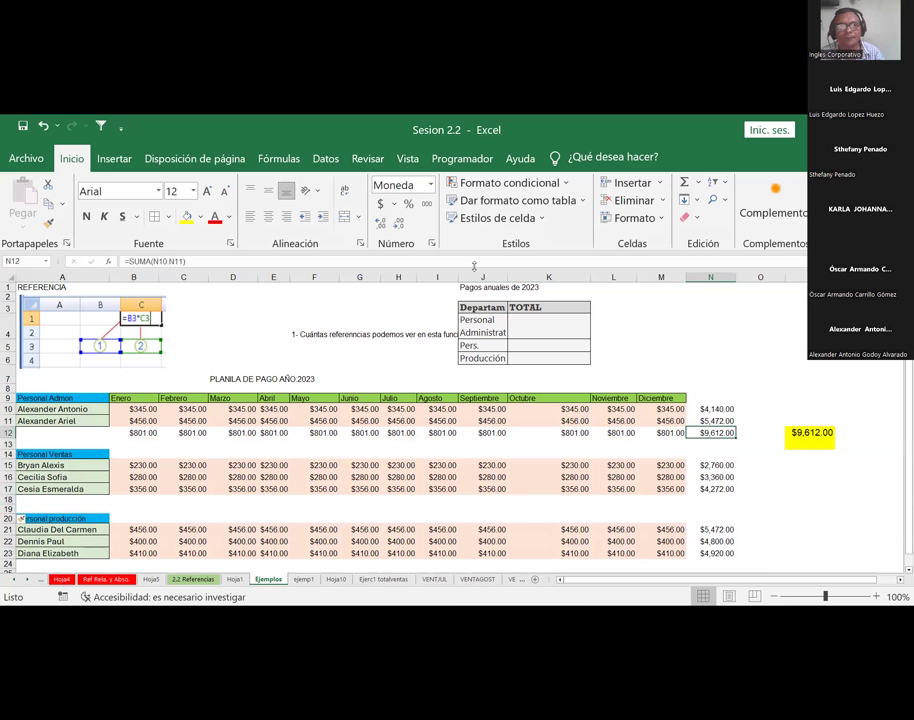
click(187, 216)
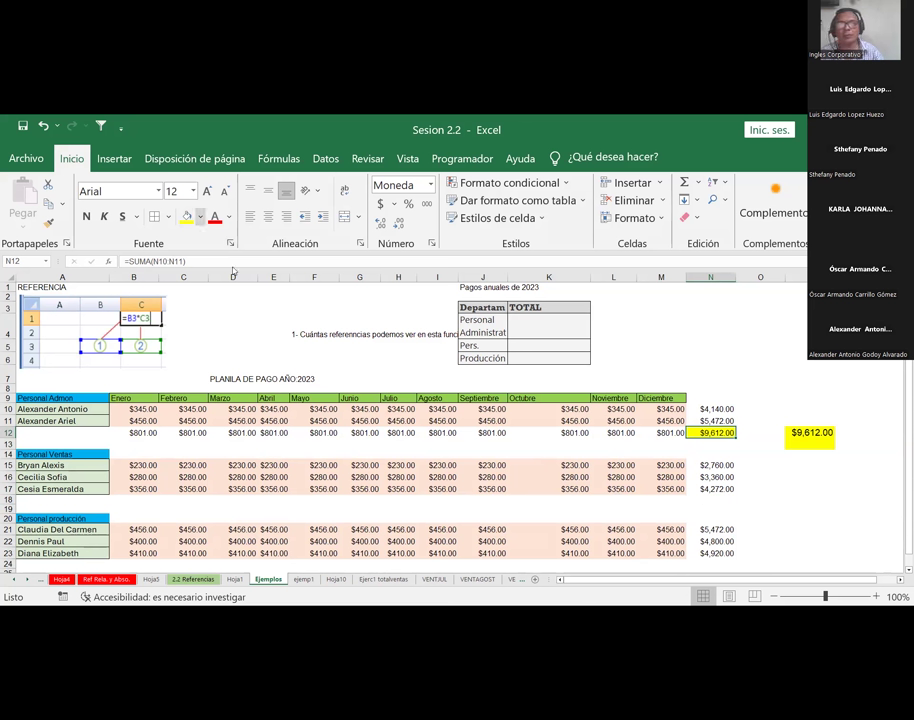
ctrl+click(711, 499)
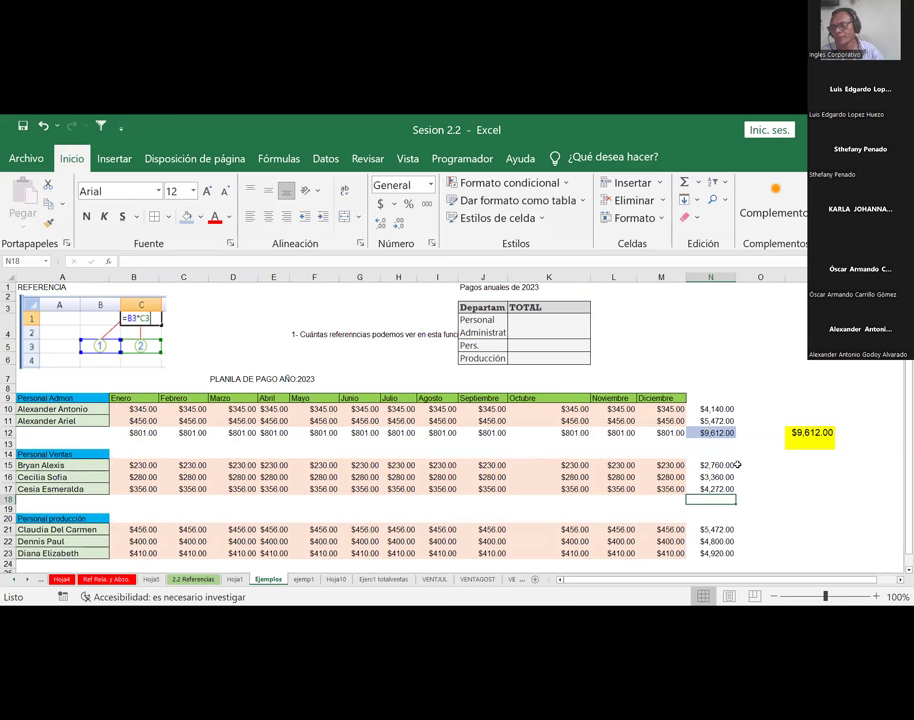
click(684, 182)
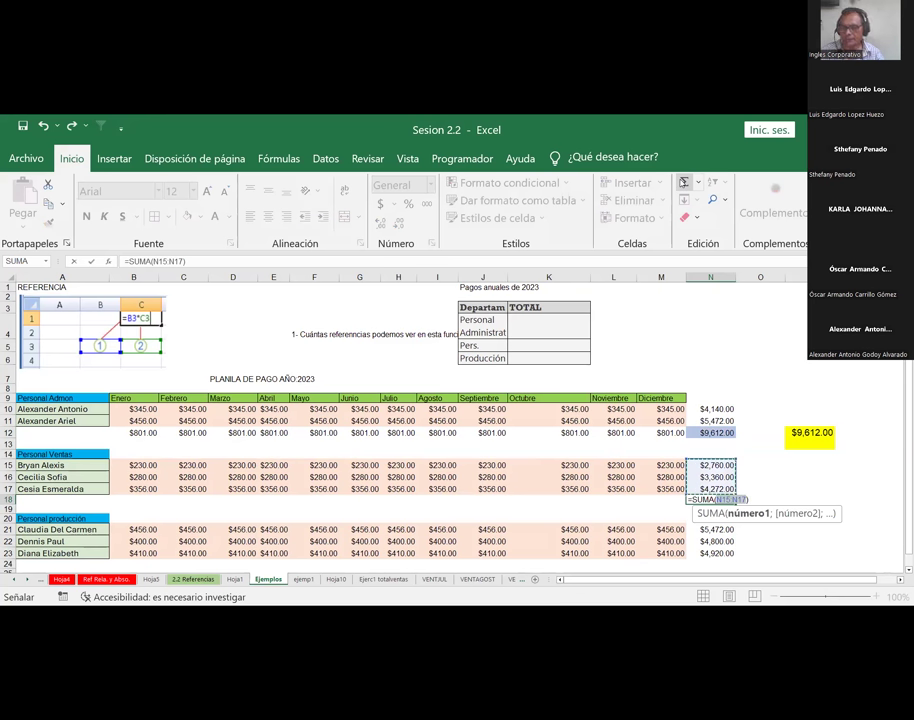
key(Return)
Sum the Personal producción totals to $15,192.00 in N24 and widen the Departamento column
click(712, 562)
click(711, 499)
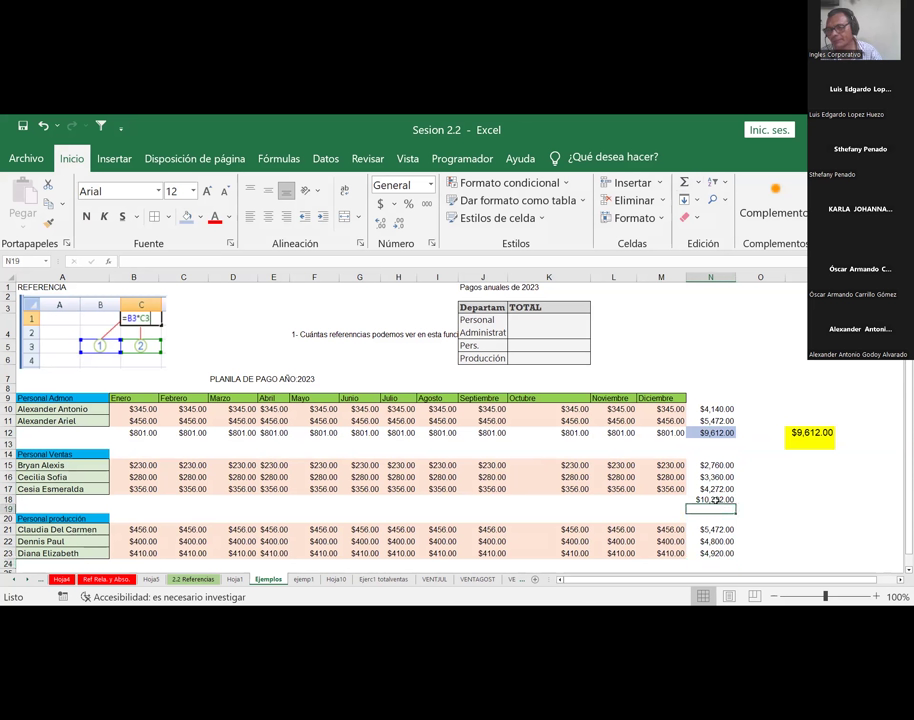
click(706, 563)
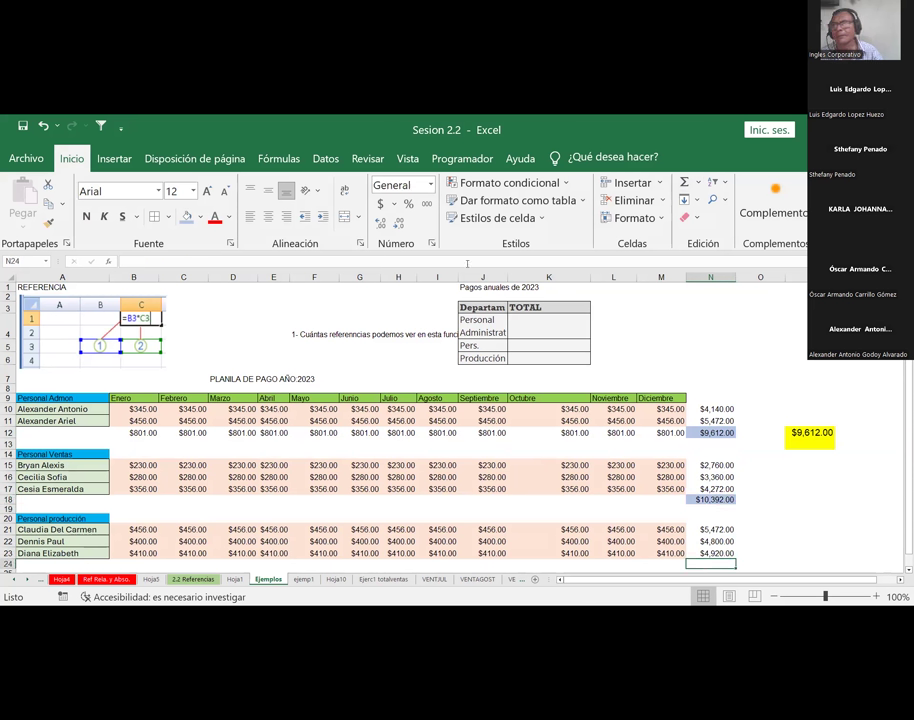
click(685, 183)
key(Return)
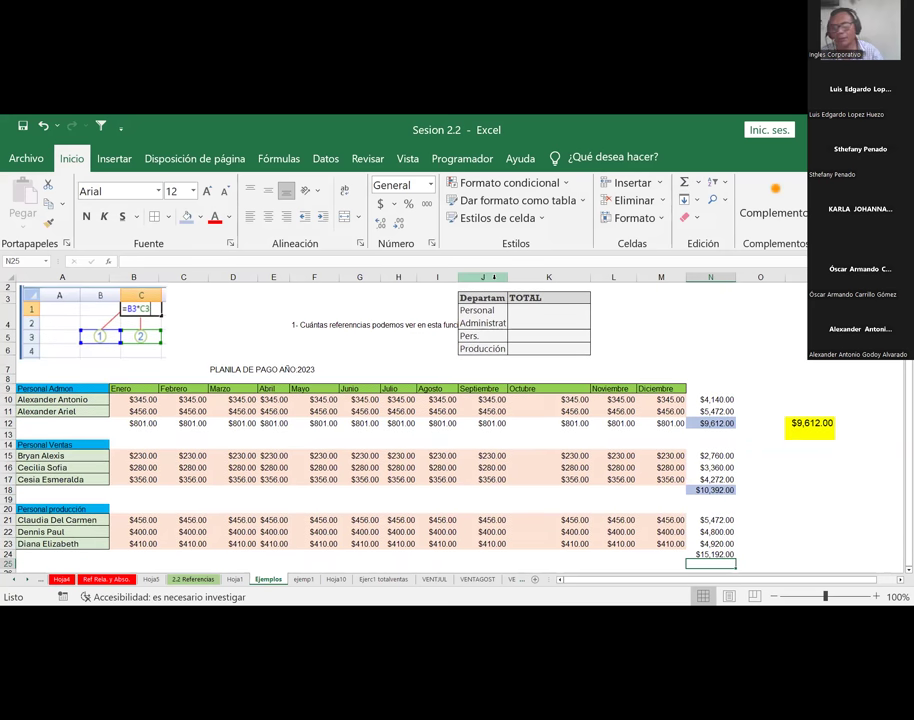
click(712, 554)
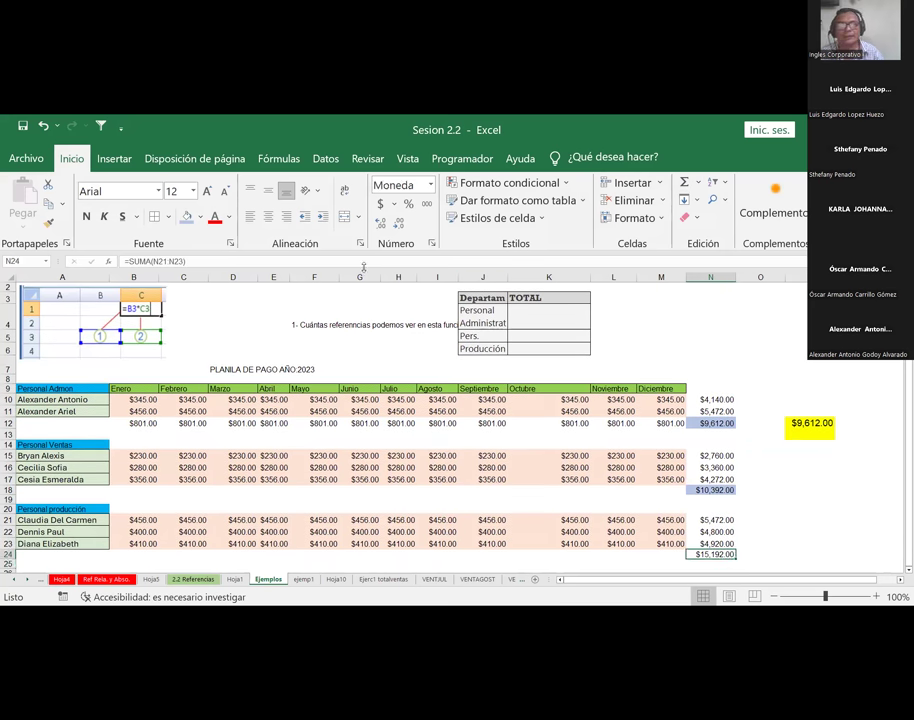
click(764, 338)
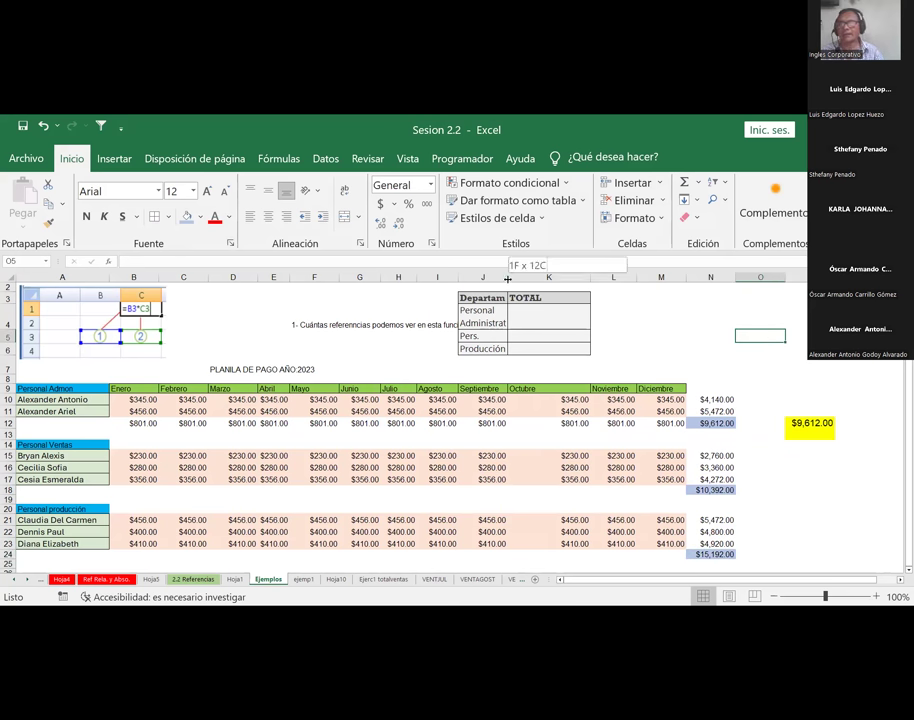
drag(508, 279, 534, 279)
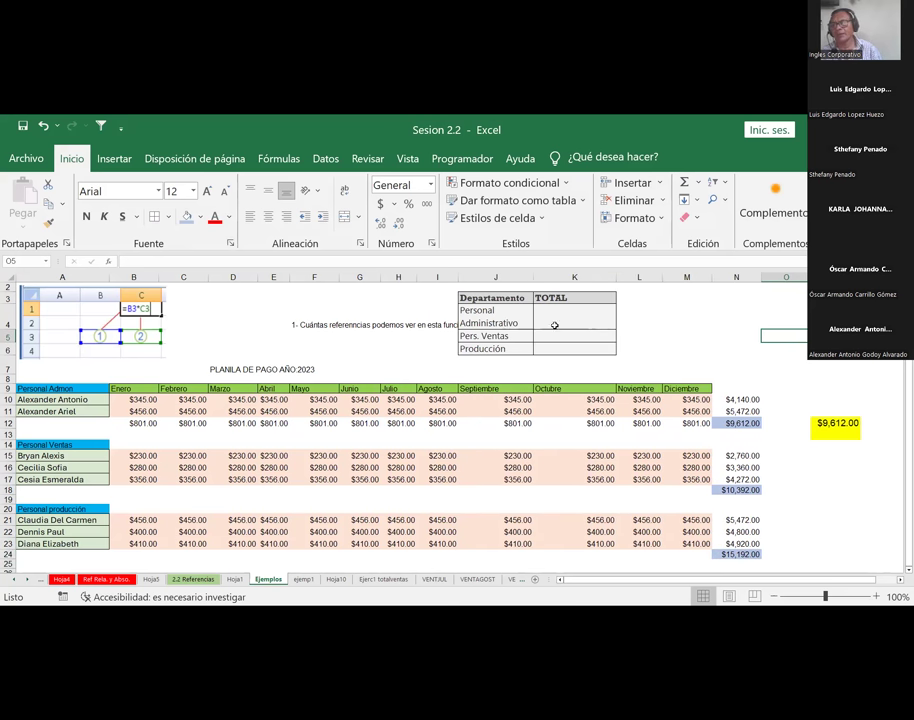
Enter =N10+N11 in K4 for the administrative total of $9,612.00
click(553, 321)
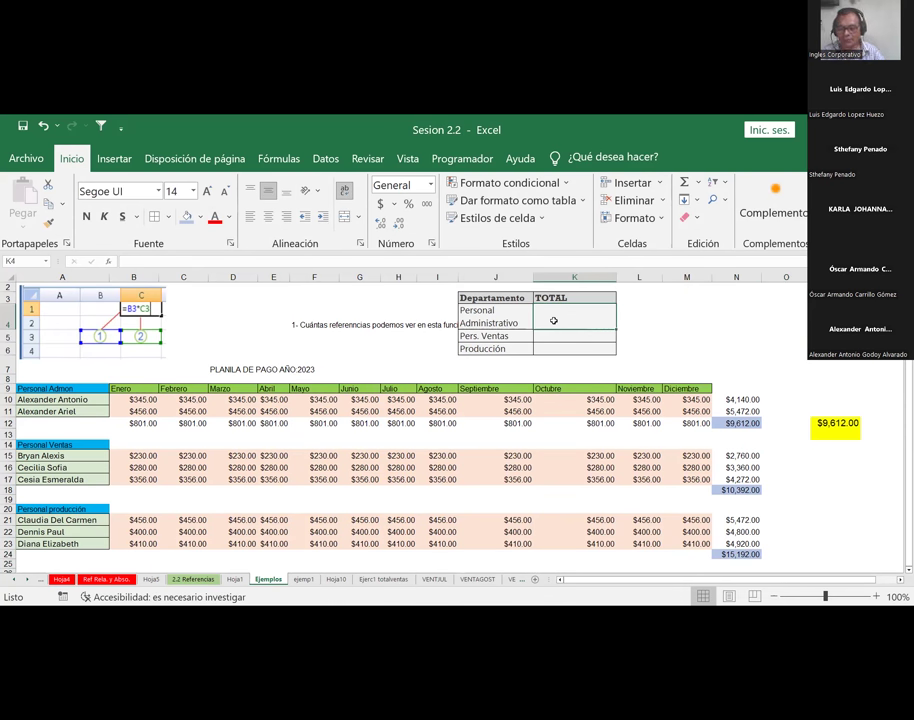
text(=)
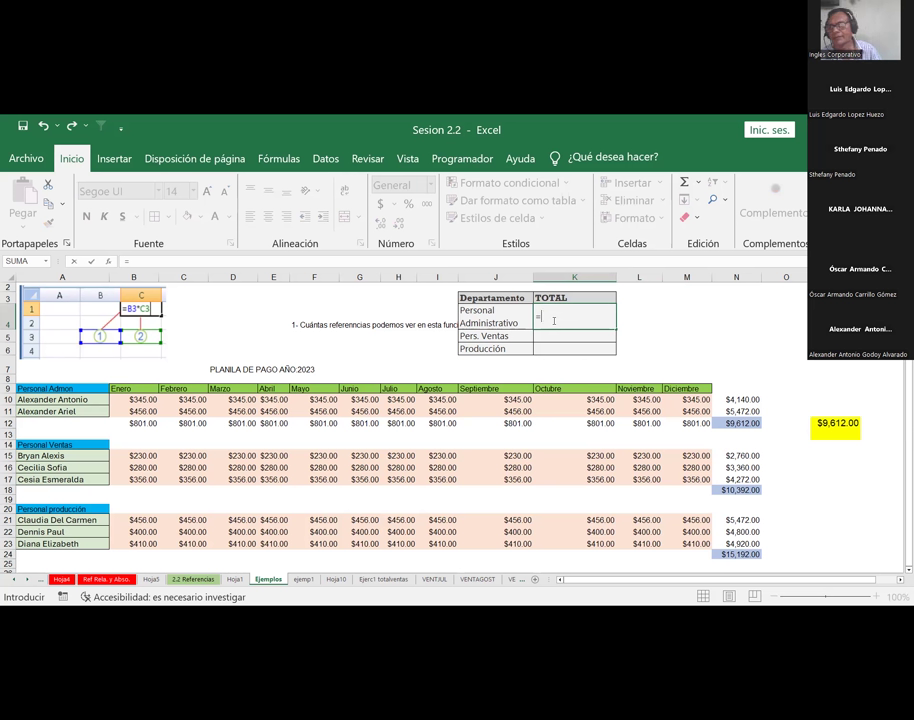
click(752, 399)
text(+)
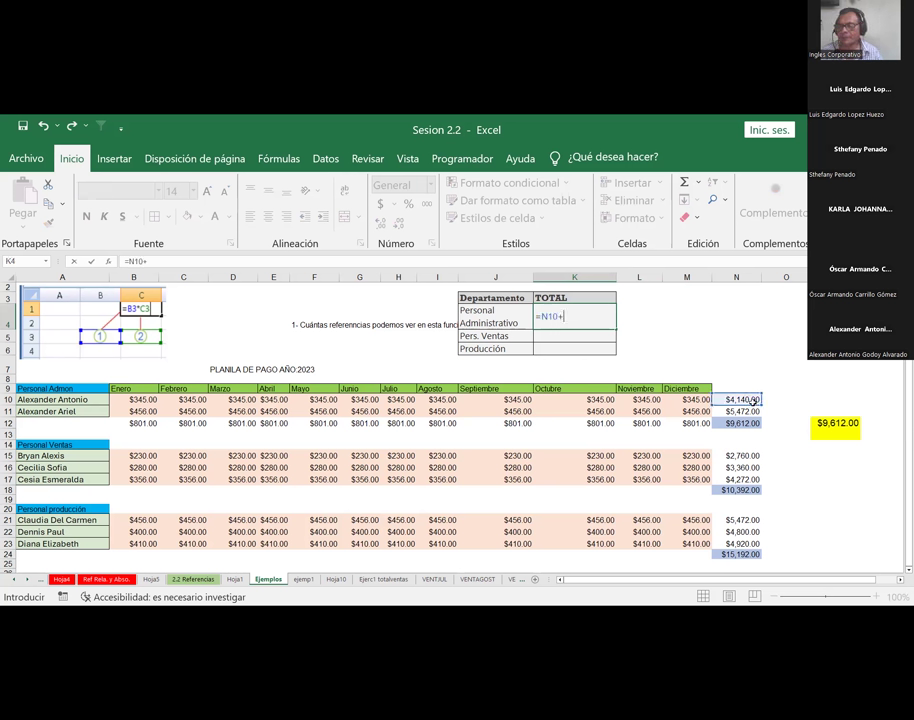
click(752, 411)
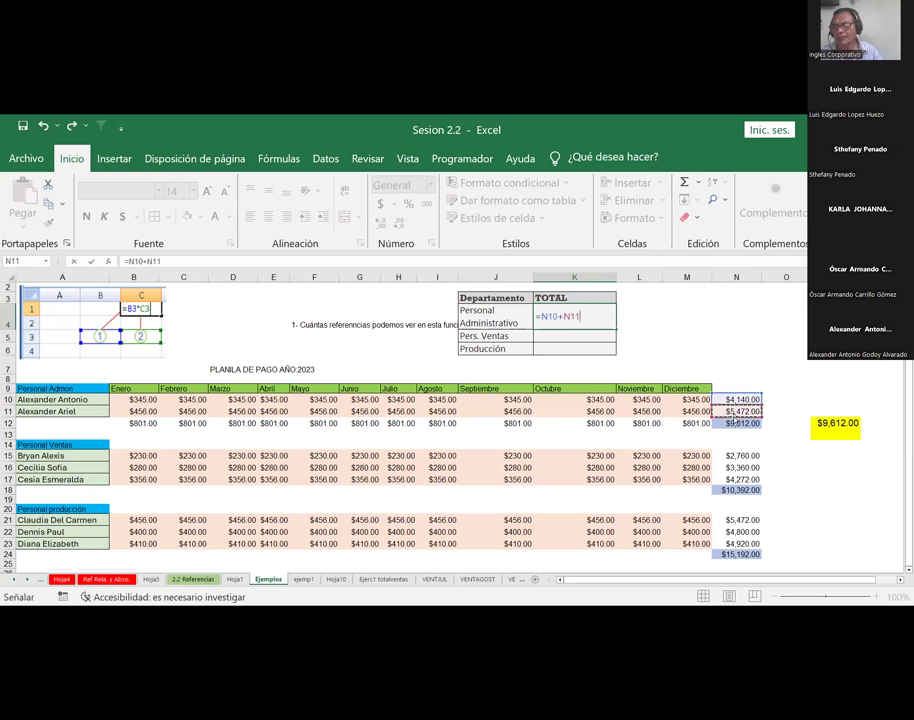
key(Return)
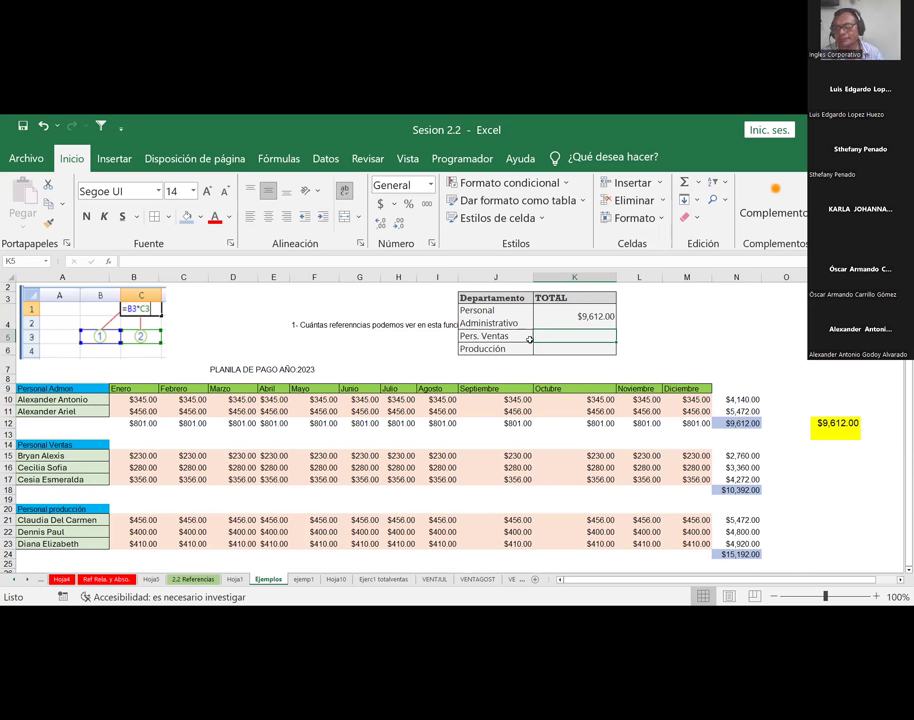
click(590, 317)
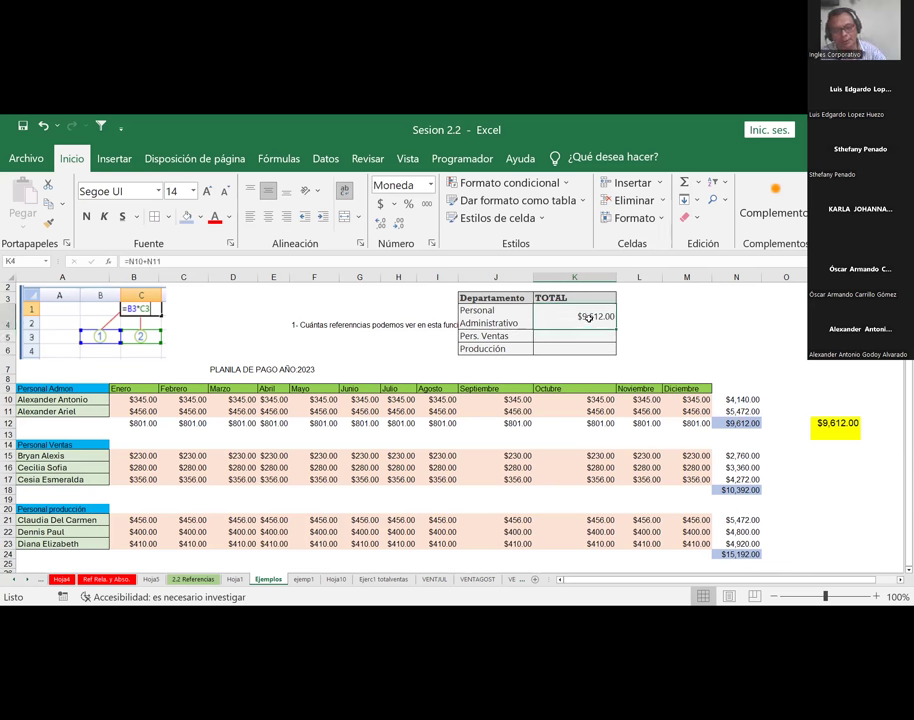
double_click(590, 317)
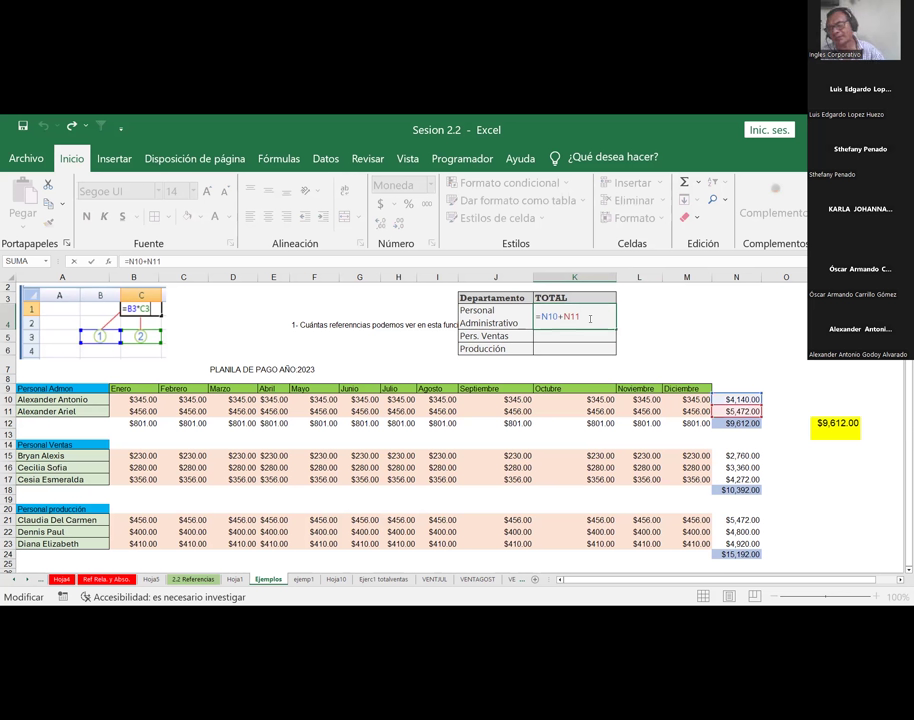
key(Return)
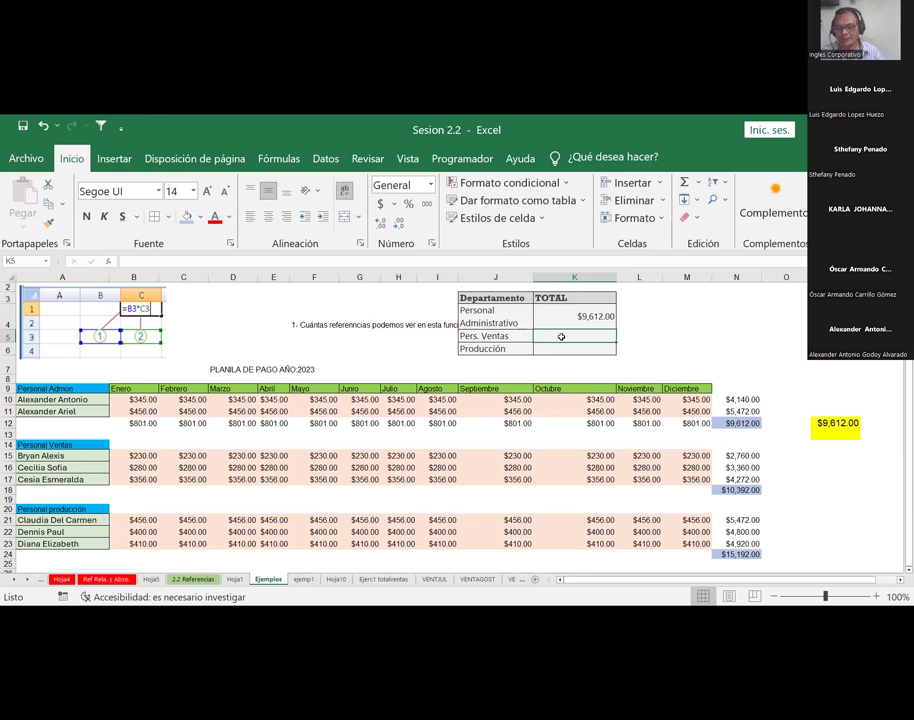
Enter =N18 in K5 for sales and =N21+N22+N23 in K6 for production
text(=)
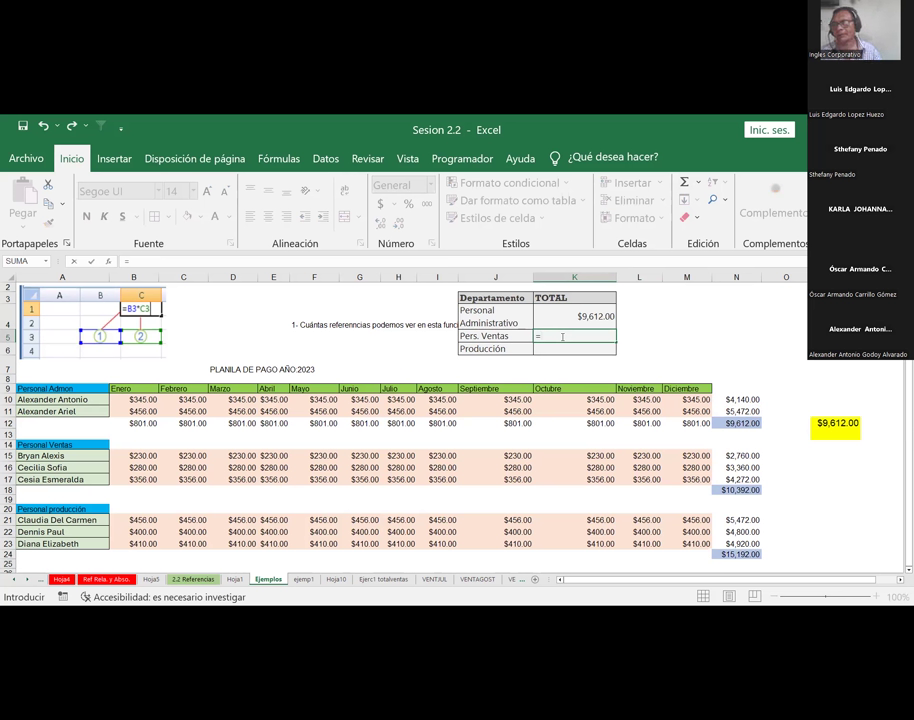
click(740, 490)
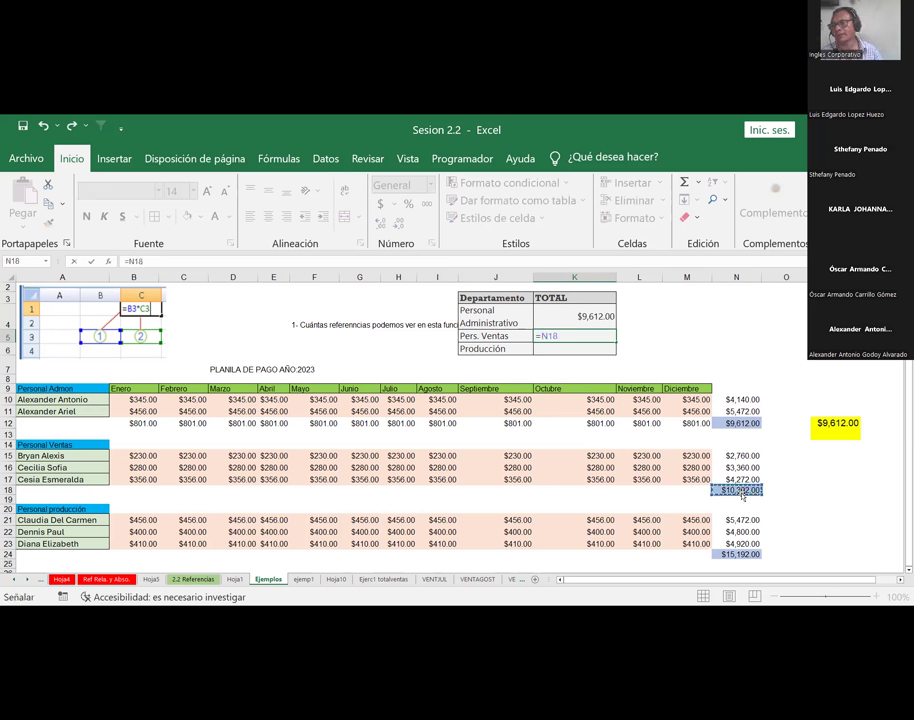
key(Return)
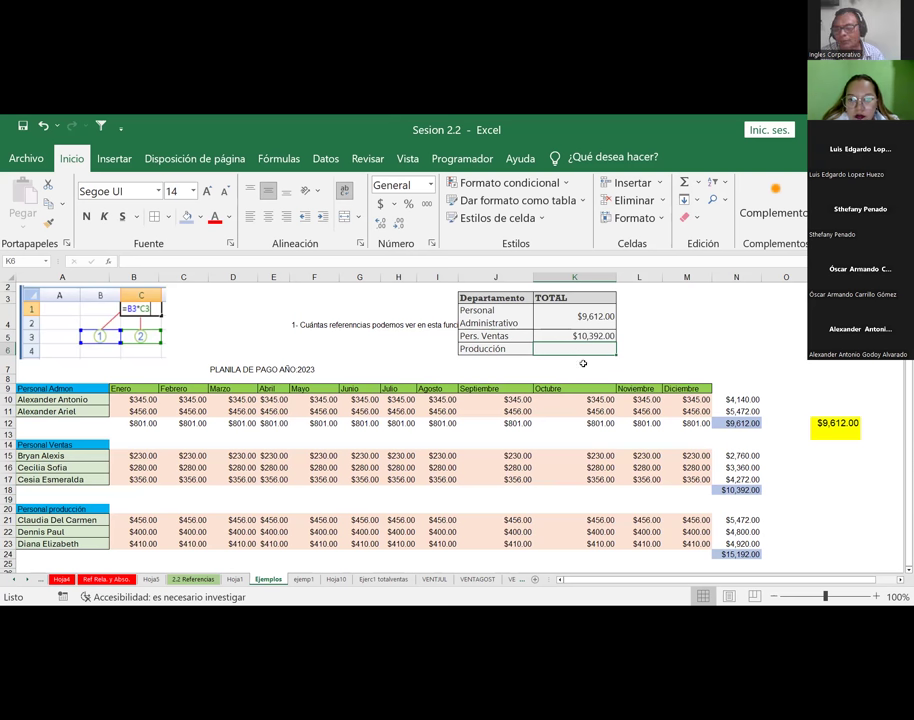
text(=)
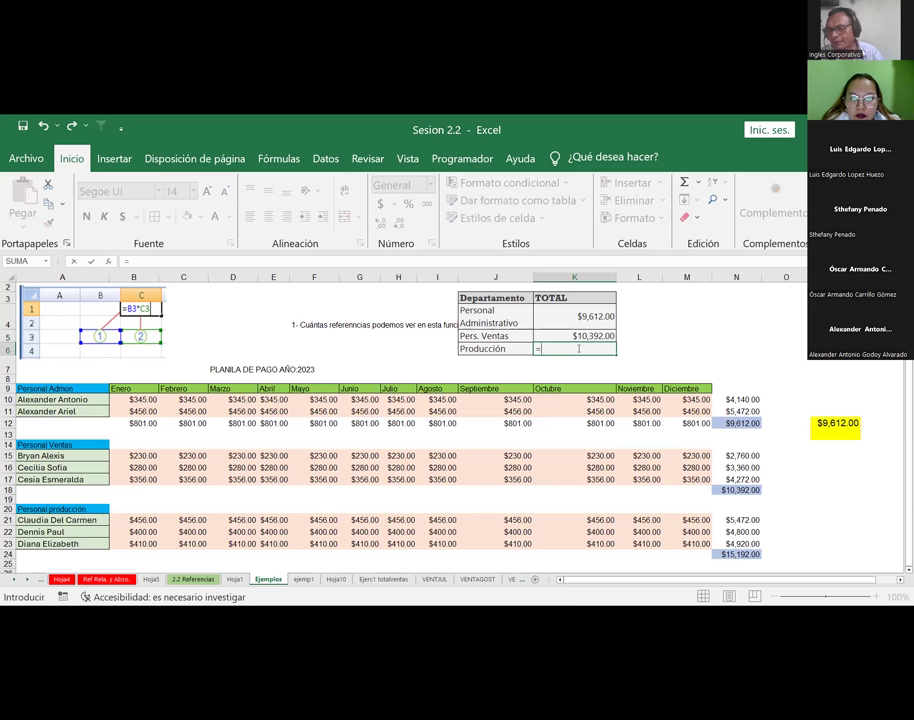
click(728, 519)
text(+)
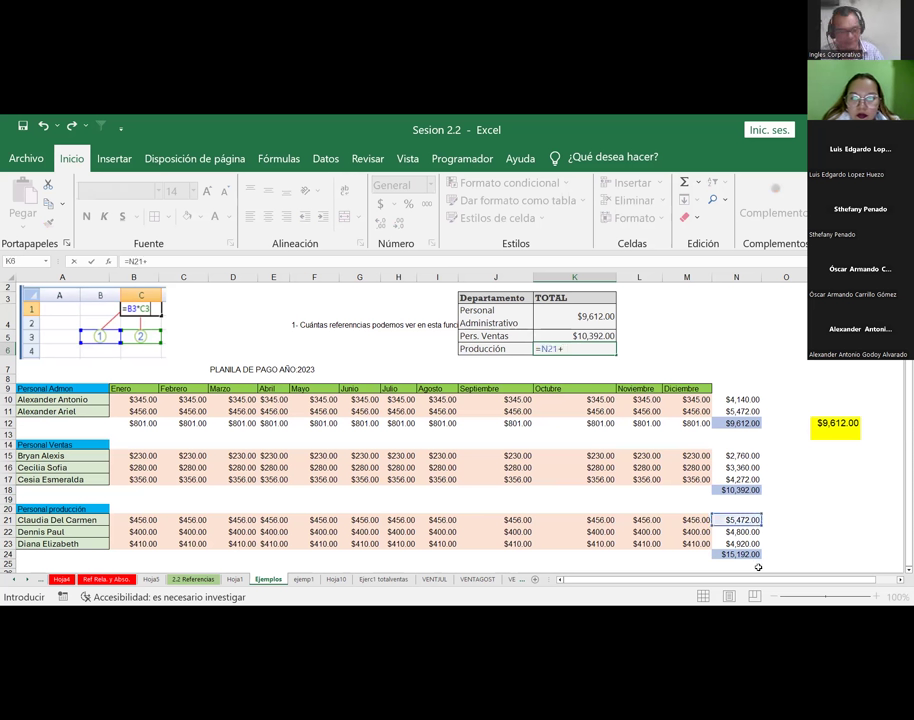
click(742, 537)
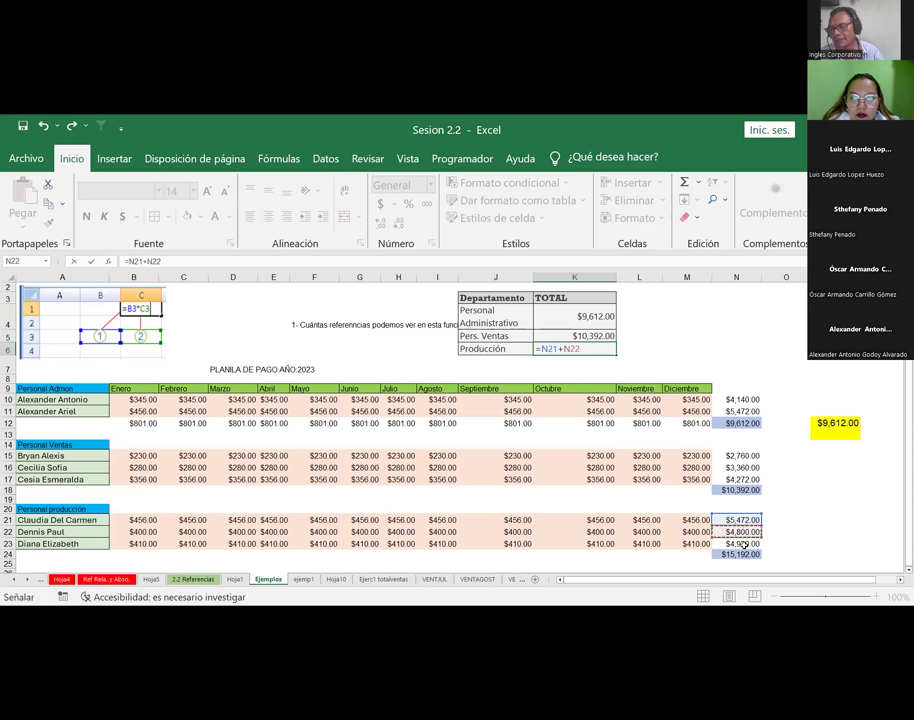
text(+)
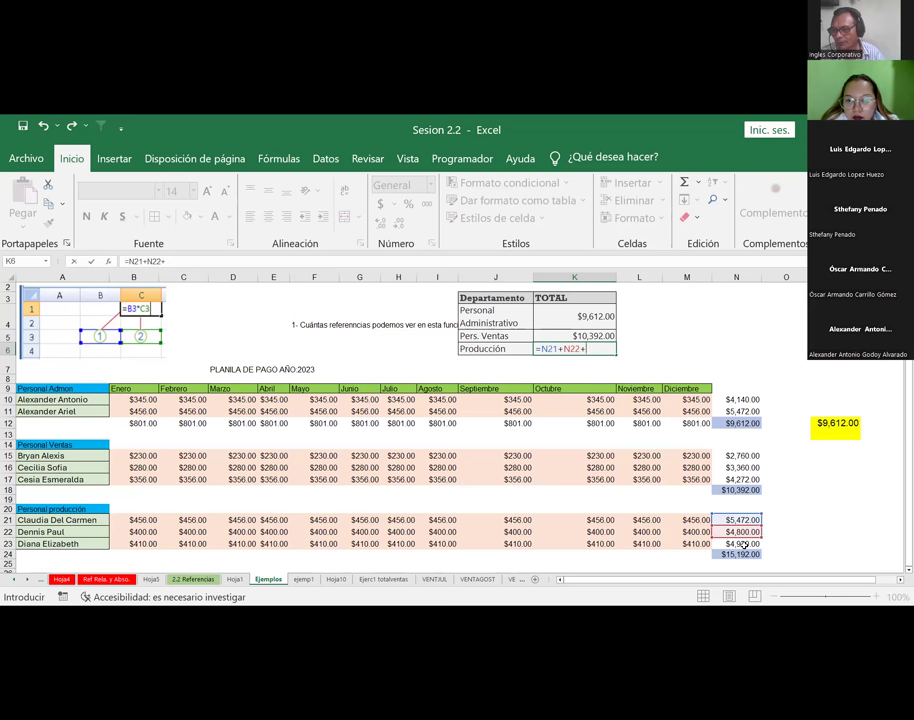
click(743, 544)
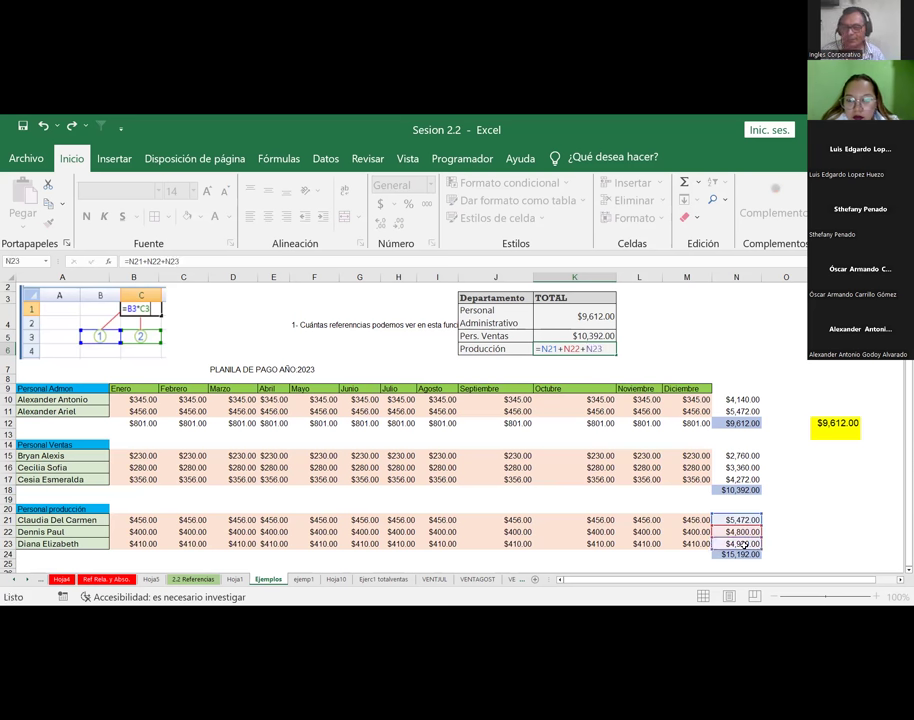
key(Return)
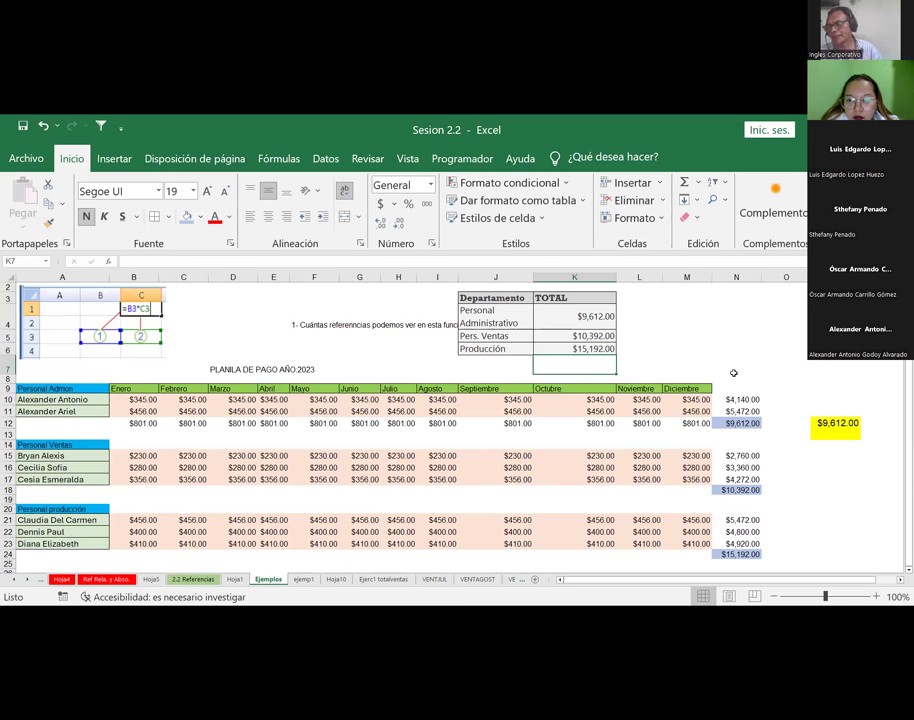
Label J7 TOTAL GRAL and widen column J to fit it
click(687, 335)
click(496, 365)
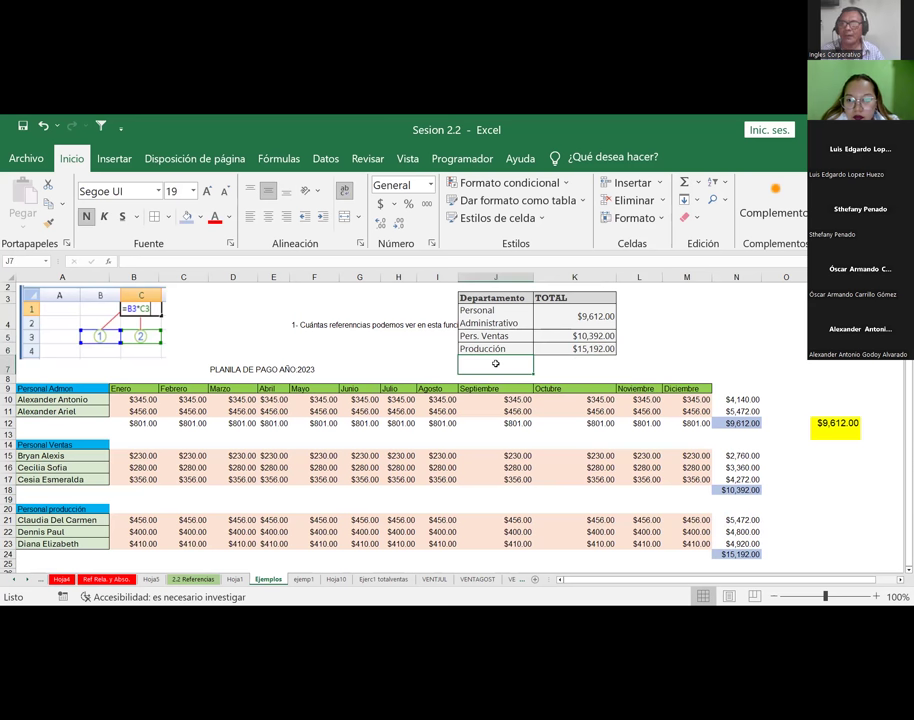
text(TOPTAL)
key(BackSpace)
key(BackSpace)
key(BackSpace)
key(BackSpace)
text(TAL GRAL)
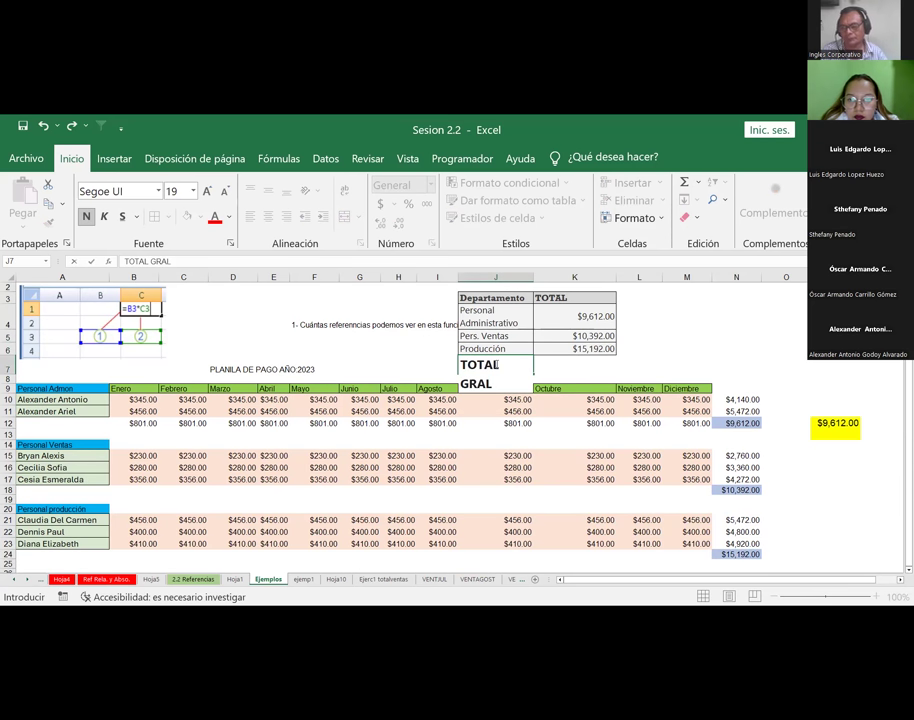
key(Return)
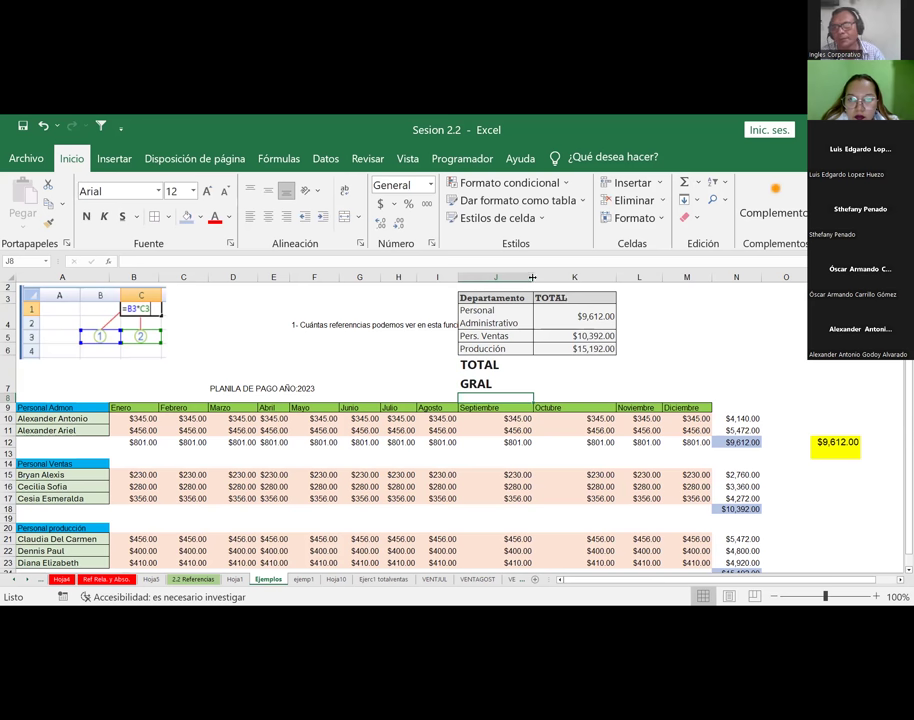
drag(532, 277, 555, 277)
Rename the K3 header to SUBTOTAL and AutoSum the department subtotals into K7 ($35,196.00)
click(592, 297)
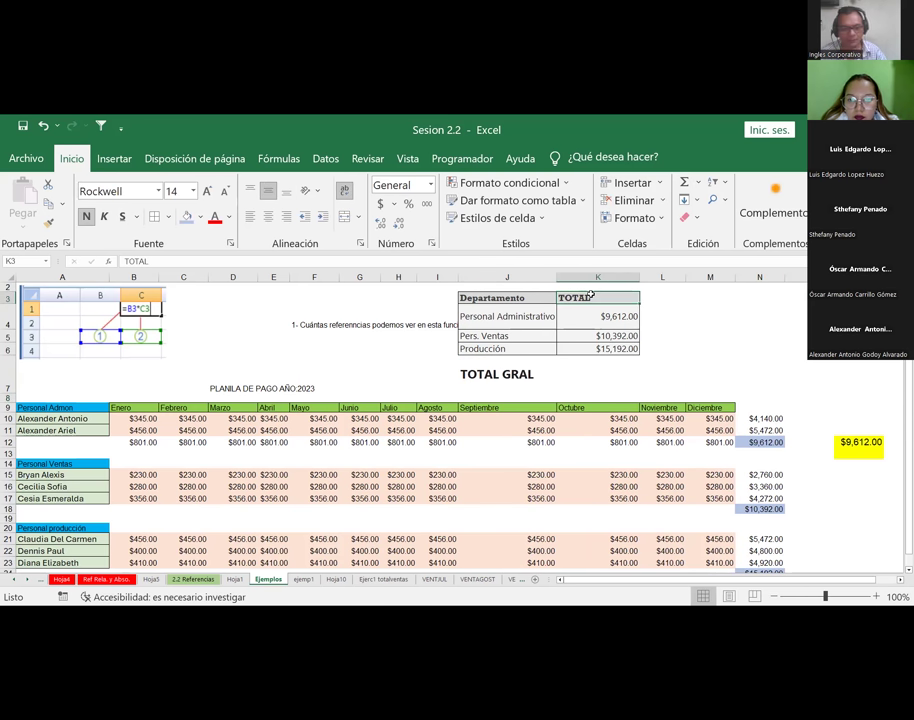
text(SUBTOTAL)
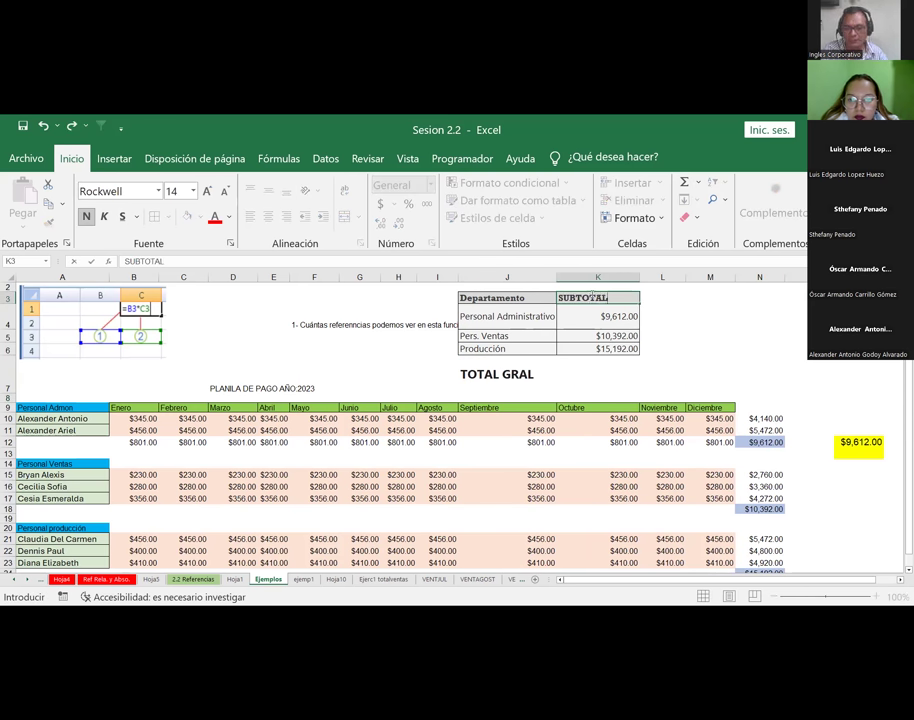
key(Return)
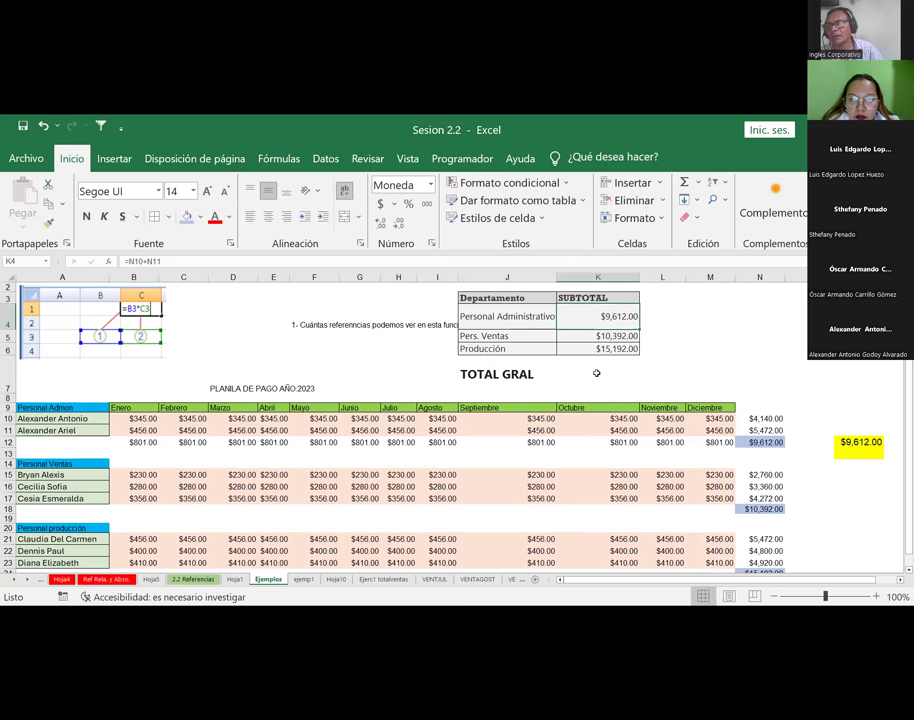
click(596, 373)
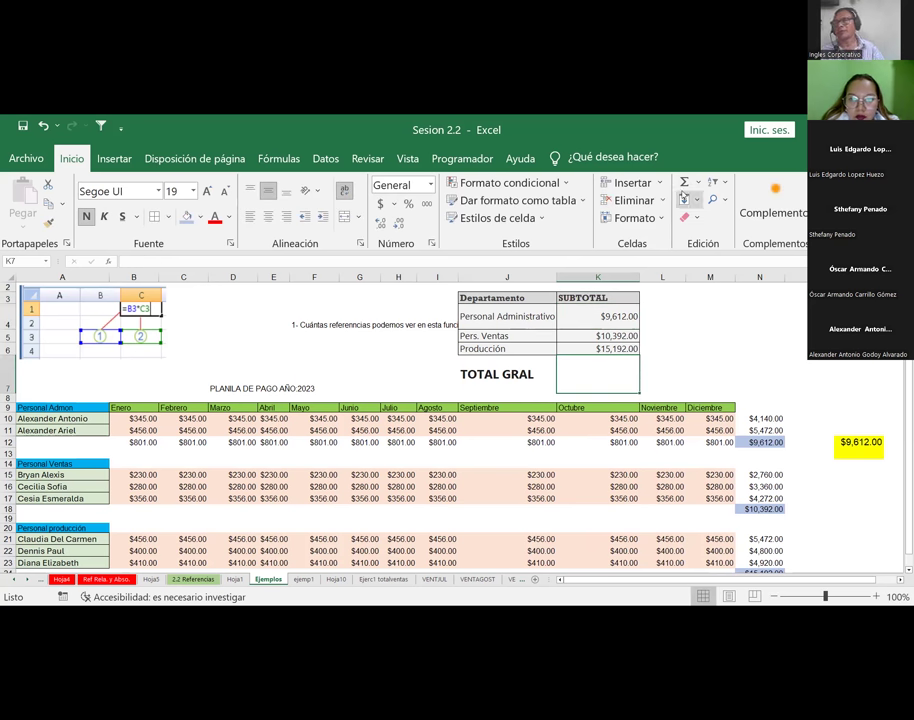
click(685, 182)
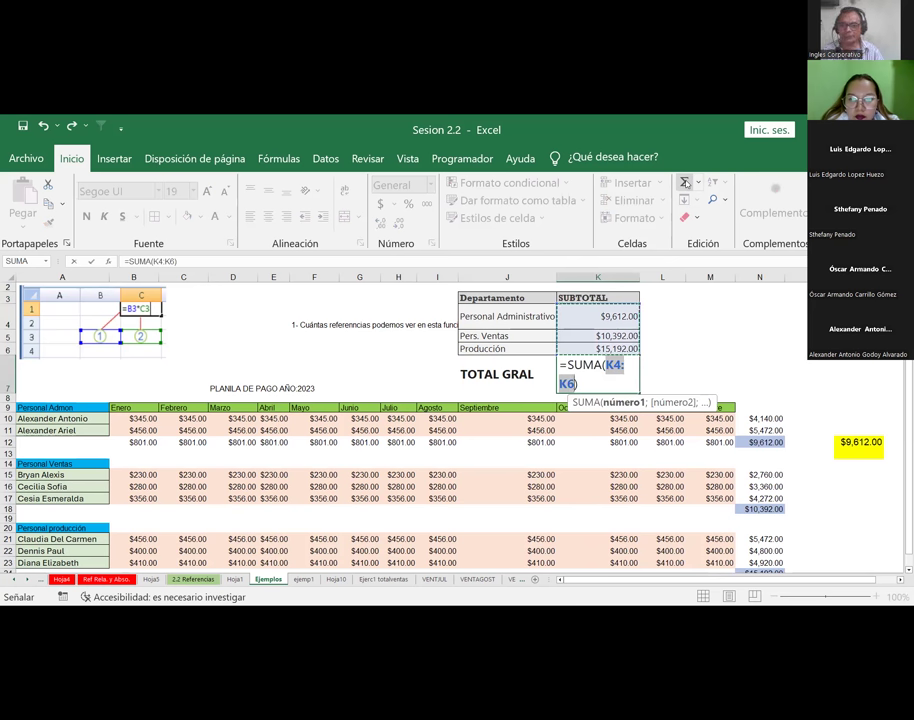
key(Return)
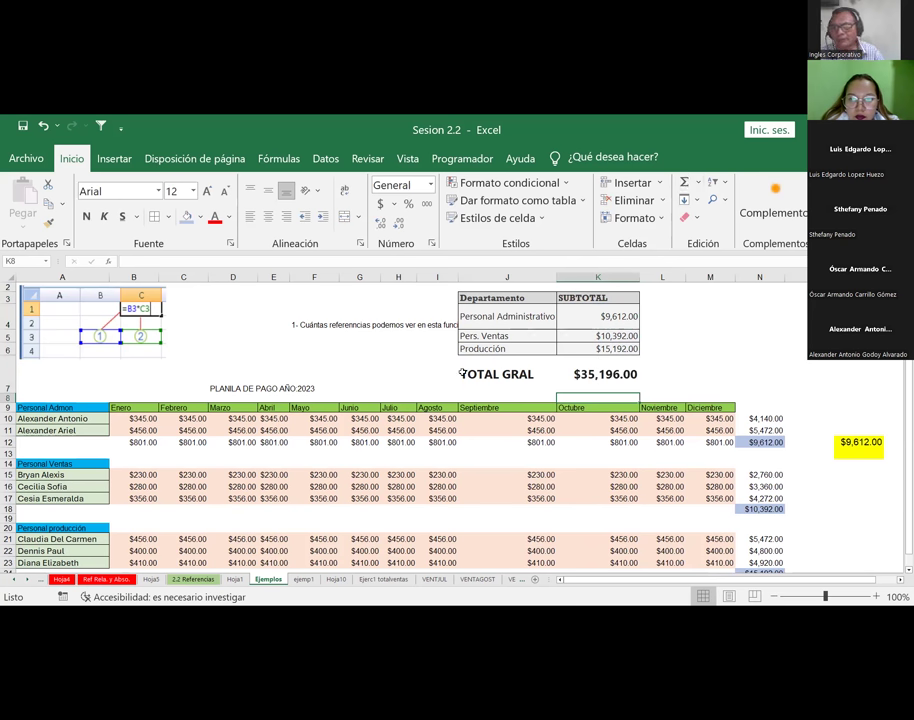
Give the TOTAL GRAL row J7:K7 an orange fill
drag(467, 374, 600, 374)
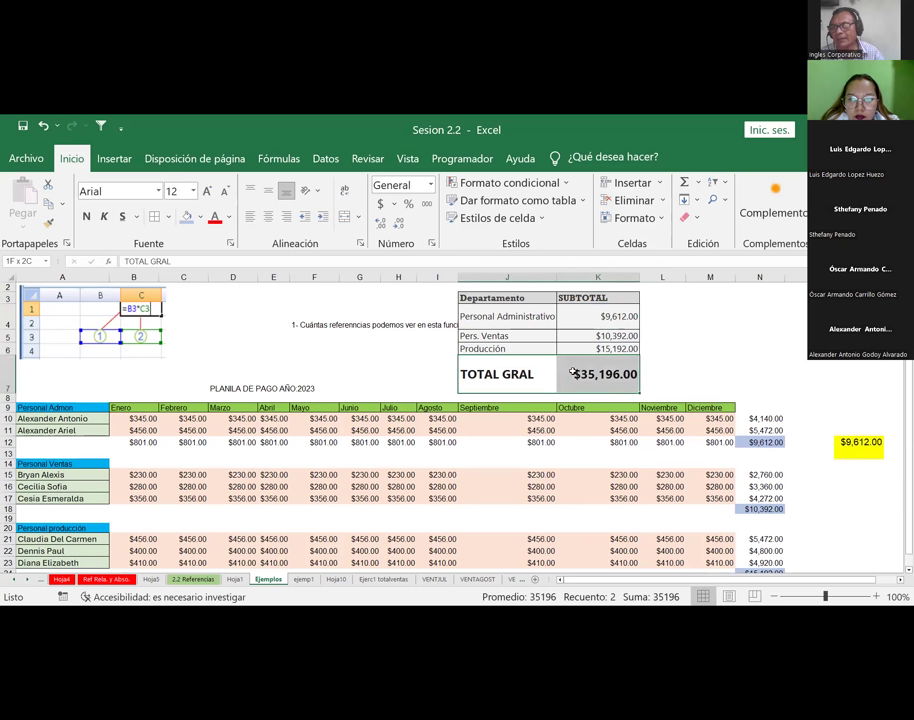
click(200, 219)
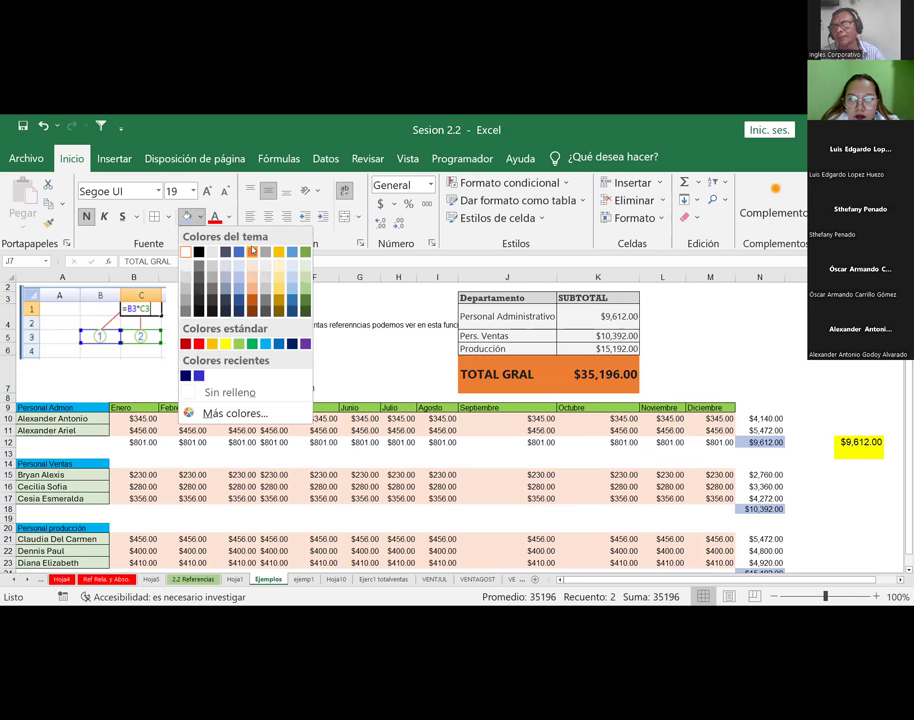
click(697, 358)
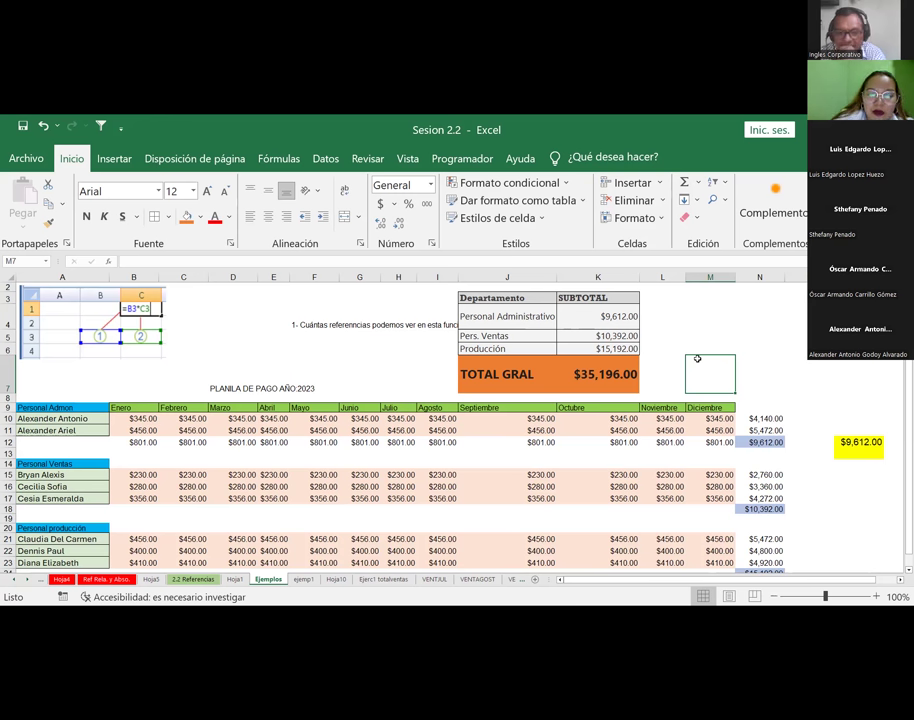
On sheet ejemp1, clear the shaded grade block and check which grades the first Promedio formula averages
click(301, 580)
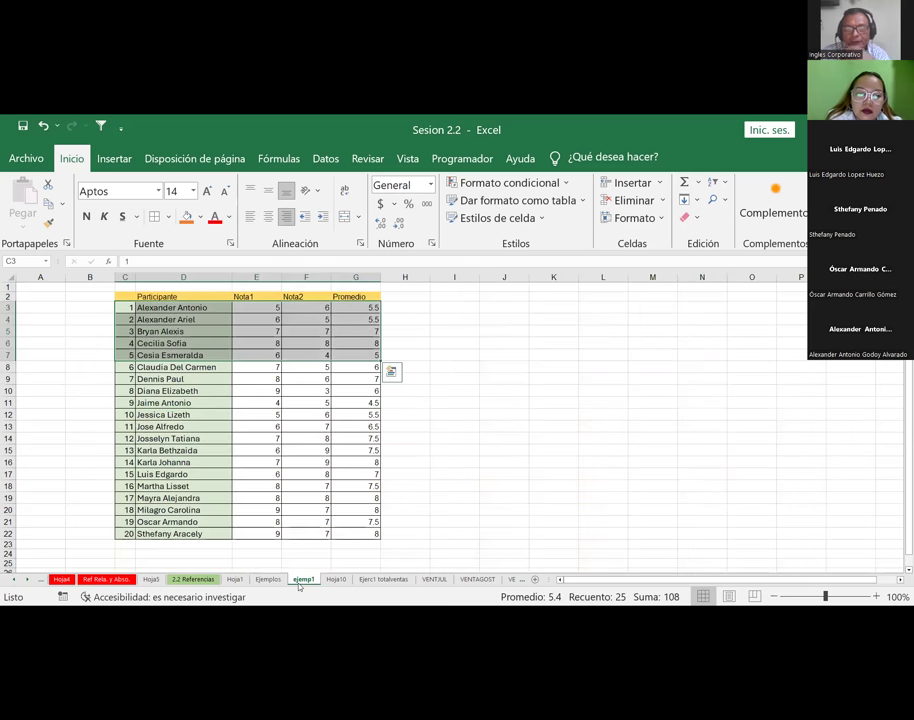
click(490, 389)
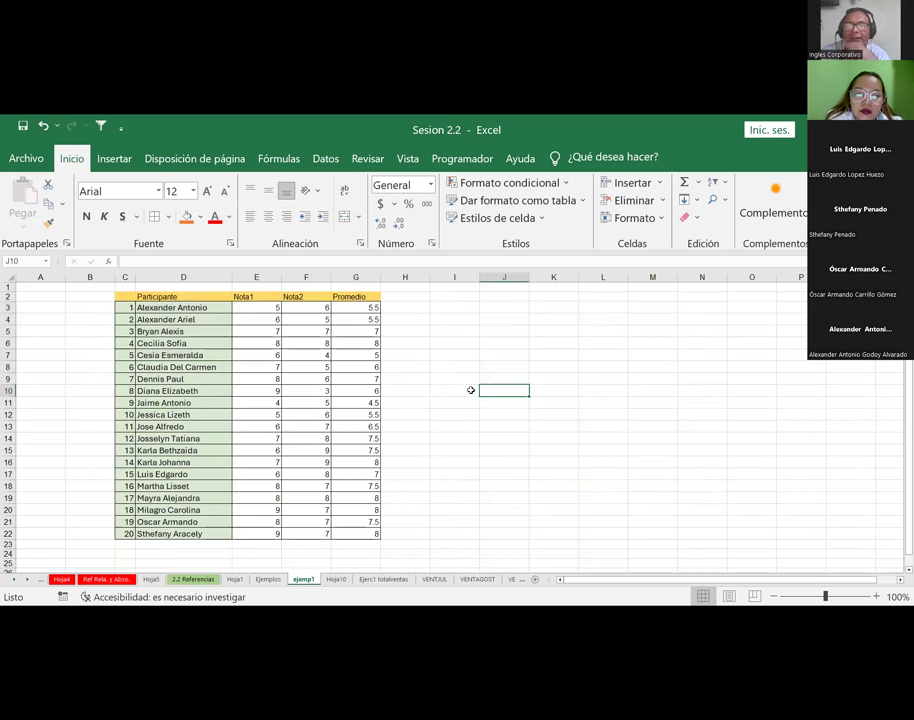
click(347, 319)
click(347, 308)
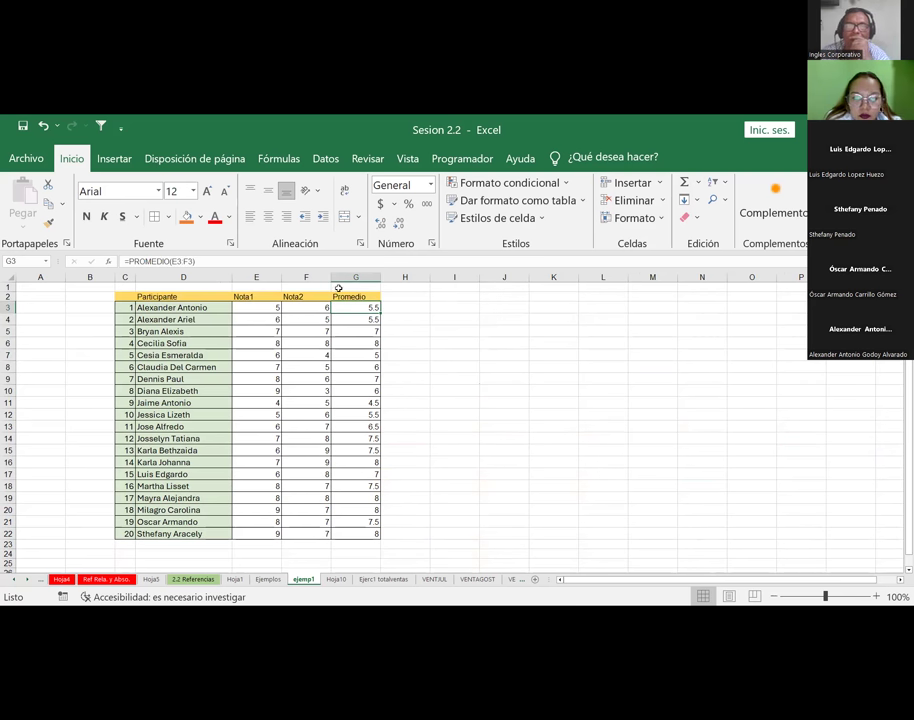
double_click(350, 306)
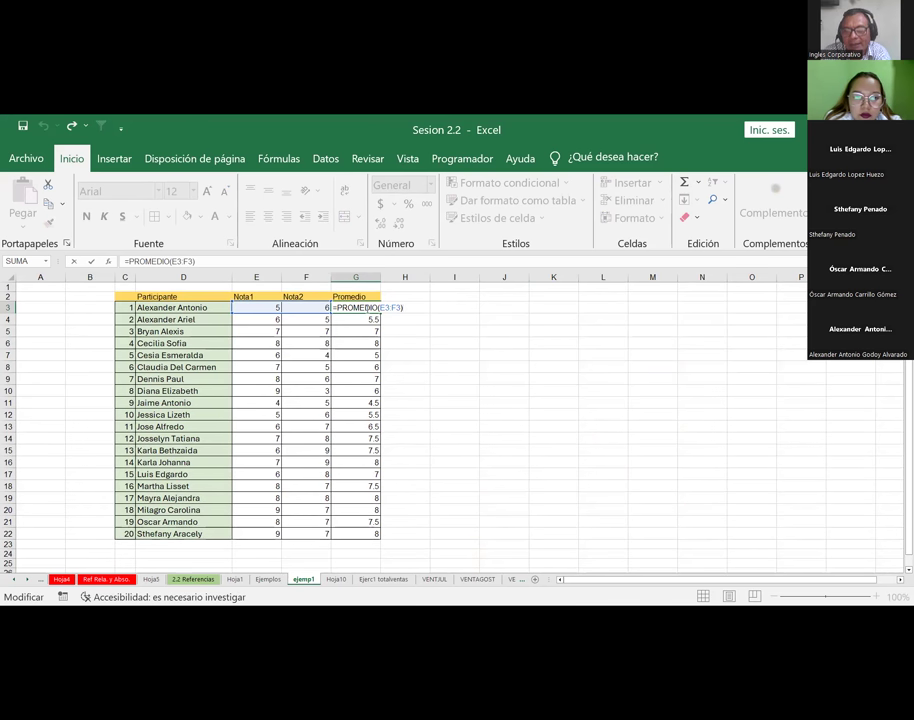
click(418, 342)
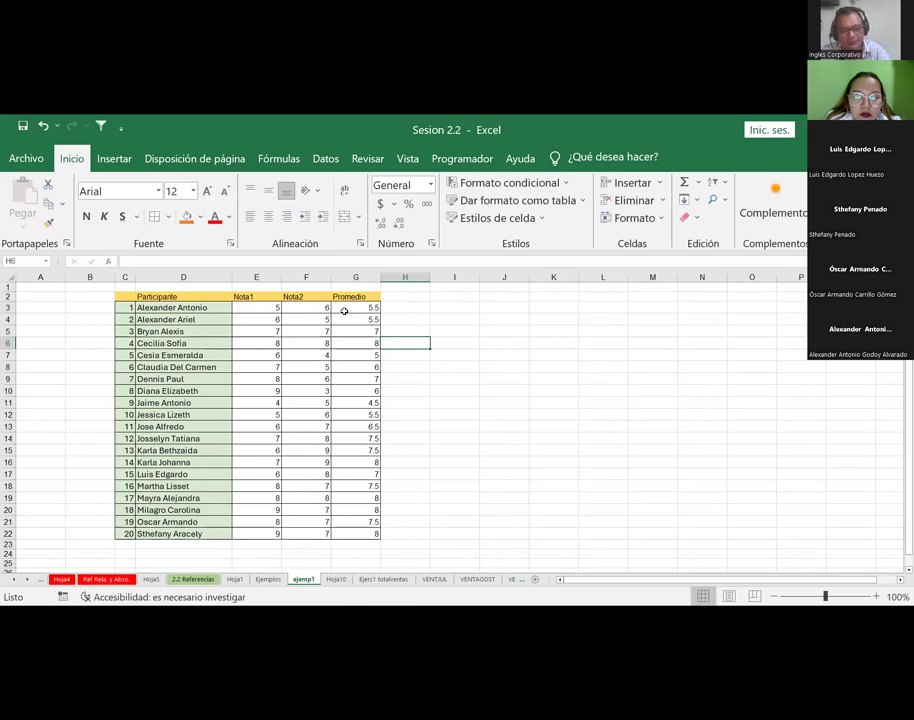
Insert a new column before Promedio and title it Nota3
click(356, 278)
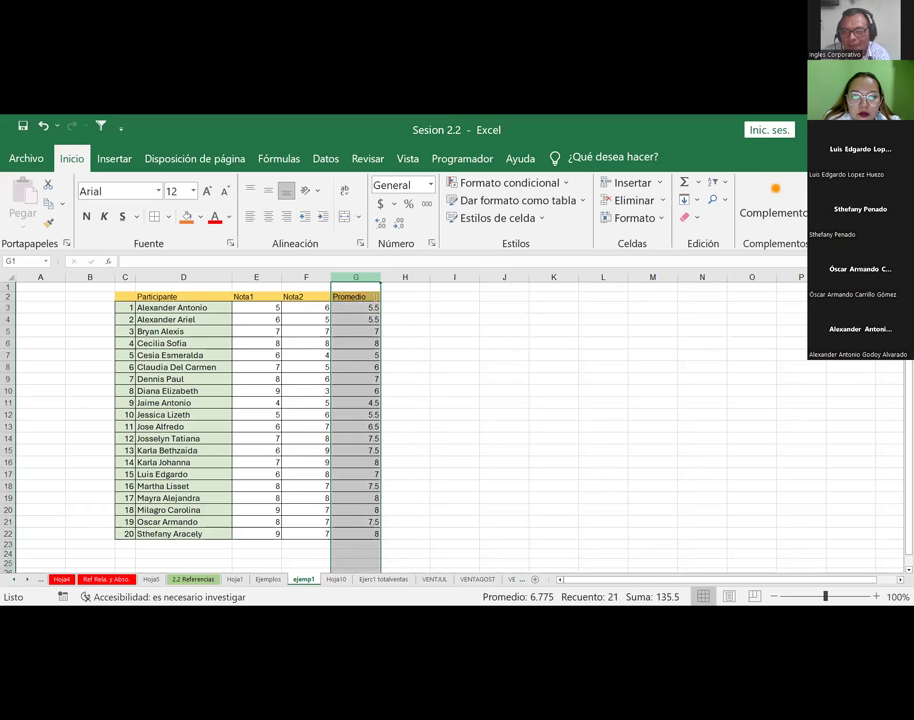
key(ctrl+plus)
click(352, 297)
text(nota3)
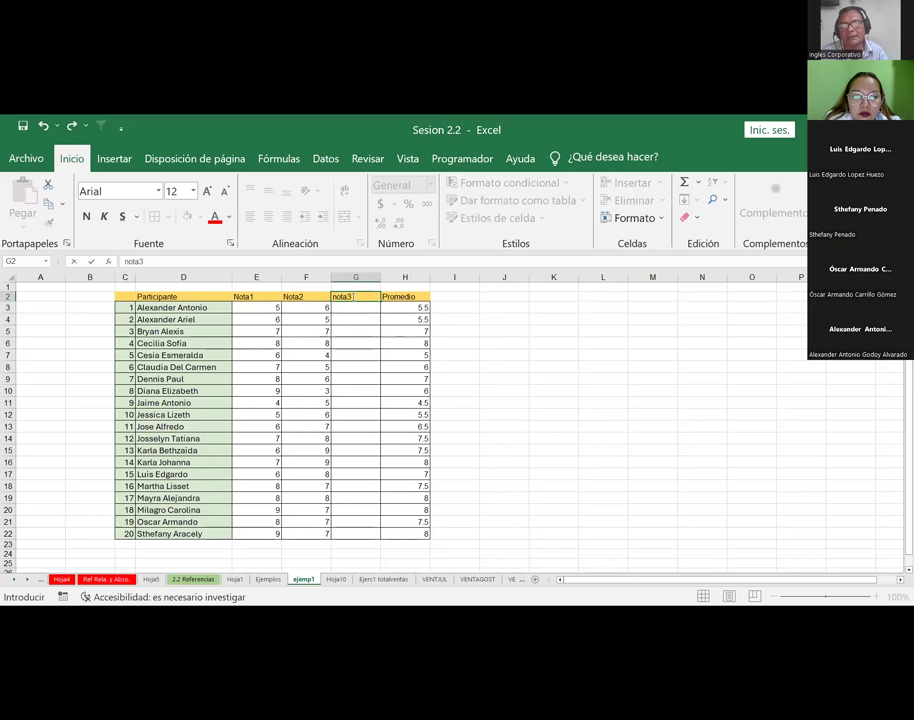
key(Return)
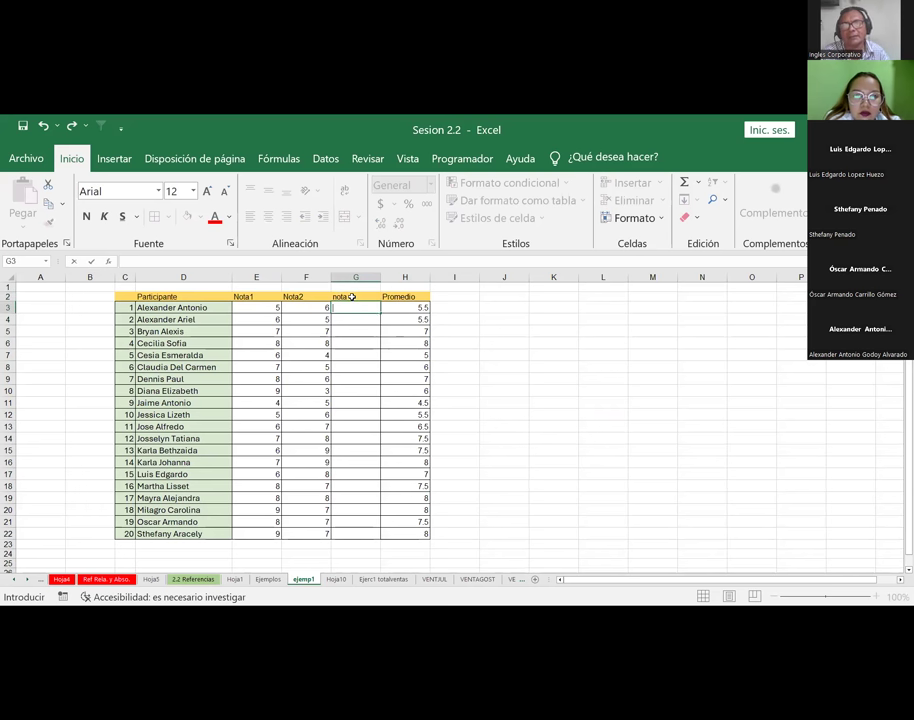
click(352, 297)
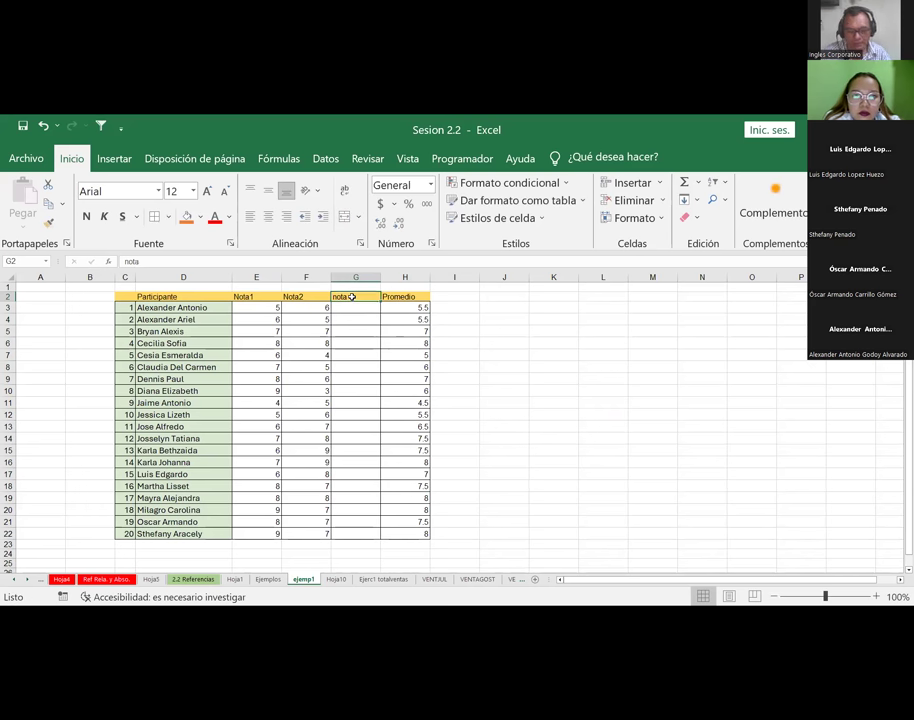
text(Nota3)
key(Return)
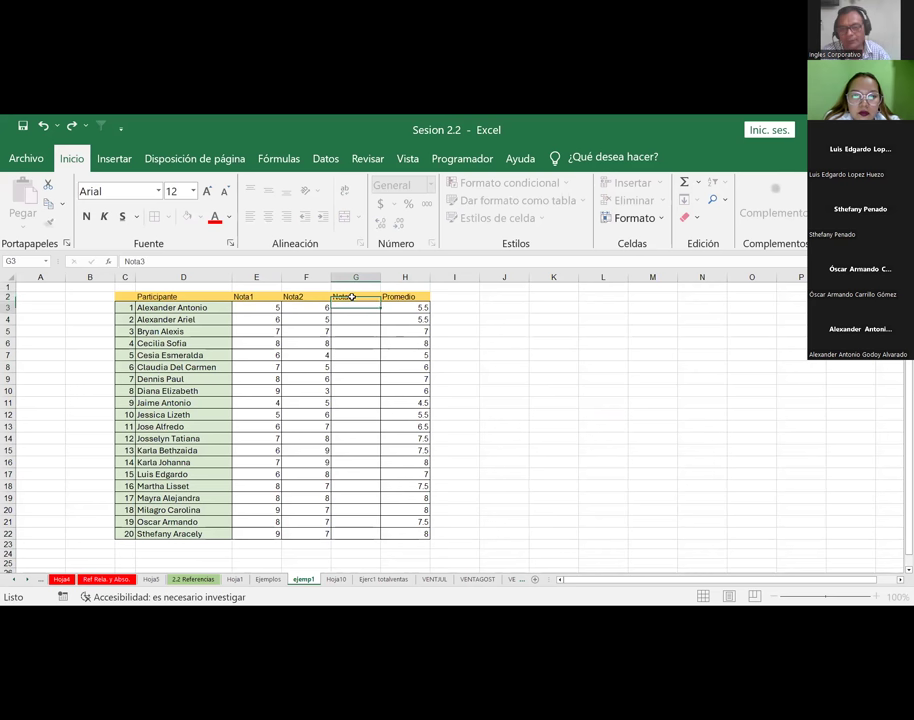
Enter the Nota3 grades (8 9 8 8, then alternating 7 and 8) down to G22
text(8)
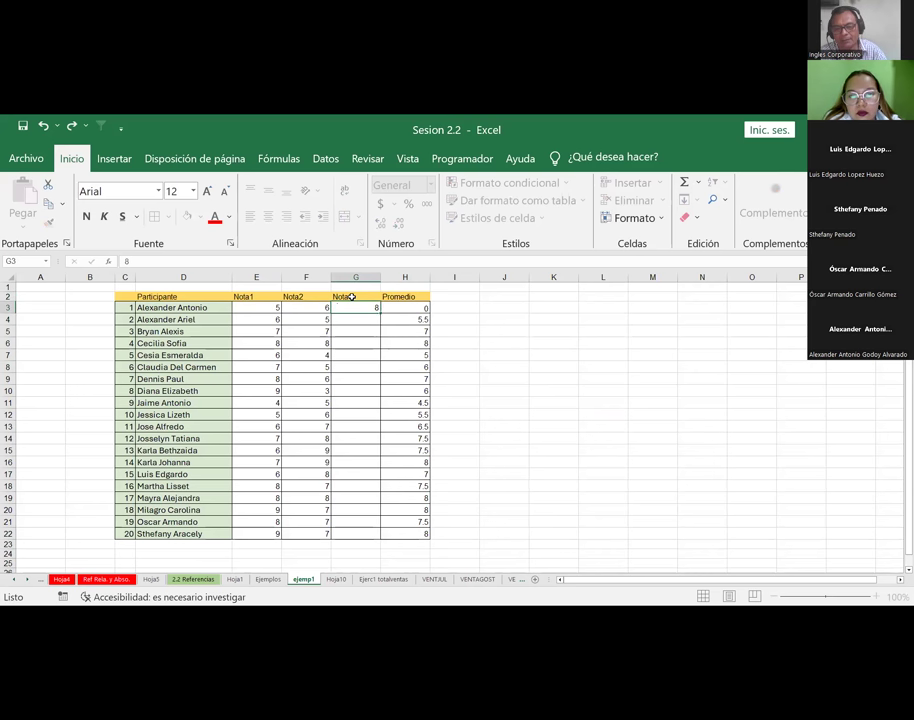
text( 9 8 8)
key(Return)
key(Up)
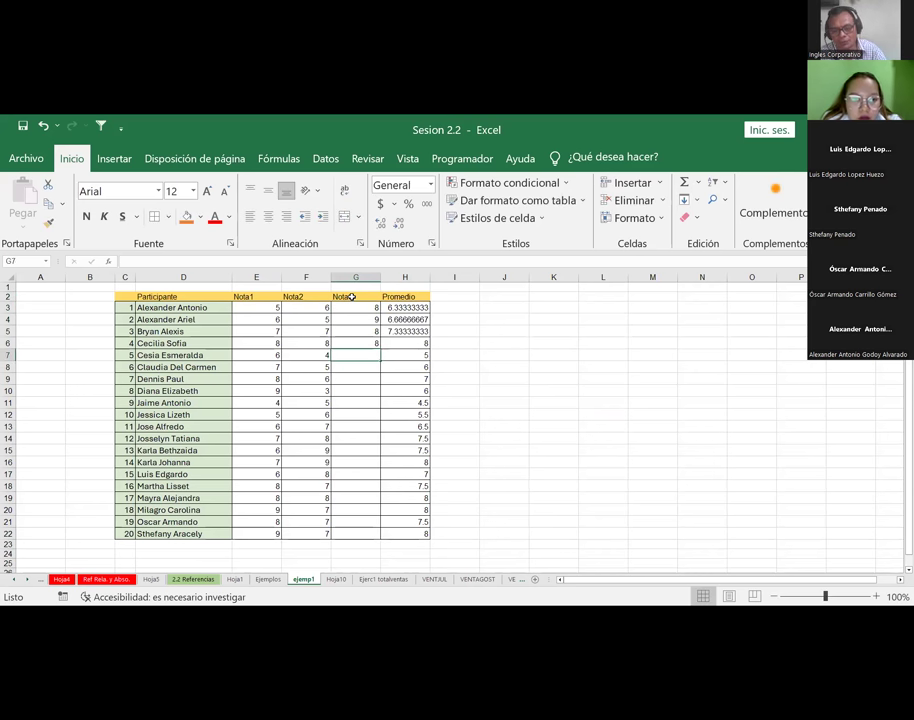
text(7 8 7 8 7 8 7 8 7 8 7 8 7 8 7 8)
key(Return)
key(Up)
key(Up)
key(Up)
key(Up)
key(Up)
key(Up)
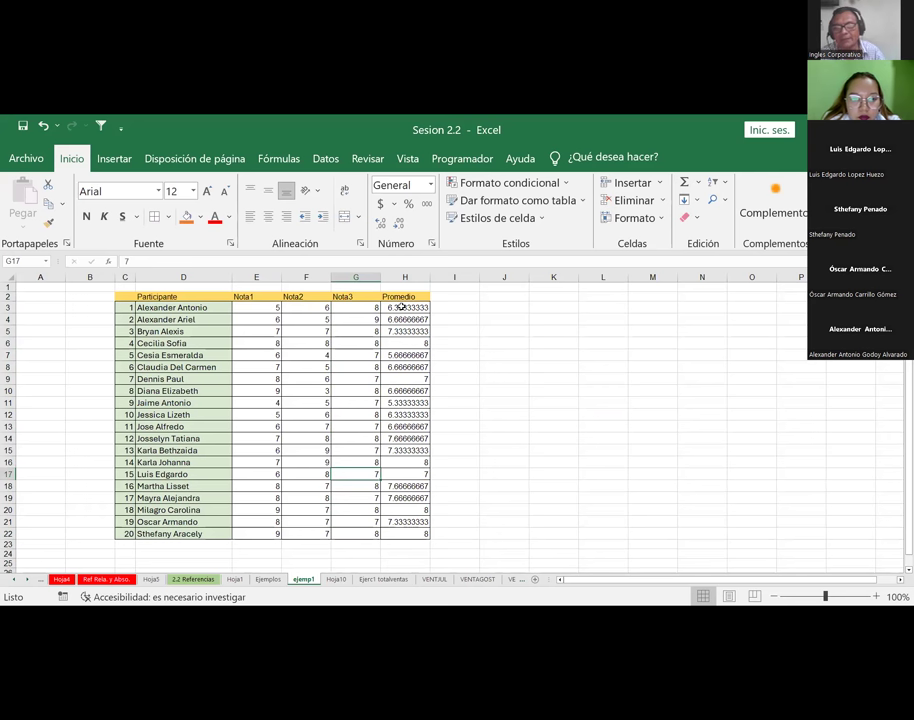
Show the Promedio values in H3:H22 with one decimal place
drag(405, 308, 405, 498)
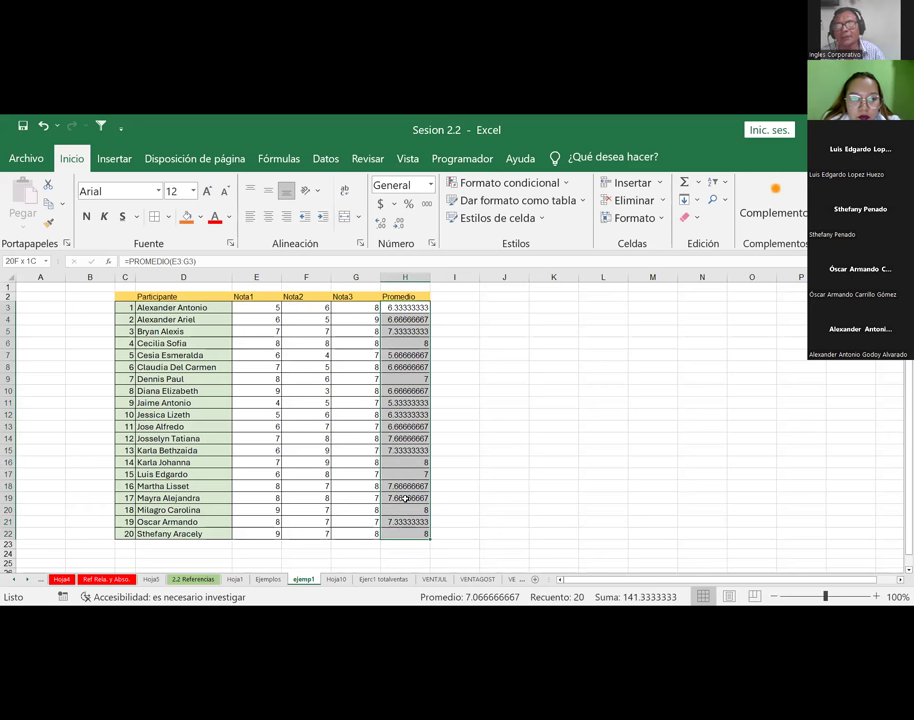
double_click(399, 222)
double_click(399, 222)
click(399, 222)
double_click(399, 222)
click(399, 222)
click(381, 222)
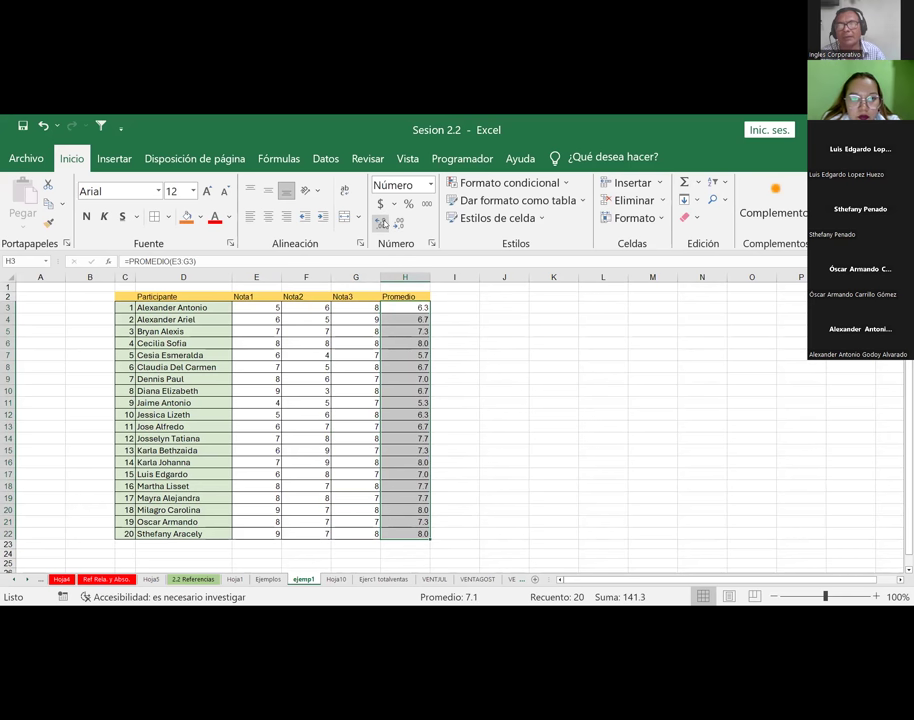
click(515, 375)
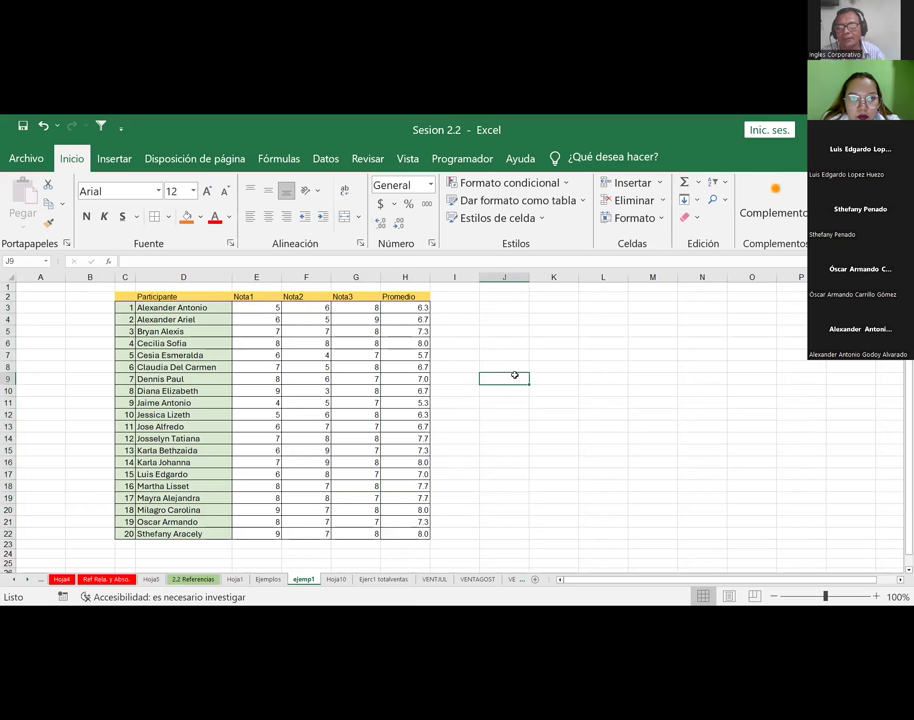
click(413, 310)
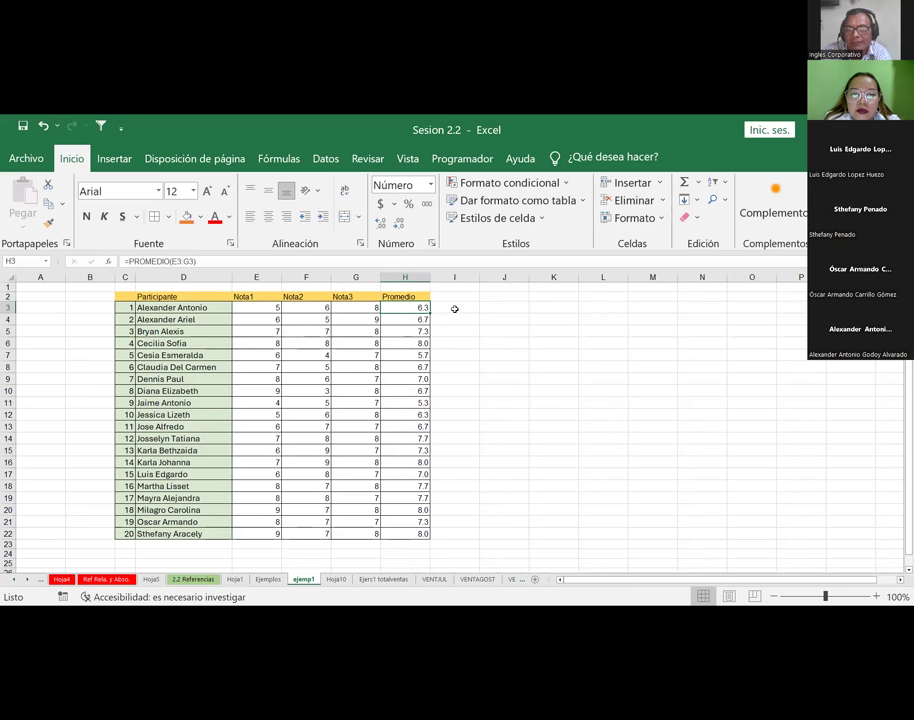
Enter a manual average formula in I3 adding Nota1, Nota2 and Nota3, divided by 3
click(466, 307)
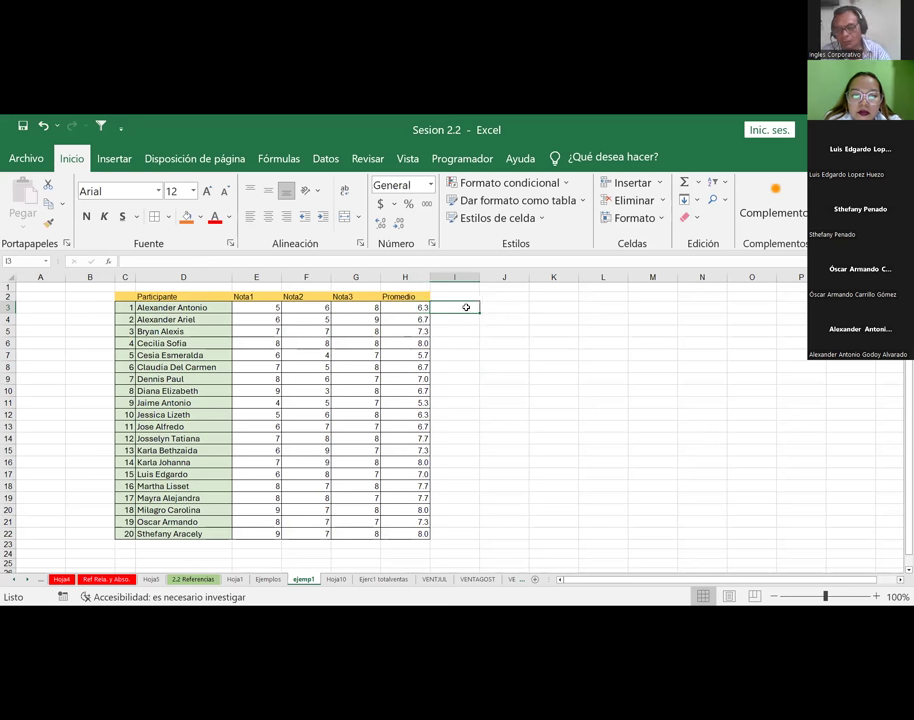
text(=)
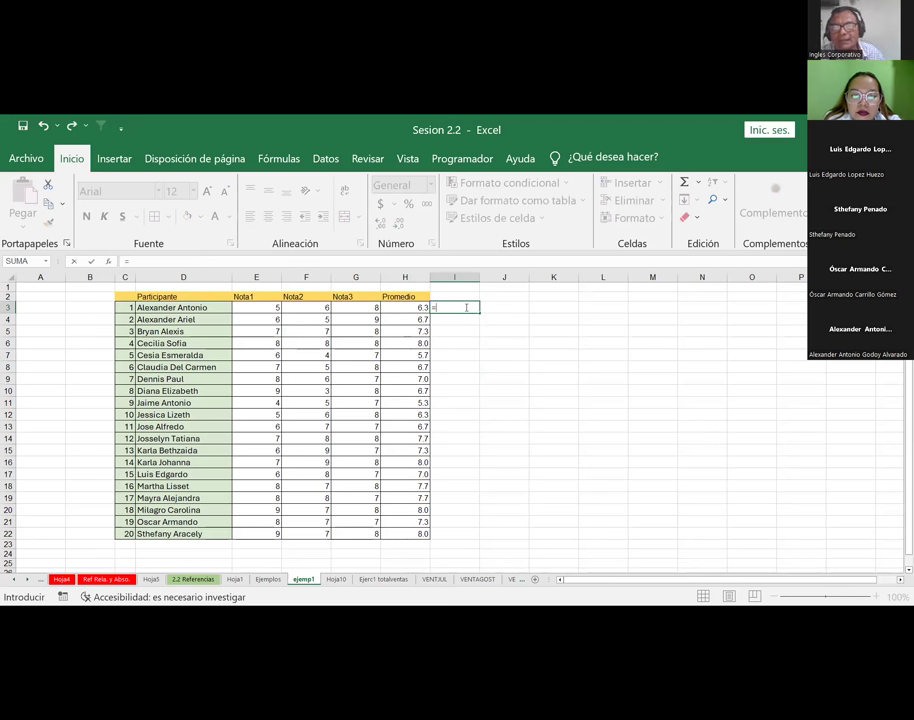
click(272, 307)
text(+)
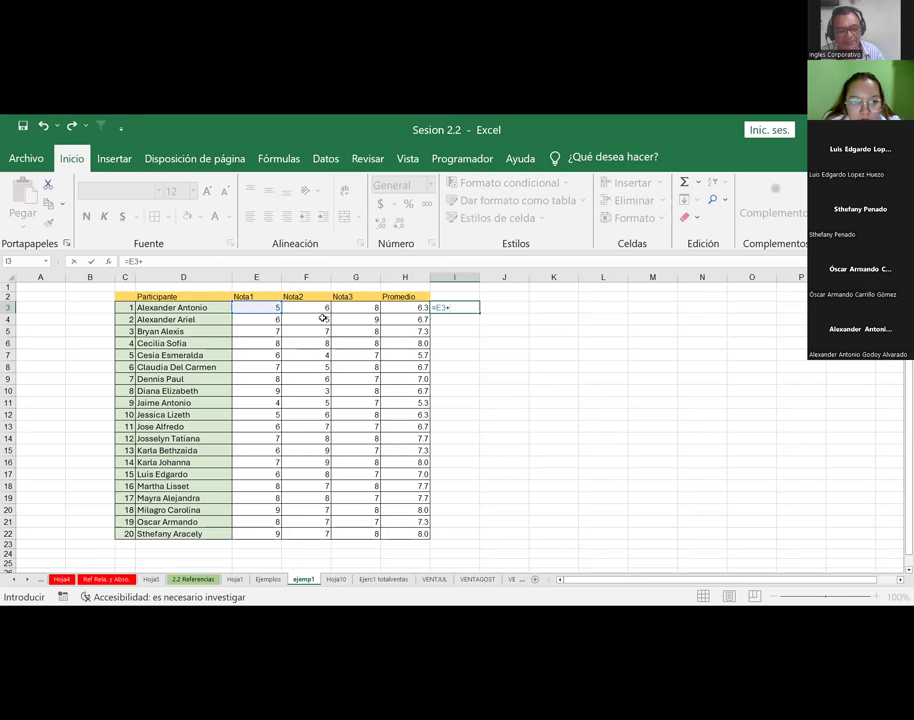
click(315, 309)
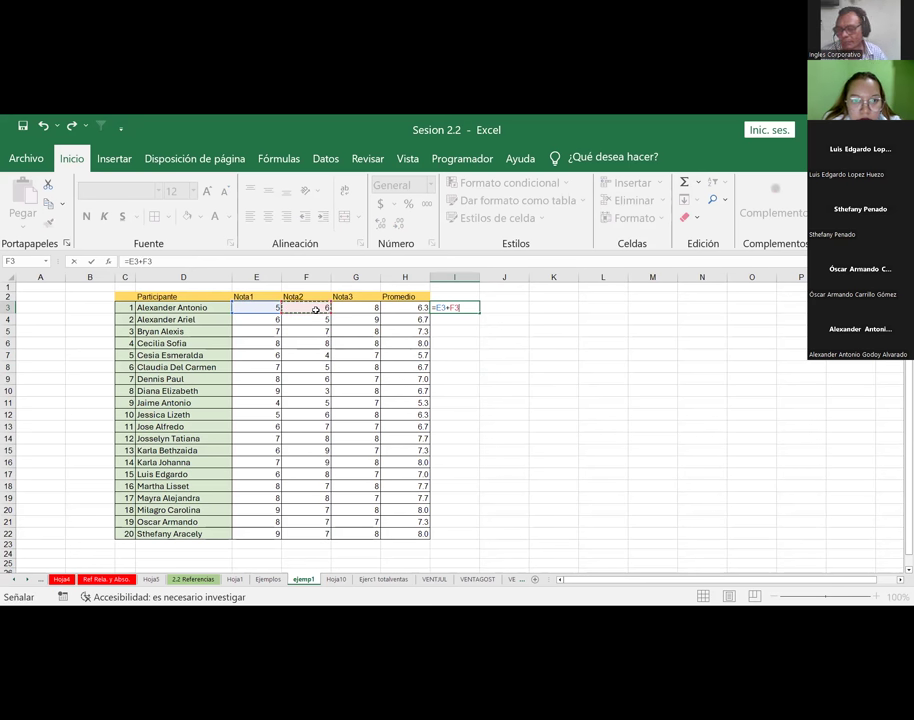
text(+)
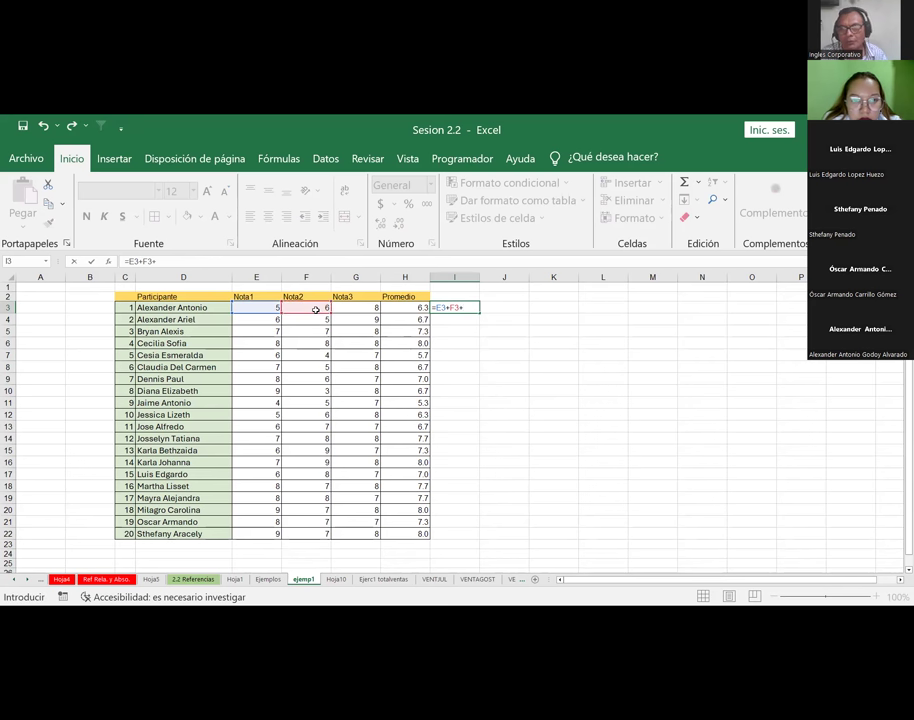
click(362, 308)
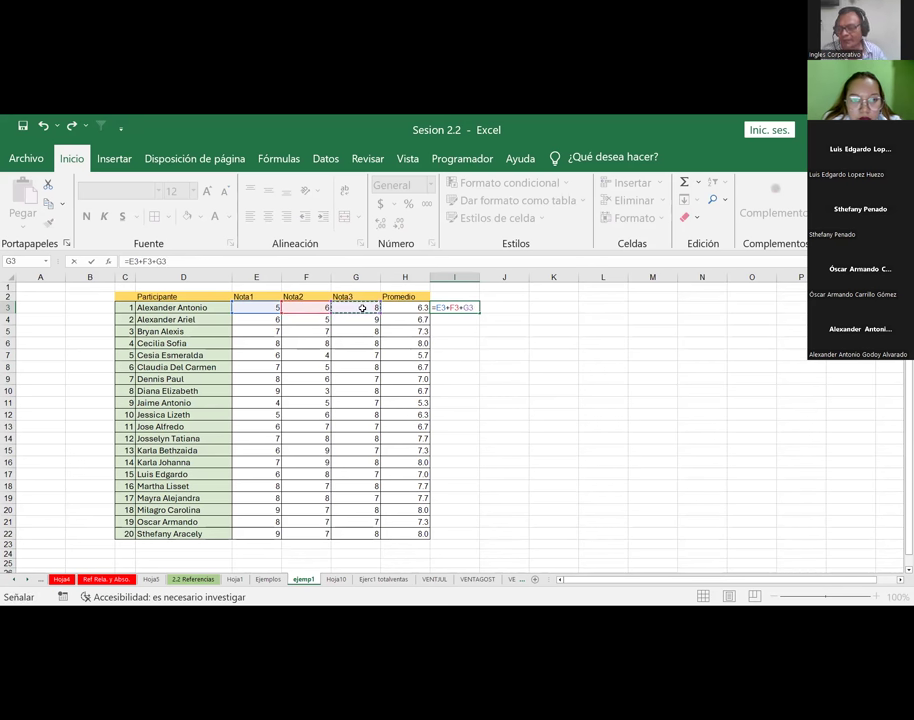
text(/3)
key(Return)
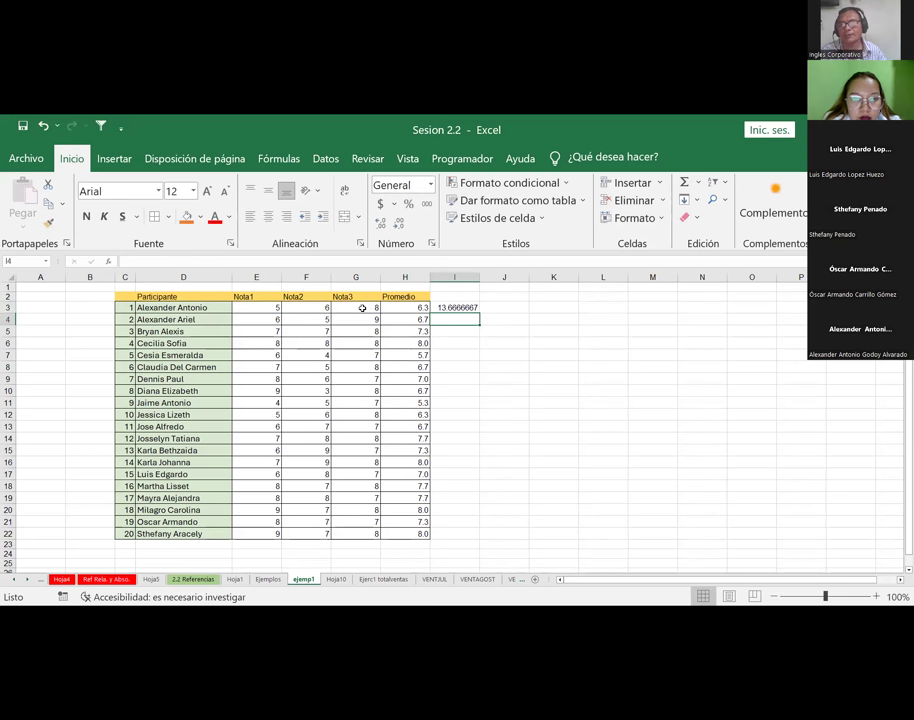
key(Up)
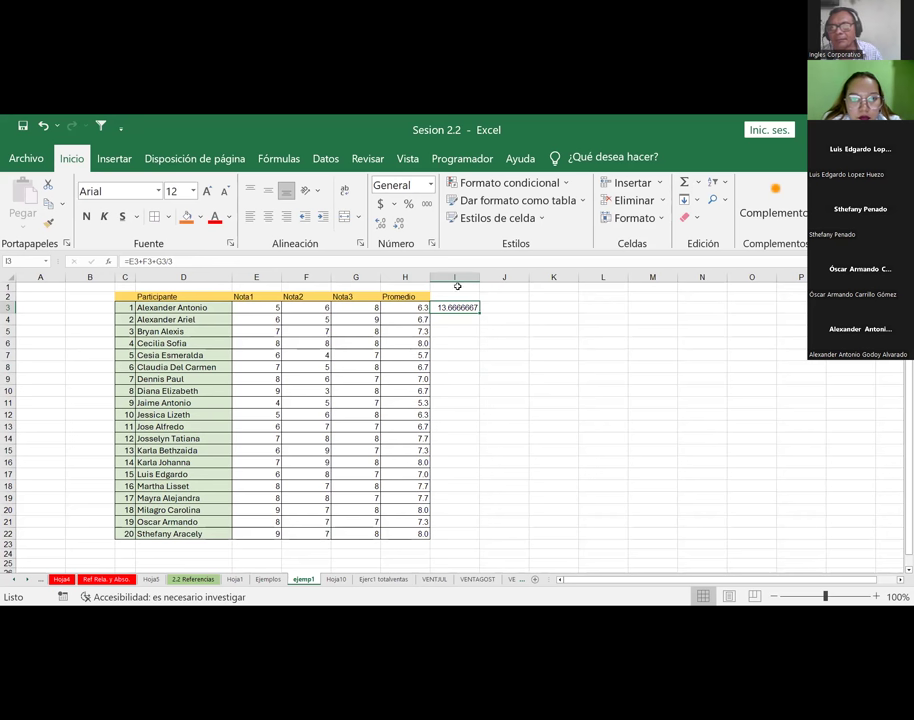
Narrow column I and correct the I3 formula to =(E3+F3+G3)/3
drag(479, 281, 457, 281)
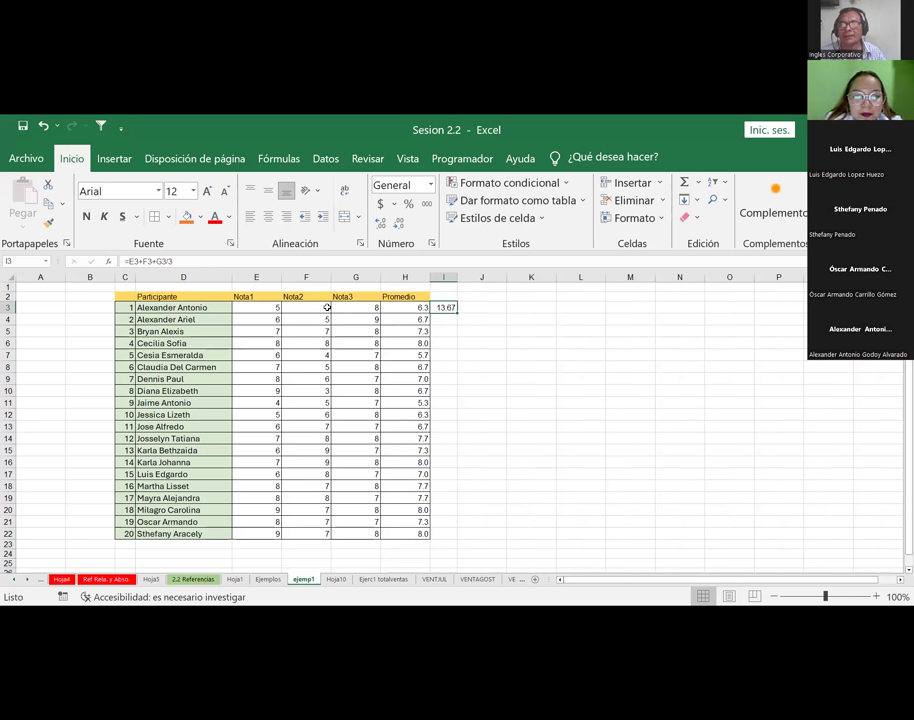
double_click(443, 309)
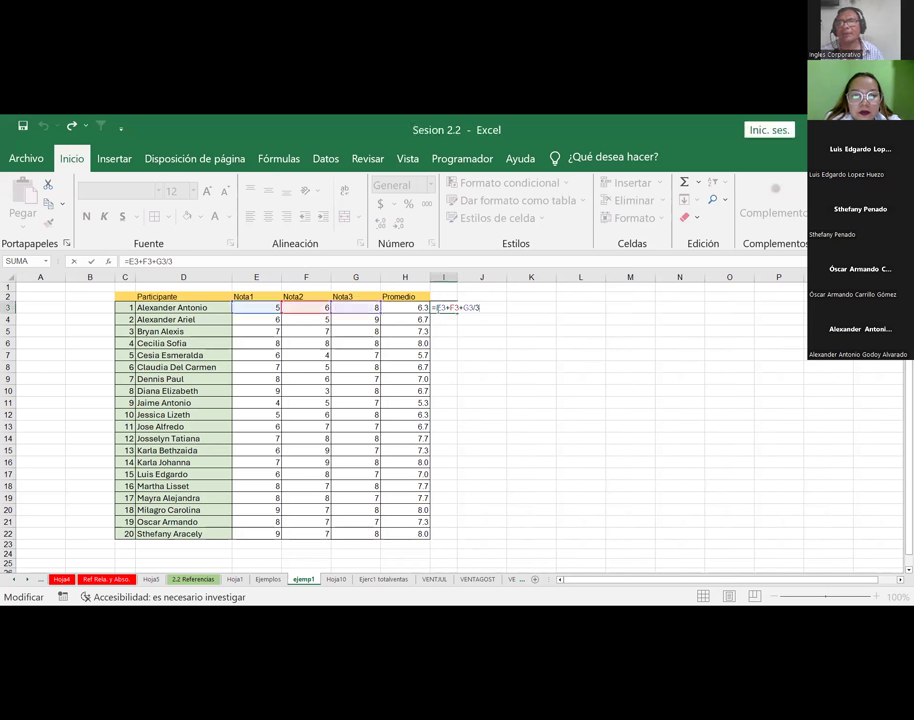
text(()
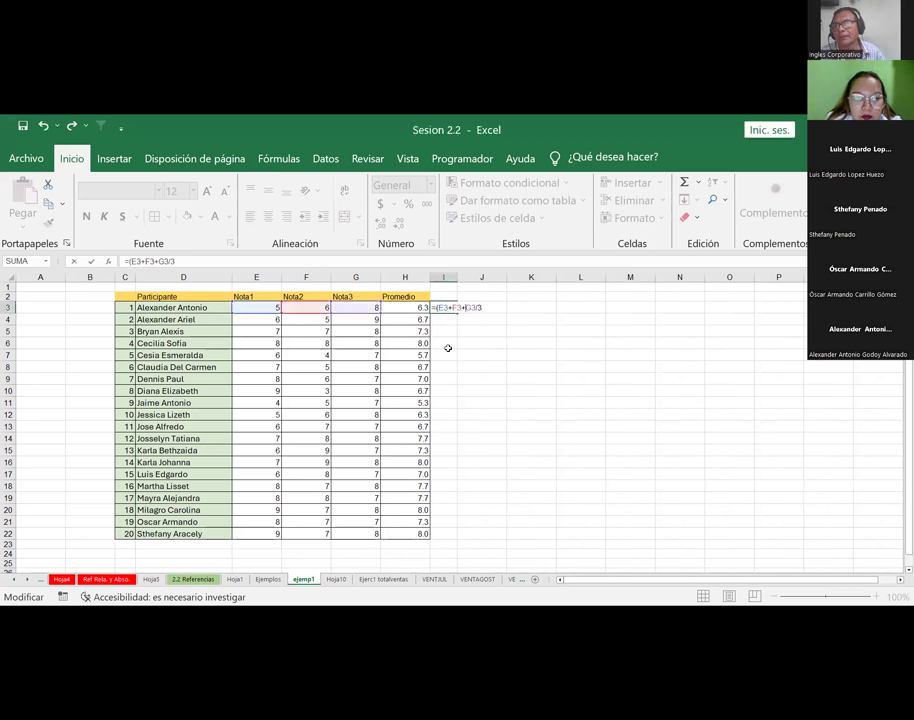
text())
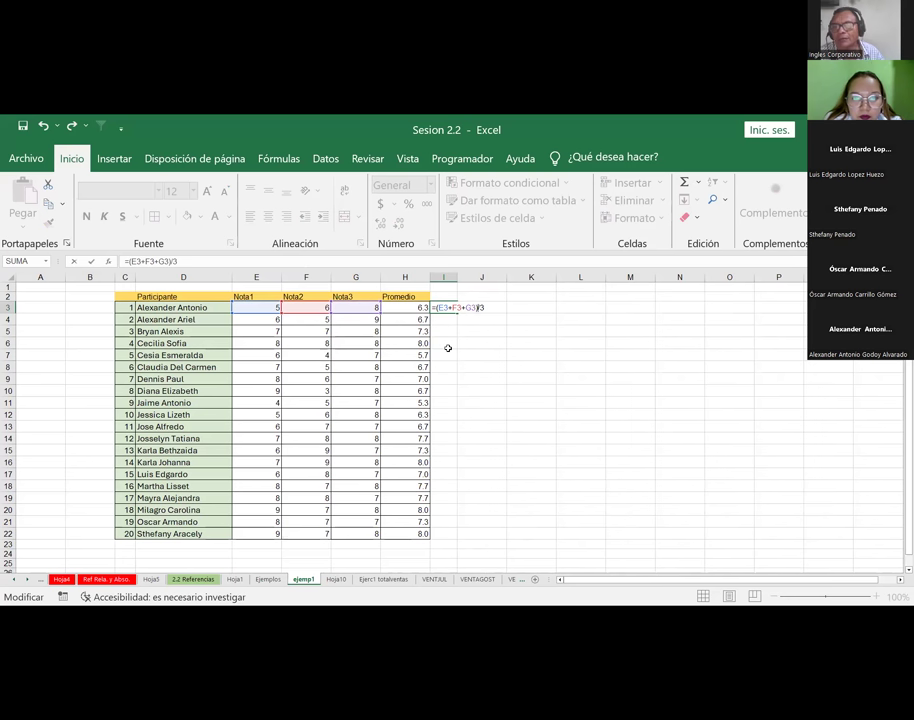
key(Return)
key(Up)
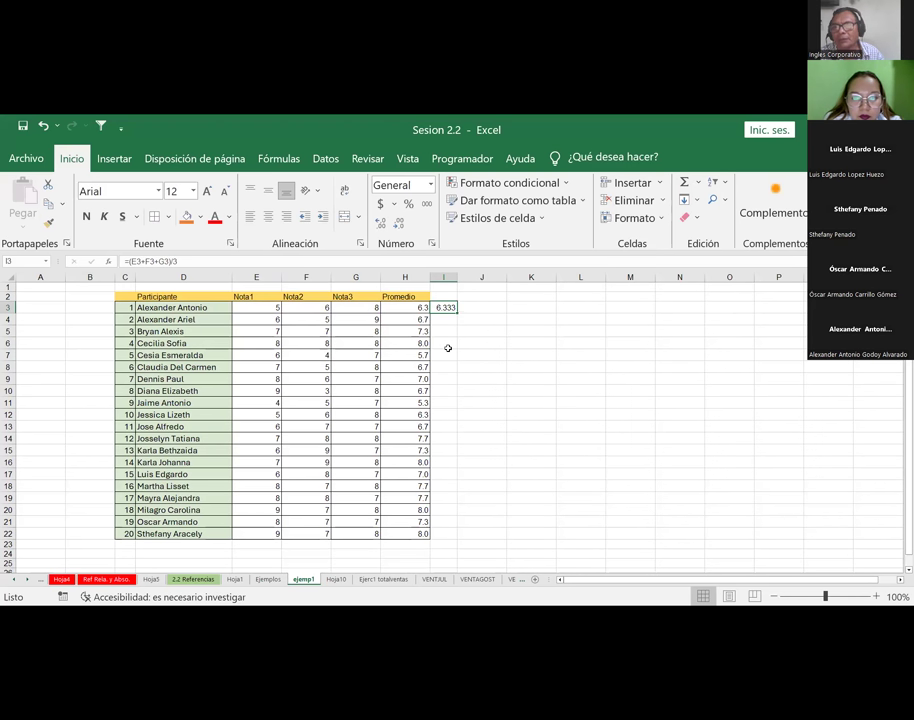
Show I3 with one decimal and fill the average down to I22
click(398, 222)
click(398, 222)
click(499, 340)
click(452, 308)
drag(456, 311, 447, 545)
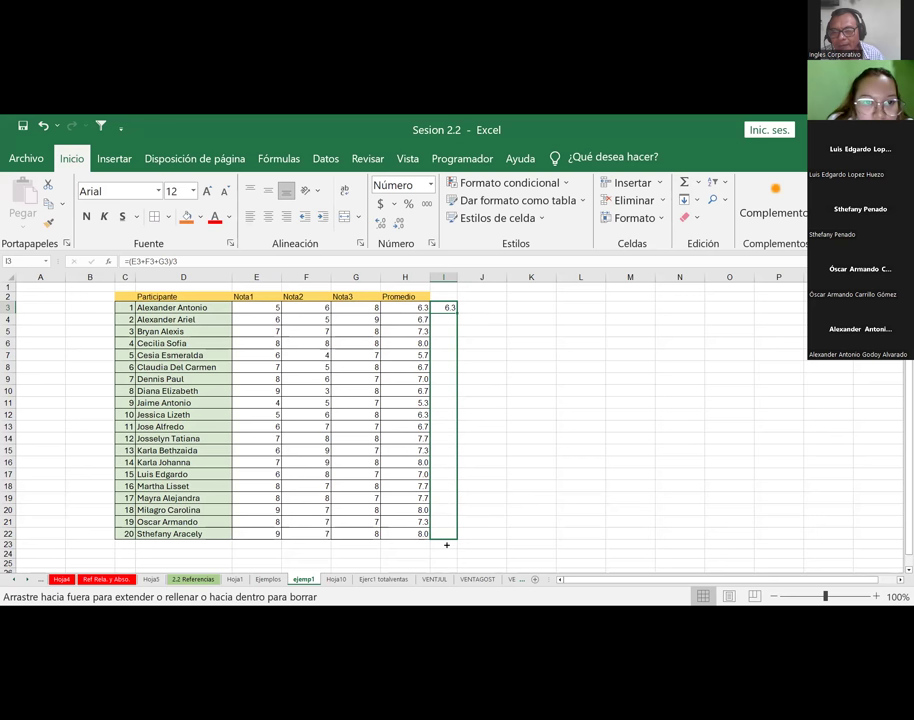
drag(447, 545, 447, 545)
click(520, 368)
click(444, 308)
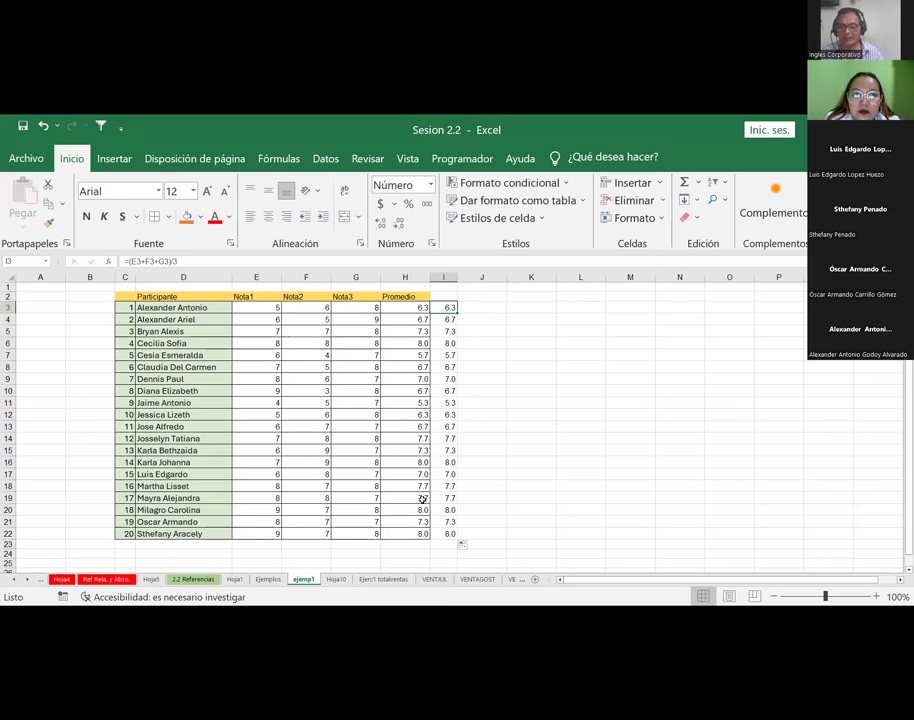
On sheet Hoja10, widen column C to fit its header
click(336, 579)
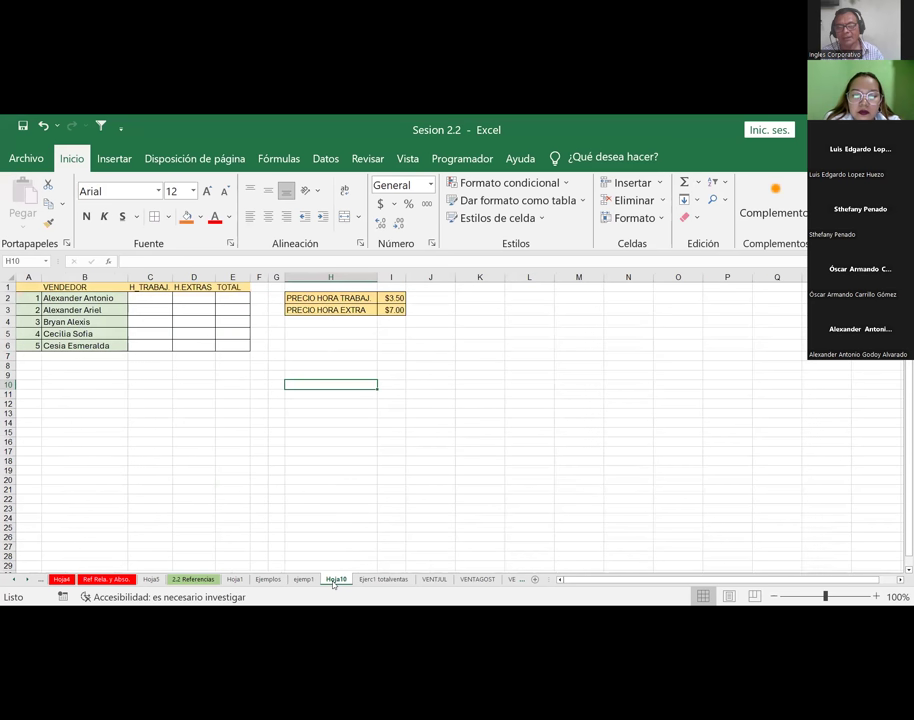
click(276, 443)
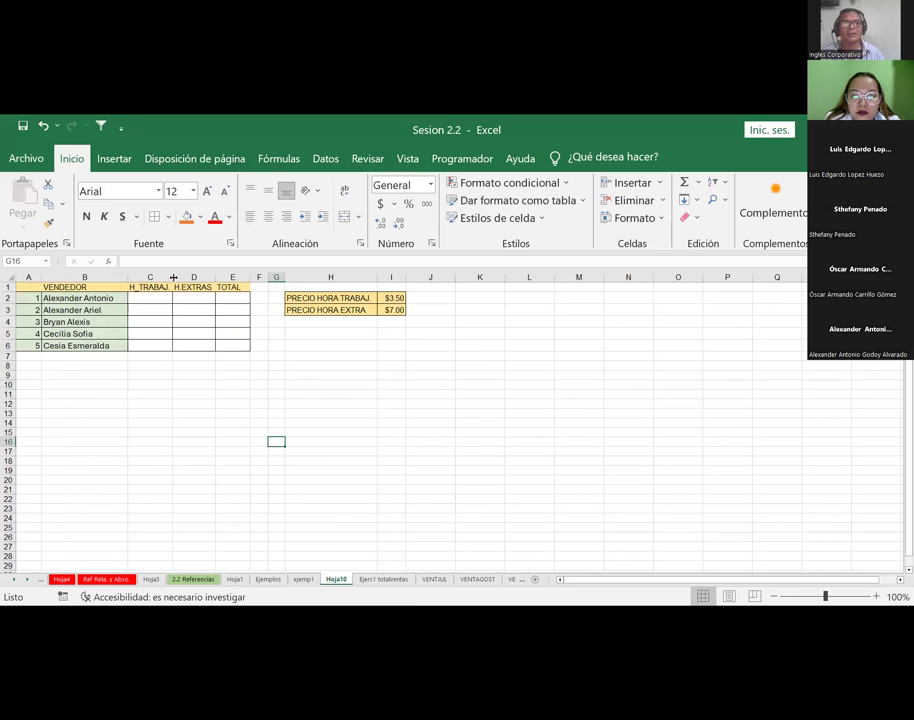
drag(173, 277, 198, 277)
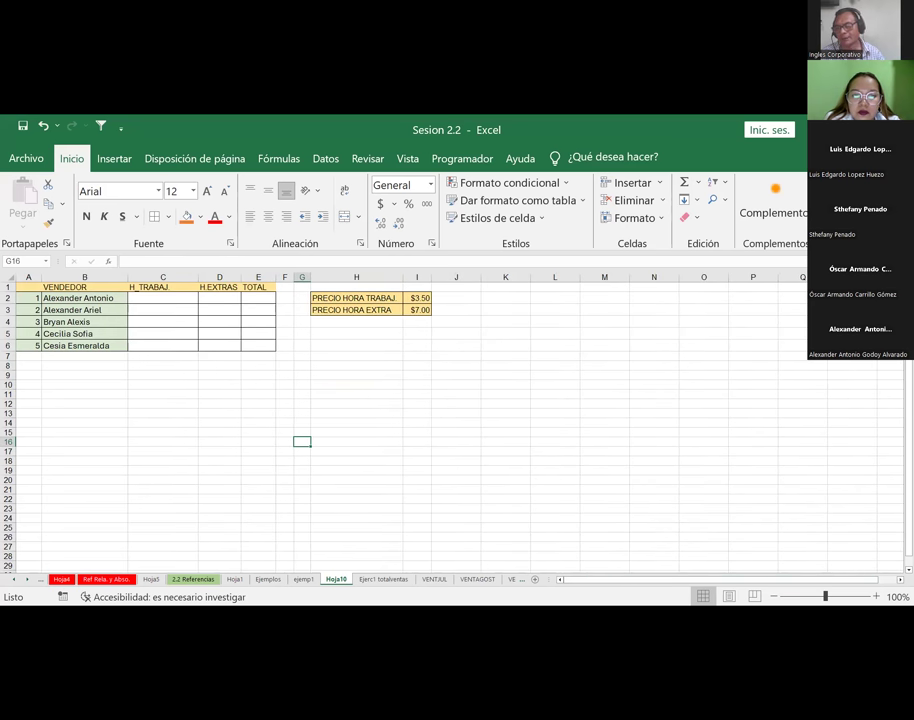
Enter 5 worked hours in C2 and 7 extra hours in D2 for the first seller
click(151, 300)
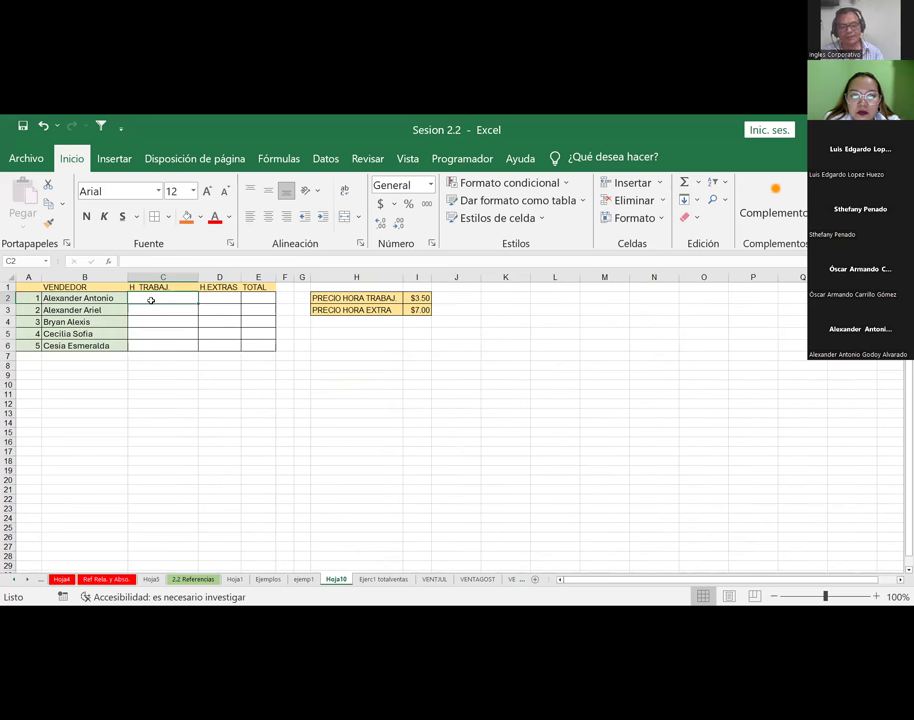
text(5)
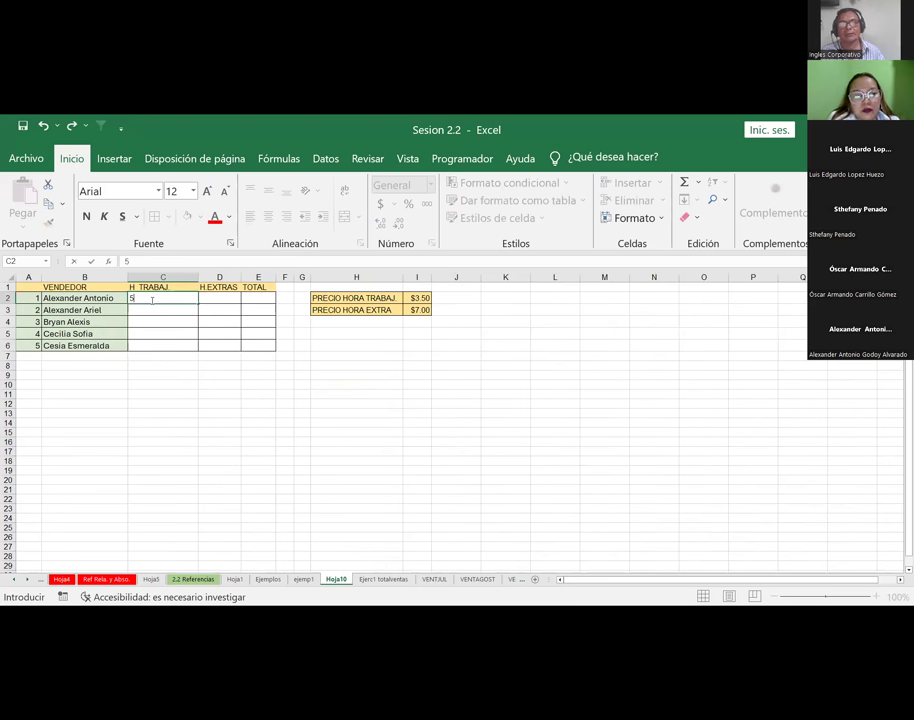
key(Tab)
text(7)
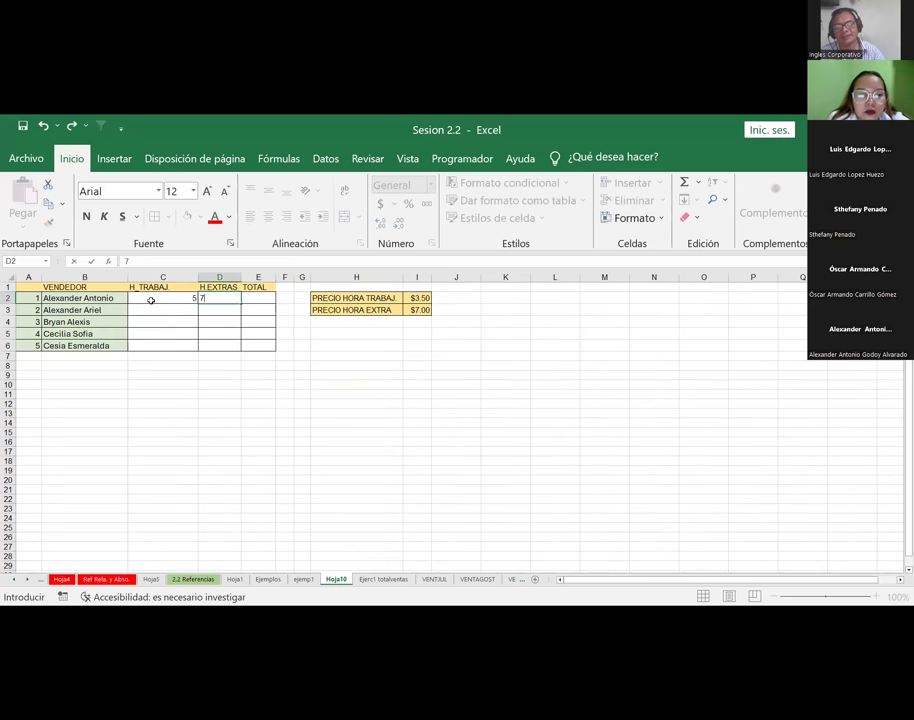
key(Return)
key(Up)
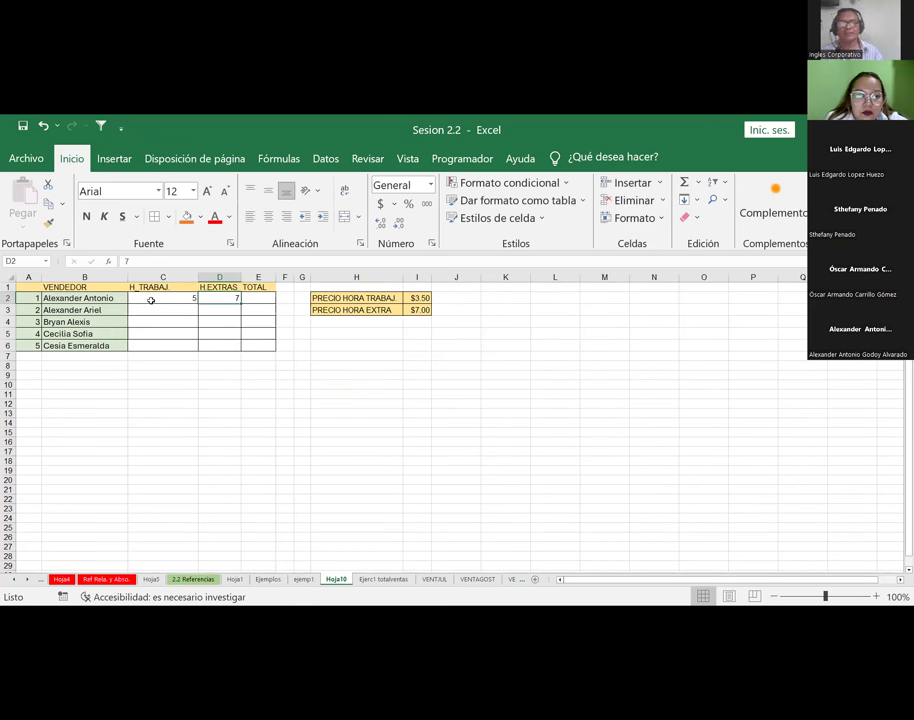
key(Right)
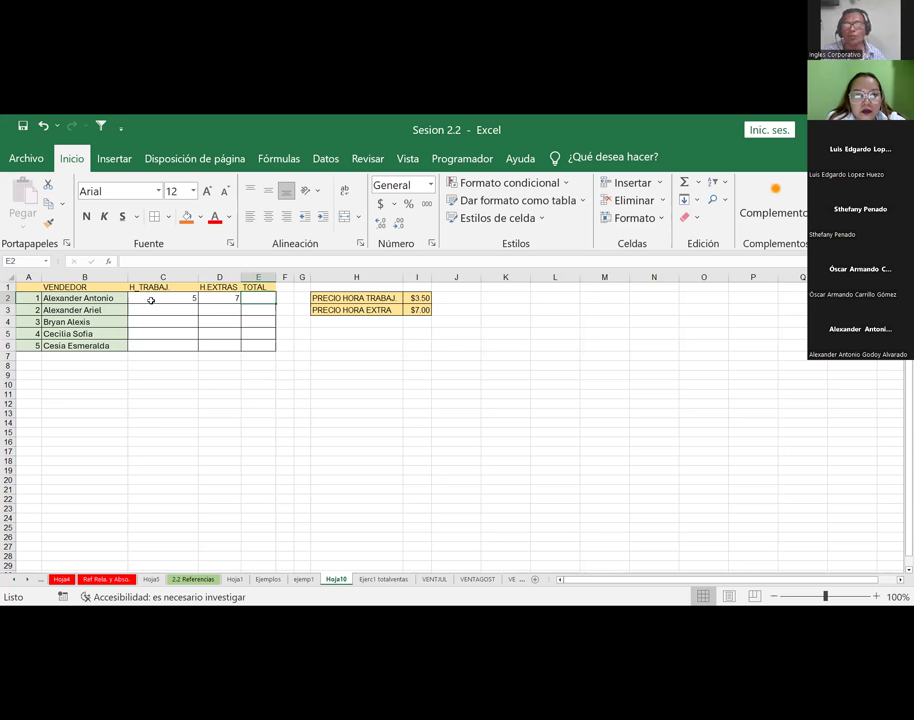
key(Left)
key(Left)
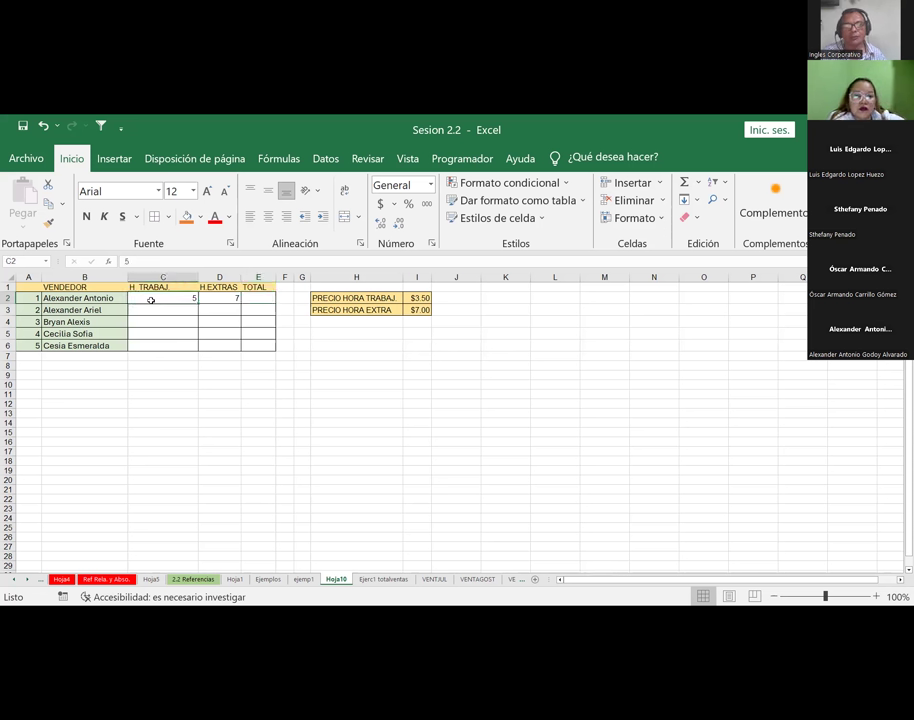
key(Right)
key(Right)
key(Right)
key(Right)
key(Right)
key(Right)
key(Right)
key(Left)
key(Left)
key(Left)
key(Left)
key(Left)
key(Left)
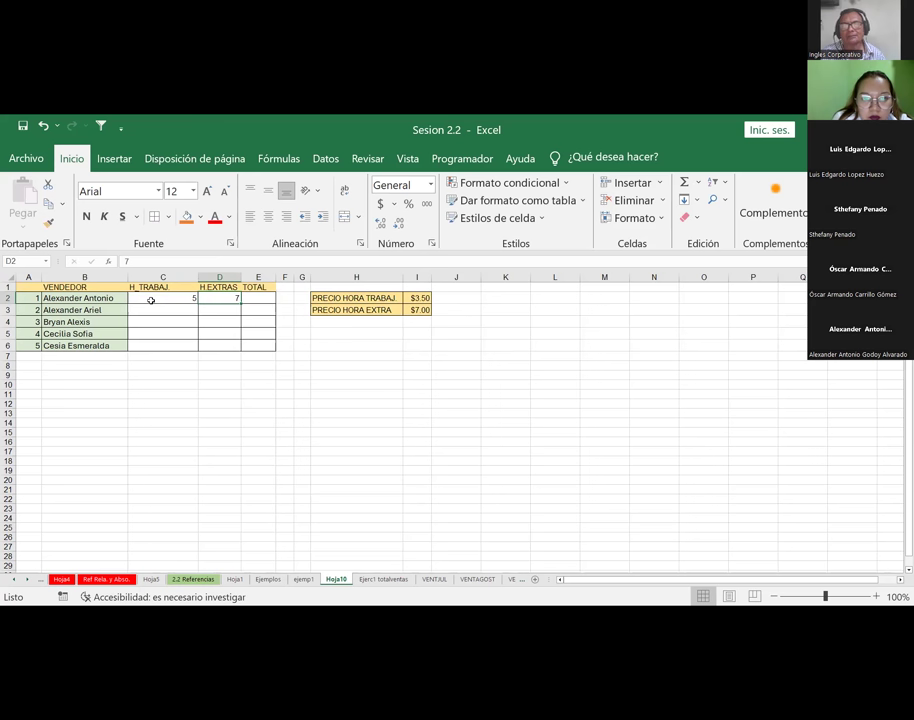
key(Right)
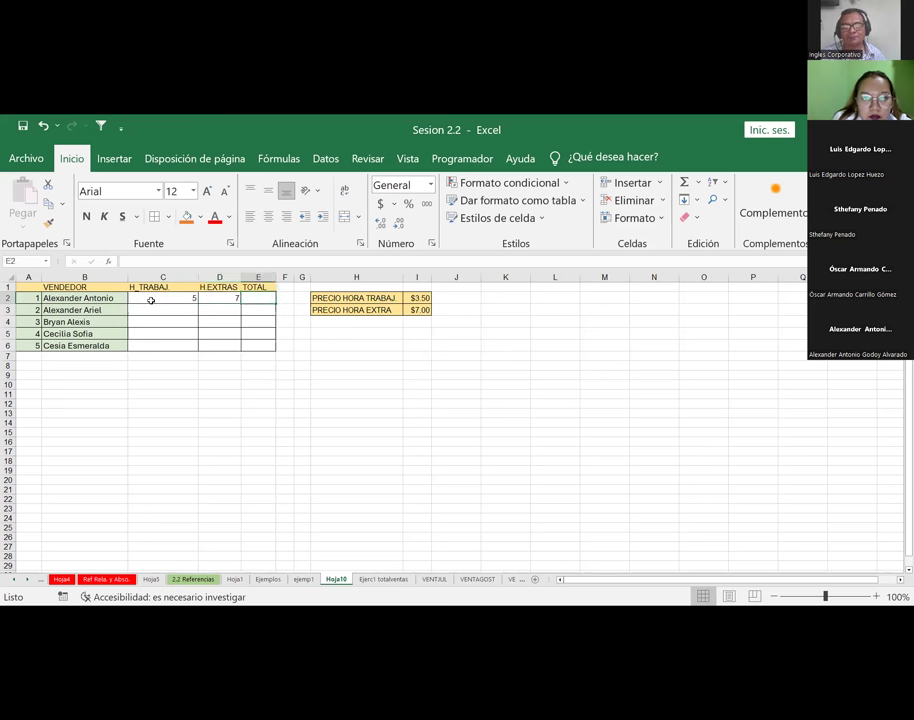
Build the E2 TOTAL formula =C2*I2+D2*I3 from the hours and price cells
text(=)
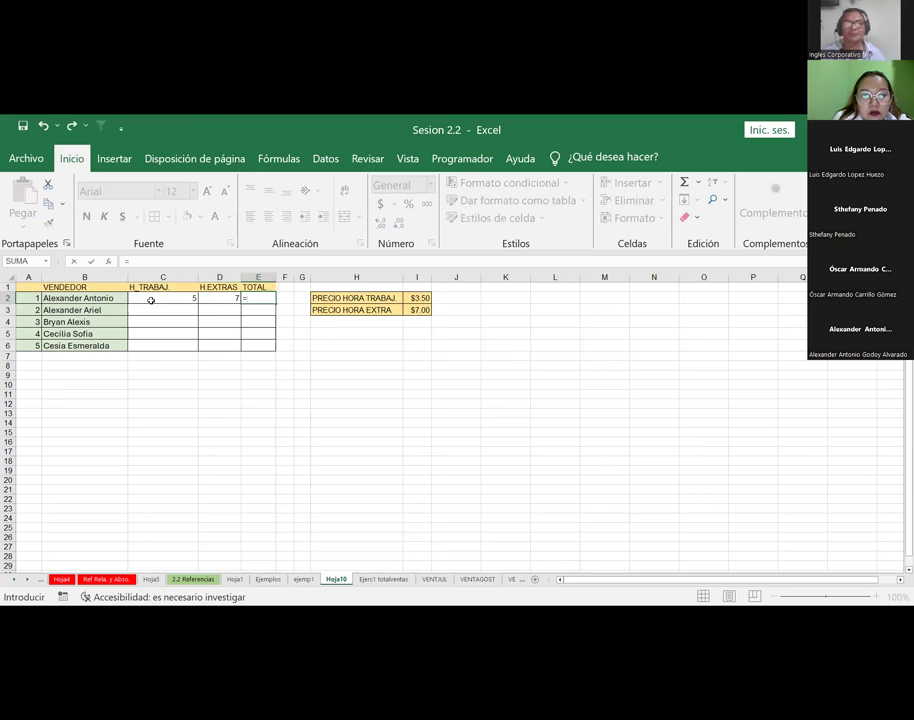
click(161, 298)
text(*)
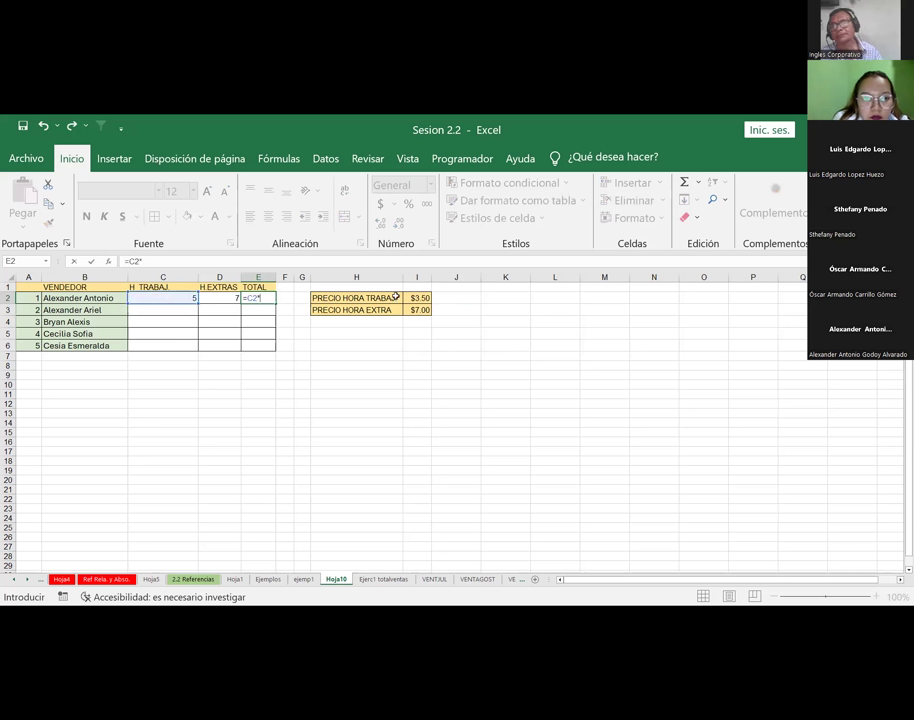
click(412, 298)
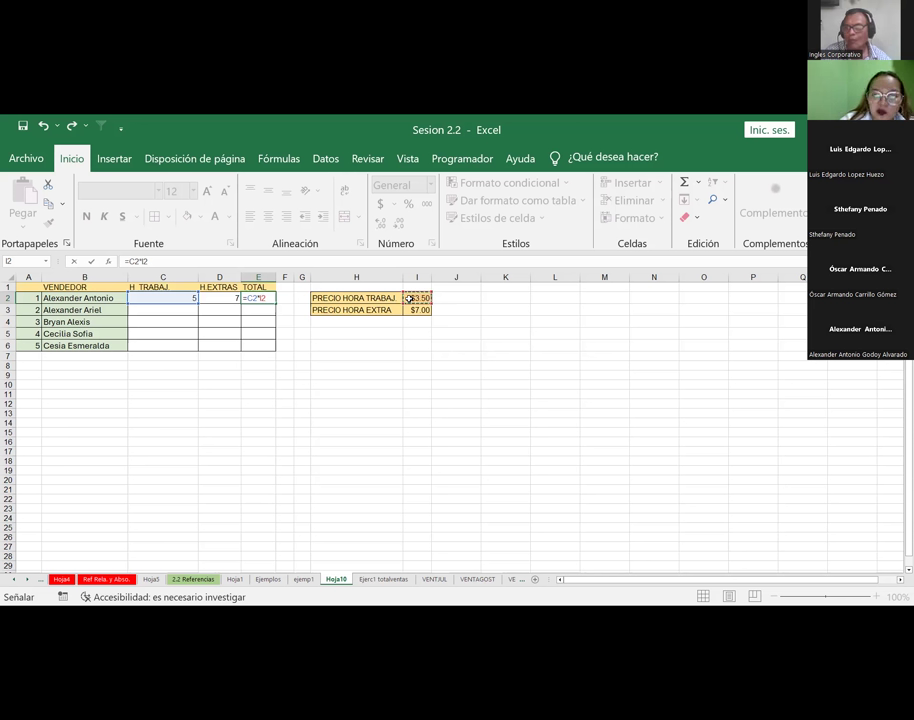
text(+)
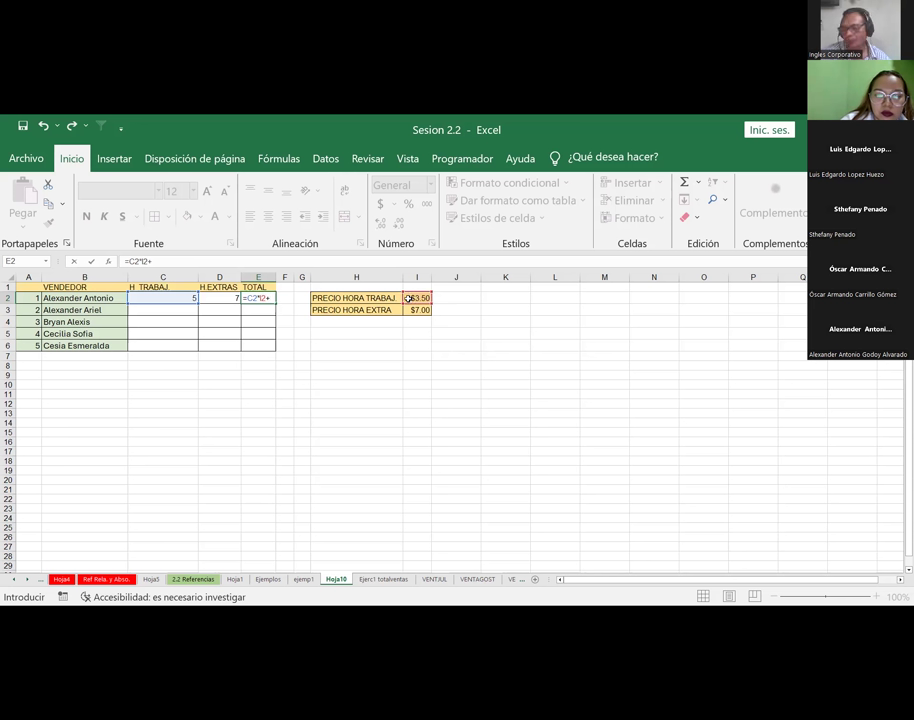
click(223, 297)
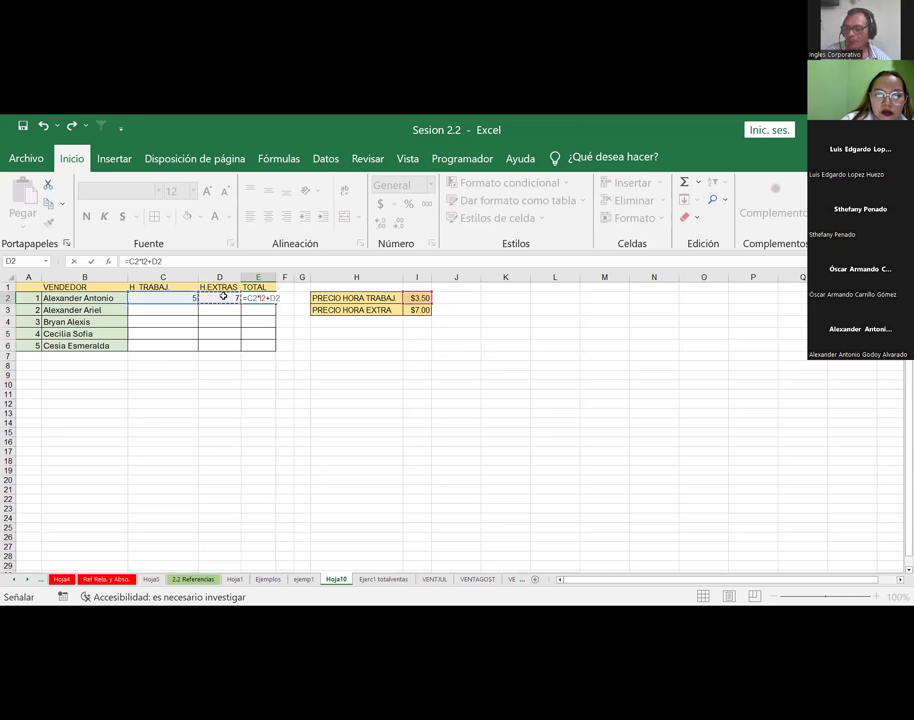
text(*)
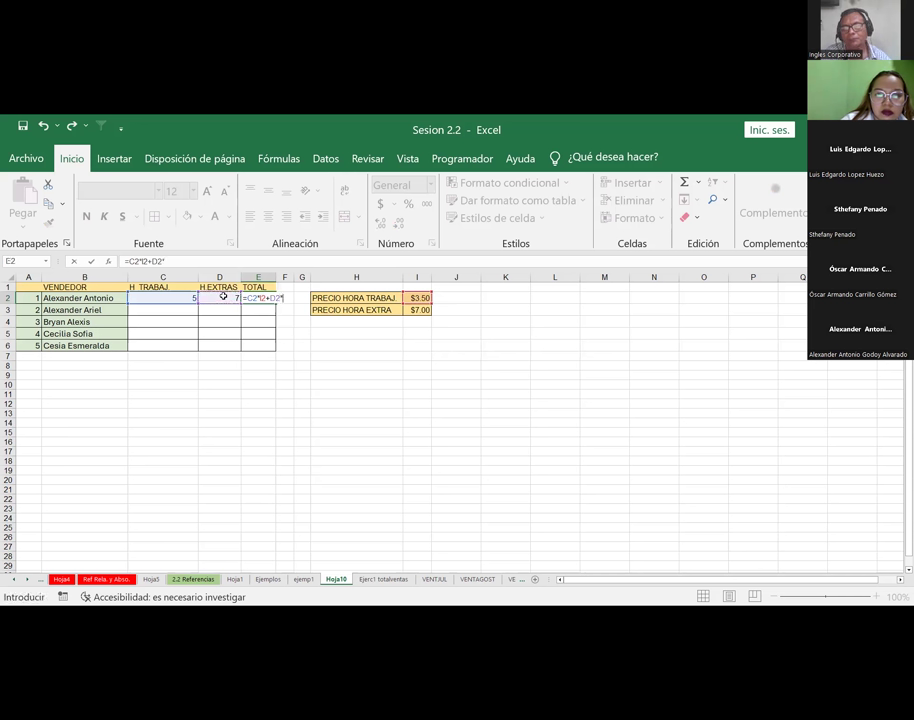
click(417, 311)
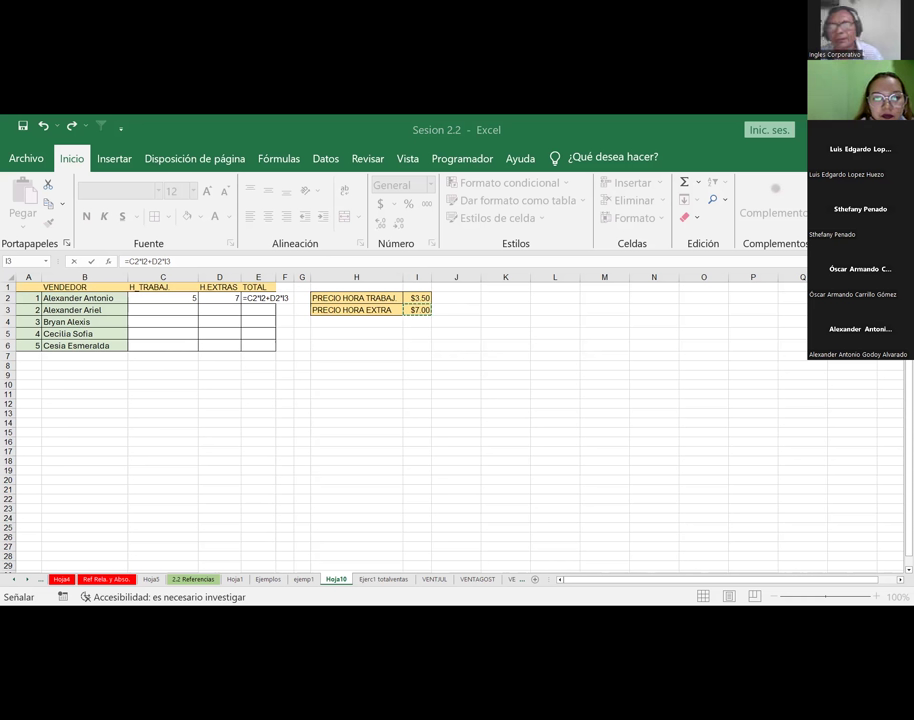
Make the price references absolute, giving =C2*$I$2+D2*$I$3 and $66.50
click(268, 298)
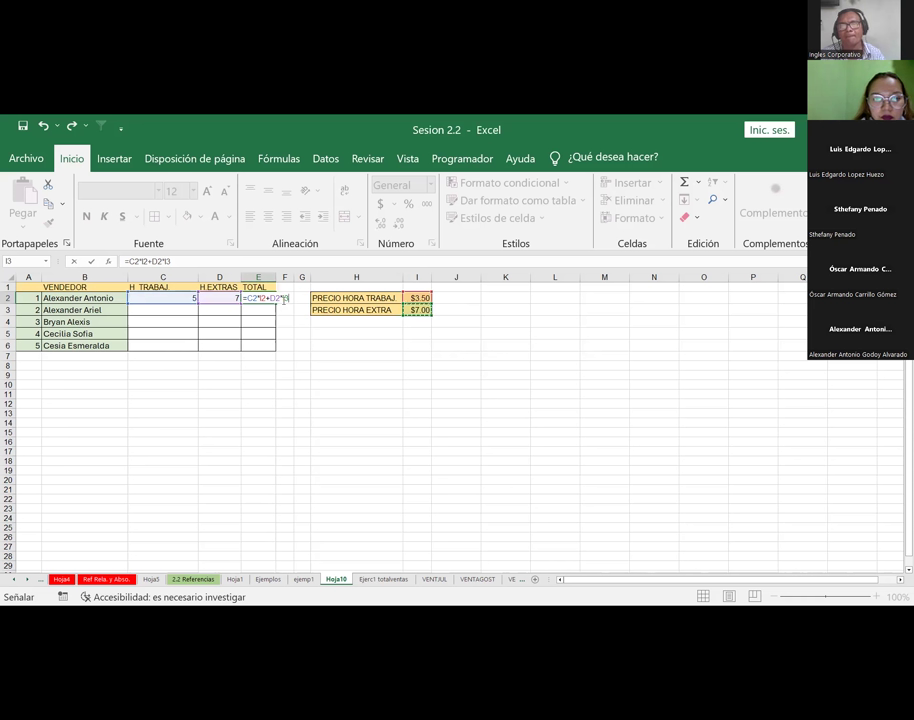
click(259, 297)
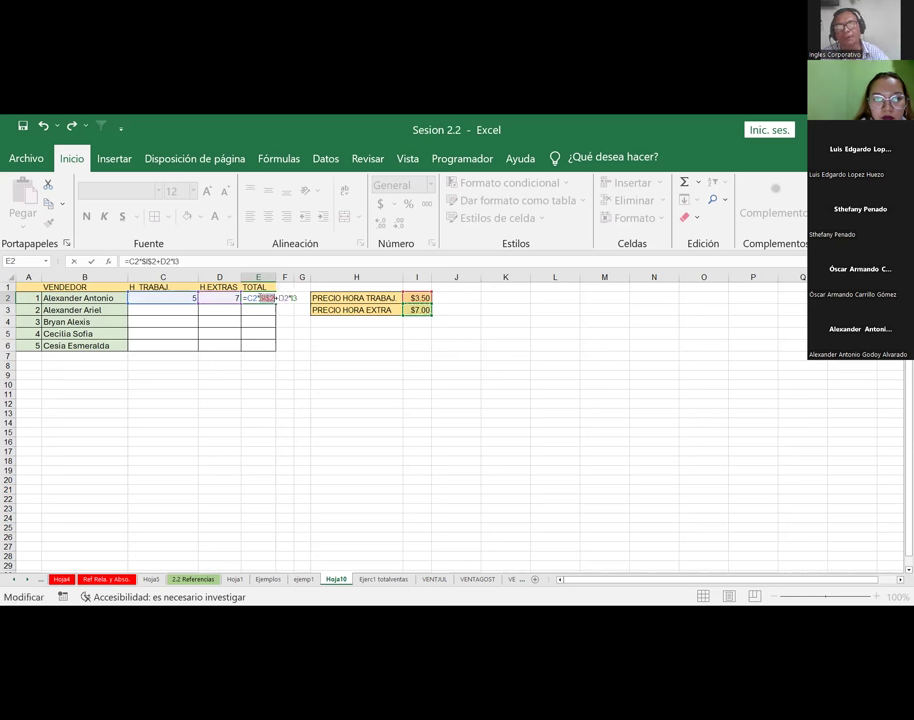
key(F4)
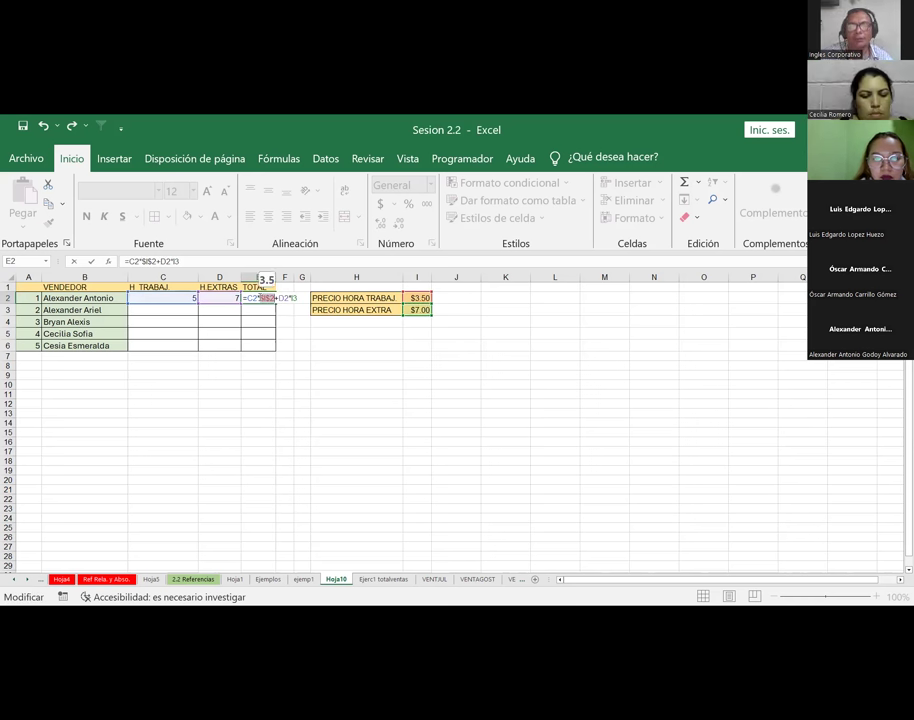
click(295, 297)
key(F4)
key(Return)
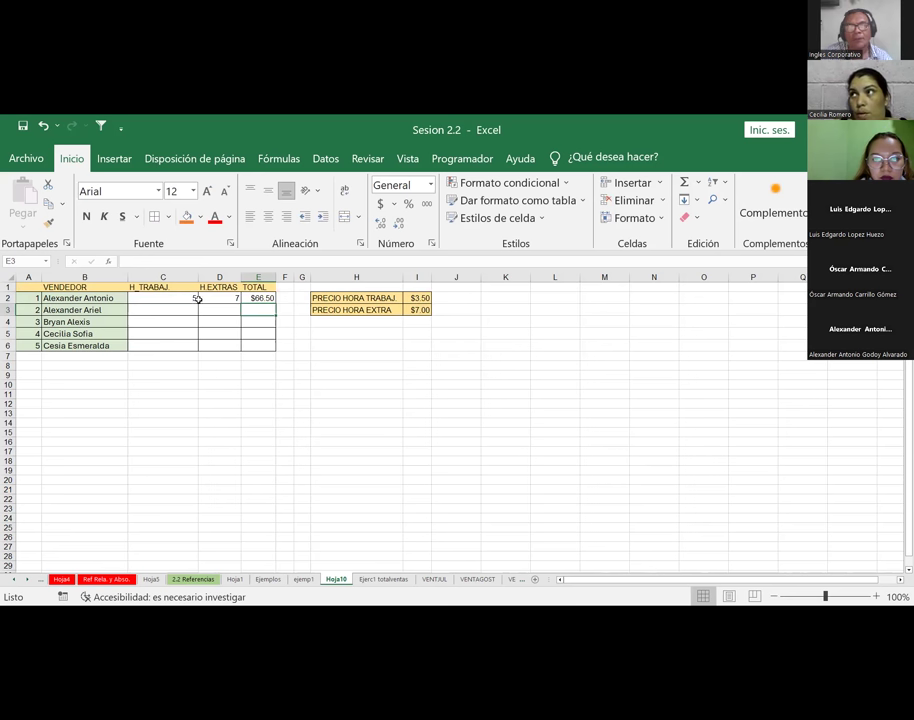
click(179, 309)
Copy the E2 TOTAL formula down through E6 and review E2's references
click(258, 298)
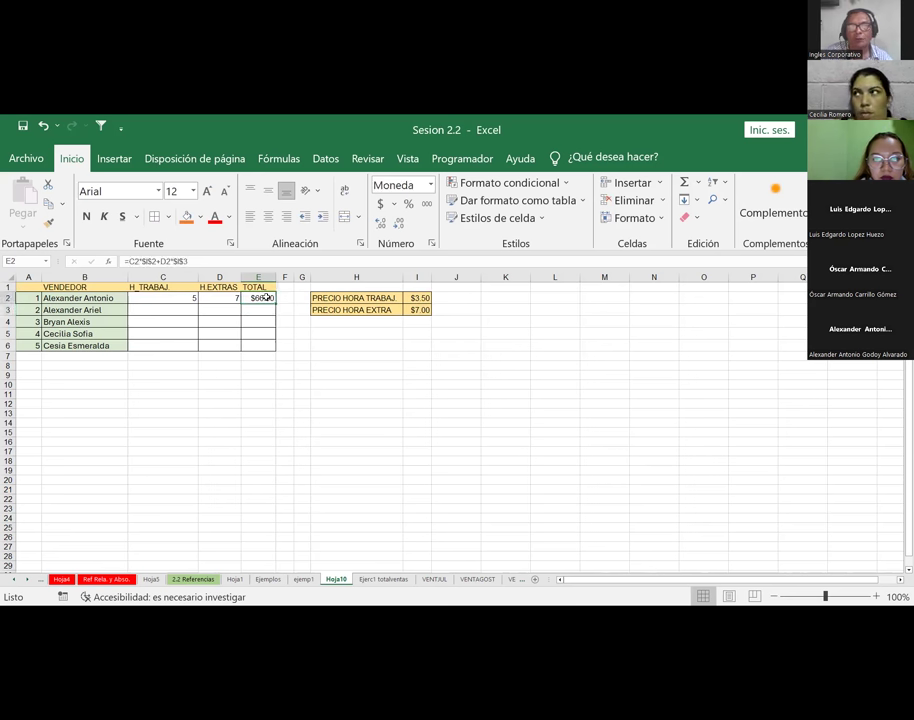
drag(275, 303, 276, 347)
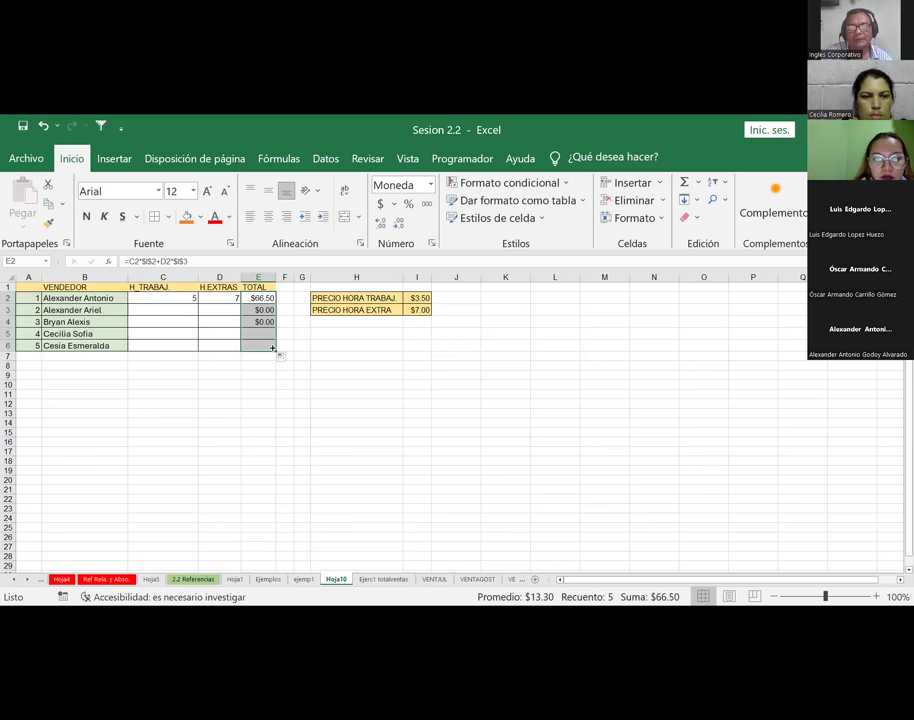
click(260, 298)
double_click(260, 298)
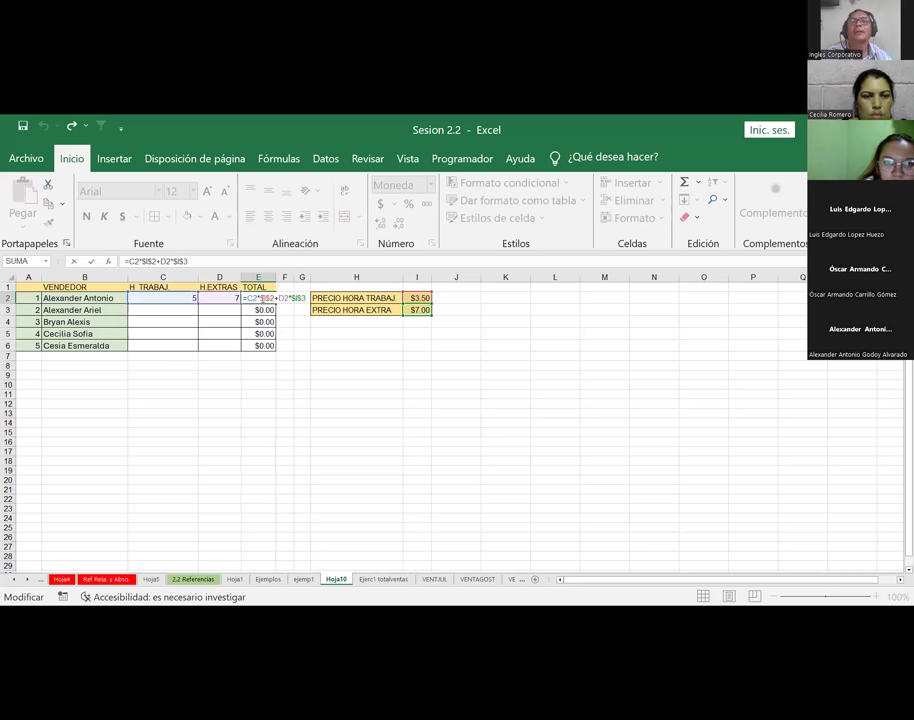
key(Return)
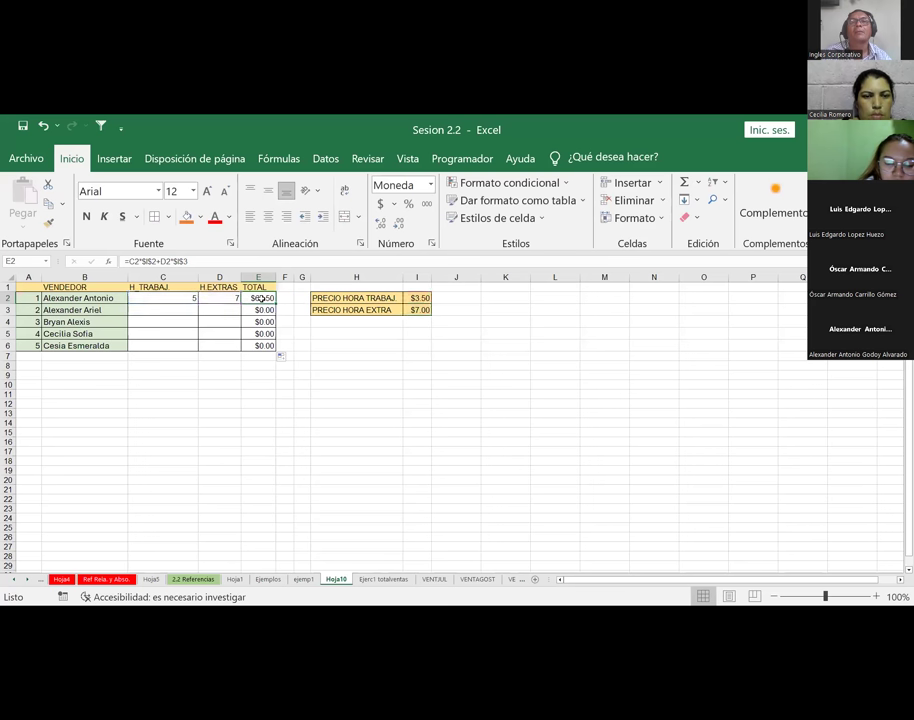
Verify the copied formulas in E3 through E6 keep $I$2 and $I$3 fixed
key(F2)
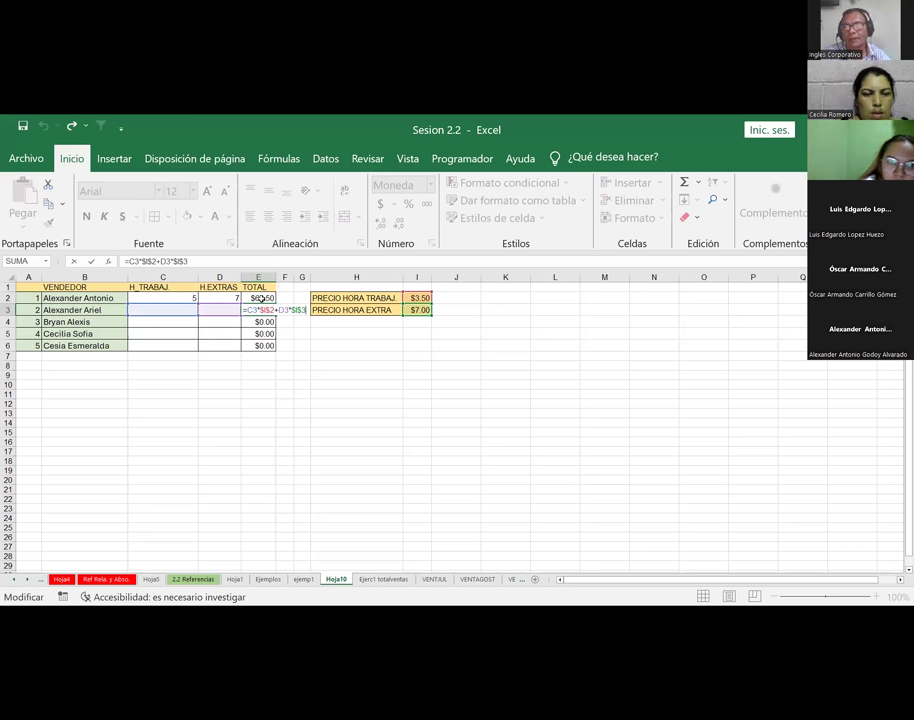
key(Return)
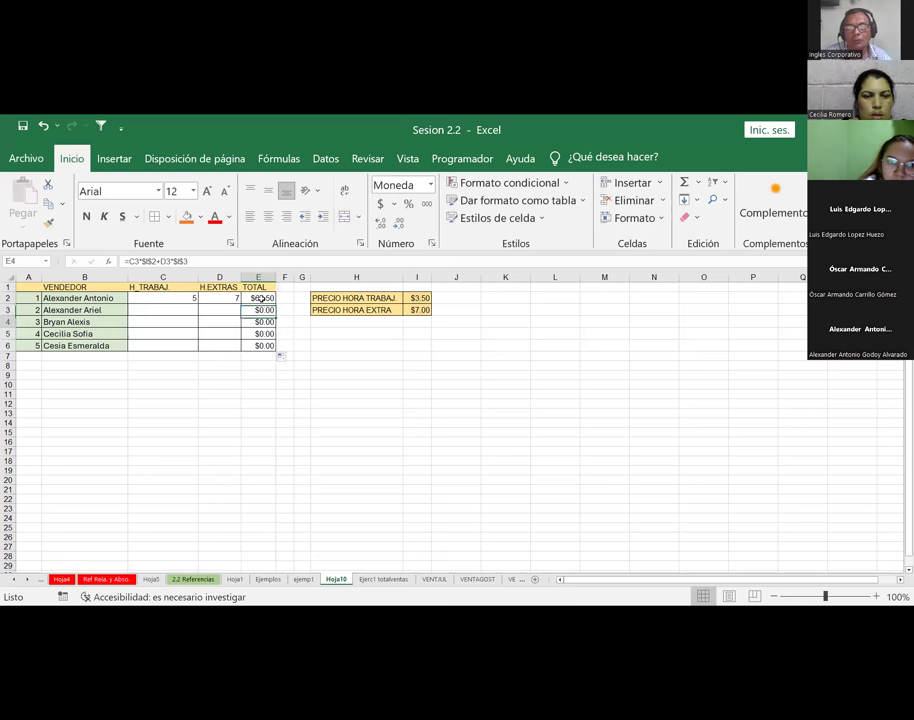
key(F2)
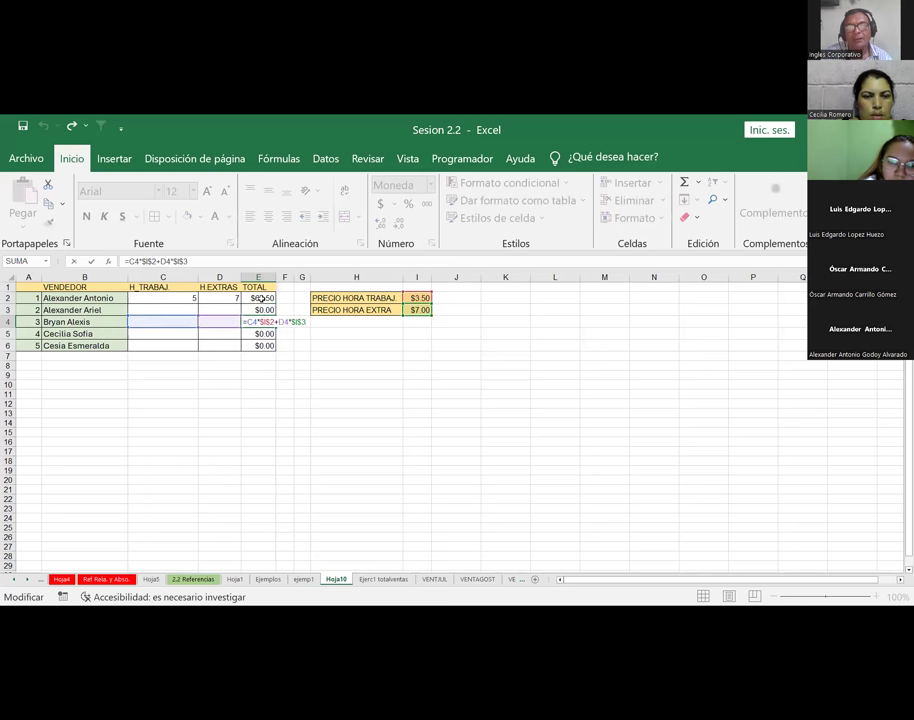
key(Return)
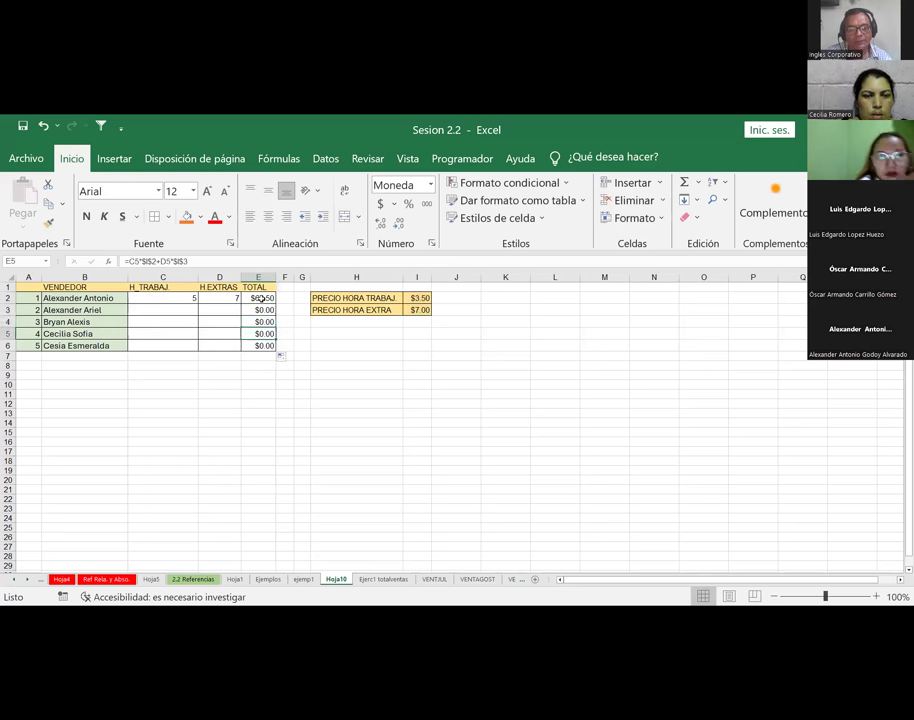
key(F2)
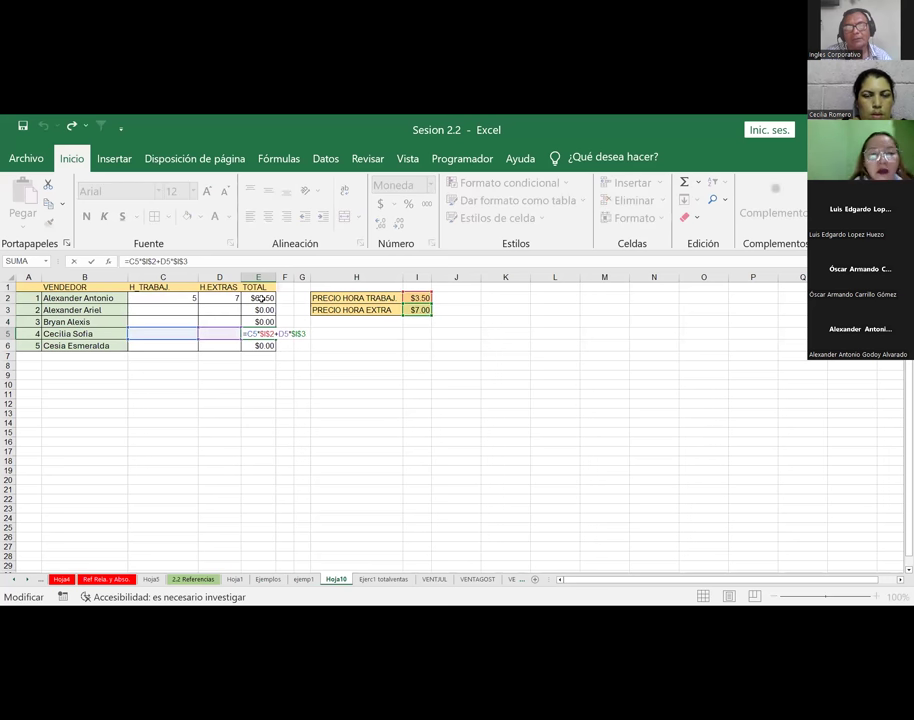
key(Return)
key(F2)
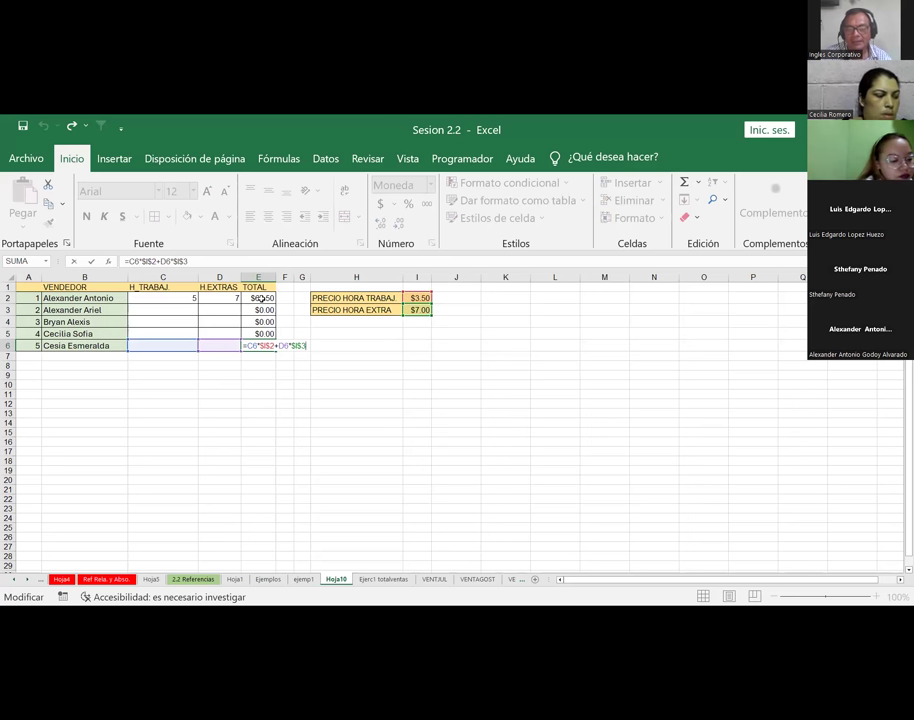
key(Return)
click(260, 298)
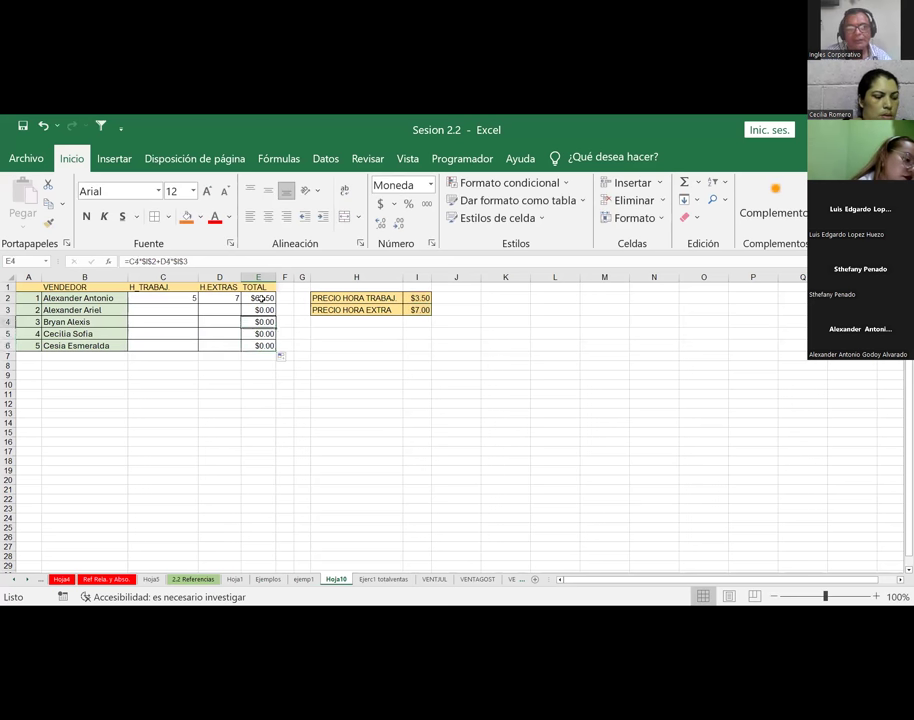
key(Down)
key(Left)
key(Left)
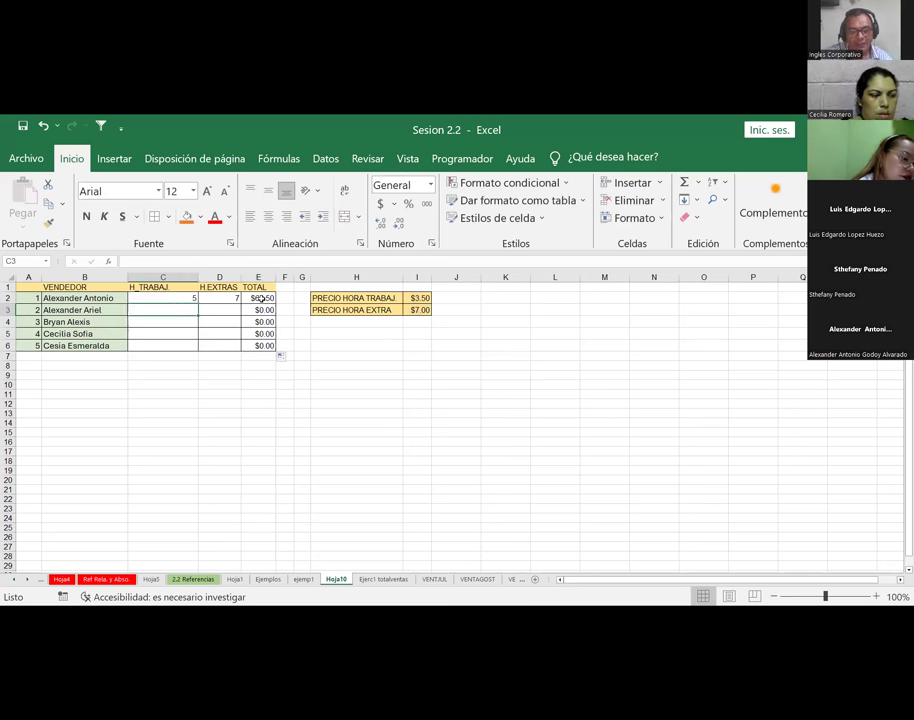
Enter 3 hours and 4 overtime in row 3, then 5, 6, 7 hours in C4:C6
text(3)
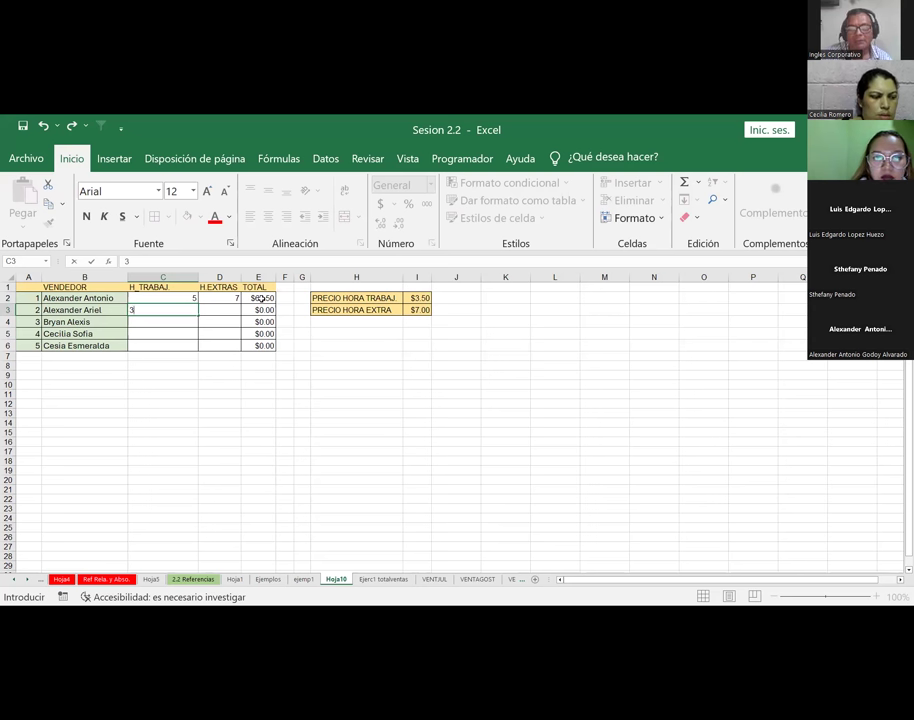
key(Tab)
text(4)
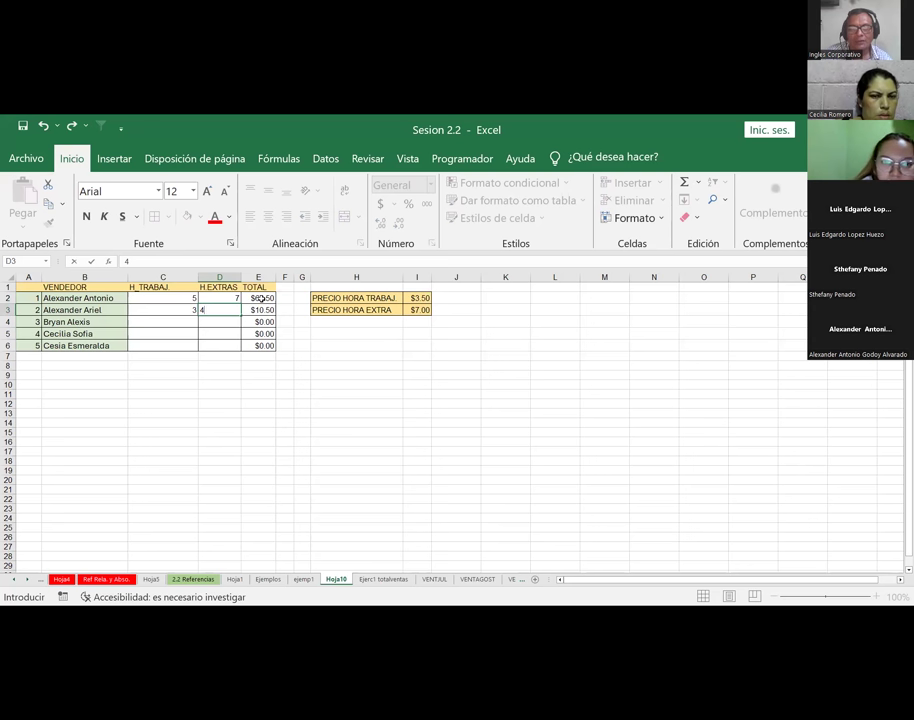
key(Tab)
key(Return)
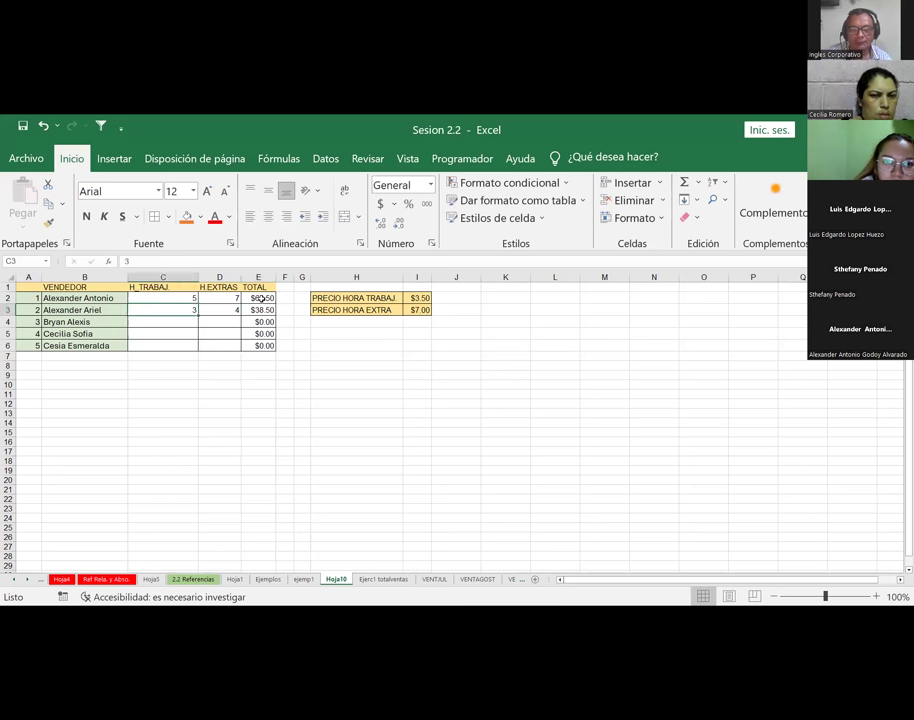
text(5)
key(Return)
text(6)
key(Return)
text(7)
key(Up)
key(Up)
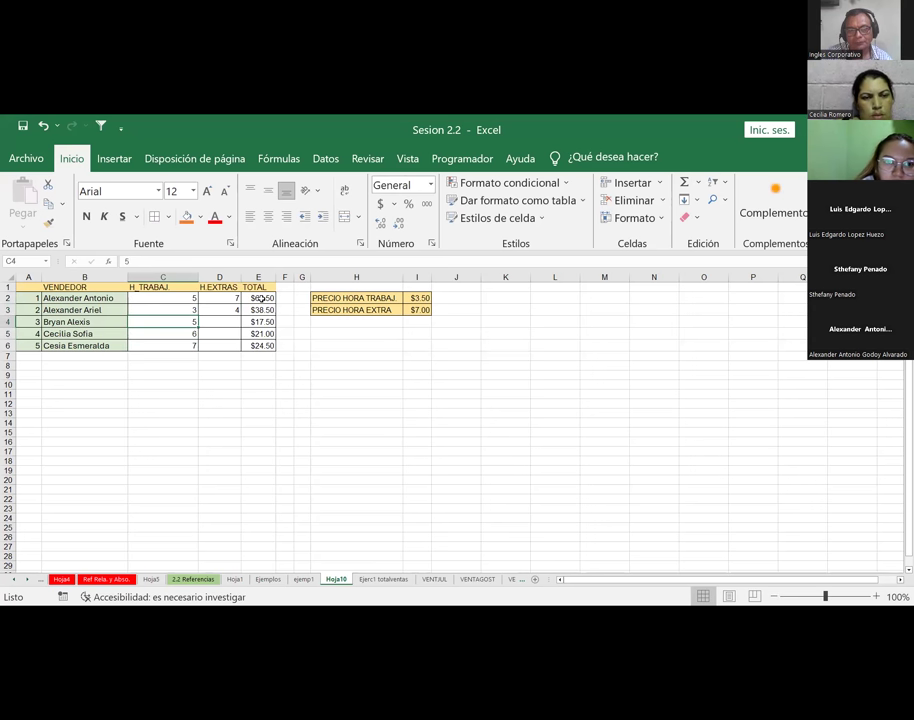
Enter overtime 2, 3 and 5 in D4:D6, bringing E6 to $59.50
key(Right)
text(2)
key(Return)
text(3)
key(Return)
text(5)
key(Return)
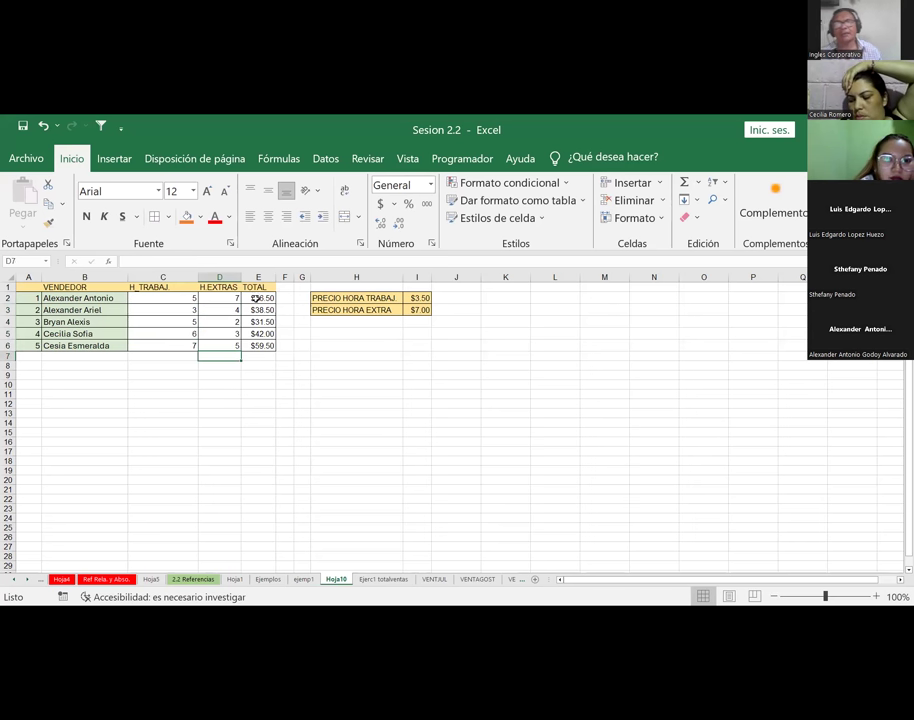
click(259, 298)
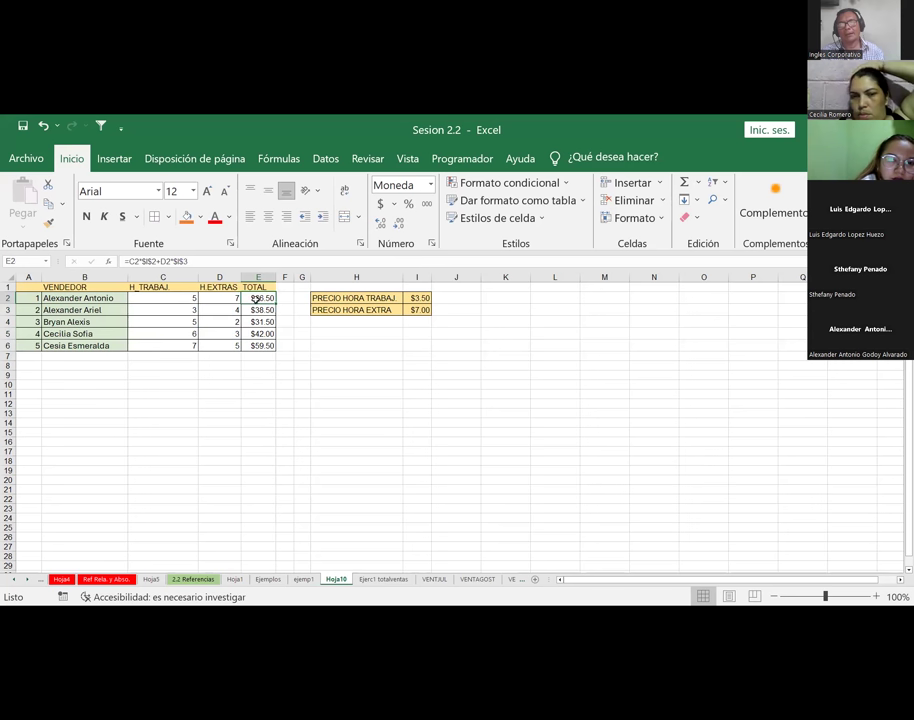
click(130, 261)
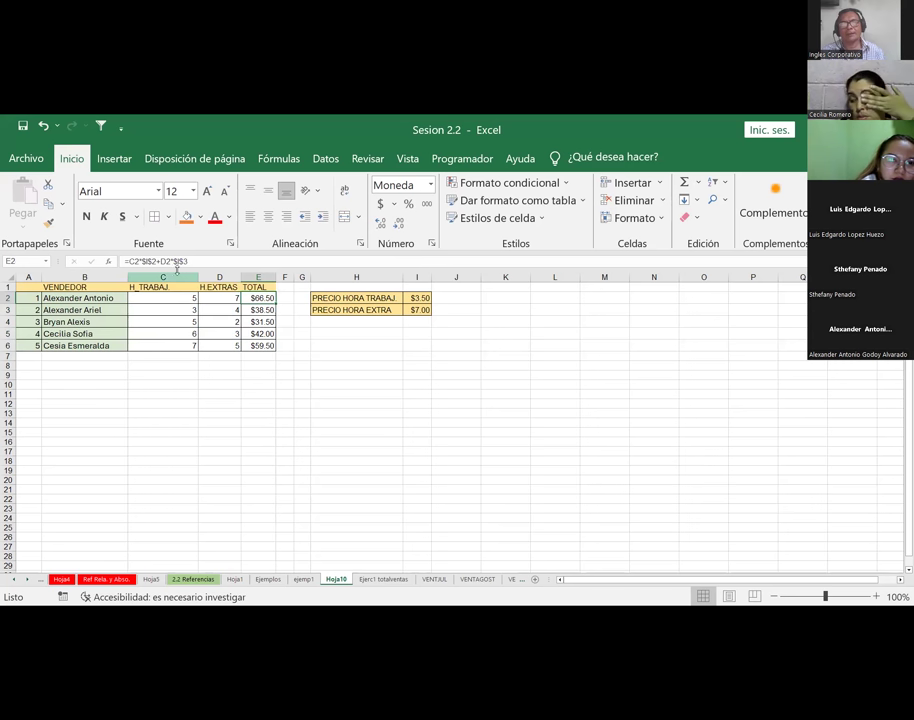
double_click(130, 261)
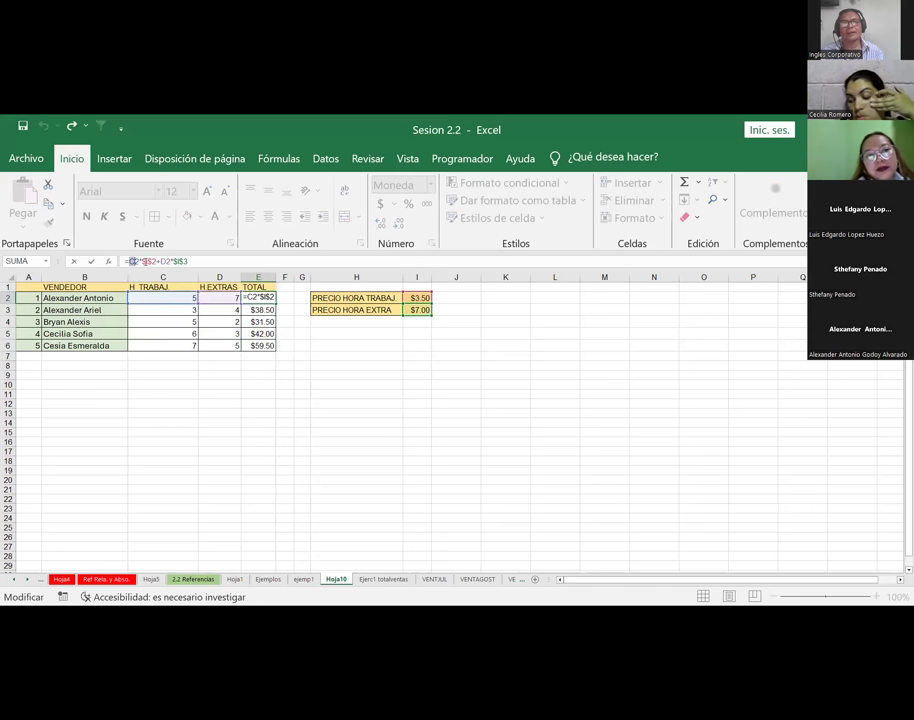
double_click(149, 261)
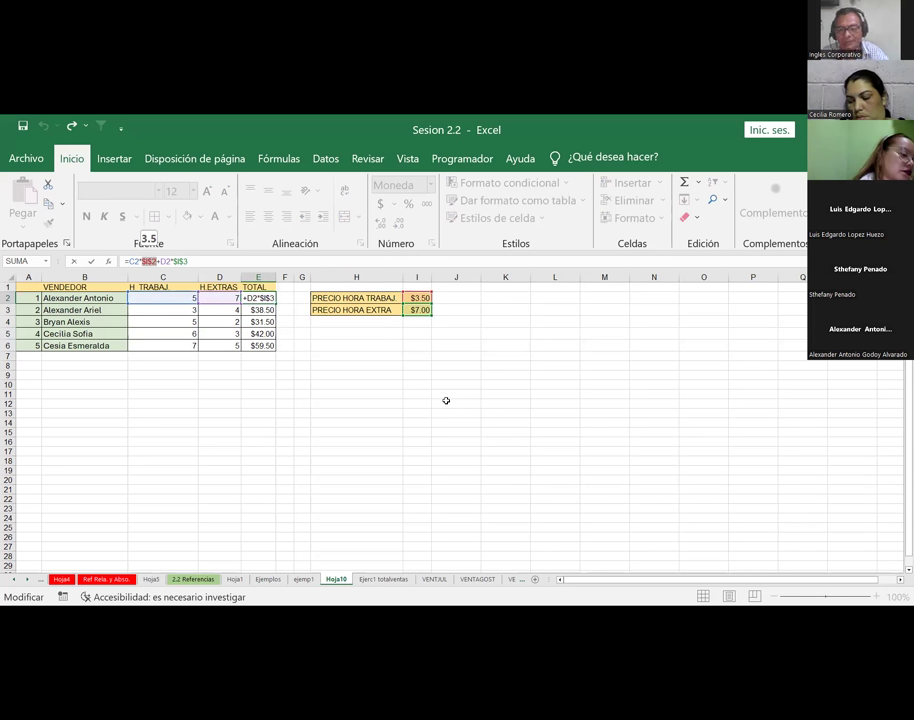
click(417, 345)
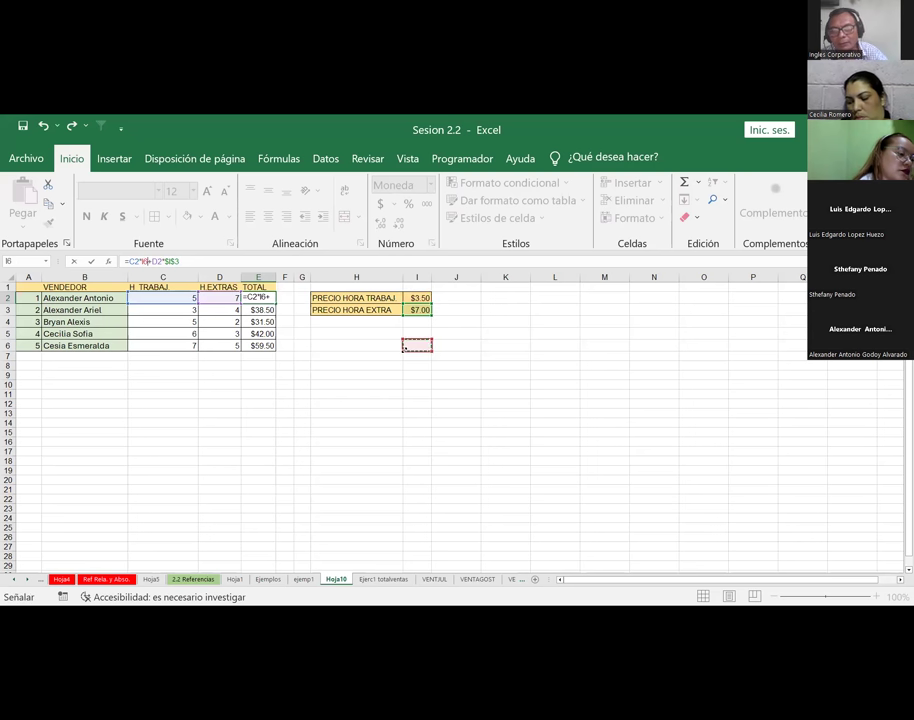
key(Escape)
click(382, 382)
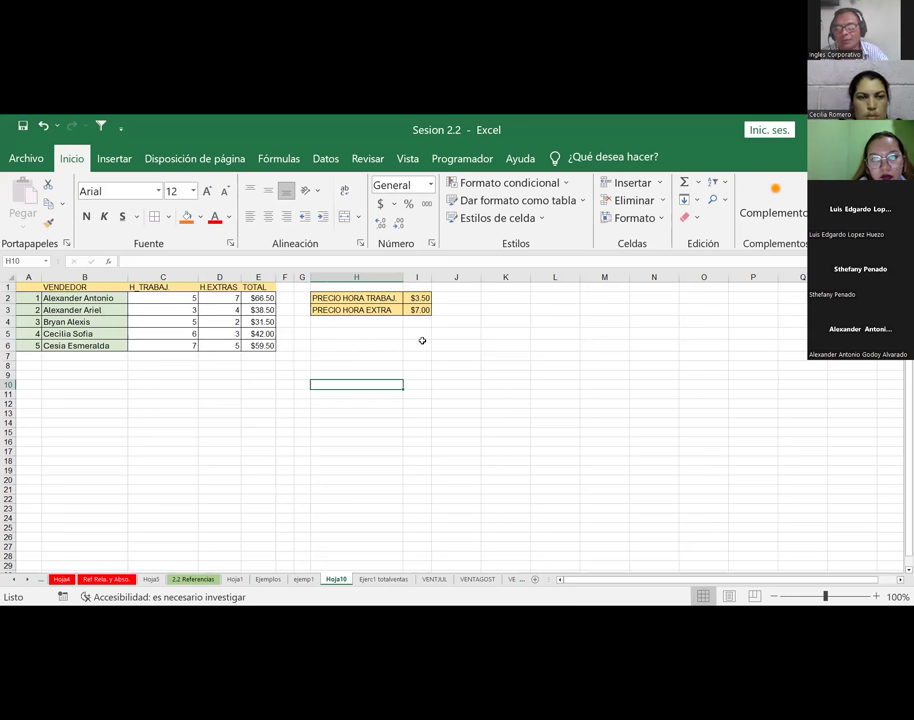
Clear all existing TOTAL values from column E
click(258, 298)
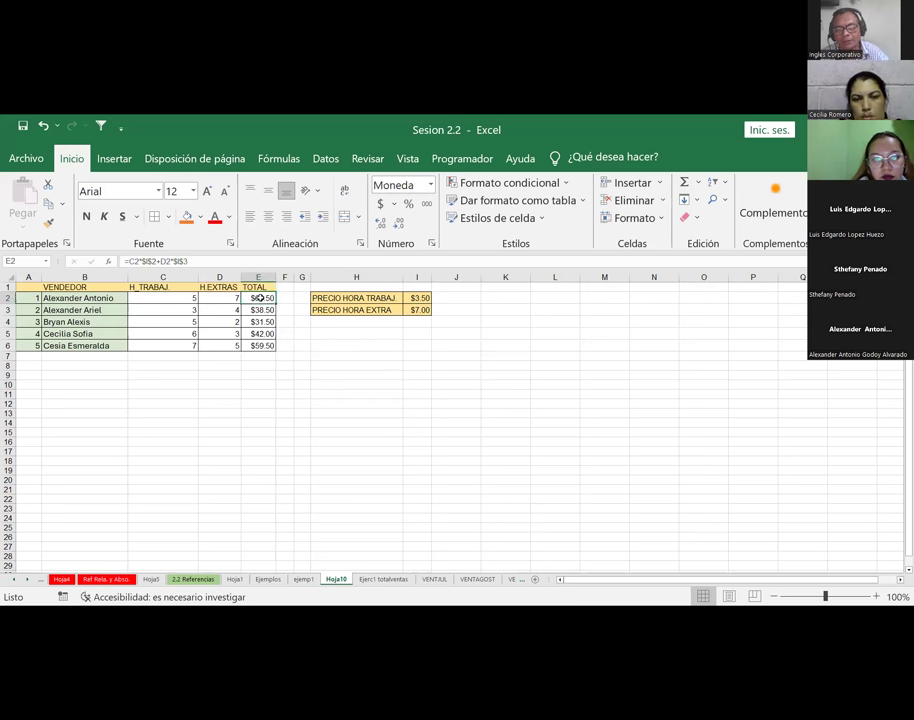
key(Delete)
key(Down)
key(Delete)
key(shift+ctrl+Down)
key(Delete)
click(260, 298)
Enter the relative formula =C2*I2+D2*I3 in E2, giving $66.50
text(=)
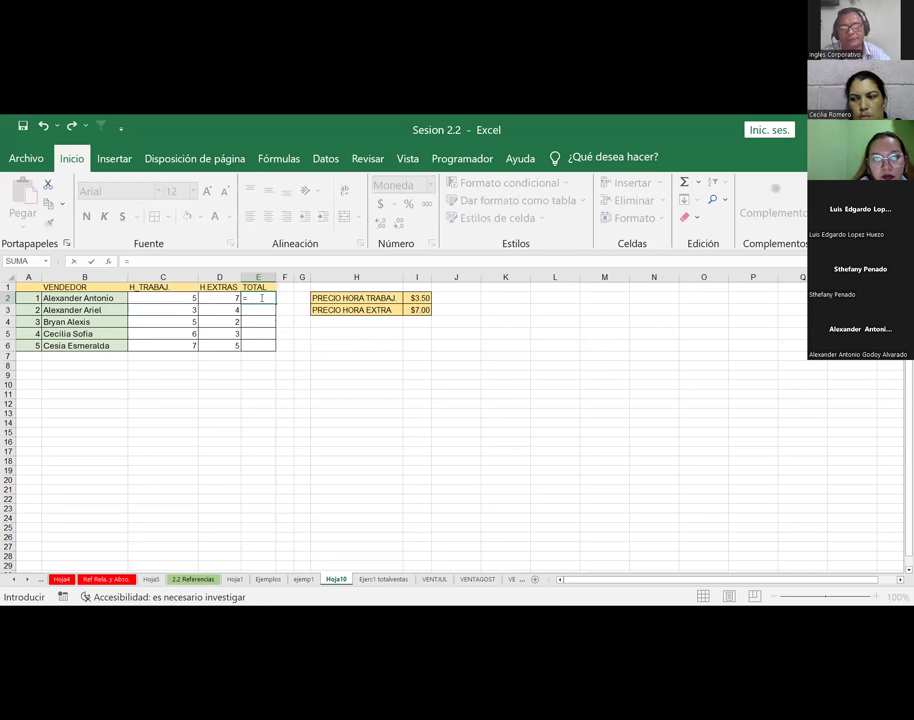
click(169, 300)
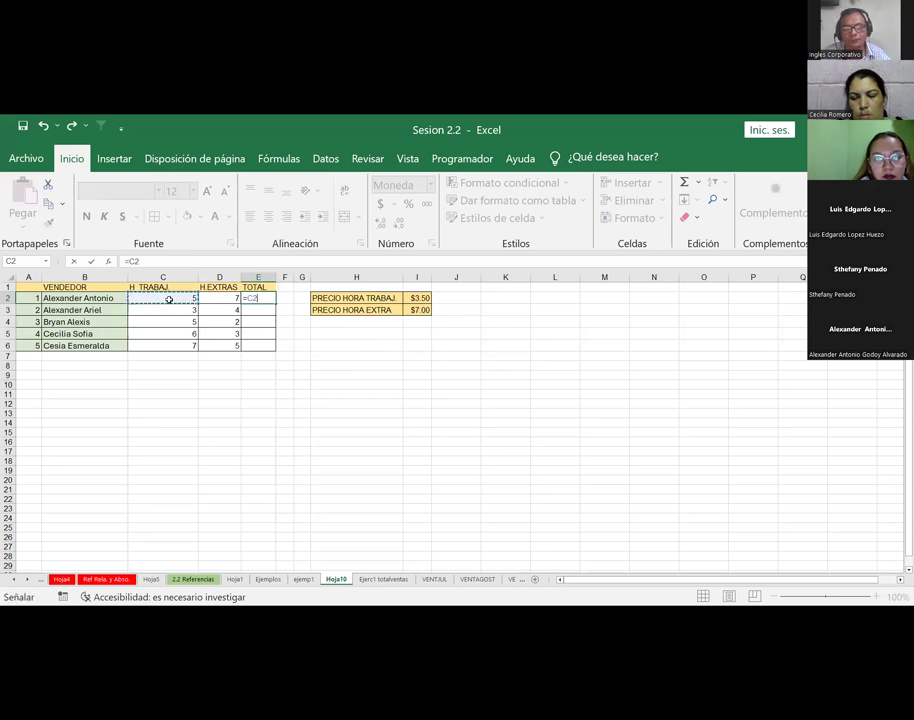
text(*)
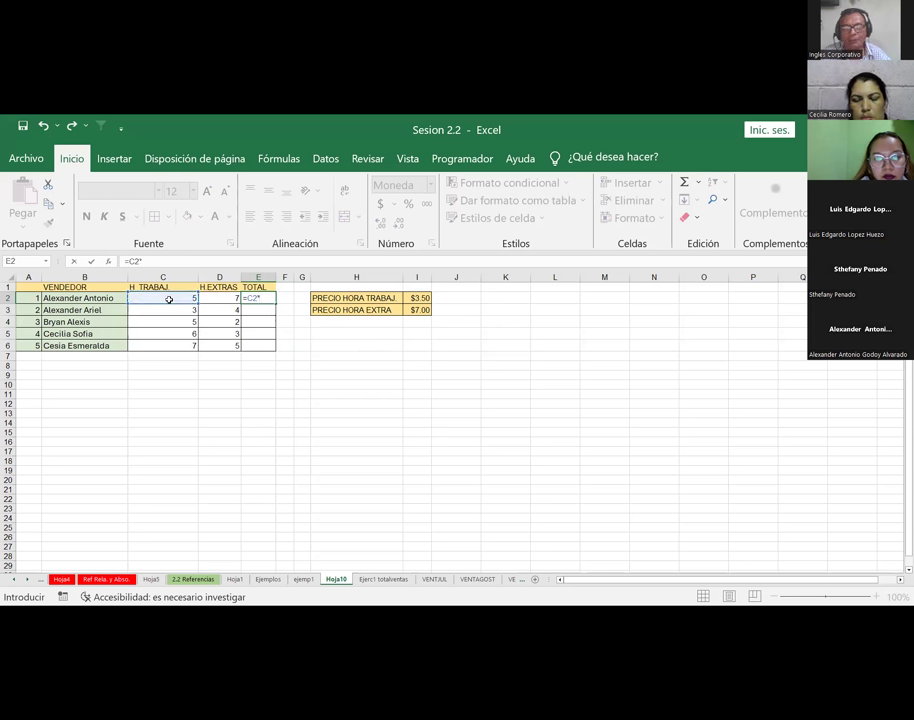
click(417, 297)
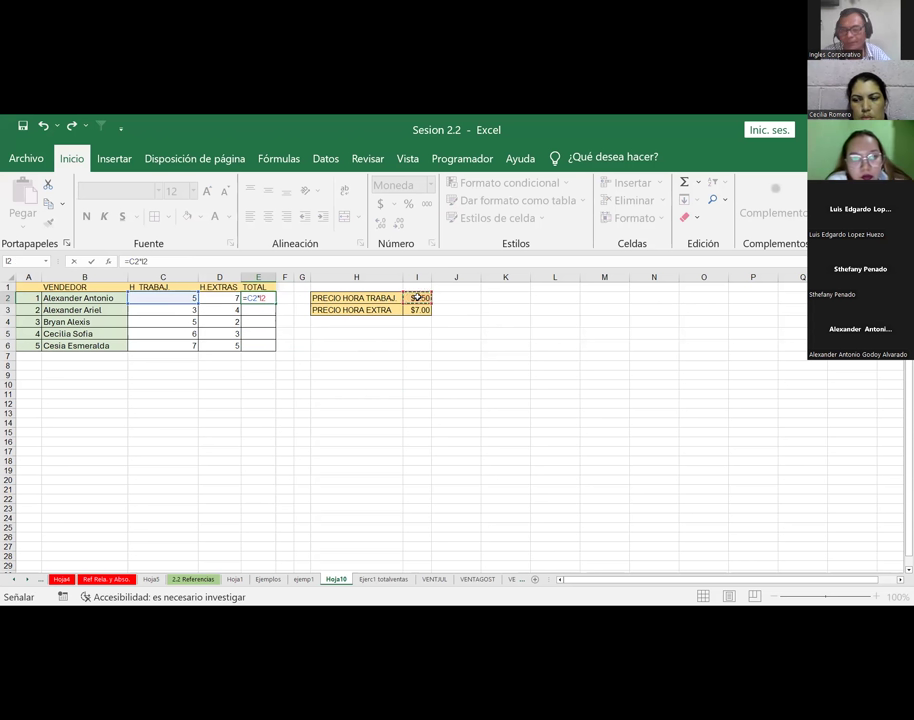
text(*)
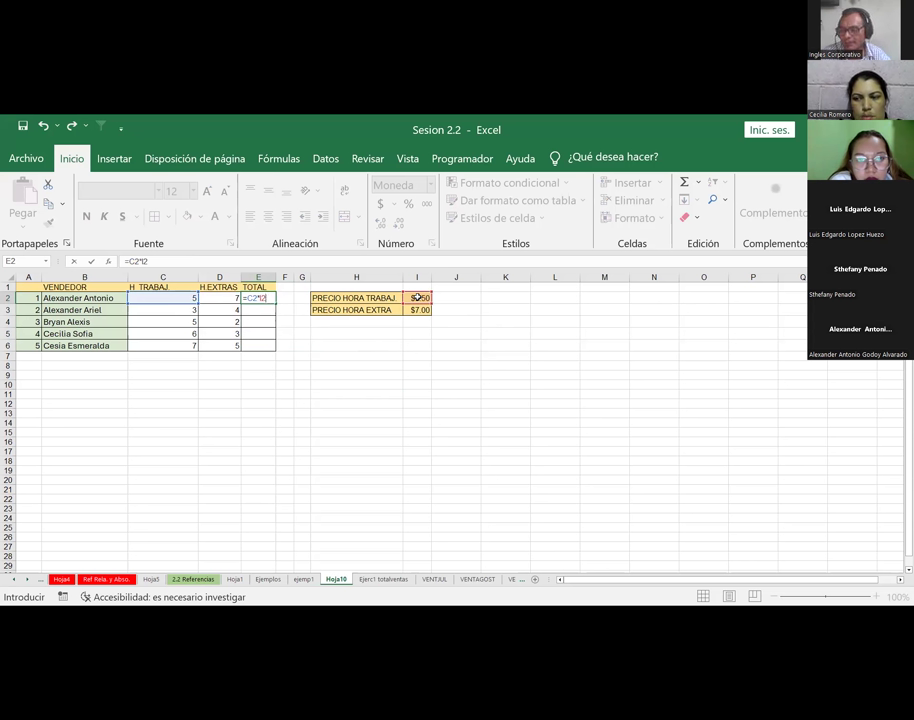
click(224, 301)
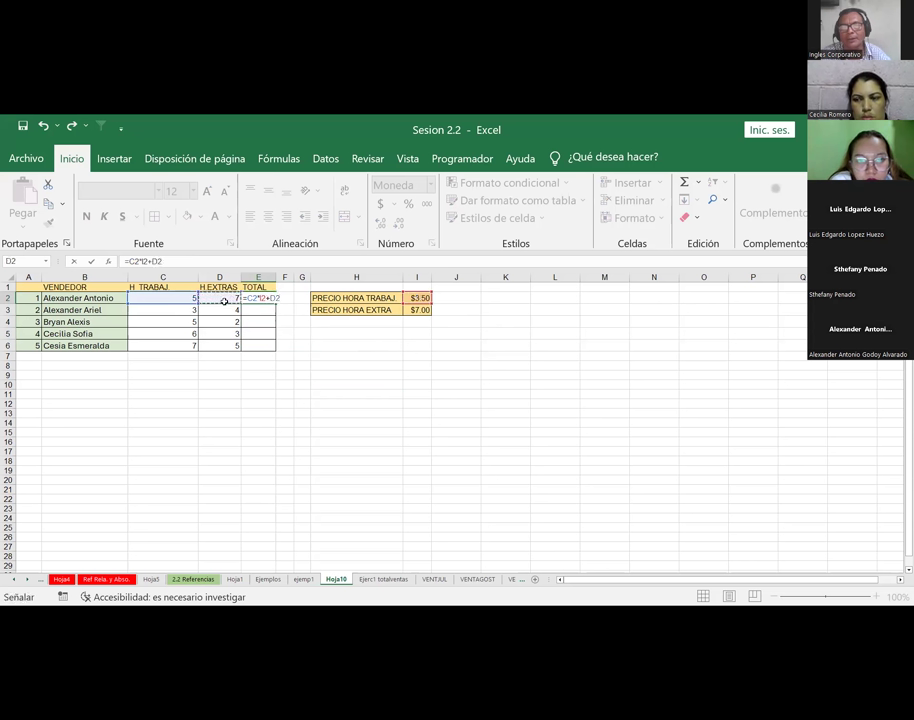
text(*)
click(409, 310)
key(Return)
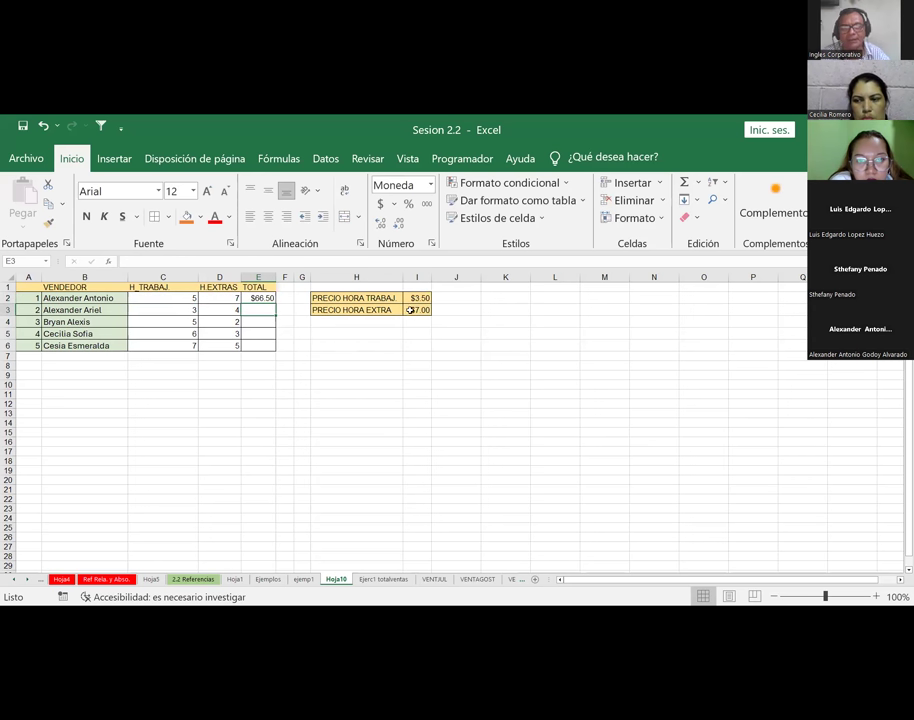
click(260, 298)
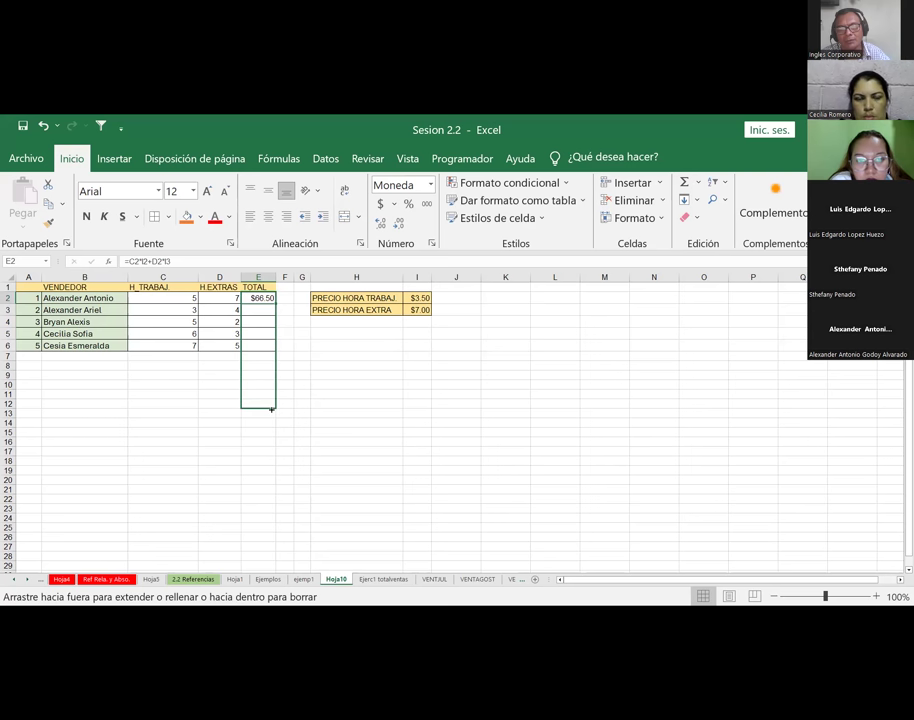
Fill the relative E2 formula down to E12 and compare E3's shifted =C3*I3+D3*I4 showing $21.00
drag(276, 303, 272, 408)
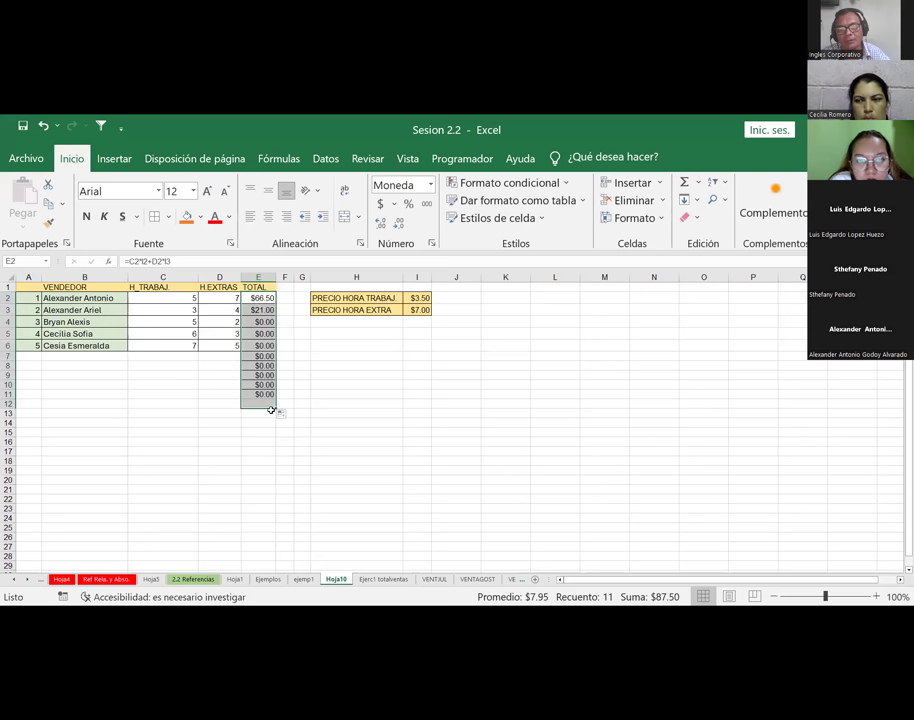
click(366, 385)
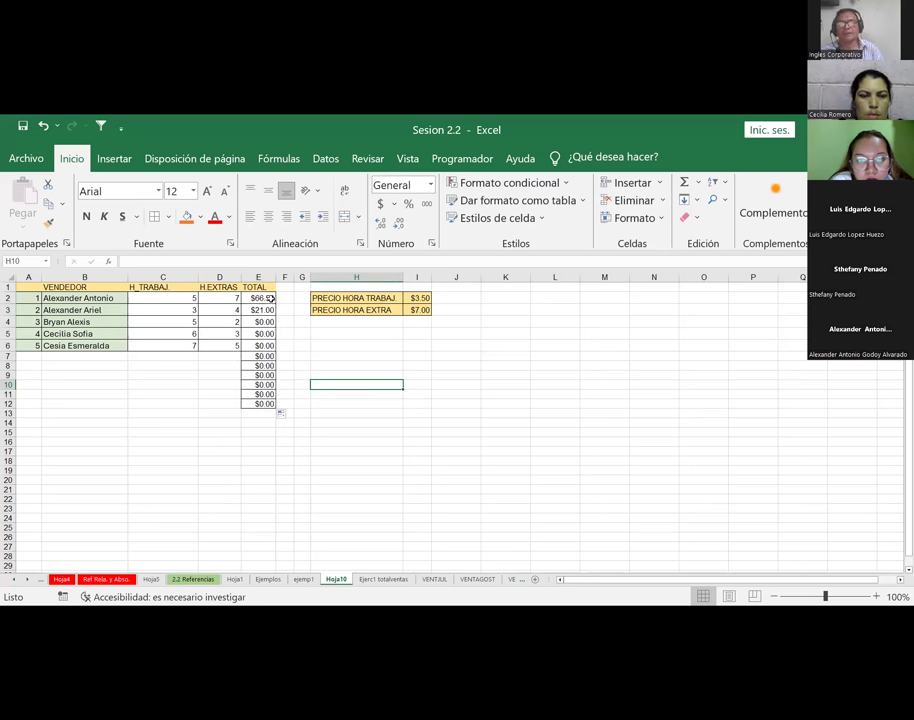
click(270, 298)
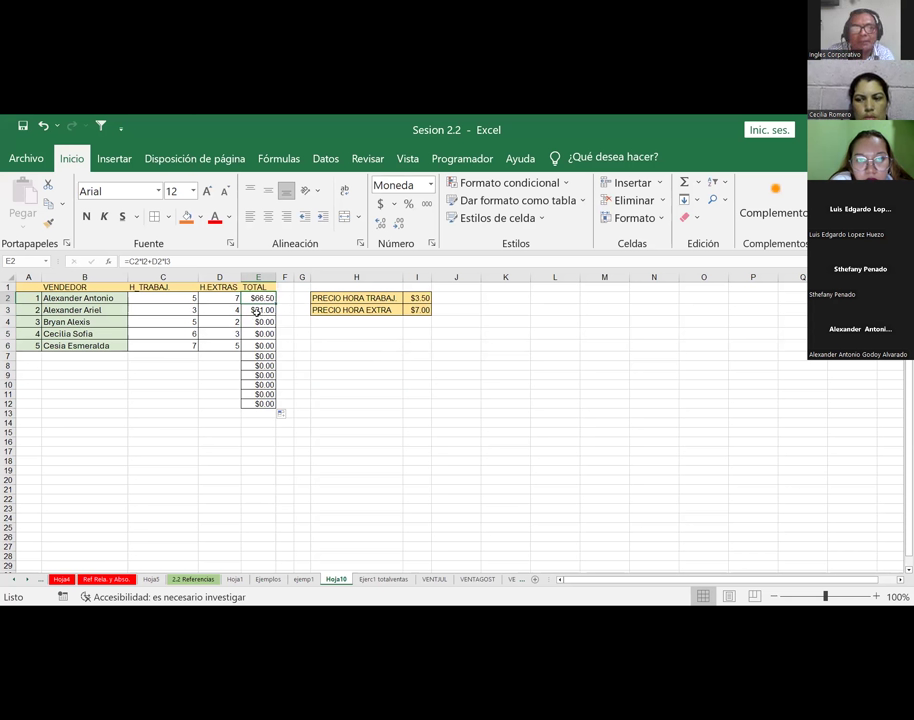
click(257, 312)
click(258, 300)
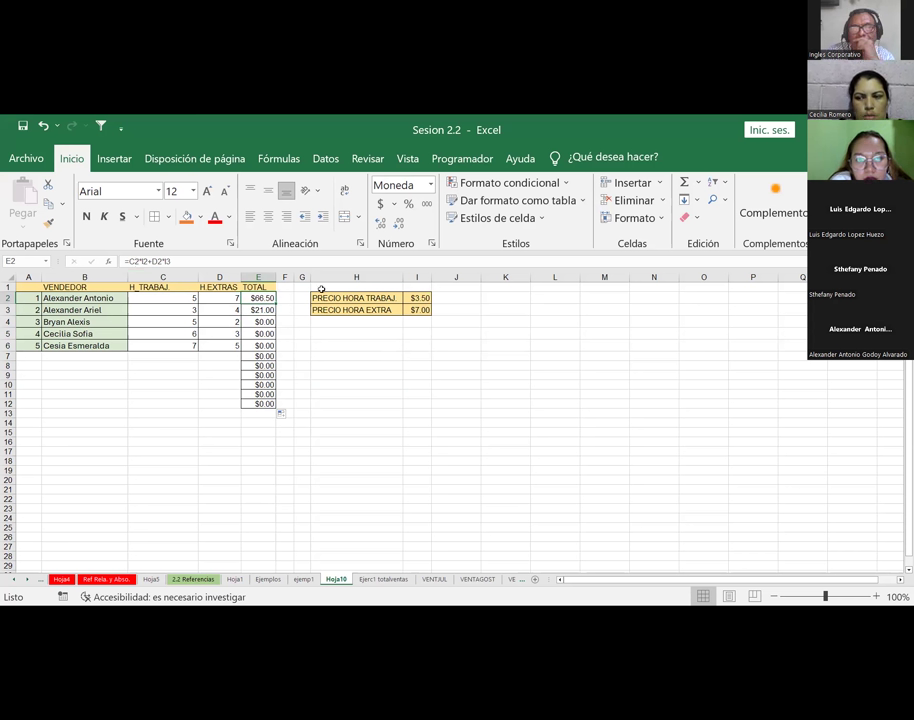
click(261, 311)
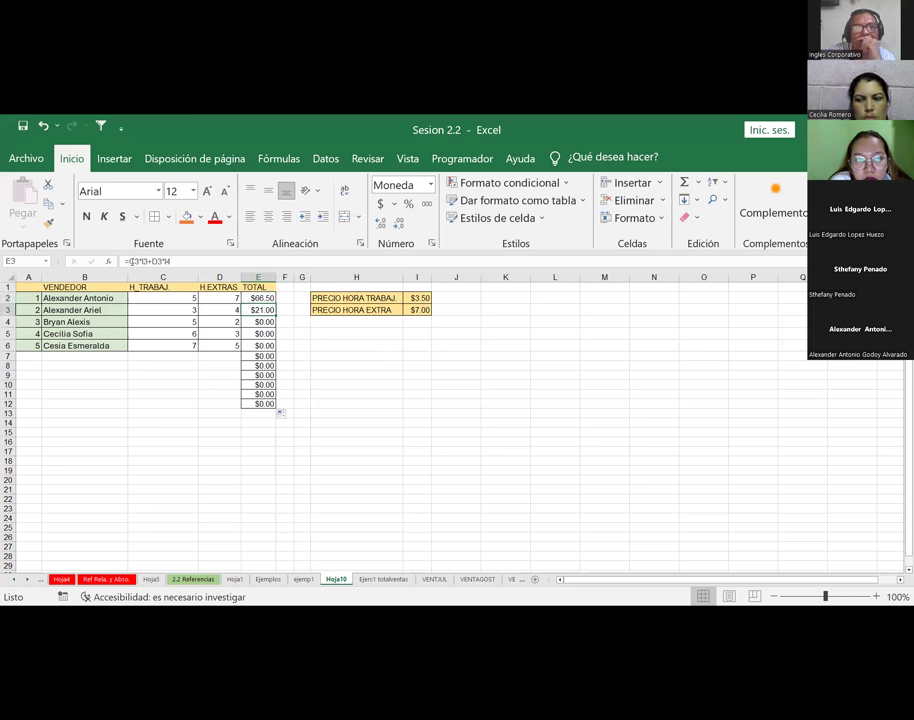
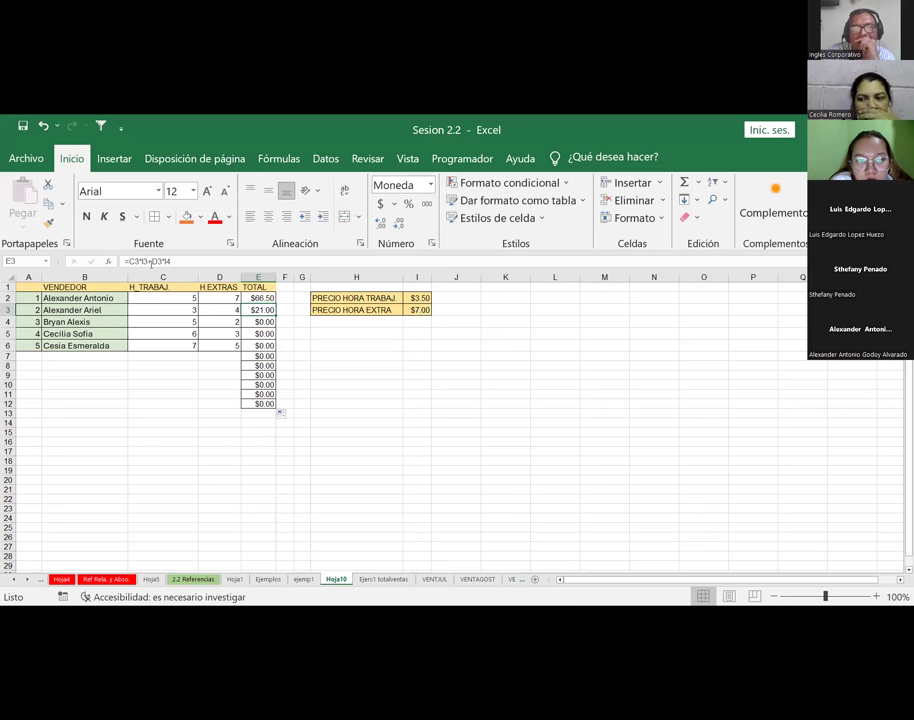
Enter 5 in cell I4
click(418, 322)
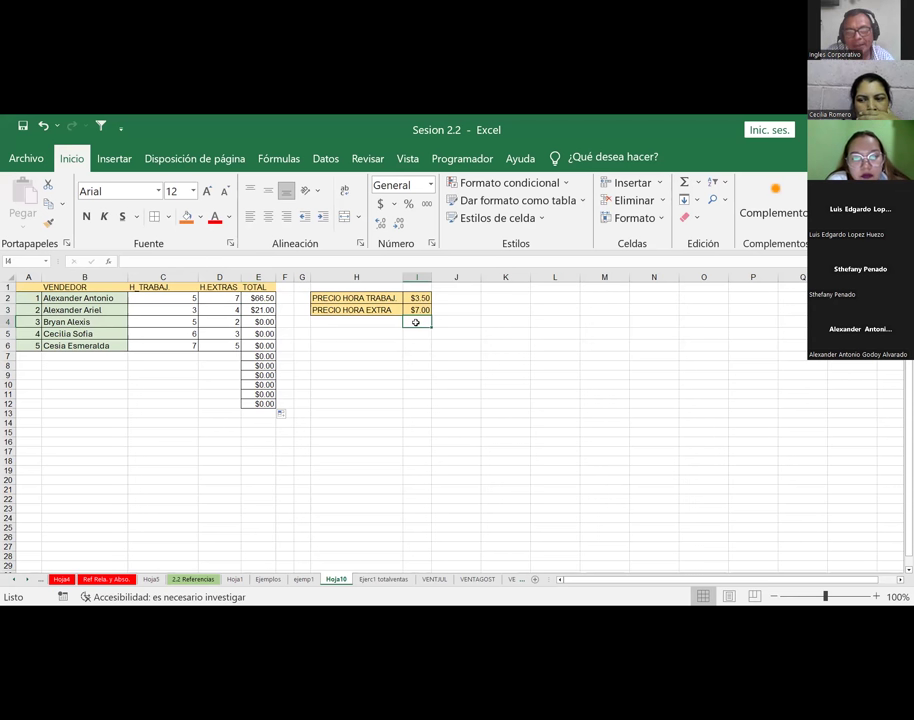
text(5)
key(Return)
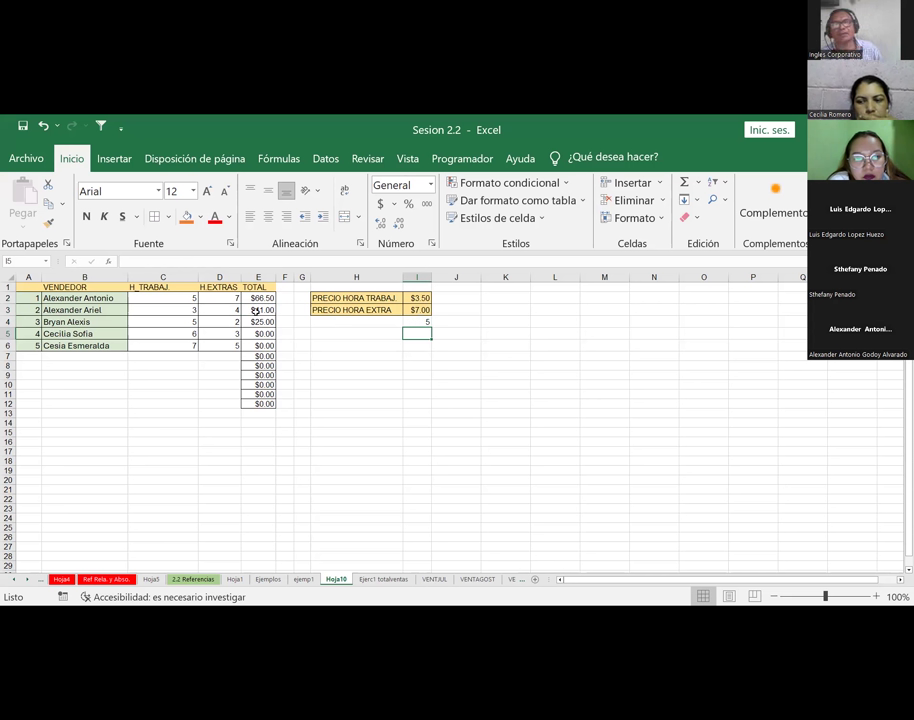
Clear the copied totals from E3:E12, leaving only $66.50 in E2
drag(255, 311, 251, 399)
key(ctrl+v)
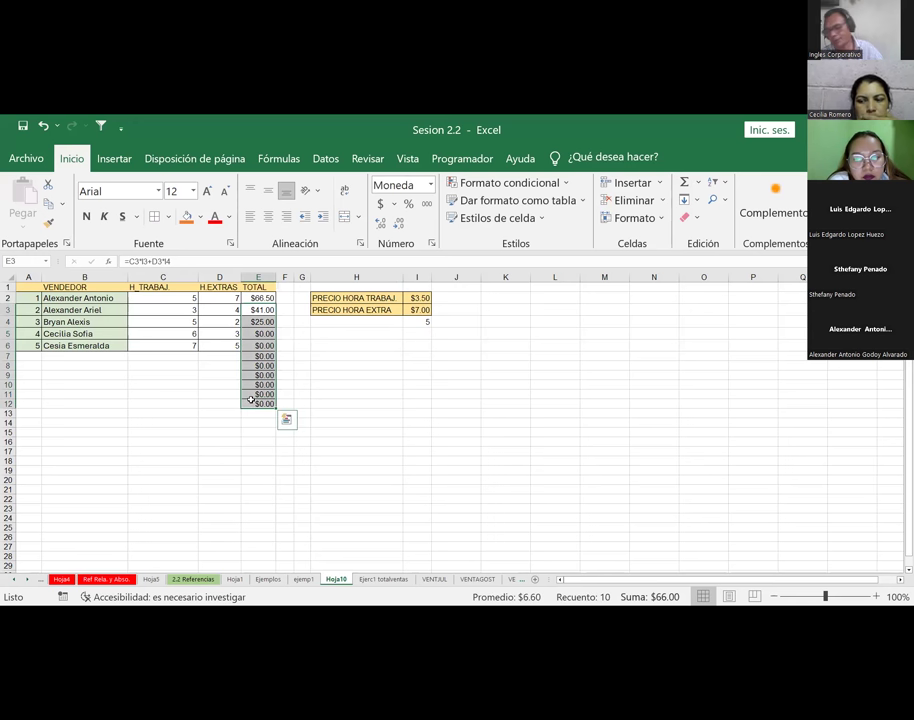
click(420, 374)
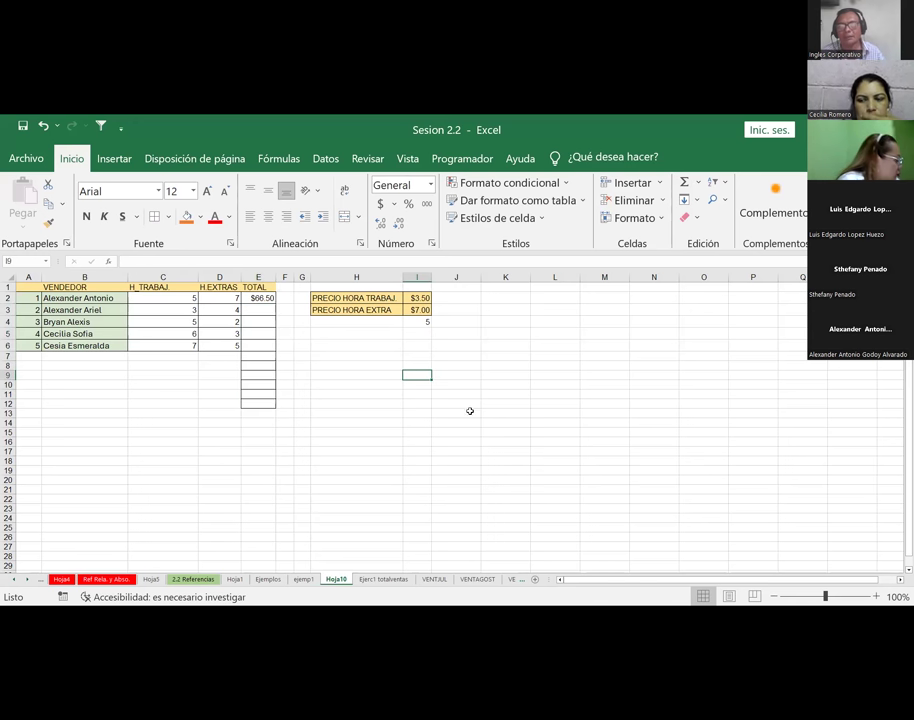
Apply all borders to the TOTAL cells E2:E6
drag(249, 357, 249, 410)
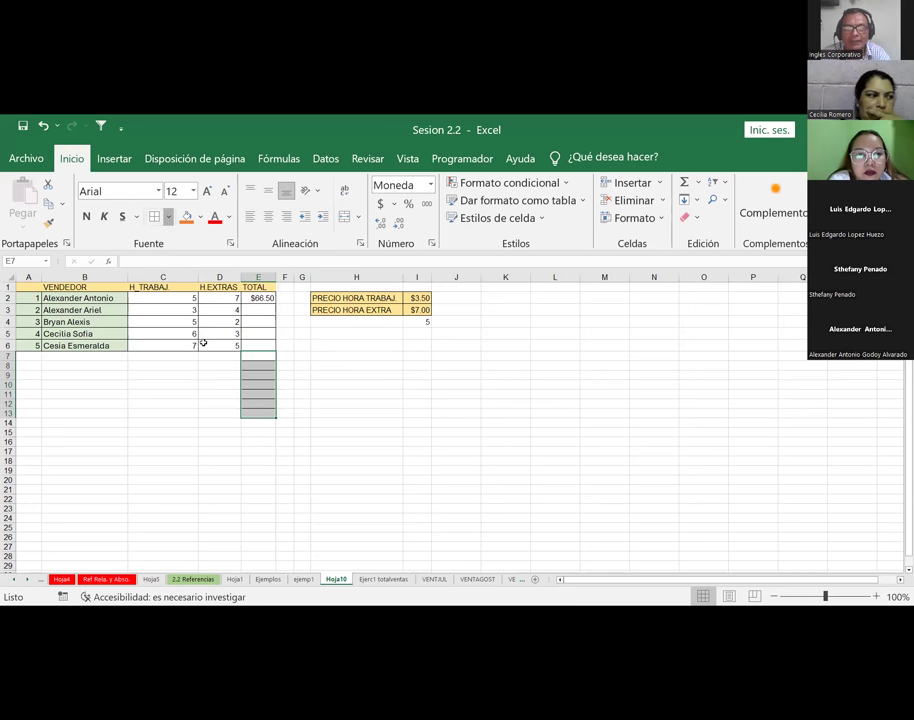
drag(261, 298, 257, 344)
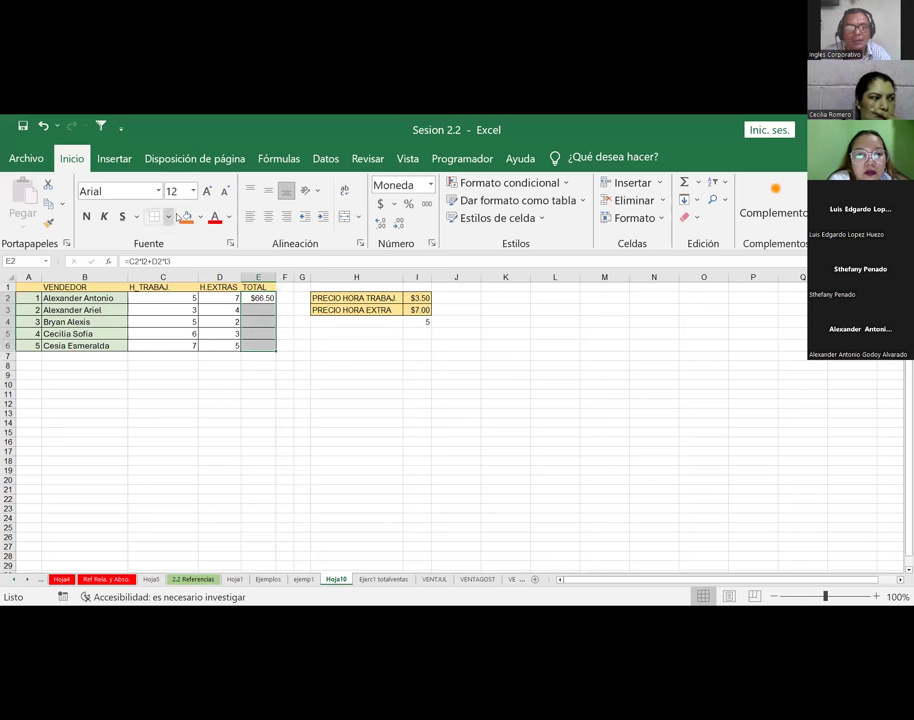
click(170, 217)
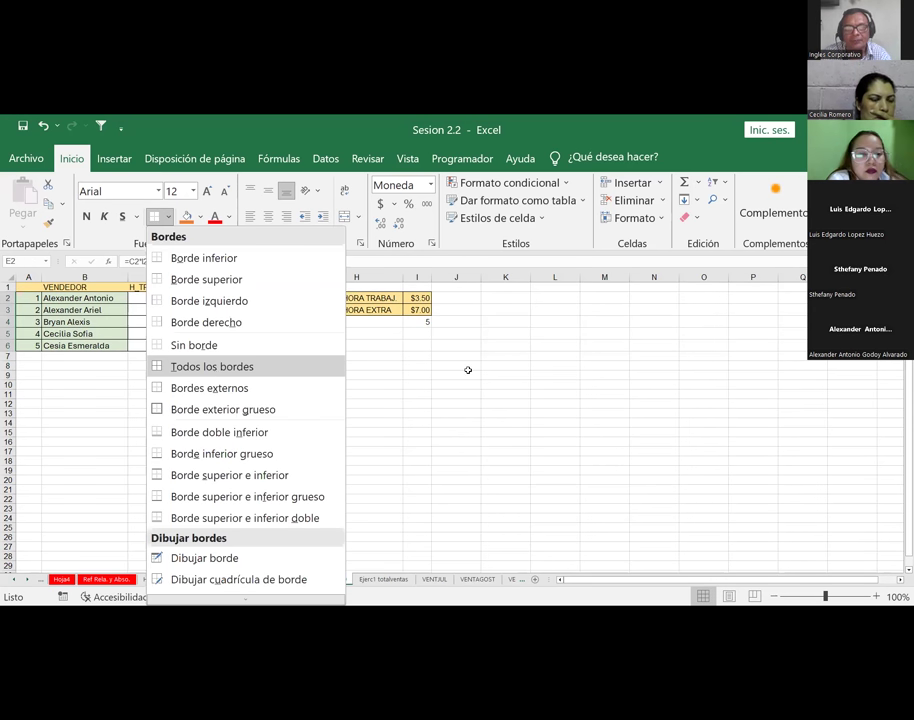
click(210, 366)
Make E2's formula =C2*$I$2+D2*$I$3 with absolute references to I2 and I3
click(142, 261)
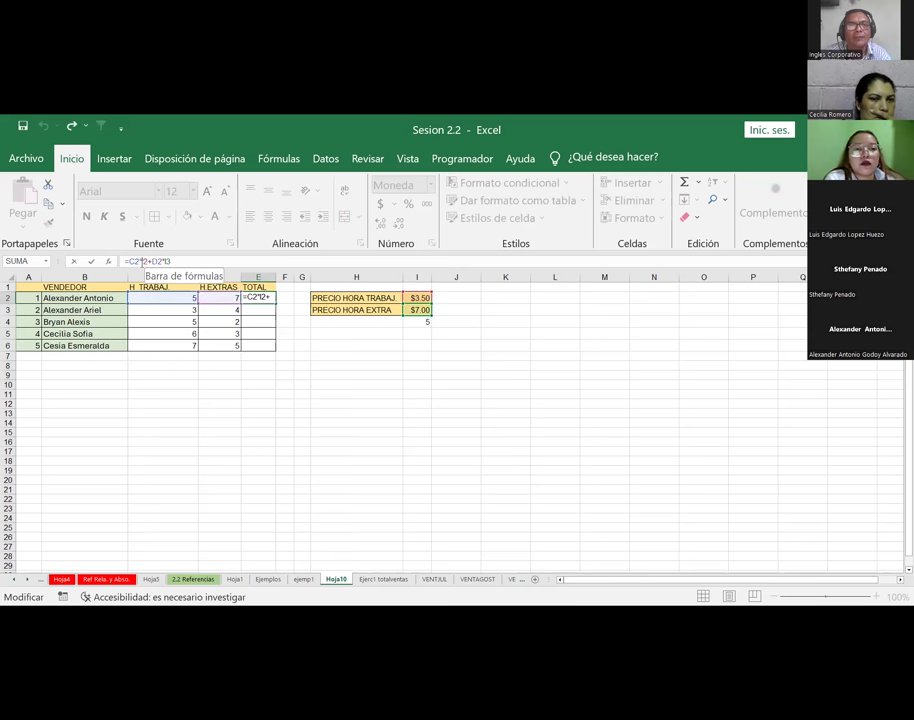
key(F4)
click(156, 261)
key(F4)
click(91, 261)
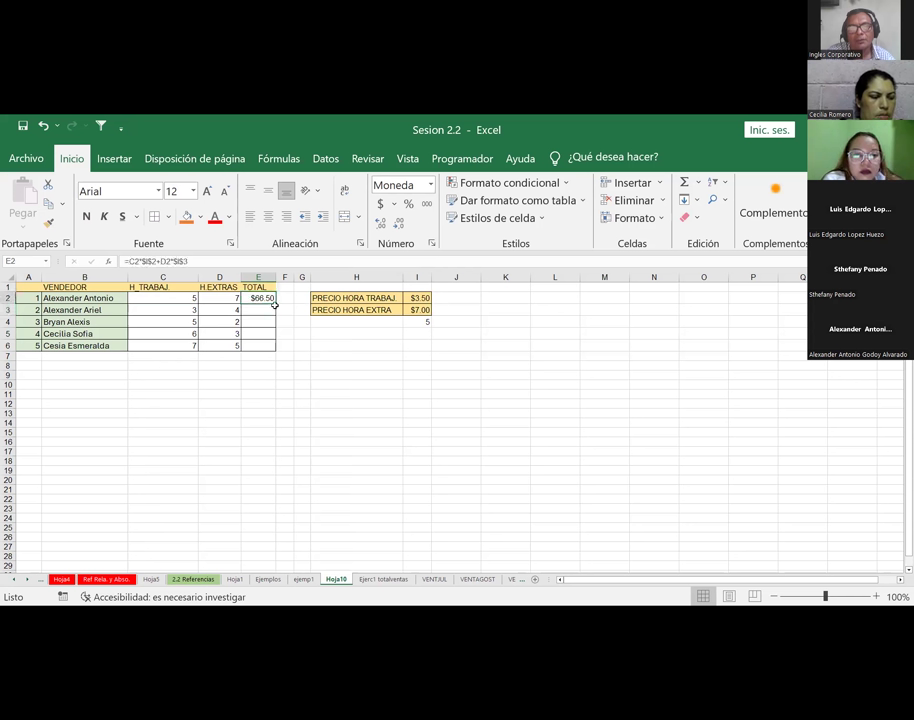
Fill the total formula down to E6 and narrow column C
drag(273, 306, 272, 310)
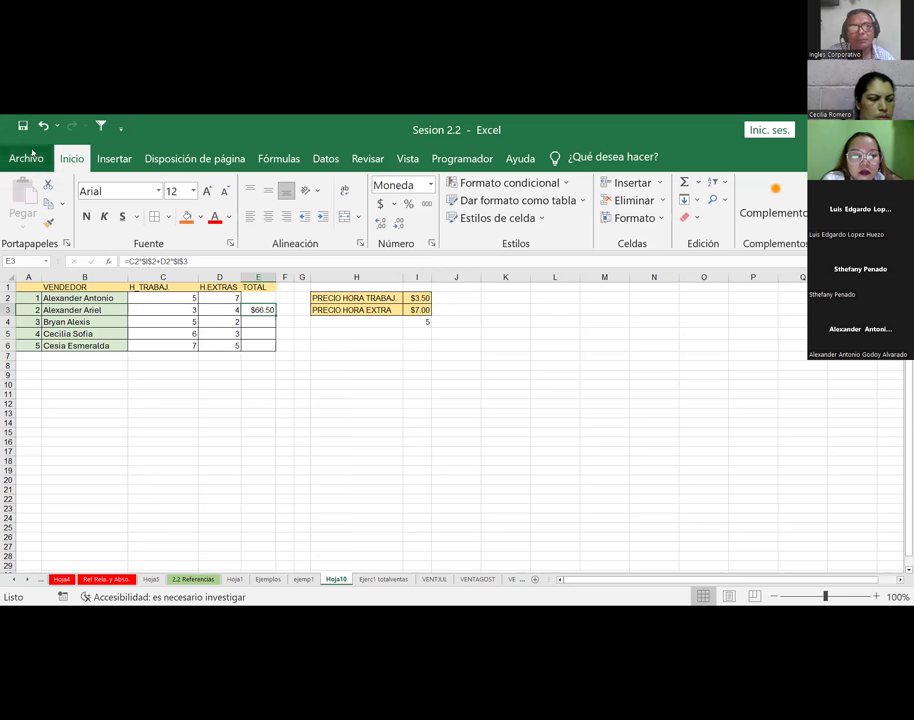
key(ctrl+z)
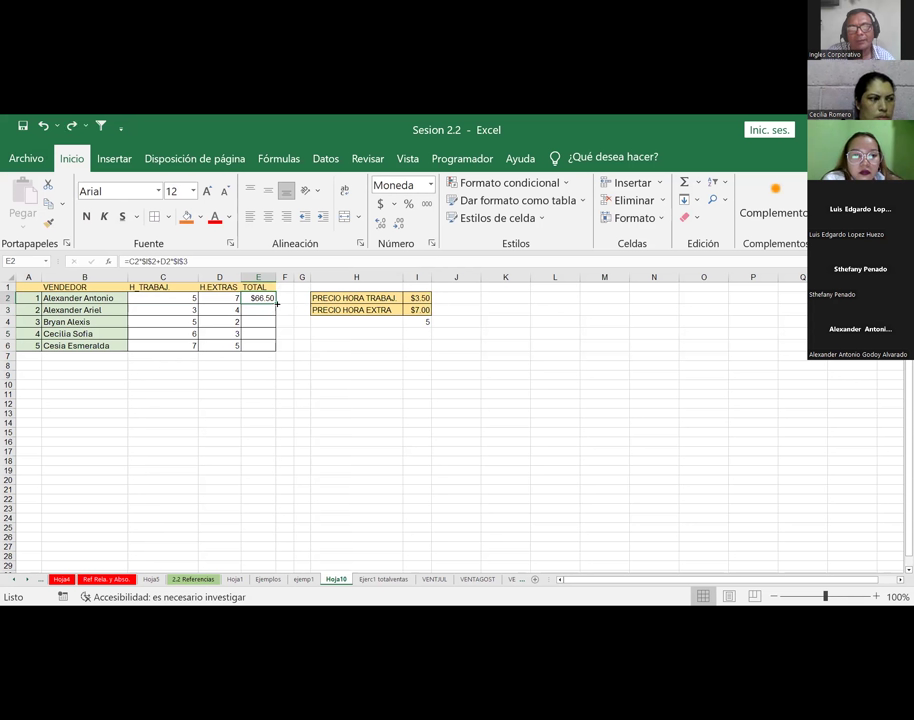
drag(274, 305, 272, 347)
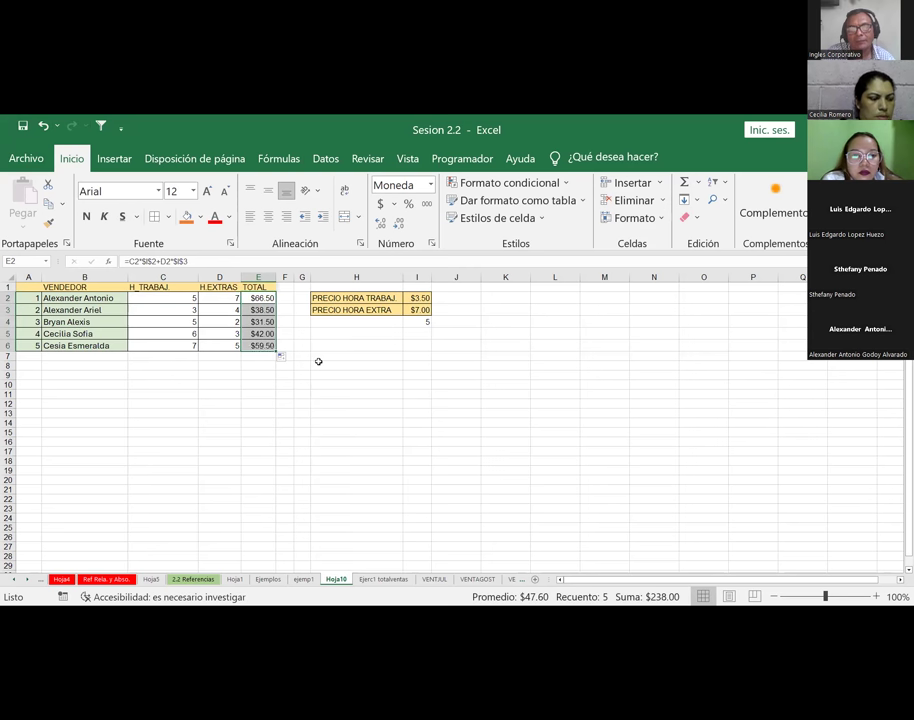
click(361, 354)
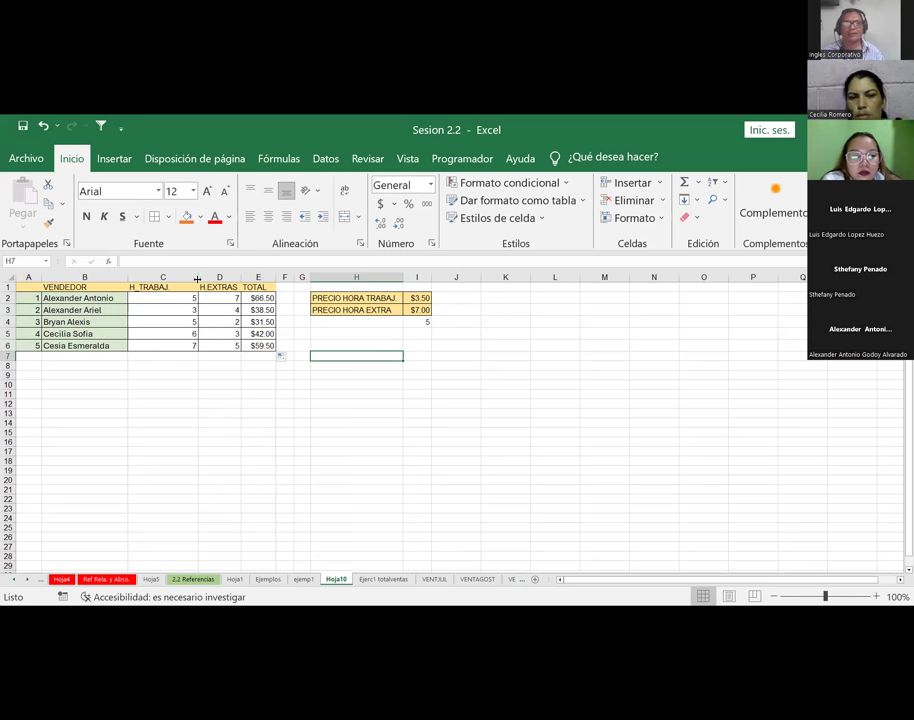
drag(198, 277, 176, 277)
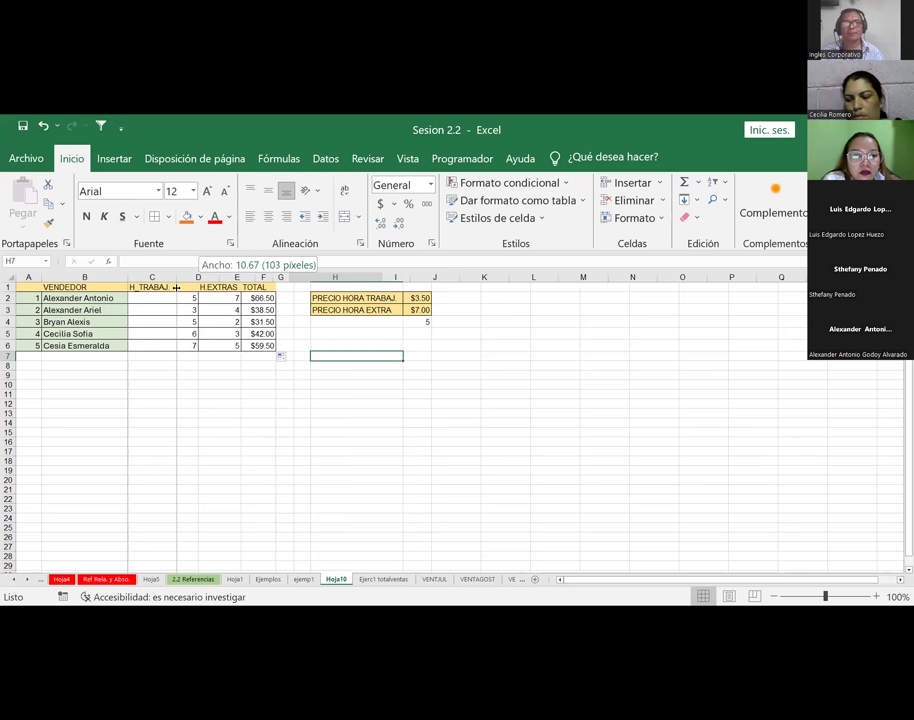
Name cell D10 PRECIO in the Name Box
click(245, 411)
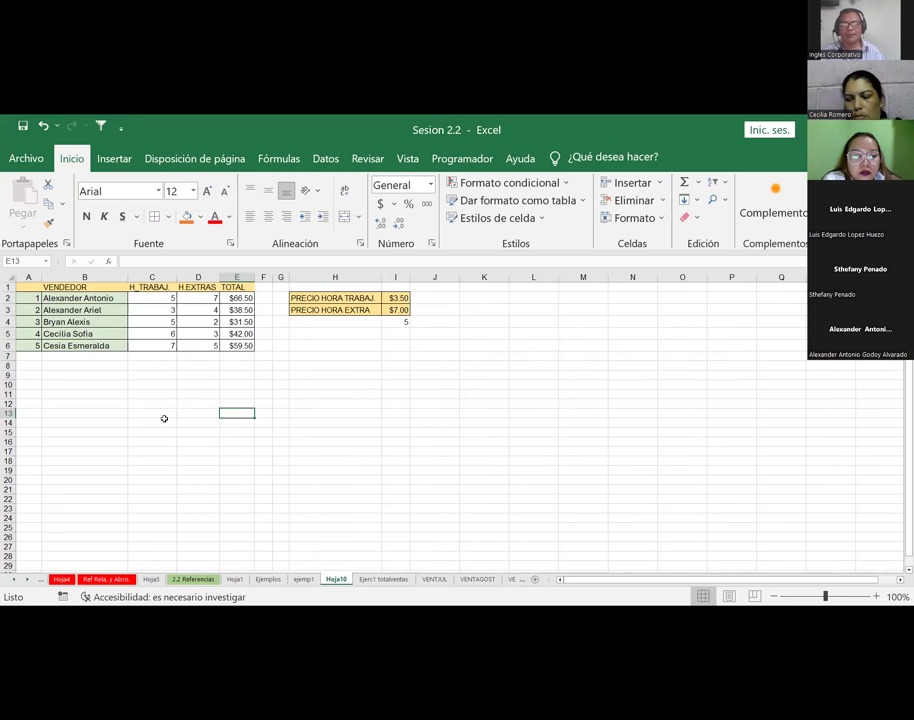
click(199, 385)
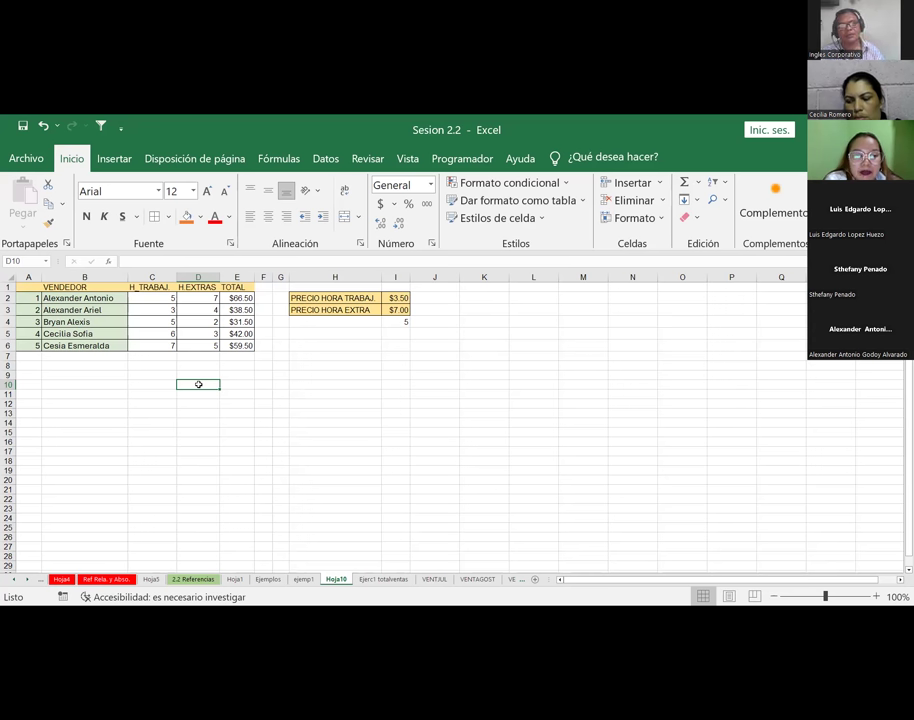
click(35, 261)
key(BackSpace)
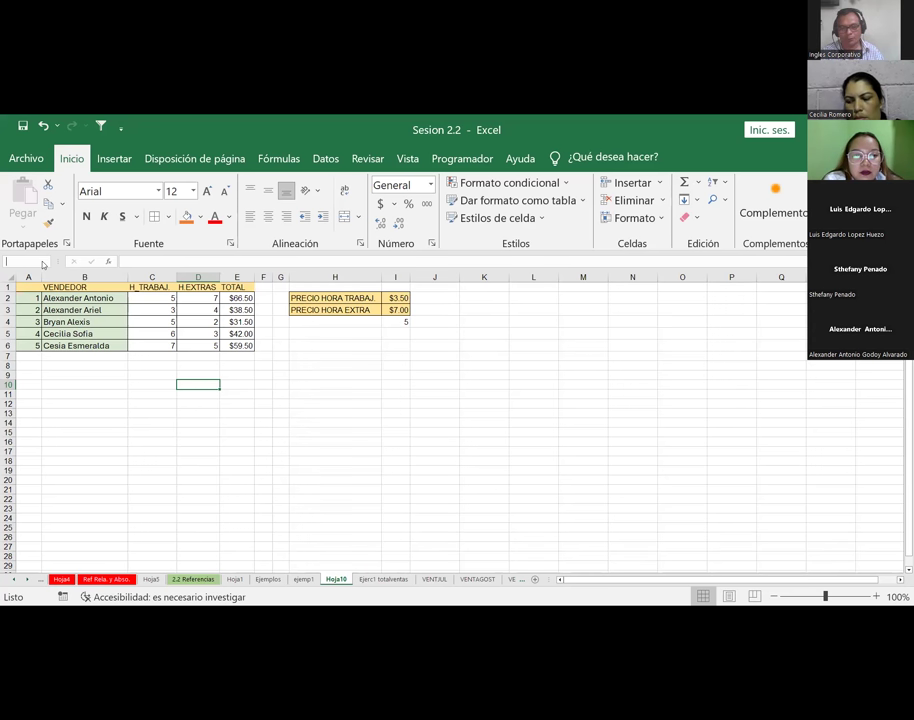
text(PRECIO)
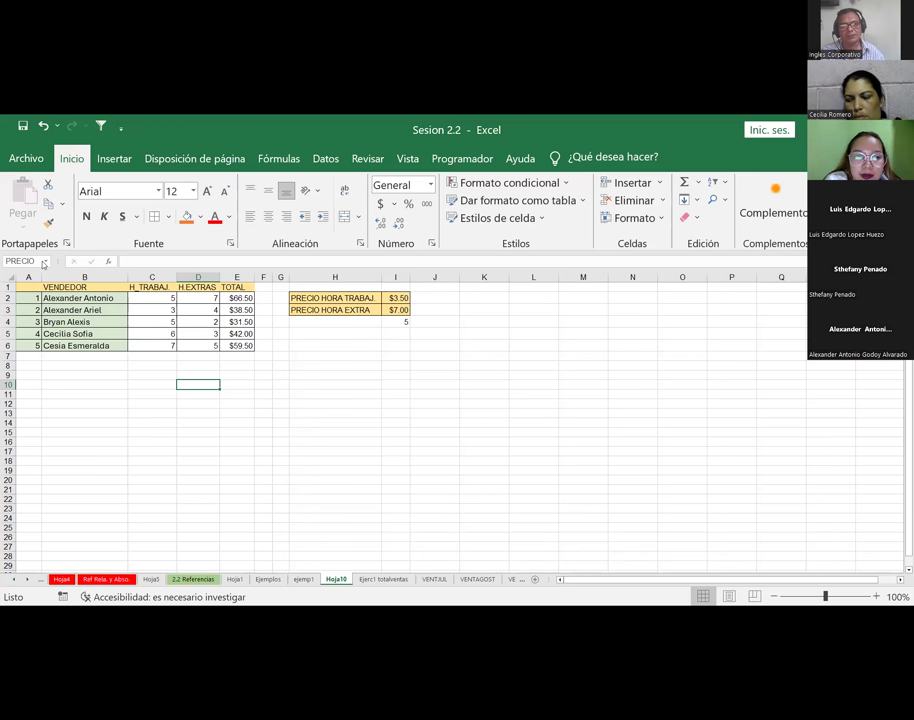
key(Return)
Name cell E10 DESCUENTO in the Name Box
key(Right)
click(35, 261)
text(SCUEN)
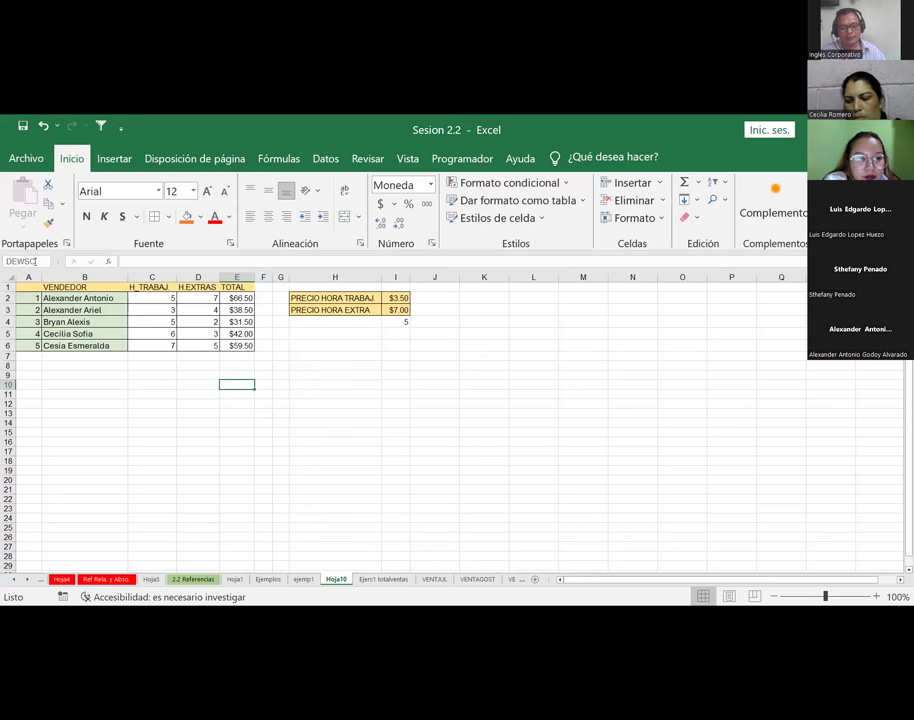
key(Left)
key(Left)
key(Left)
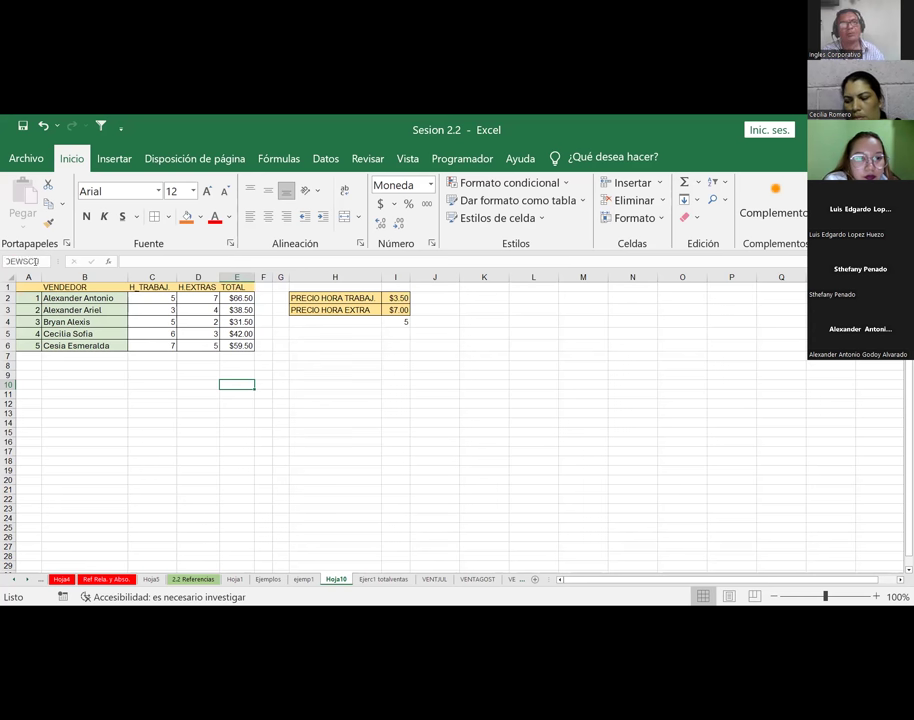
text(S)
text(NTO)
key(Left)
key(Left)
key(Return)
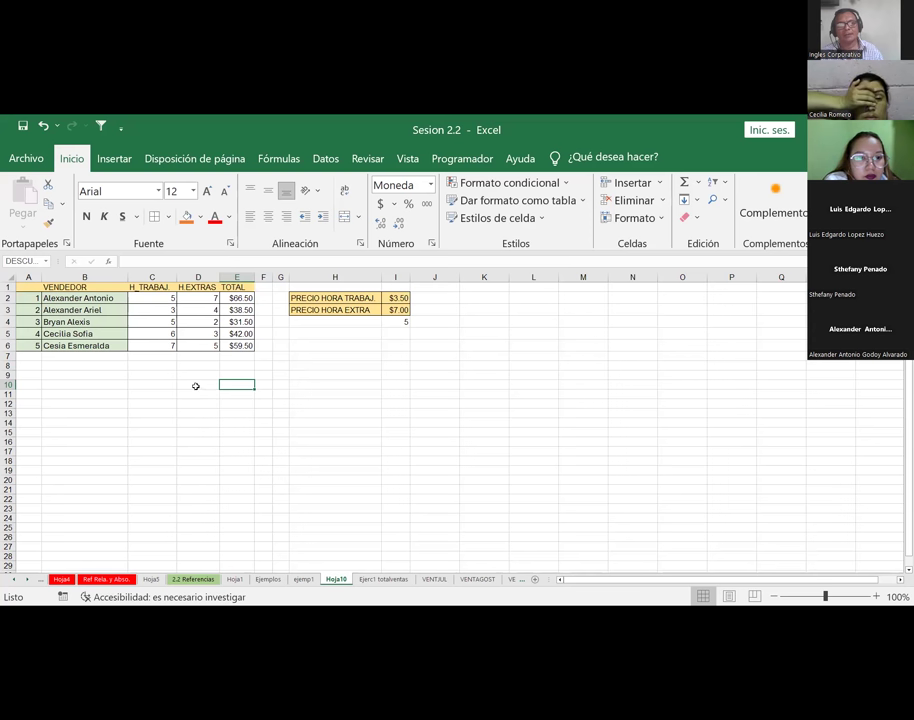
drag(196, 384, 242, 383)
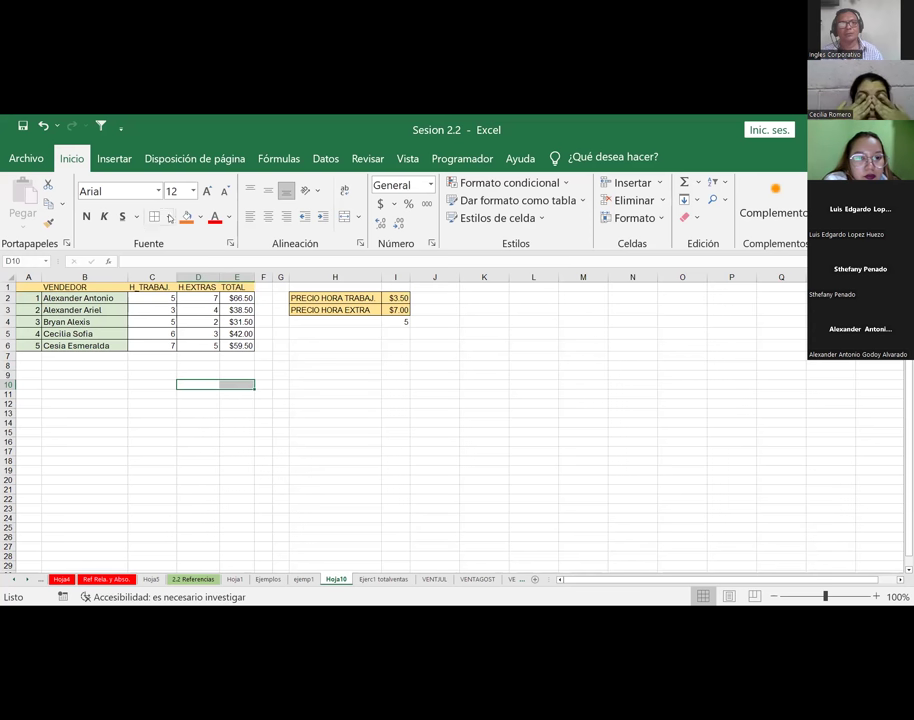
Give D10:E10 a gold fill and font size 14
click(200, 216)
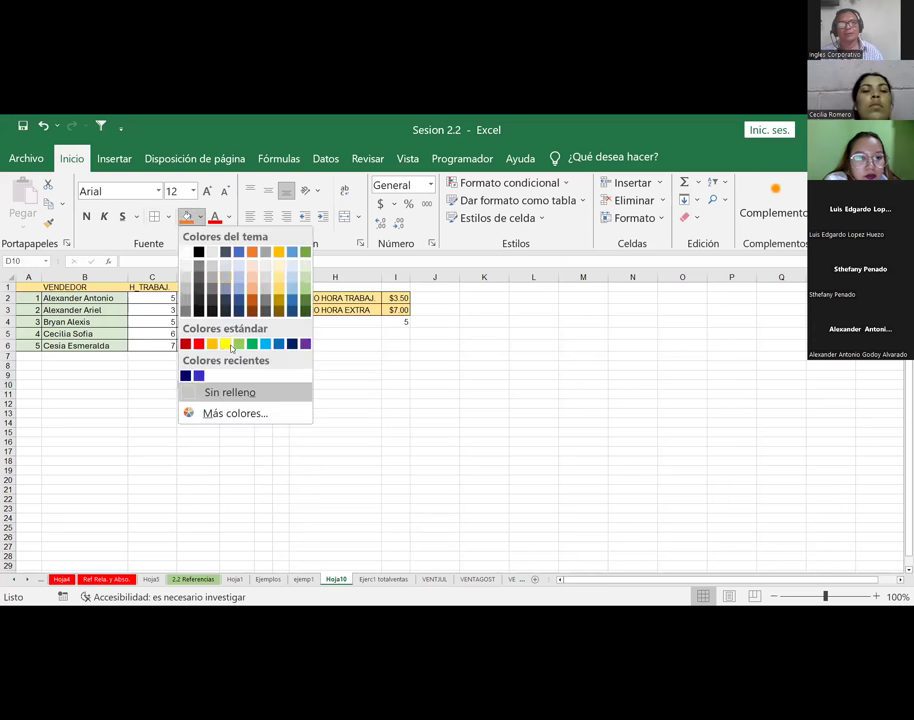
click(212, 343)
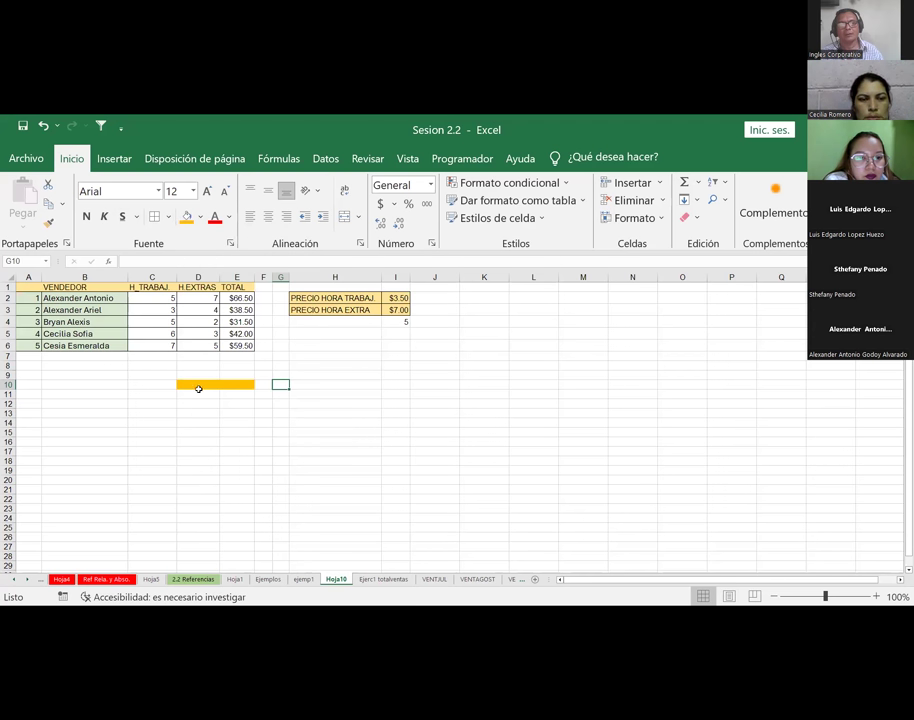
click(207, 190)
click(304, 380)
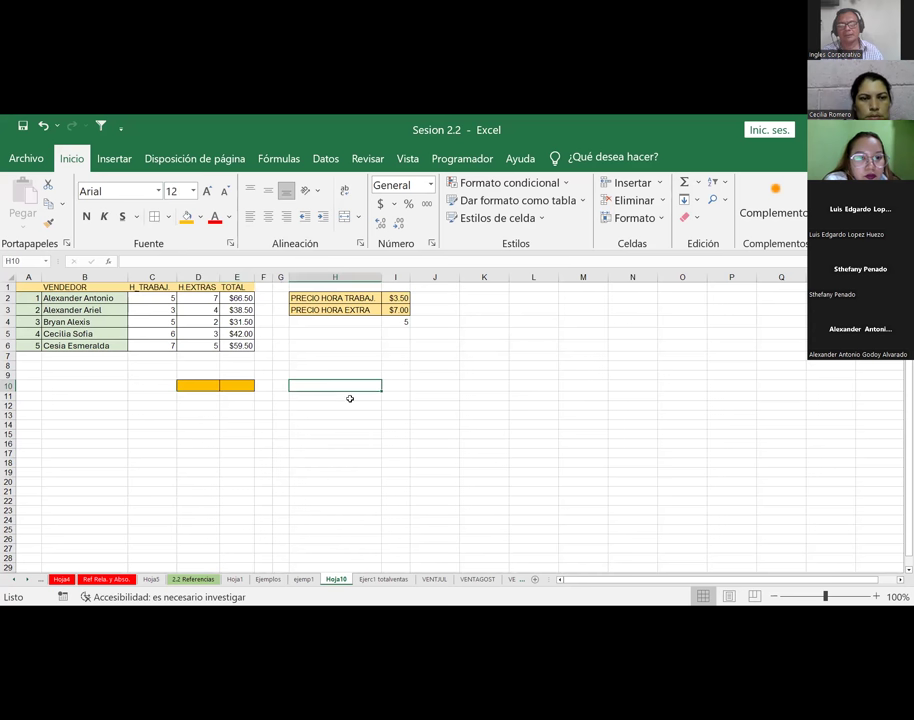
Enter =I5 in D10 and 15 in E10
click(201, 385)
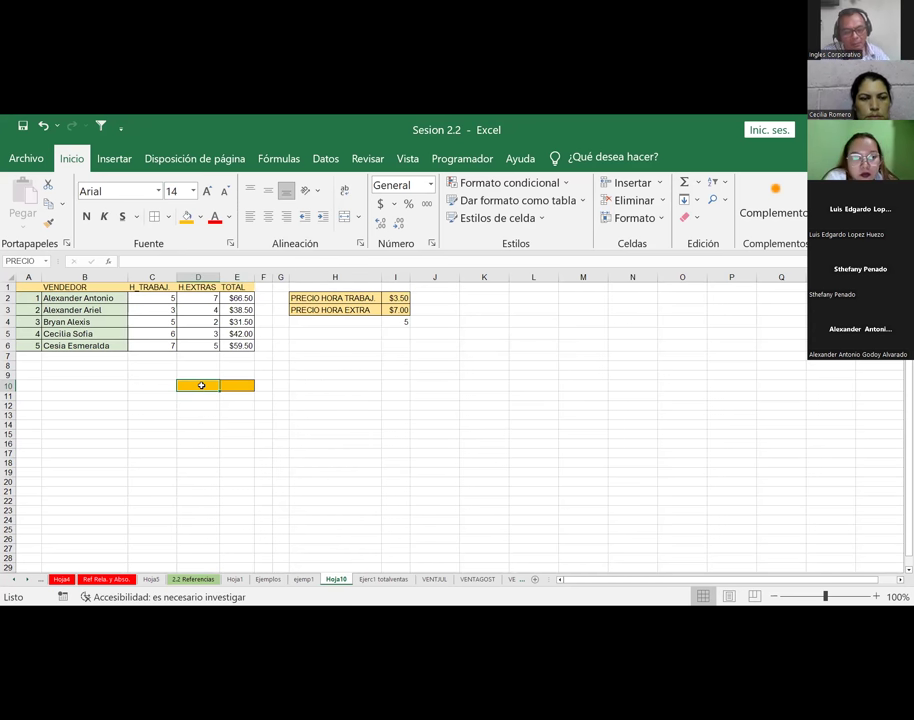
text(=i5)
key(ctrl+Return)
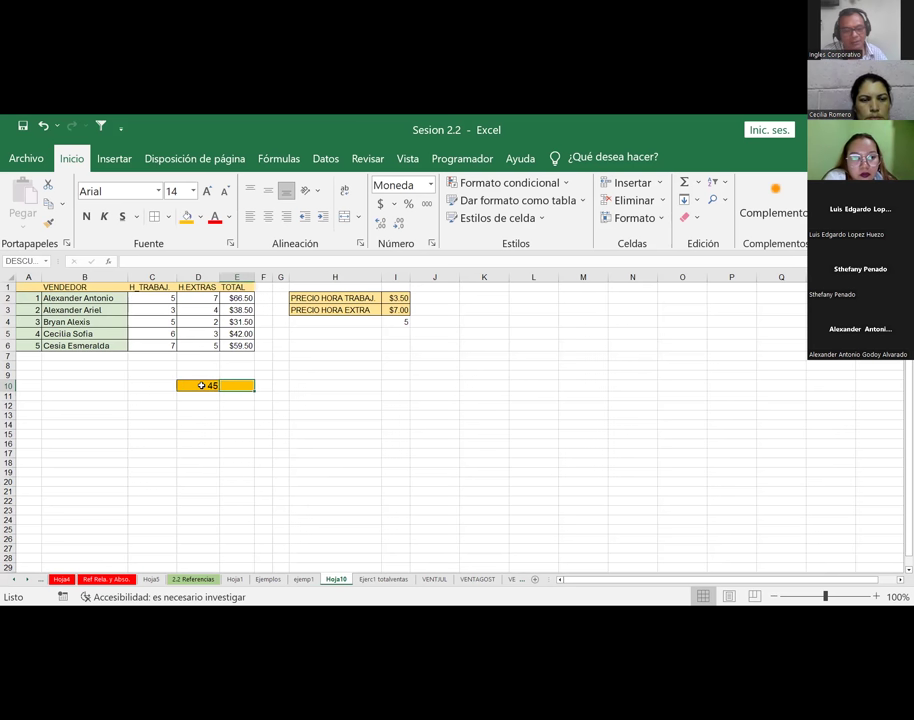
text(15)
key(Tab)
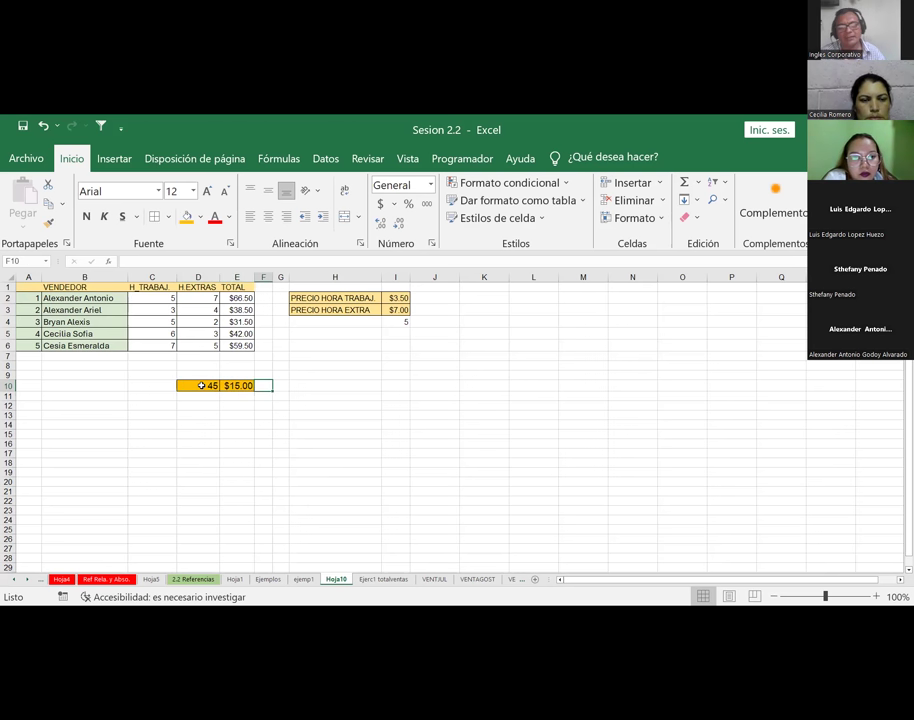
Format D10 as currency with 2 decimals so it shows $45.00
click(201, 385)
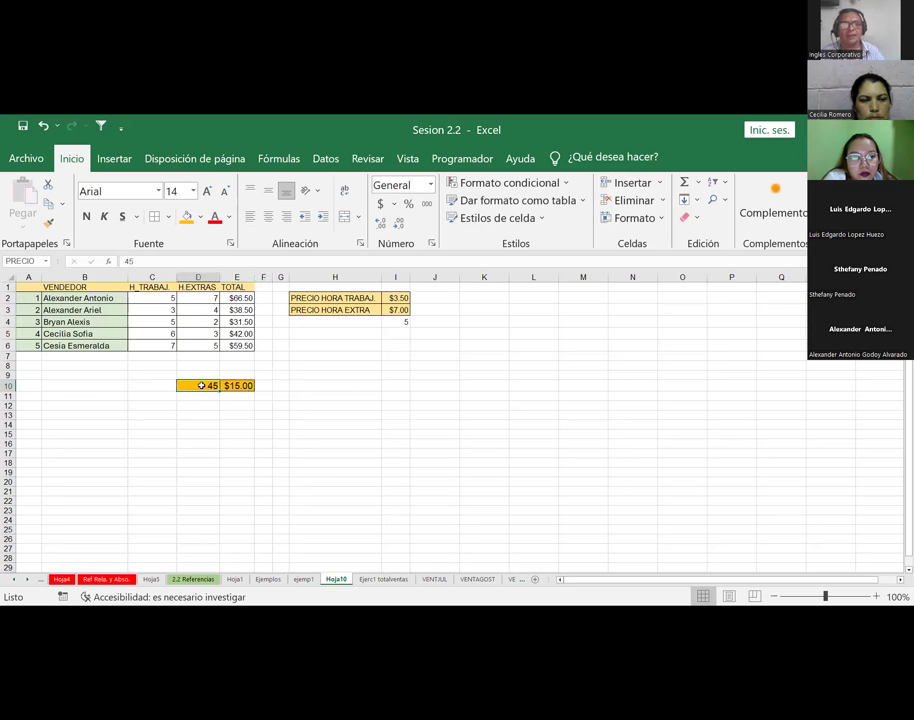
click(208, 386)
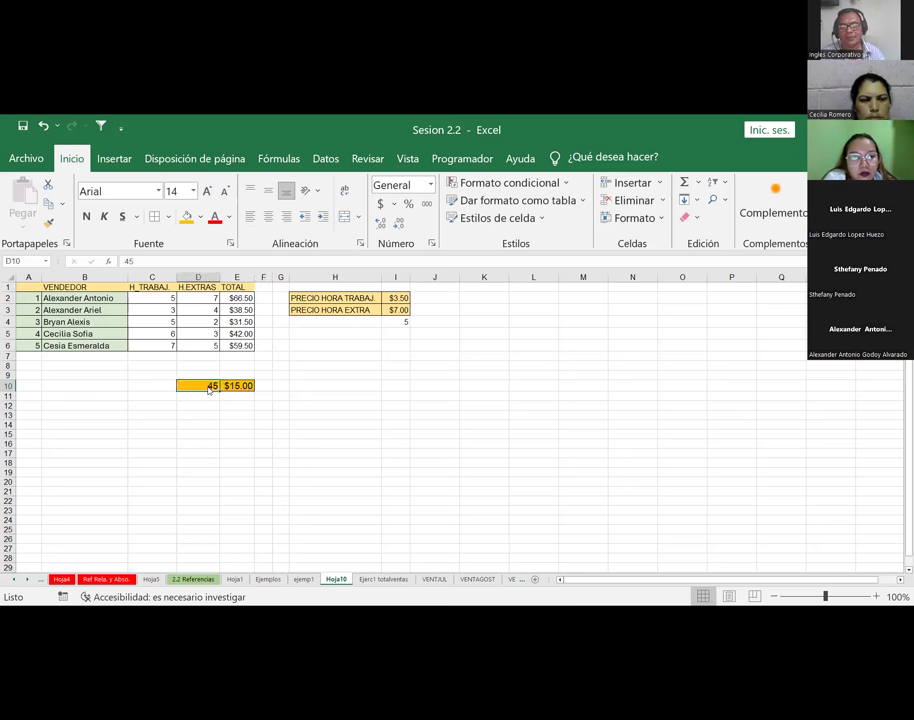
right_click(278, 530)
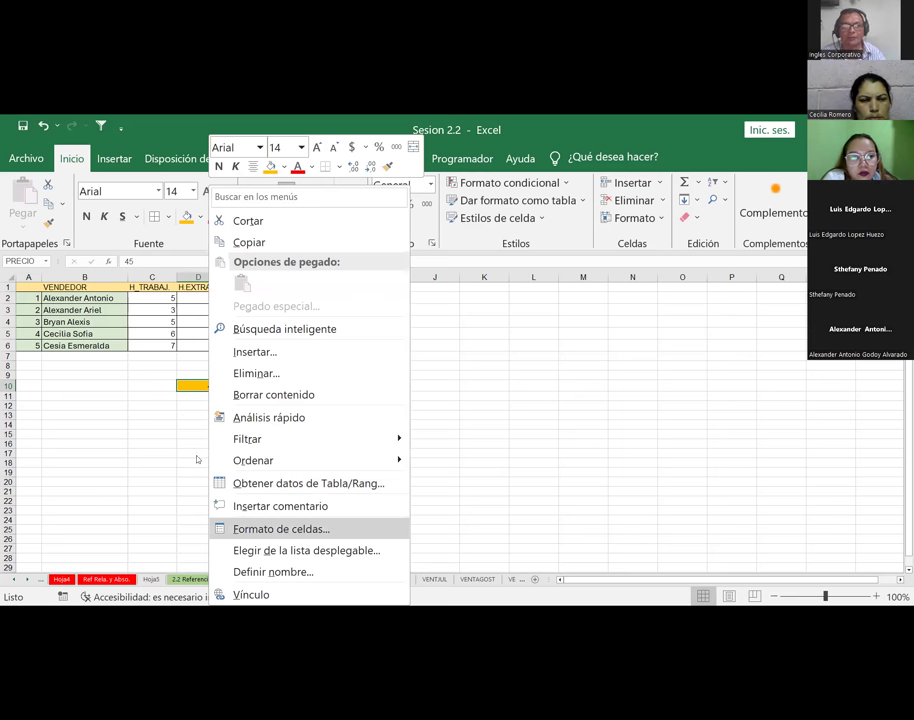
click(278, 529)
click(343, 594)
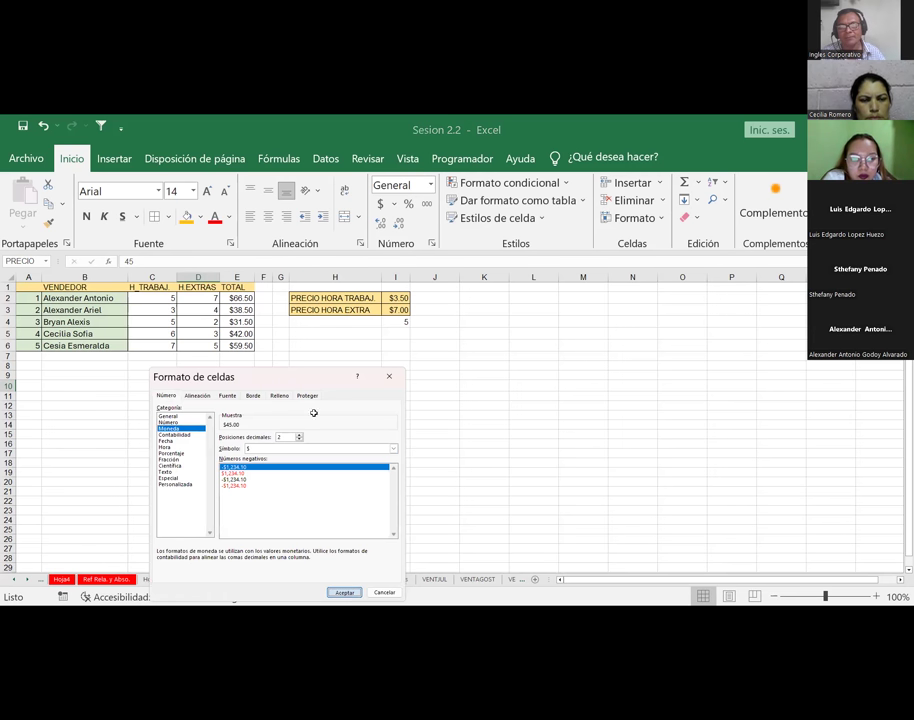
click(337, 388)
Enter =PRECIO-DESCUENTO in H10, returning 30
text(=)
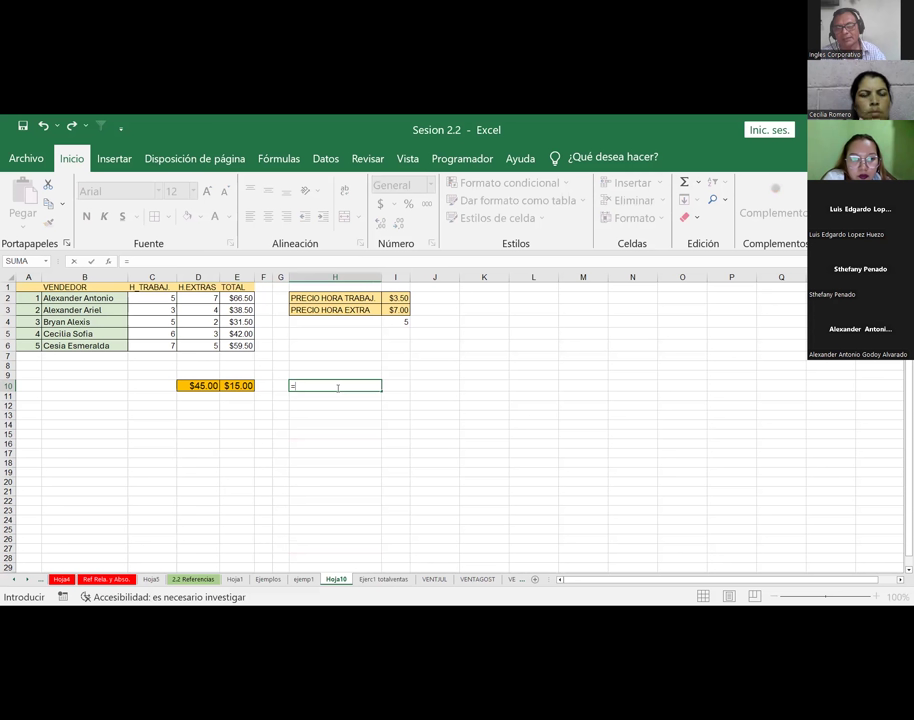
click(205, 386)
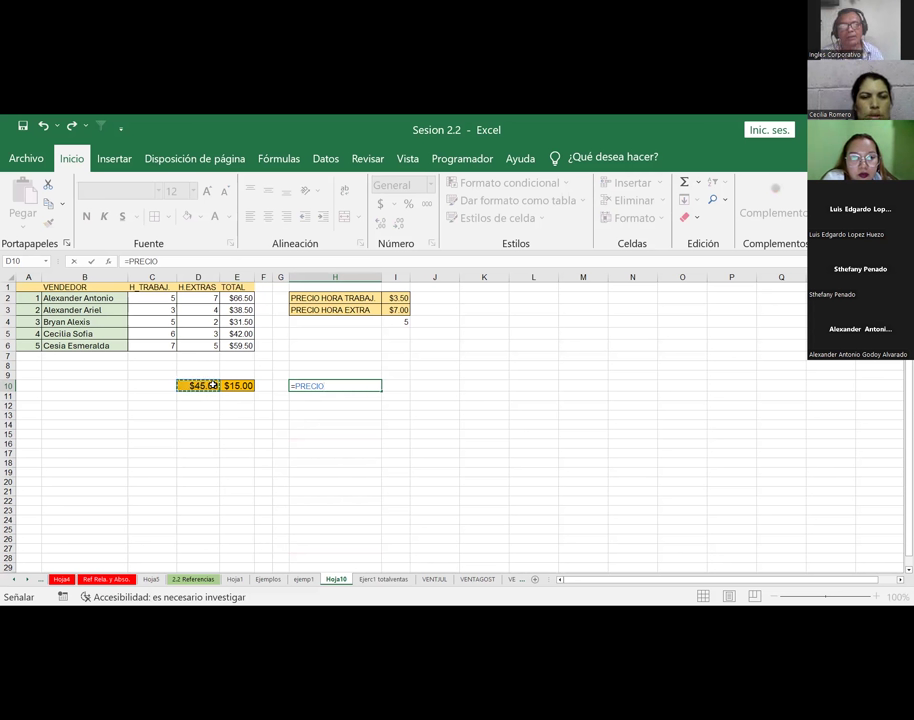
text(-)
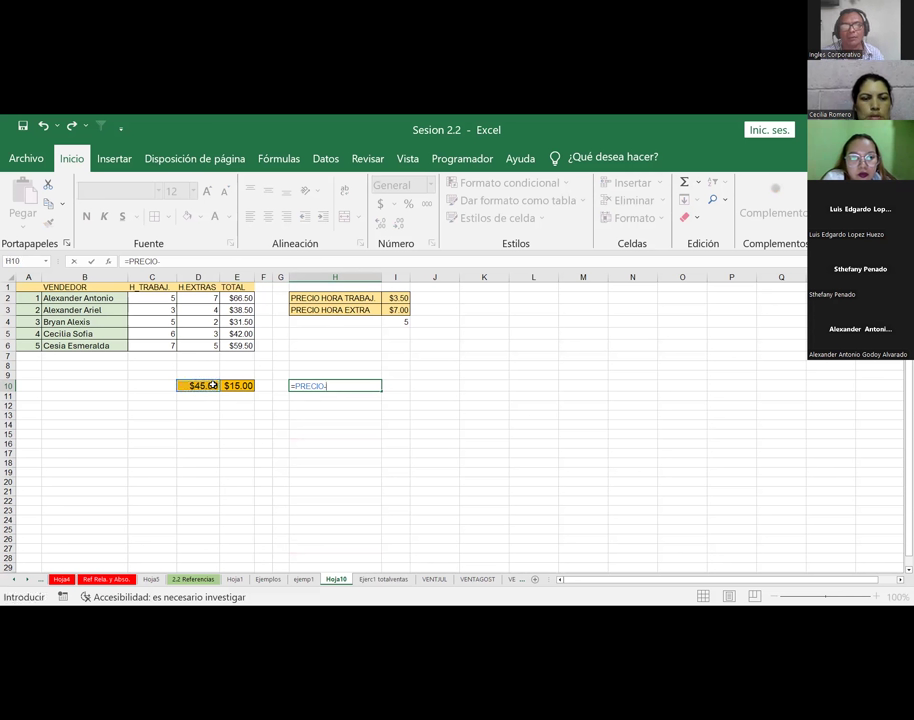
click(240, 387)
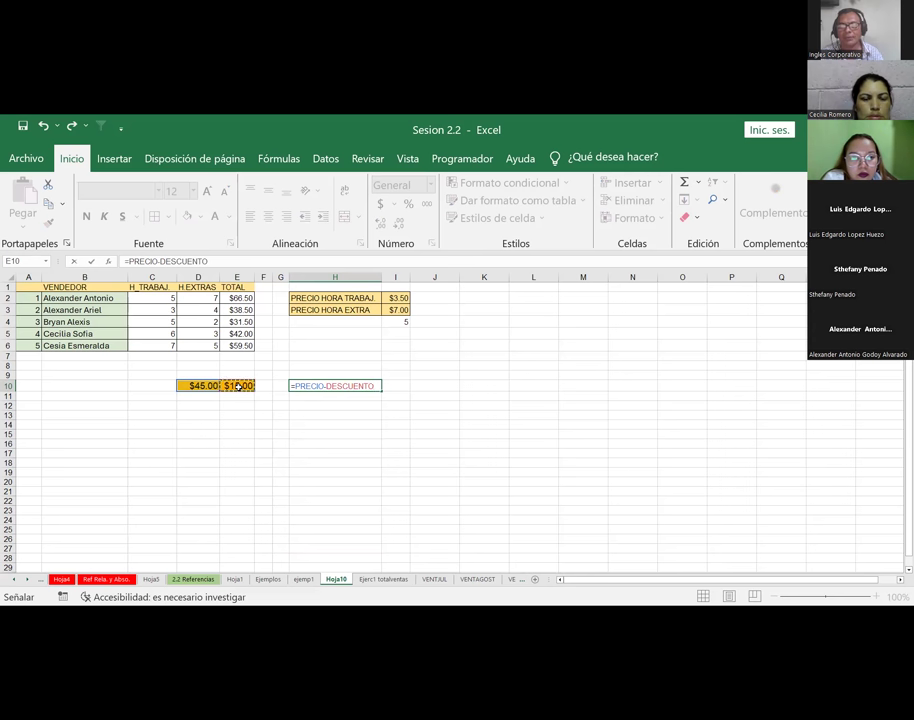
key(Return)
key(Up)
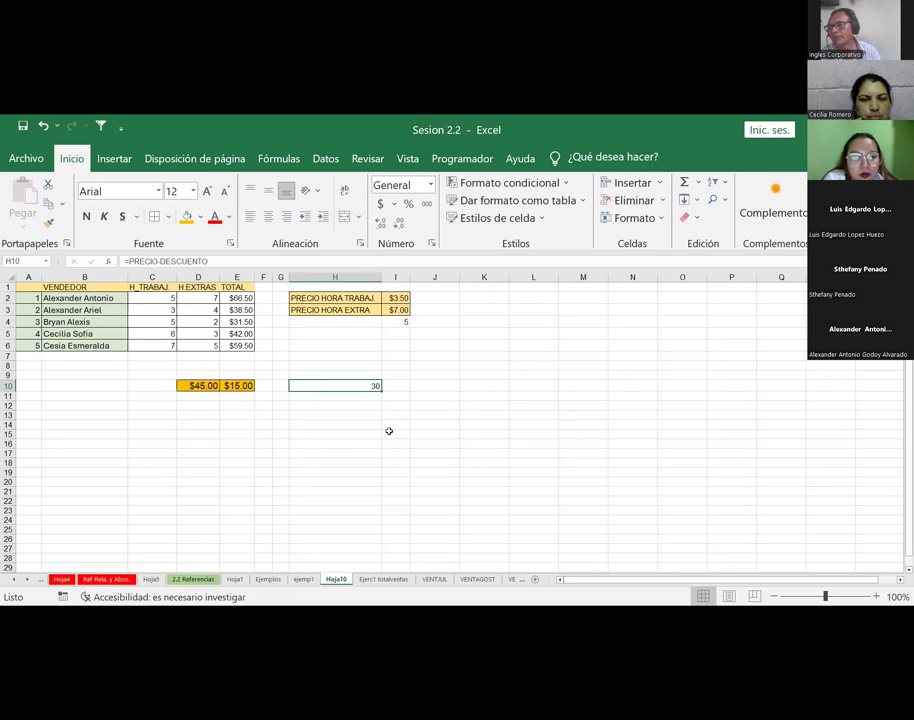
Give H10 a green fill with bold, enlarged text
click(200, 216)
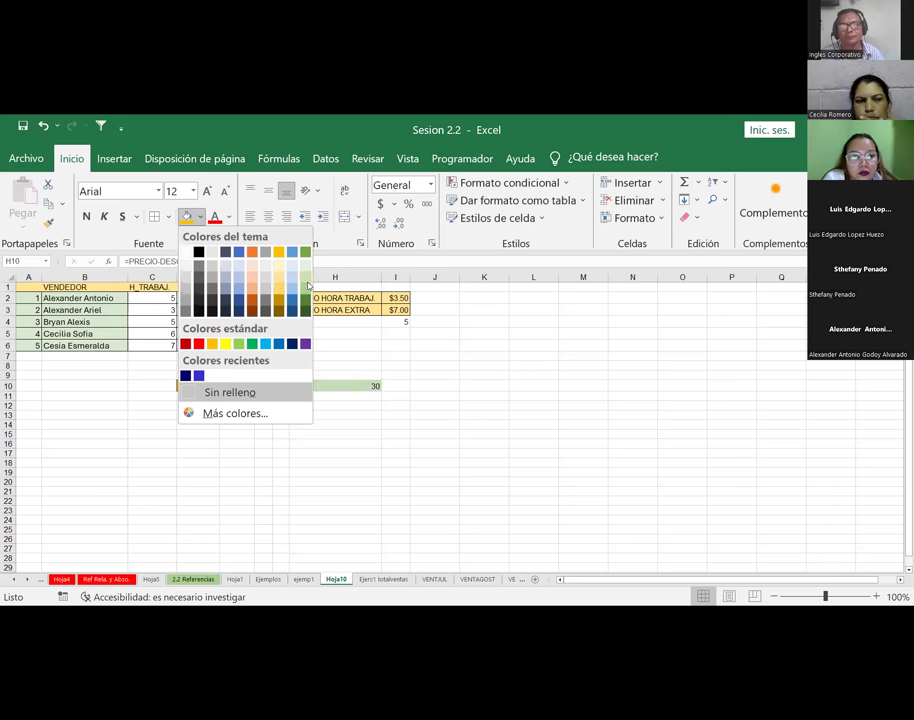
click(87, 221)
click(207, 190)
click(207, 190)
click(207, 190)
click(519, 391)
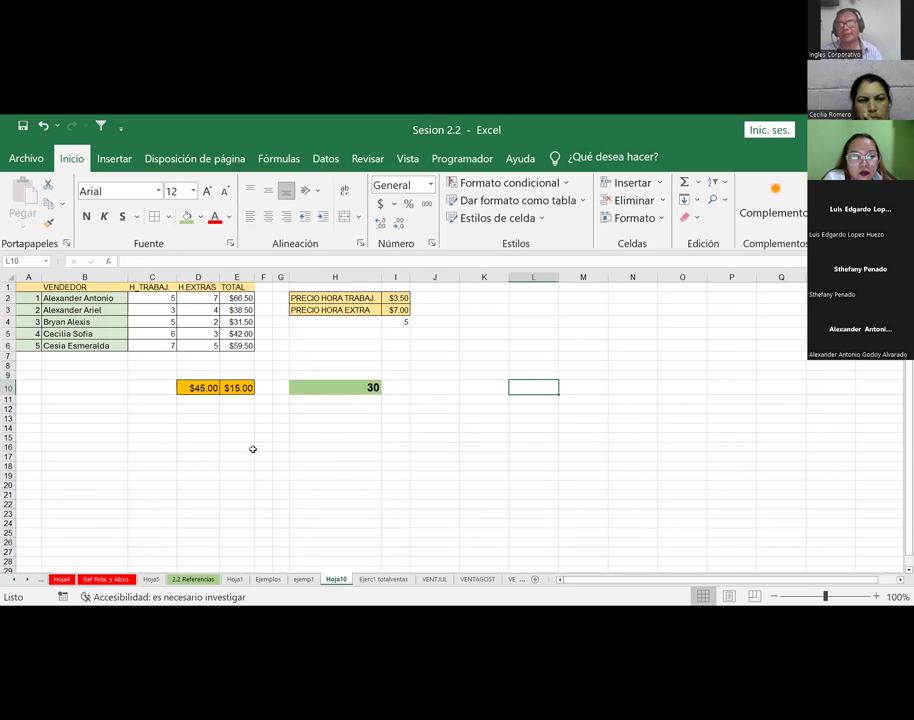
Enter 5, 6, 7, 8, 6 in B11:B15 and add all borders
drag(106, 400, 104, 420)
click(108, 400)
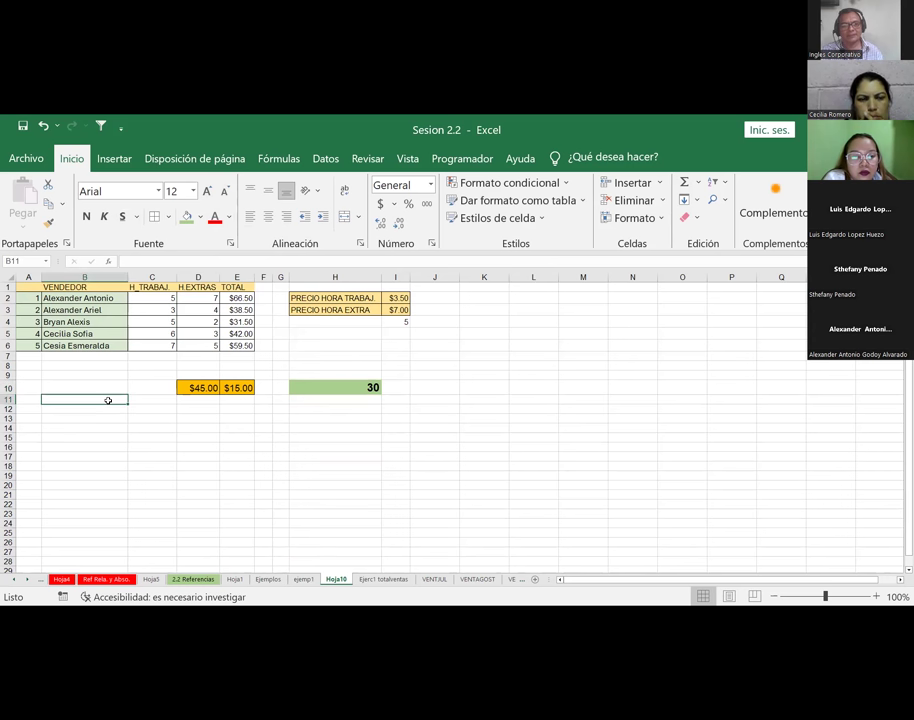
text(5 6 7 8 6)
key(Return)
key(Up)
key(Up)
key(Up)
key(Up)
key(Up)
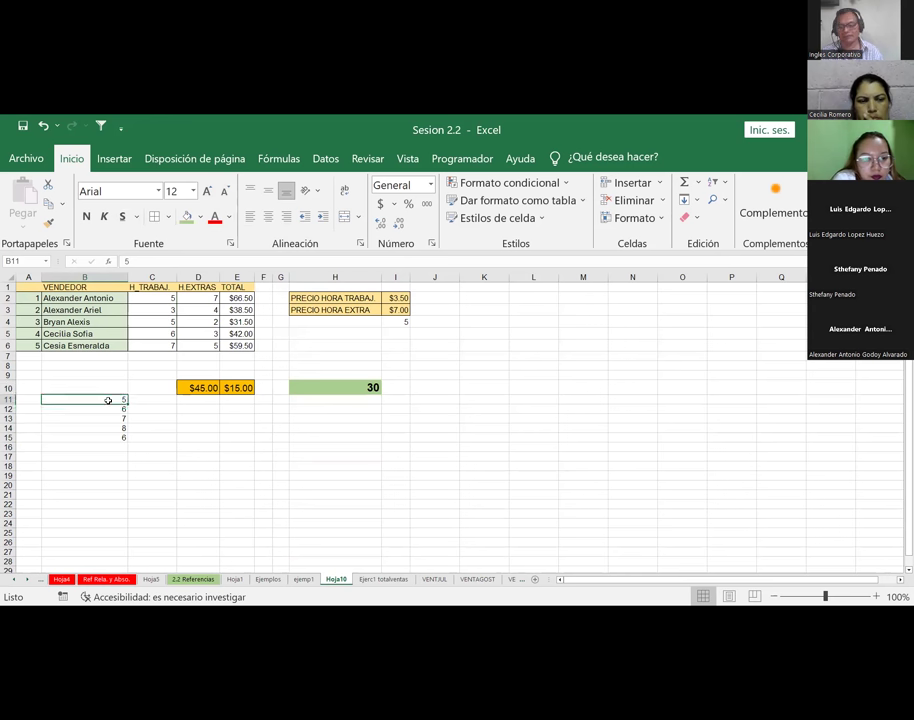
key(shift+Down)
key(shift+Down)
drag(108, 400, 104, 437)
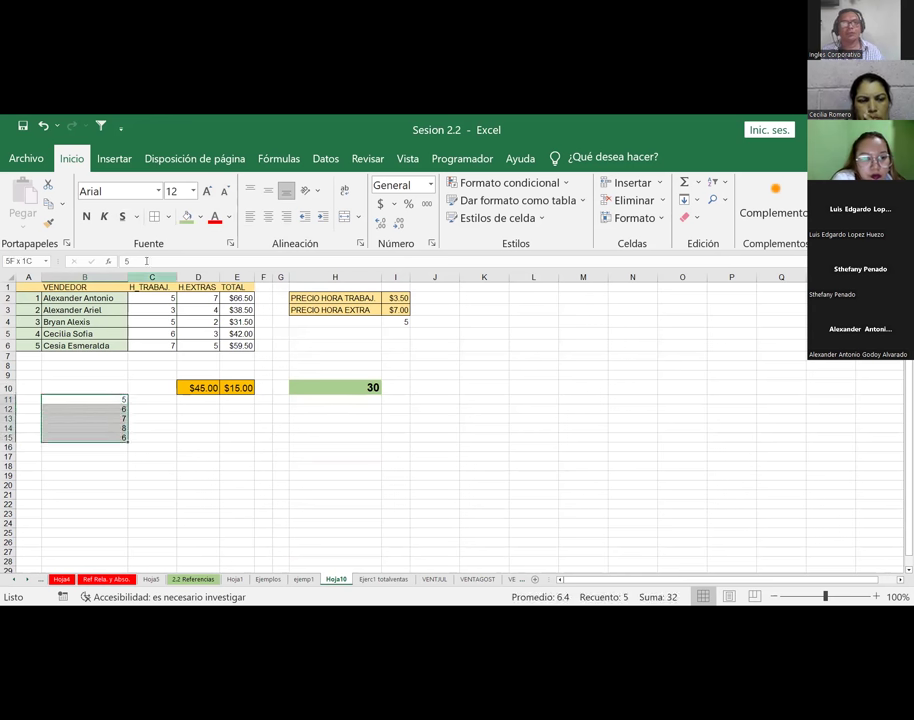
click(154, 218)
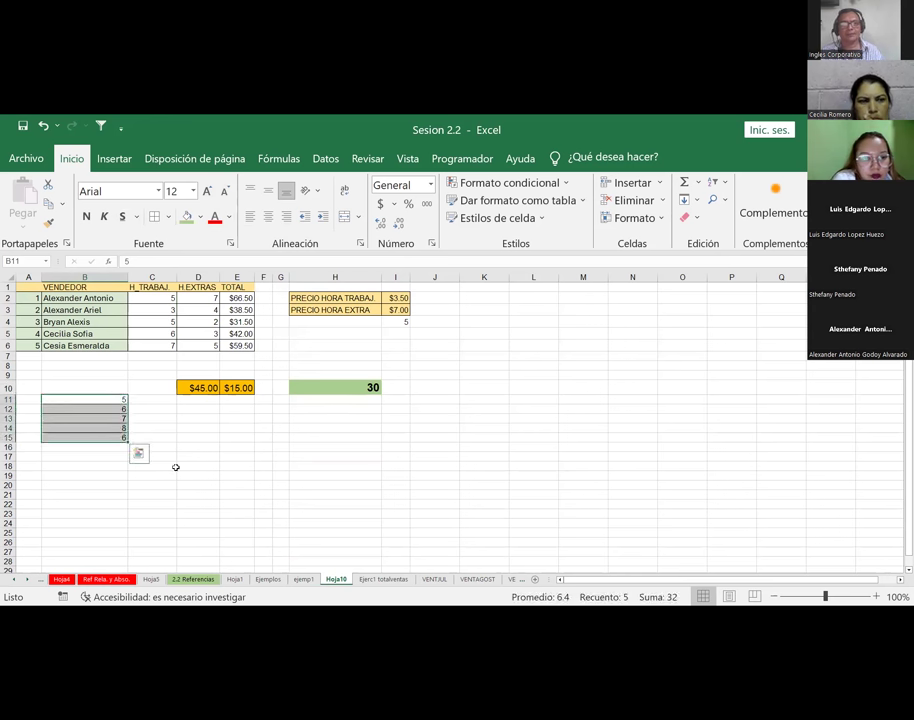
click(183, 474)
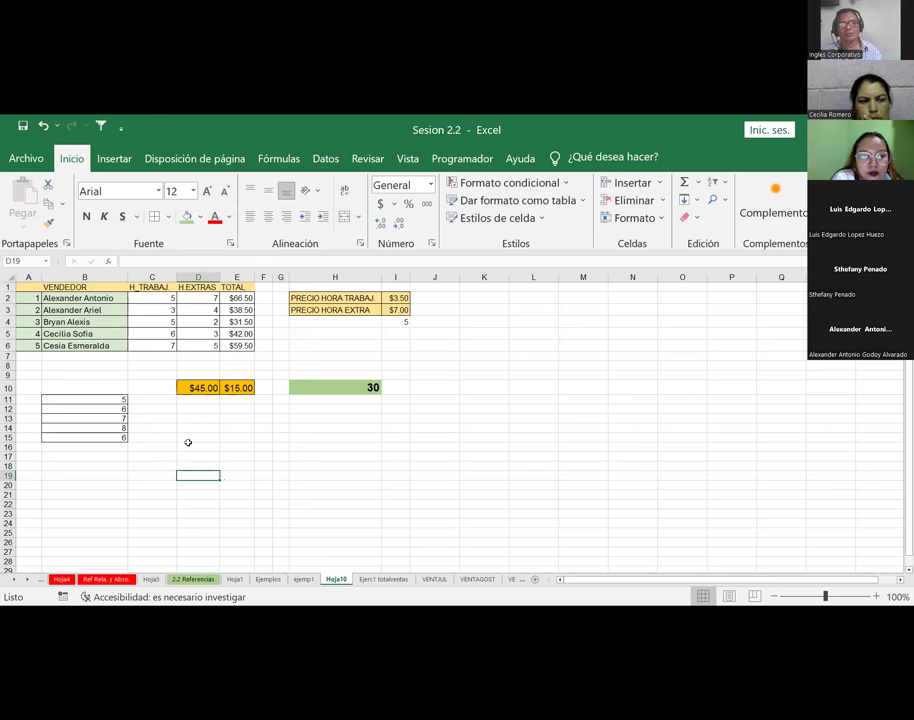
Enter 56, 5, 4, 34, 23 in D12:D16
drag(189, 409, 199, 414)
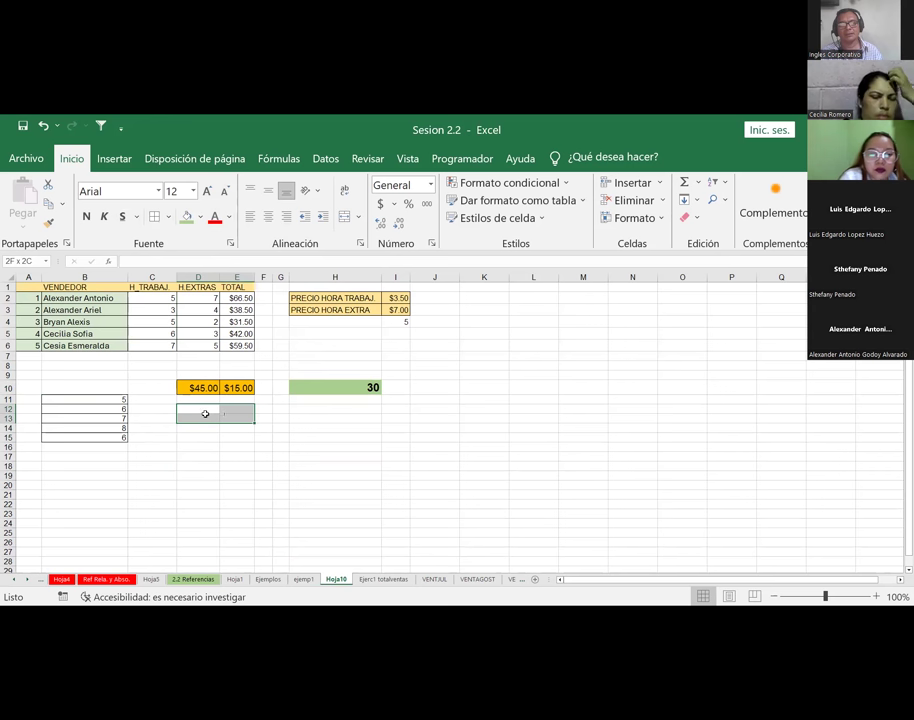
text(56)
key(Return)
text(5)
key(Return)
text(4)
key(Return)
text(34)
key(Return)
text(23)
key(Return)
Select D12:D16 and add all borders to the second list
key(Up)
key(Up)
key(Up)
key(Up)
key(Left)
key(Left)
key(Down)
key(Down)
key(Down)
key(Up)
key(Up)
key(Right)
key(Right)
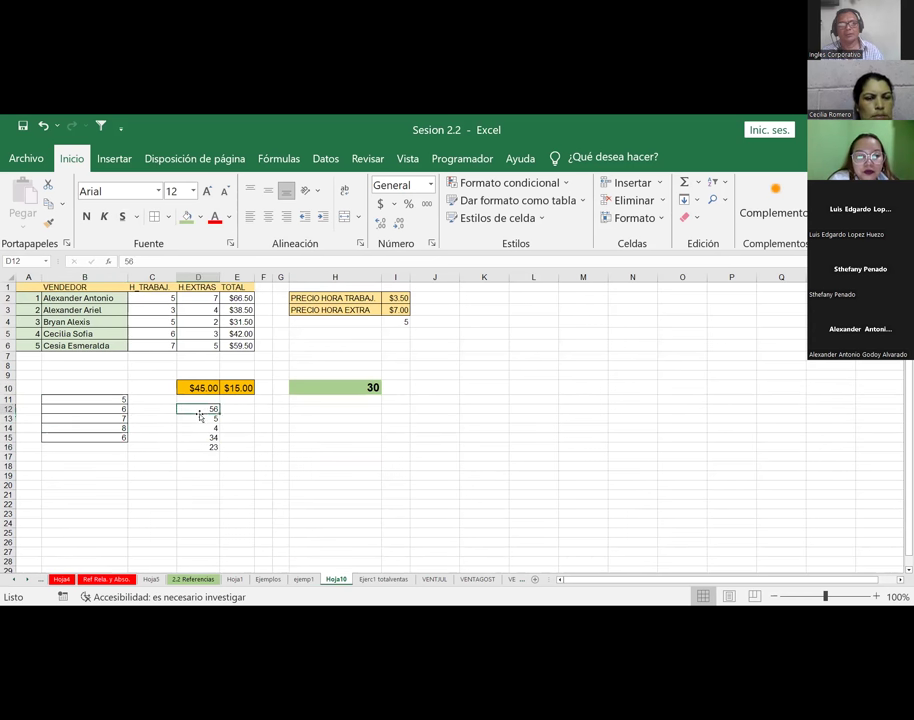
key(shift+Down)
key(shift+Down)
key(shift+Down)
key(shift+Down)
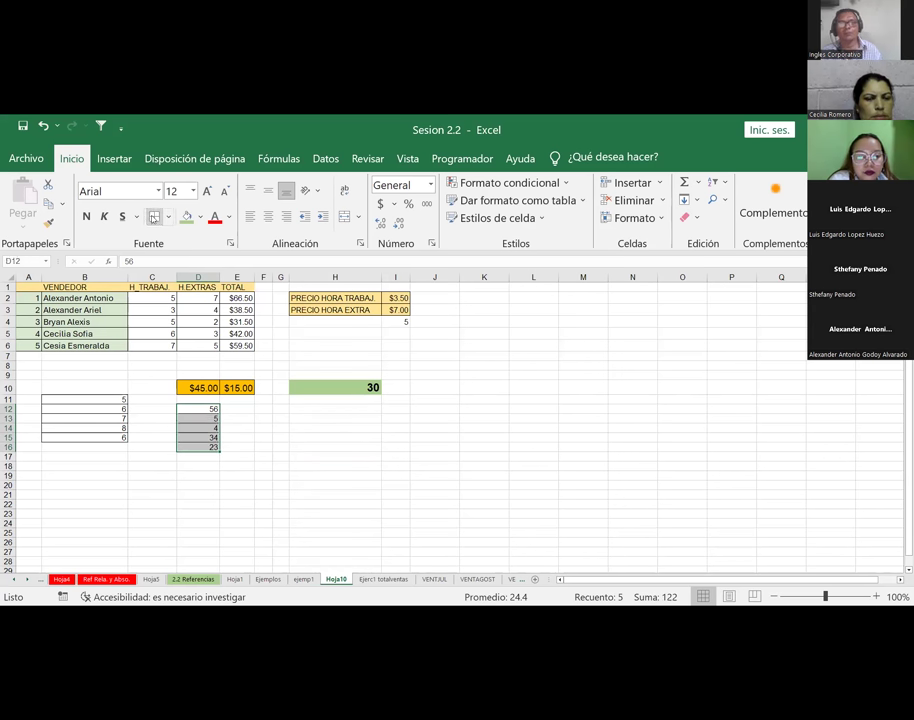
click(345, 456)
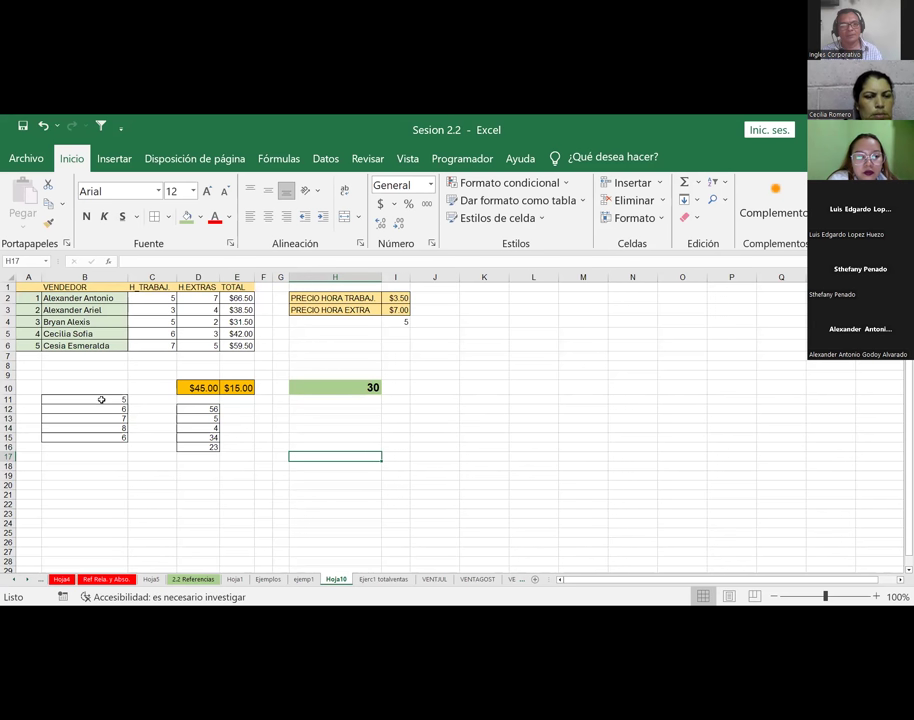
Type the headings DATOS1 in B10 and DATOS2 in D11
drag(101, 400, 96, 433)
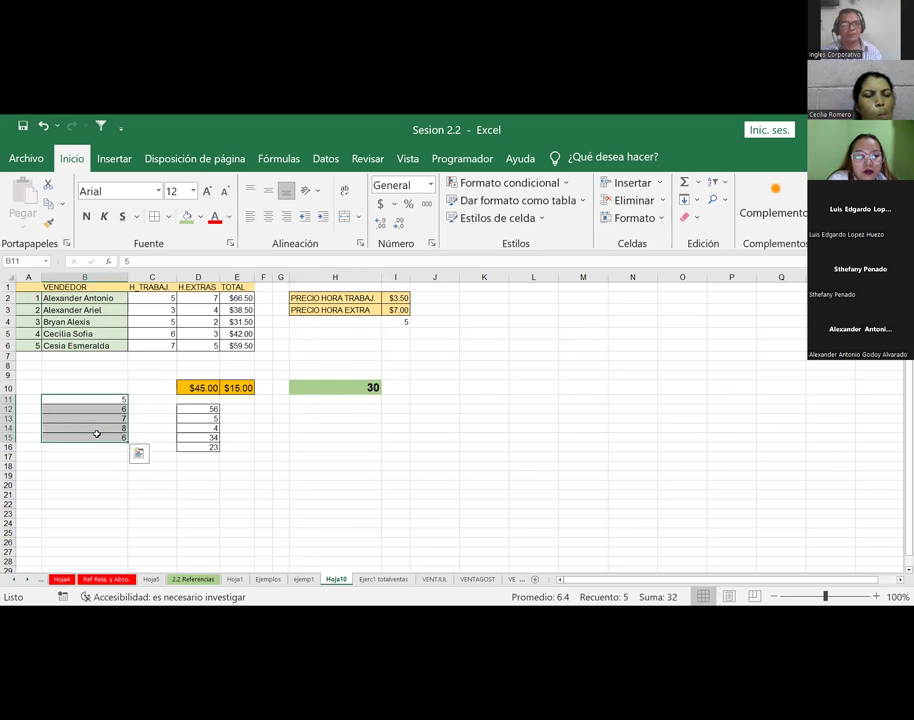
click(86, 385)
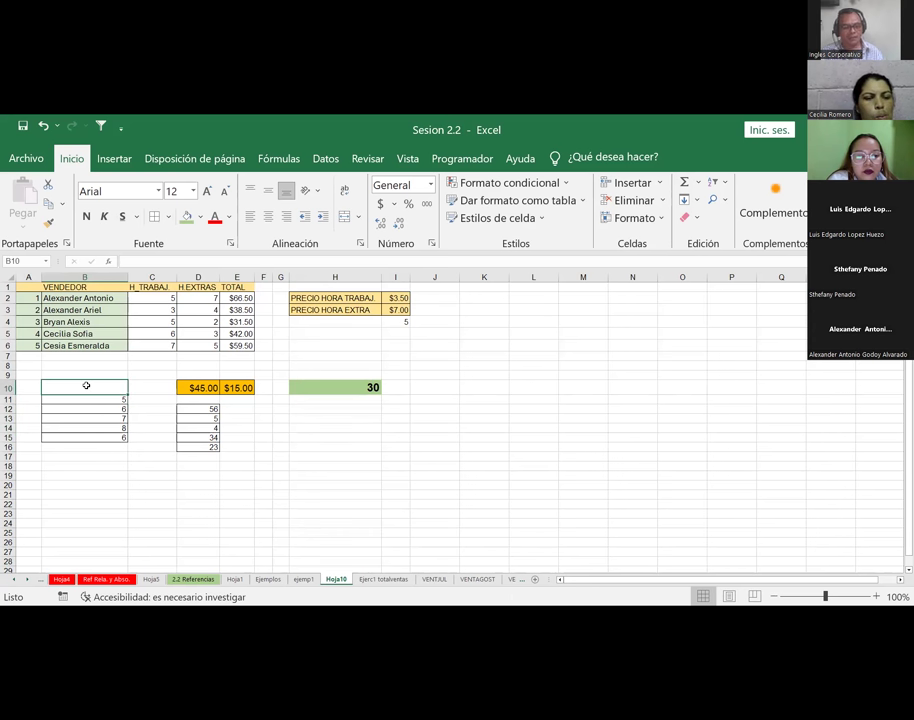
text(DAT)
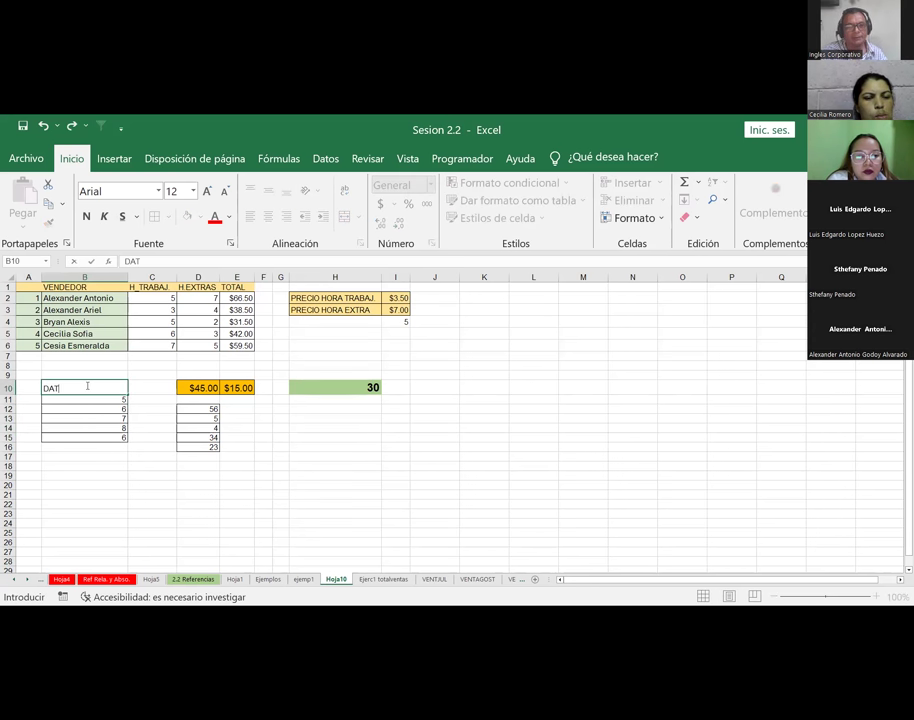
text(OA)
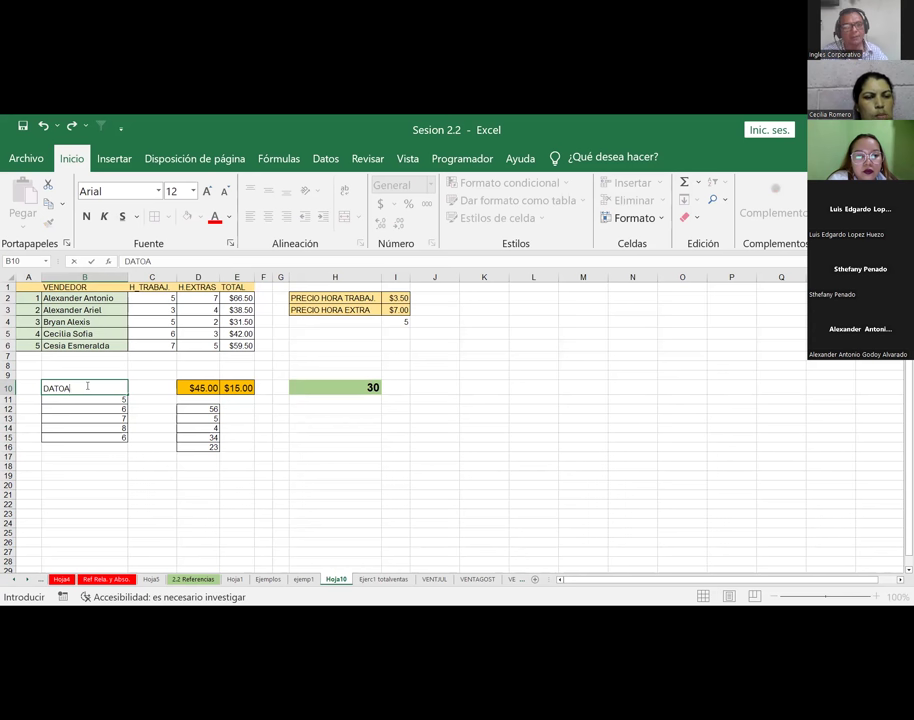
key(BackSpace)
text(S)
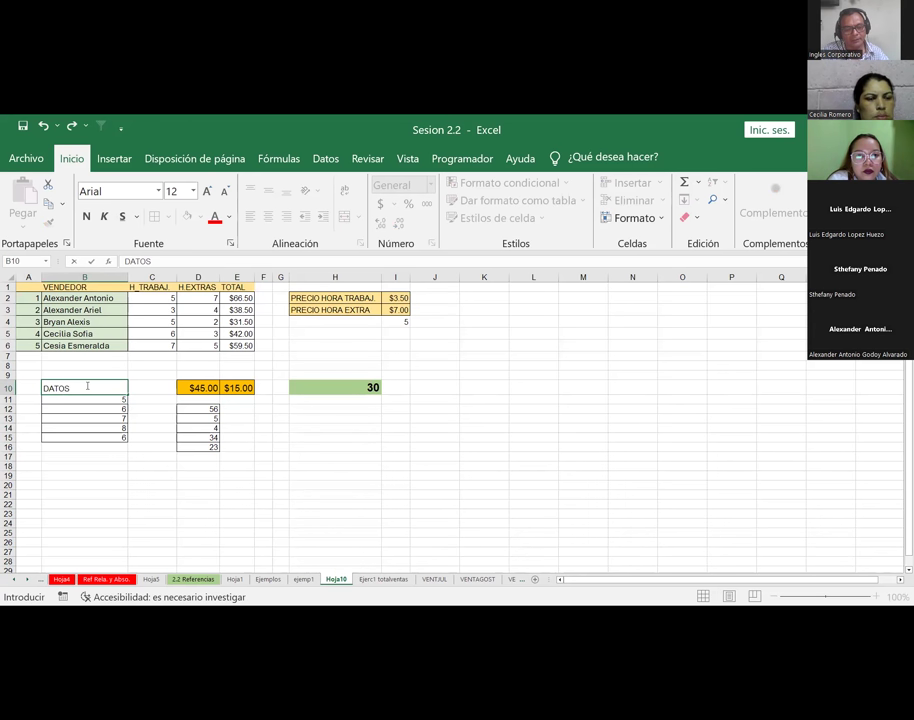
key(Return)
key(Right)
key(Right)
text(DATOS)
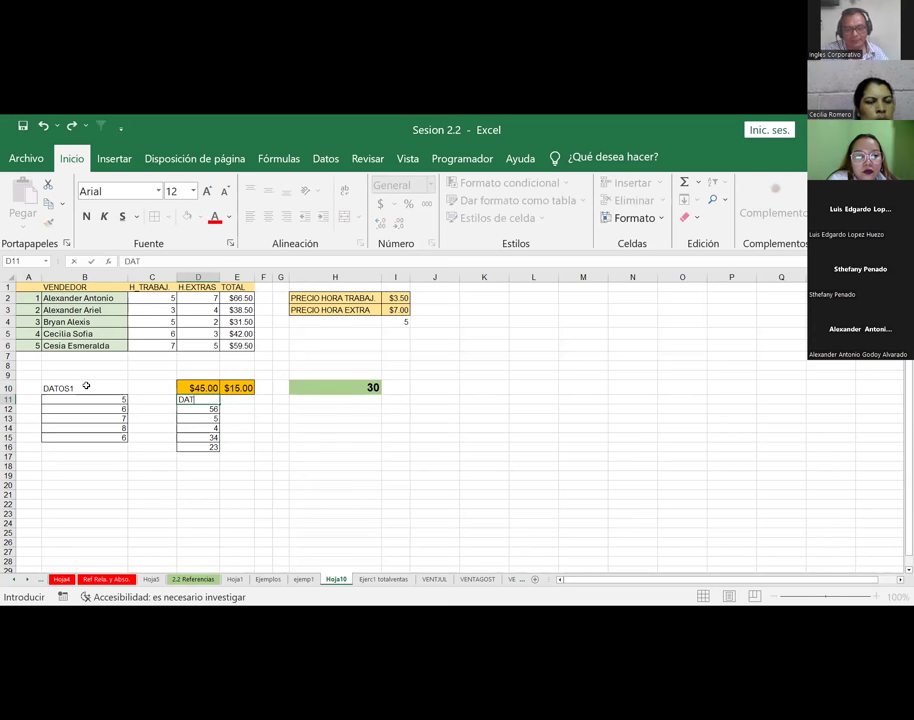
text(2)
key(Return)
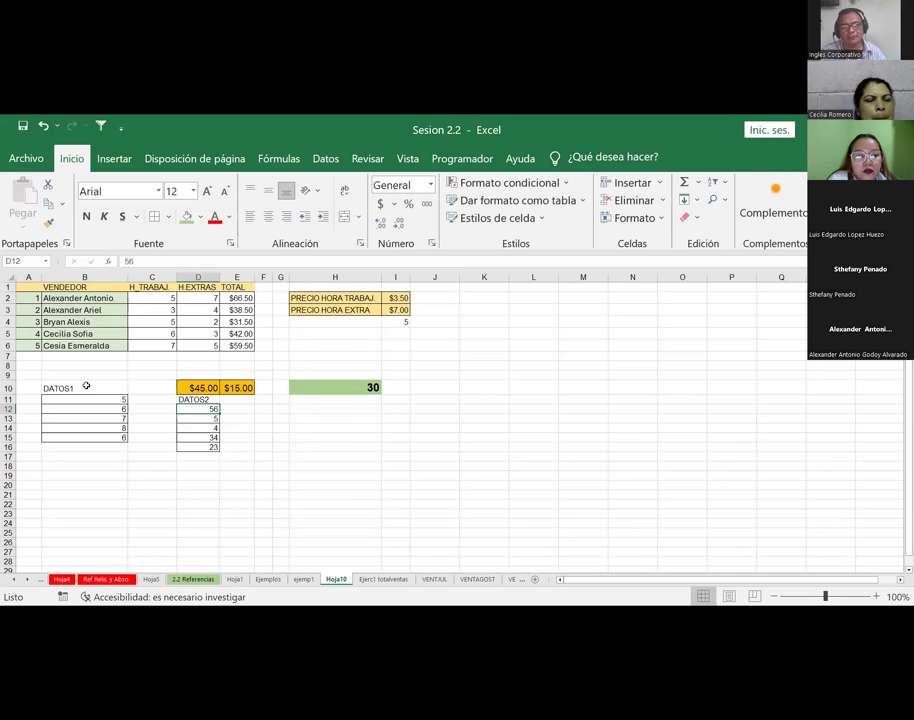
key(Down)
key(Down)
key(Down)
key(Down)
key(Down)
key(Right)
key(Right)
key(Right)
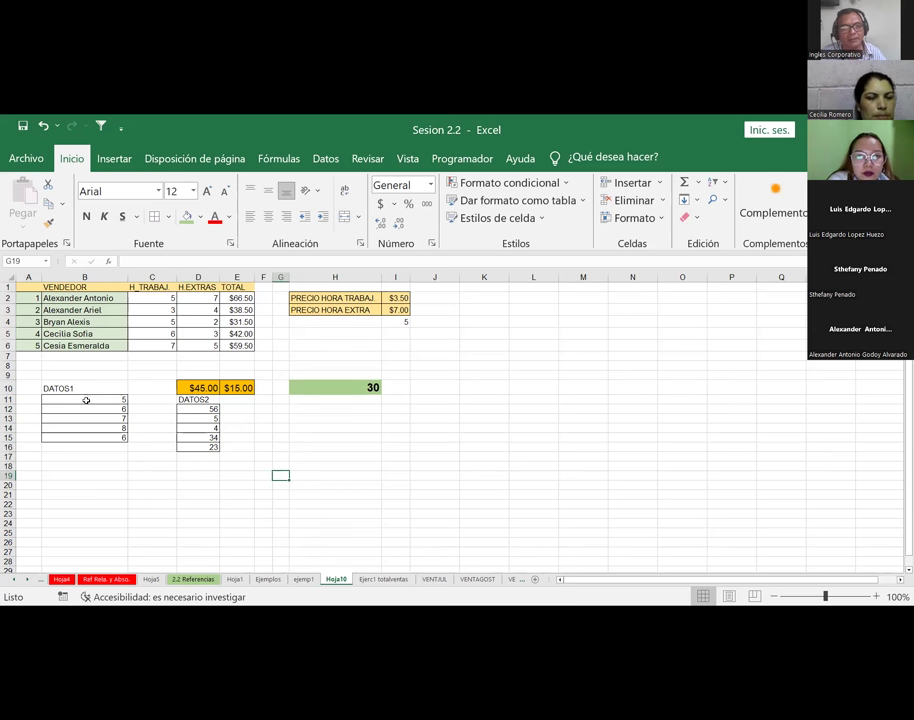
Name the range B11:B15 DATOS1 in the Name Box
drag(85, 400, 79, 434)
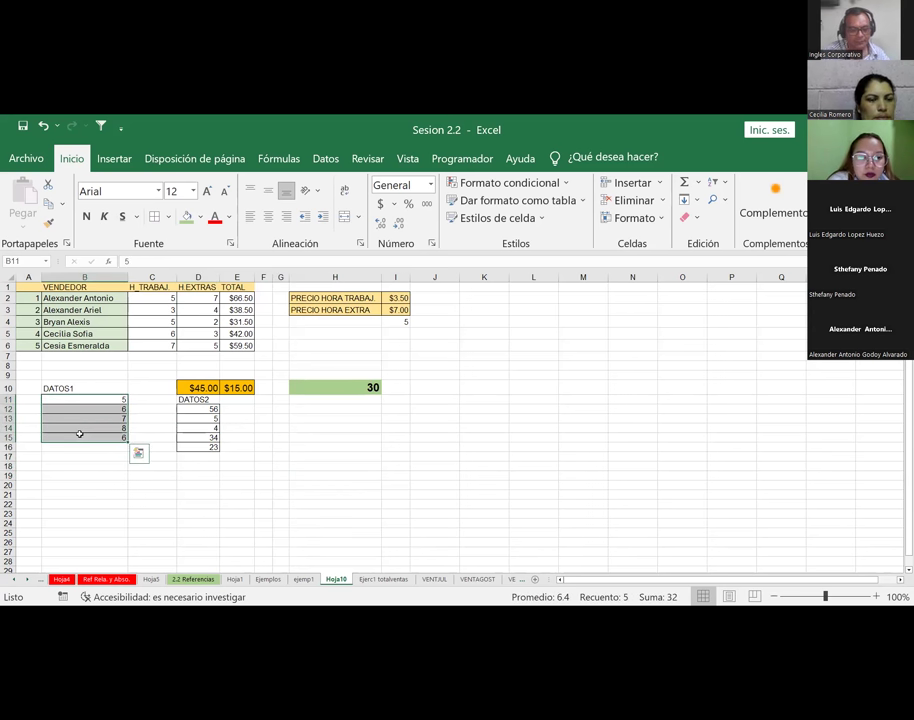
text(DATOS1)
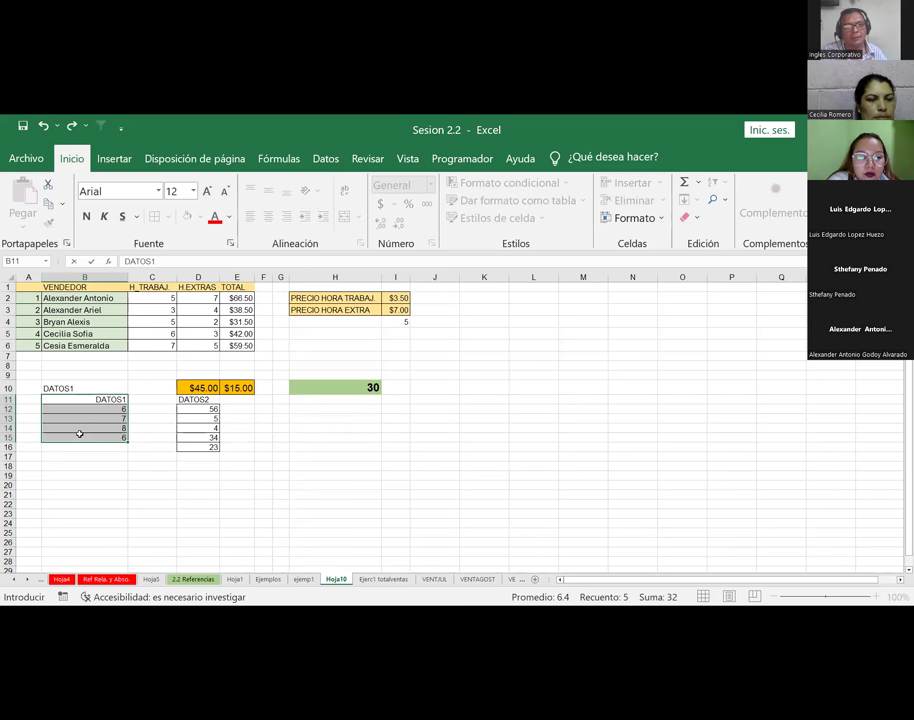
key(Escape)
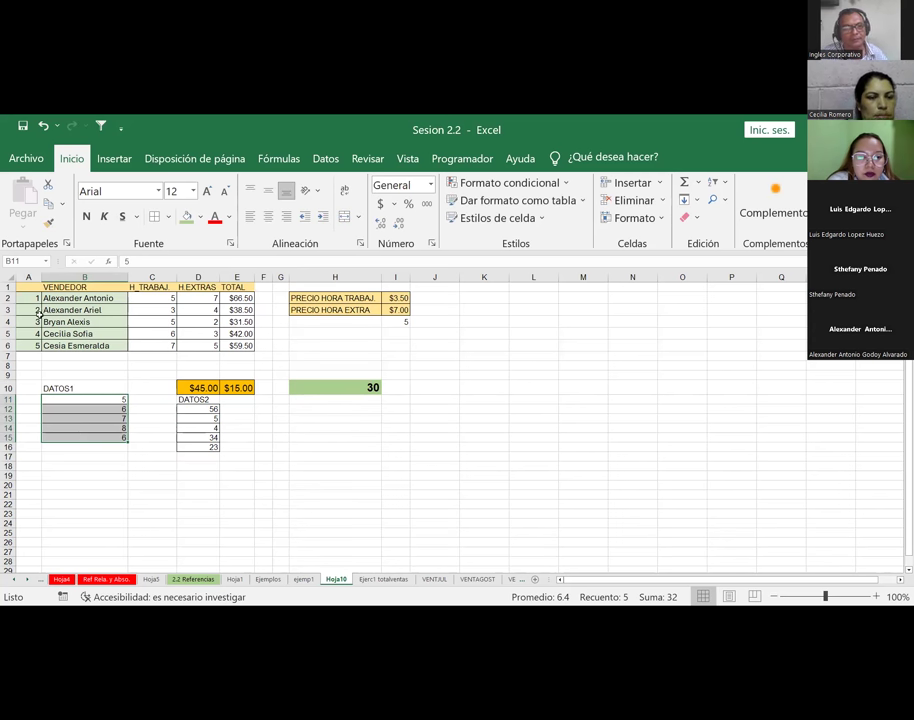
click(24, 260)
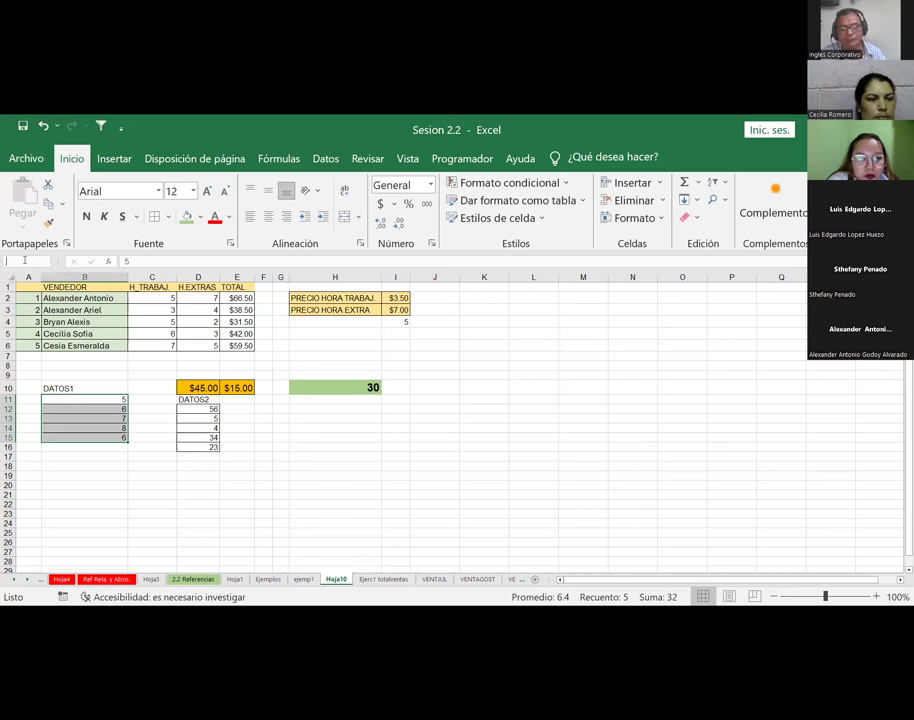
text(DATOS1)
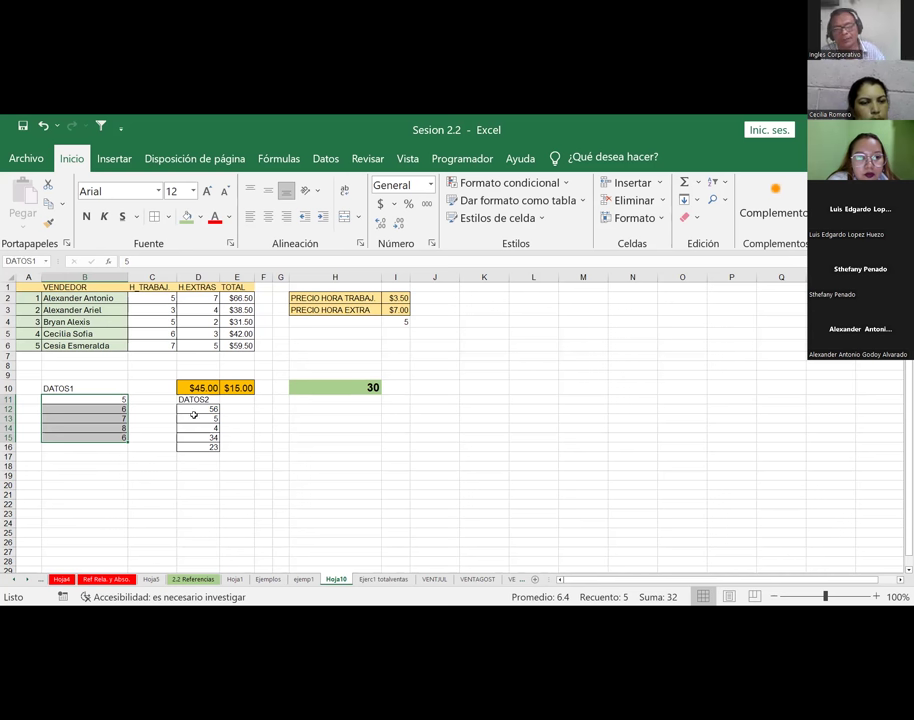
Name the range D12:D16 DATOS2 in the Name Box
drag(206, 409, 206, 447)
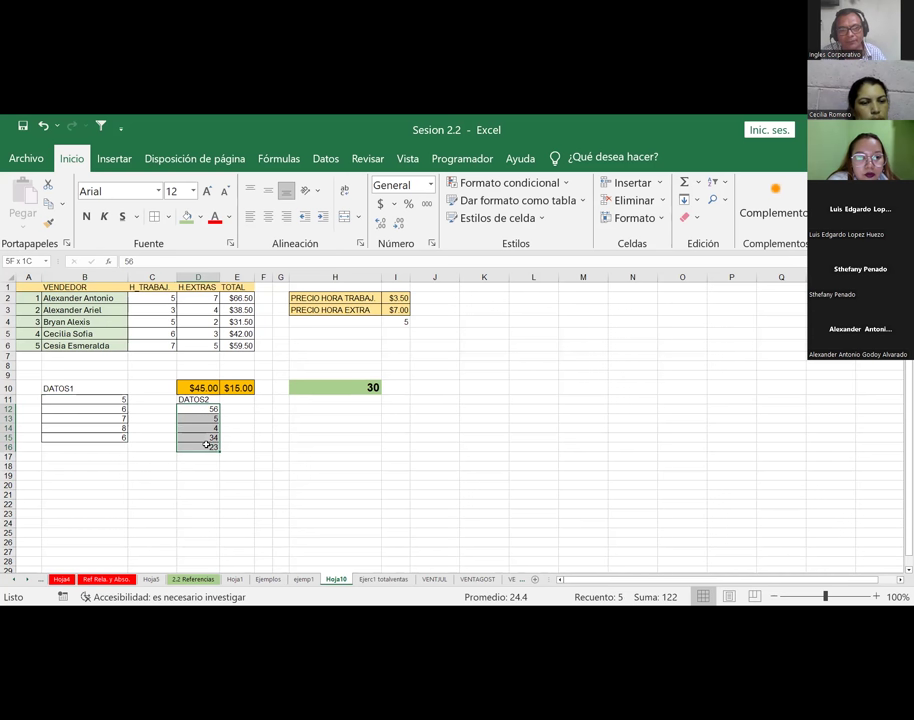
click(29, 262)
text(DATOS)
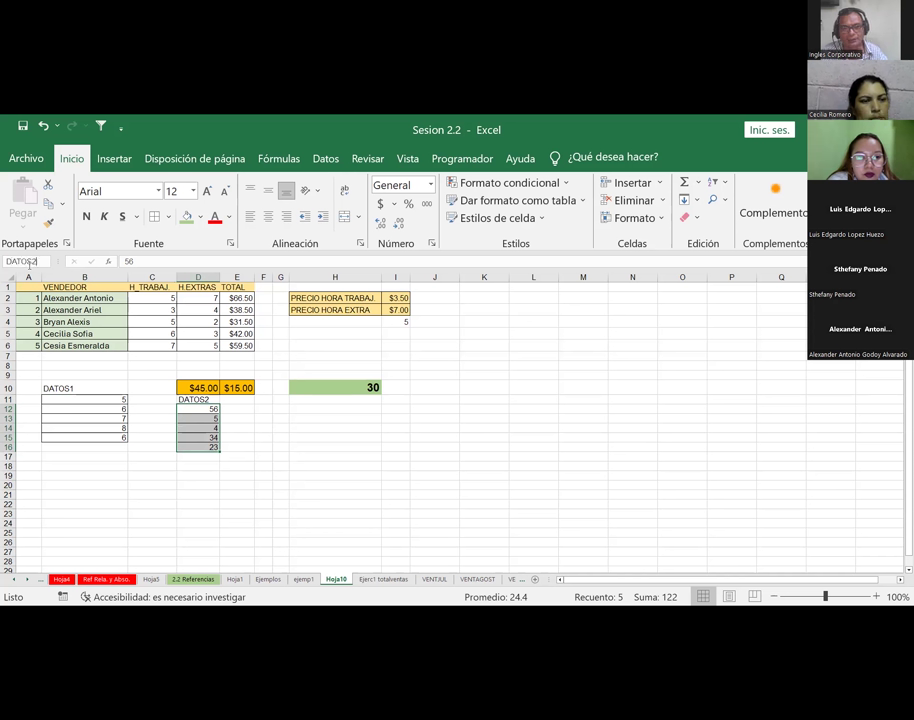
key(Return)
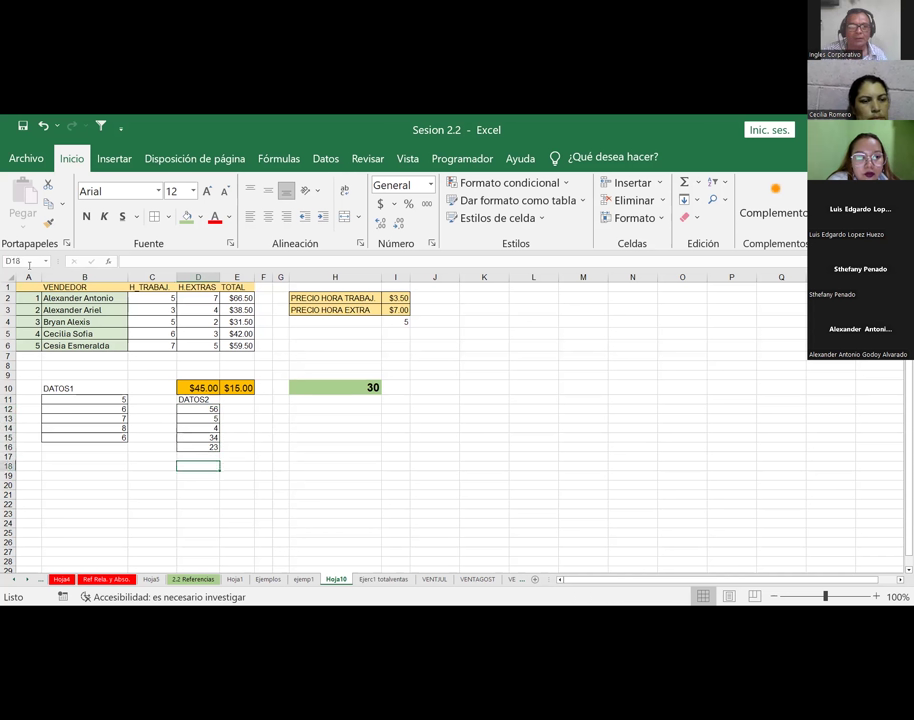
click(335, 483)
key(Up)
key(Up)
key(Up)
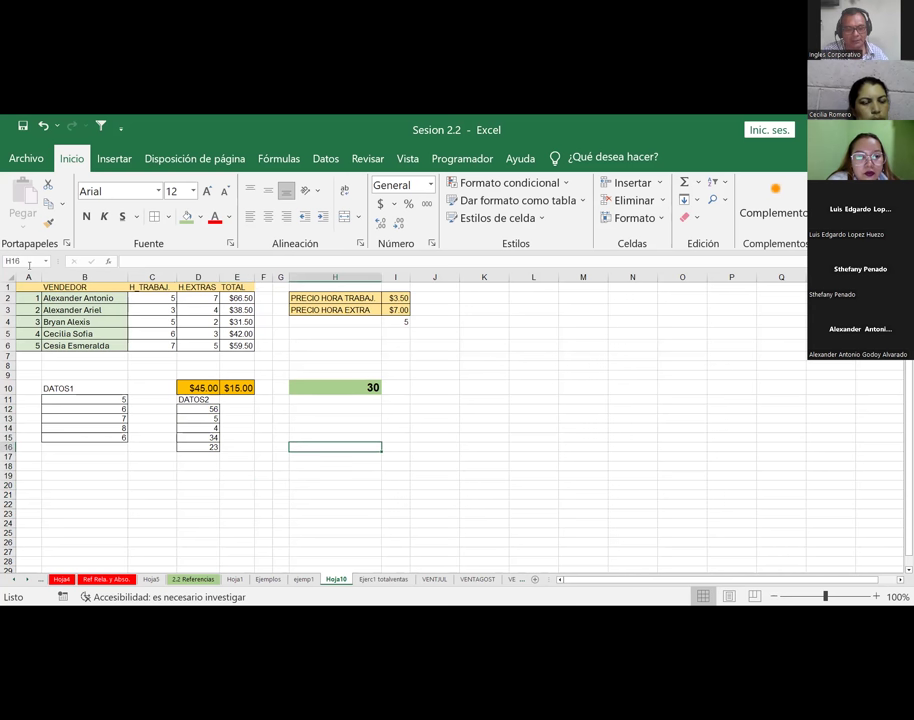
Type SUMA DE DATOS in H16 and fill H18 light green
text(SUMA DE DATOS)
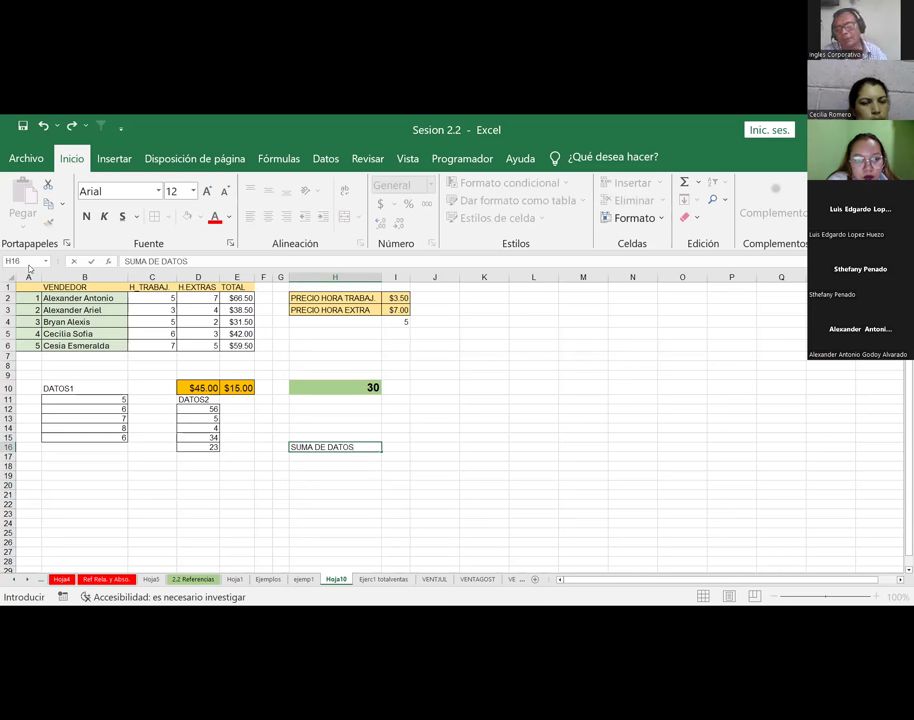
key(Return)
key(Down)
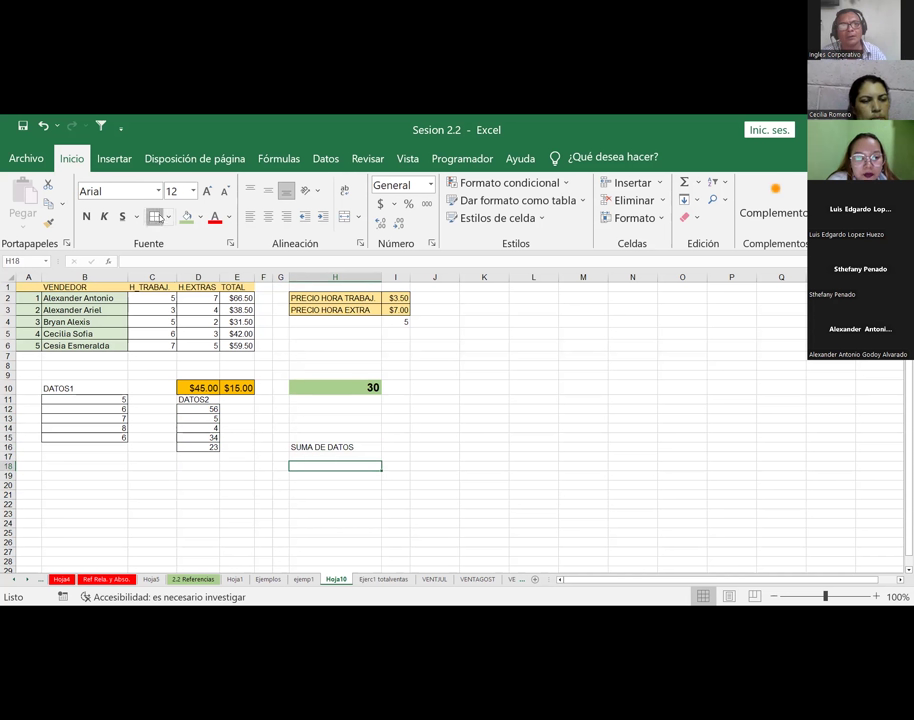
click(185, 217)
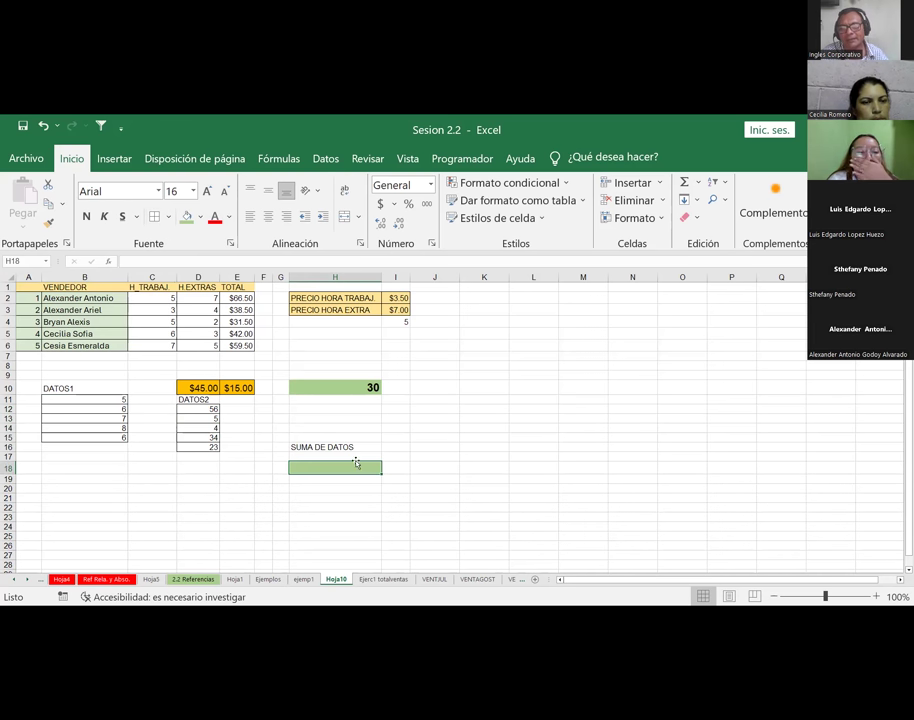
click(402, 464)
click(336, 469)
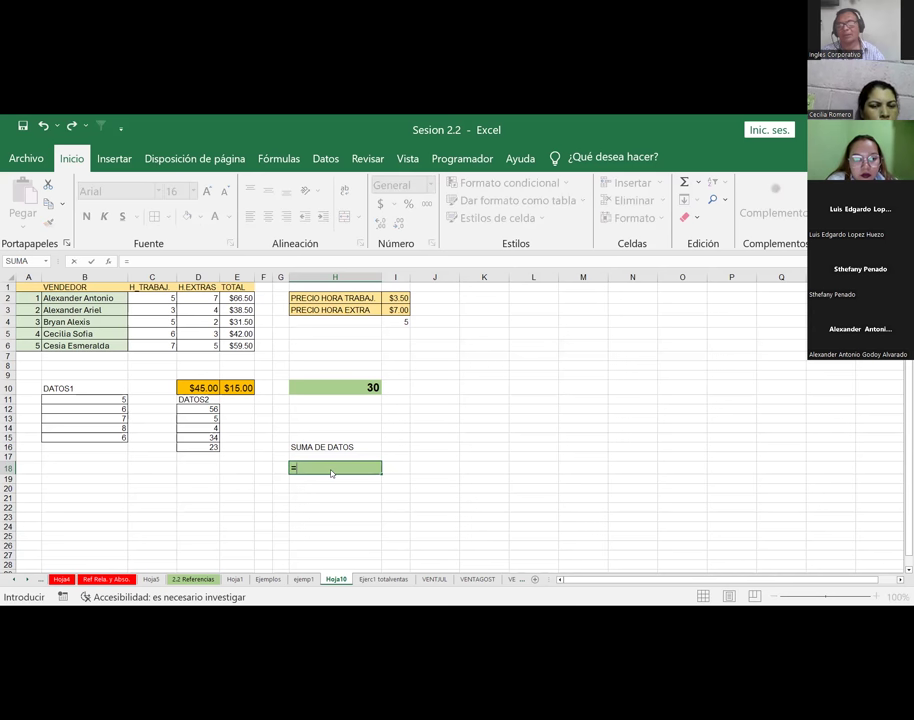
Enter =DATOS1+DATOS2 in H18, inserting both names from the F3 names list
key(F3)
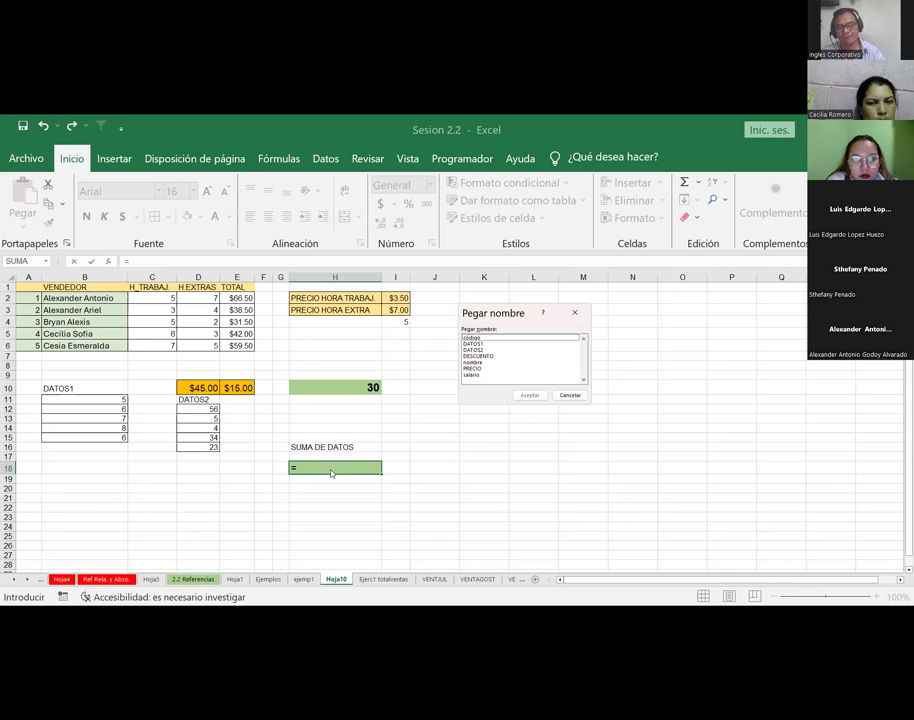
key(Escape)
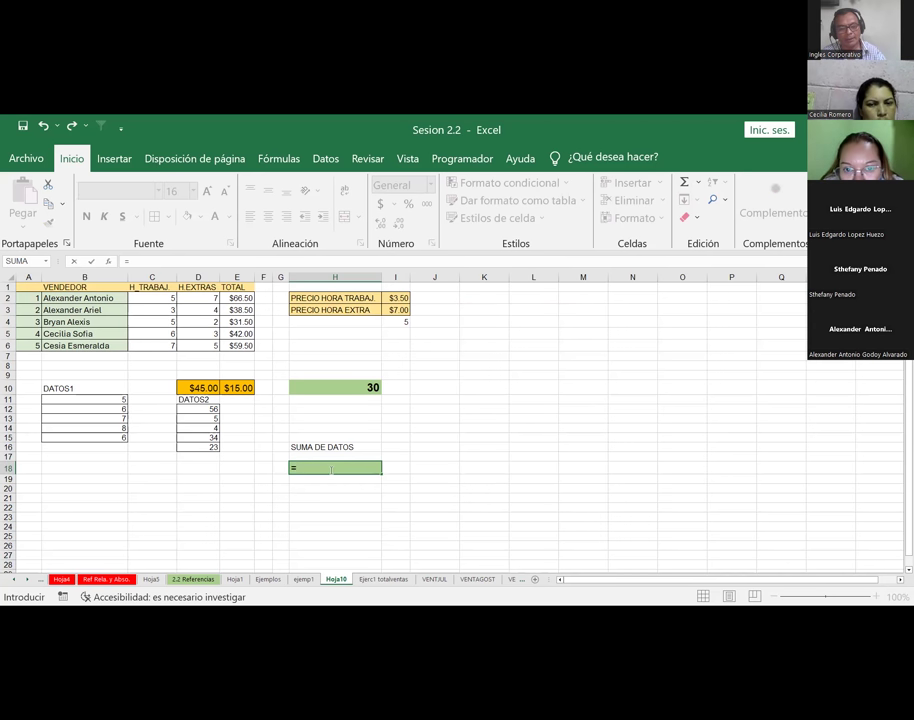
key(F3)
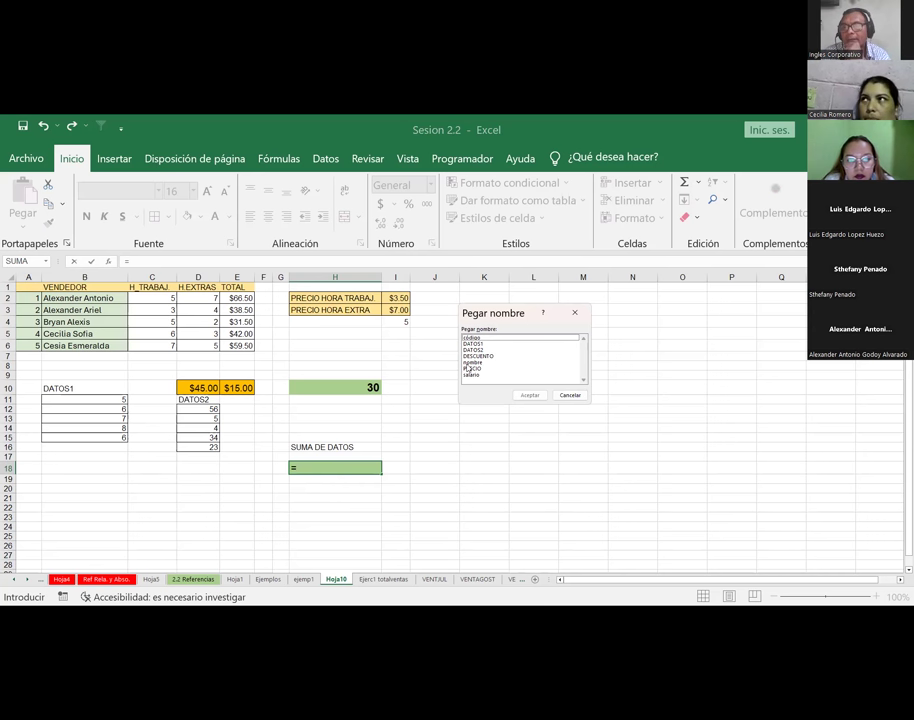
click(470, 344)
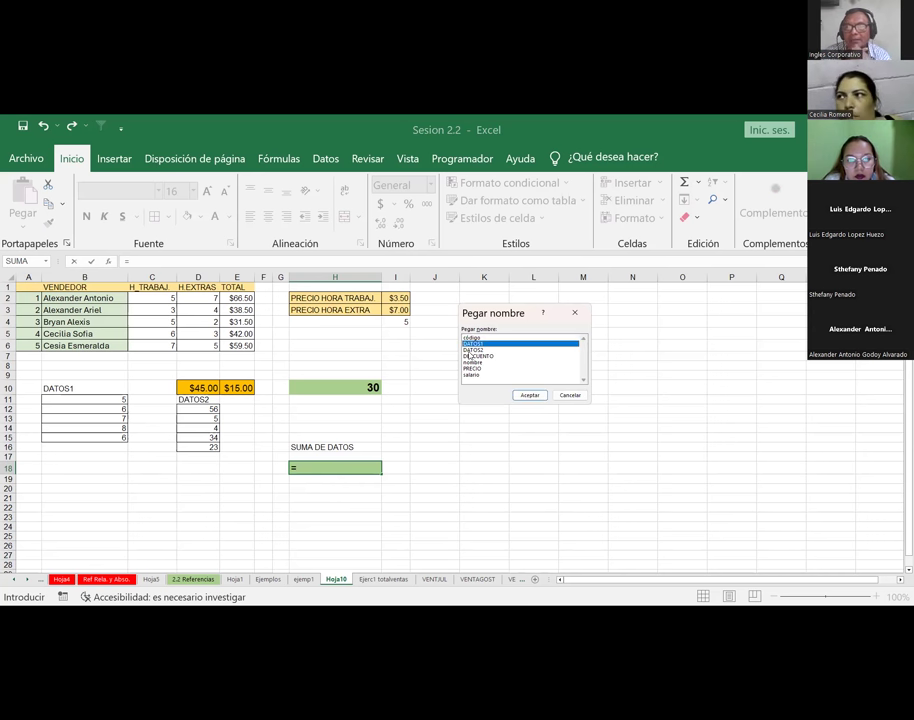
click(528, 396)
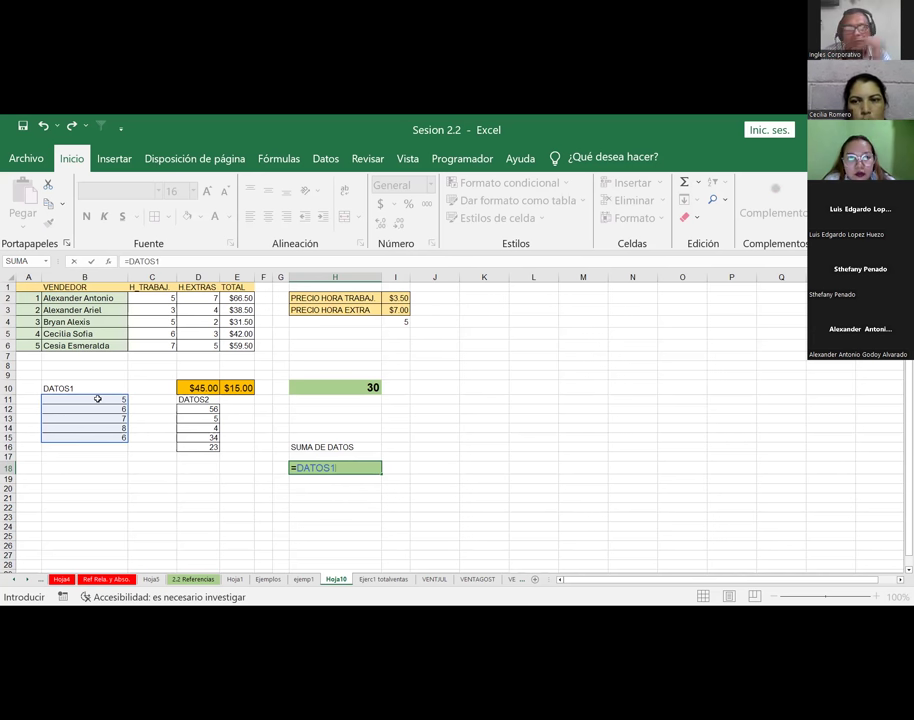
text(+)
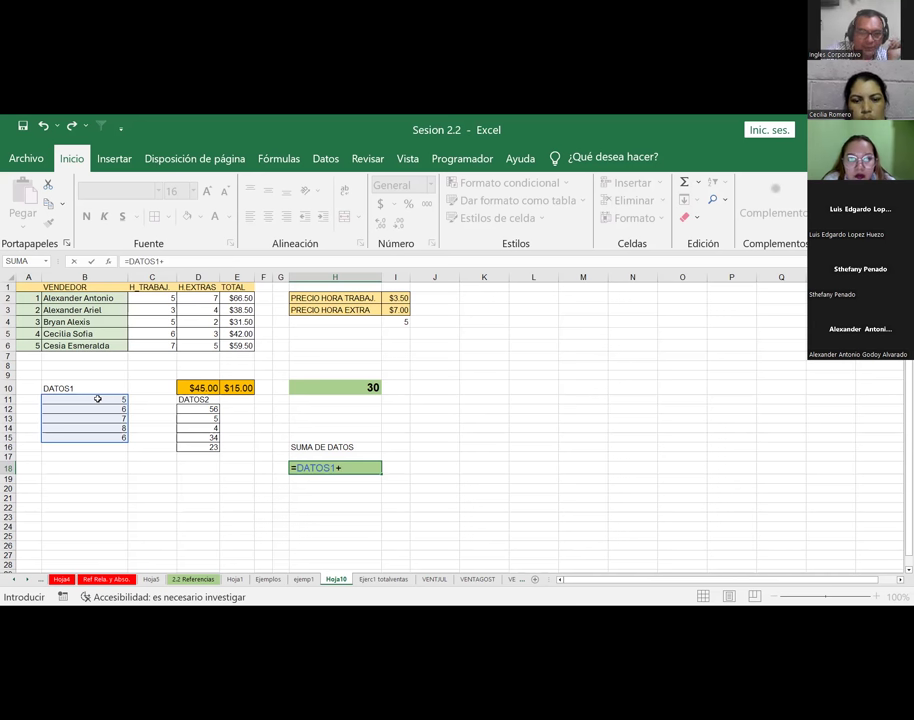
key(F3)
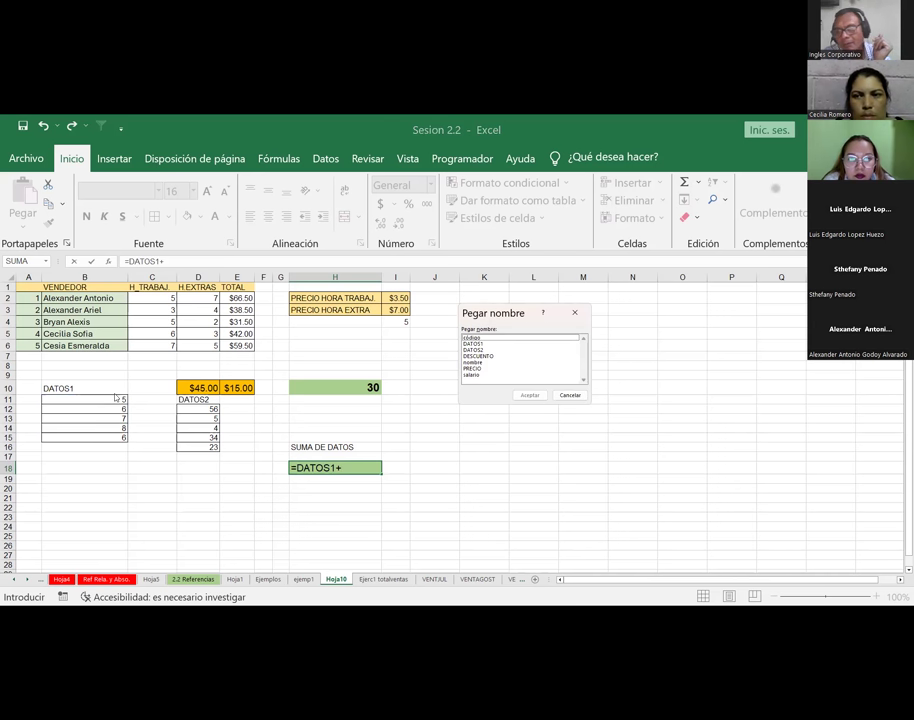
click(476, 350)
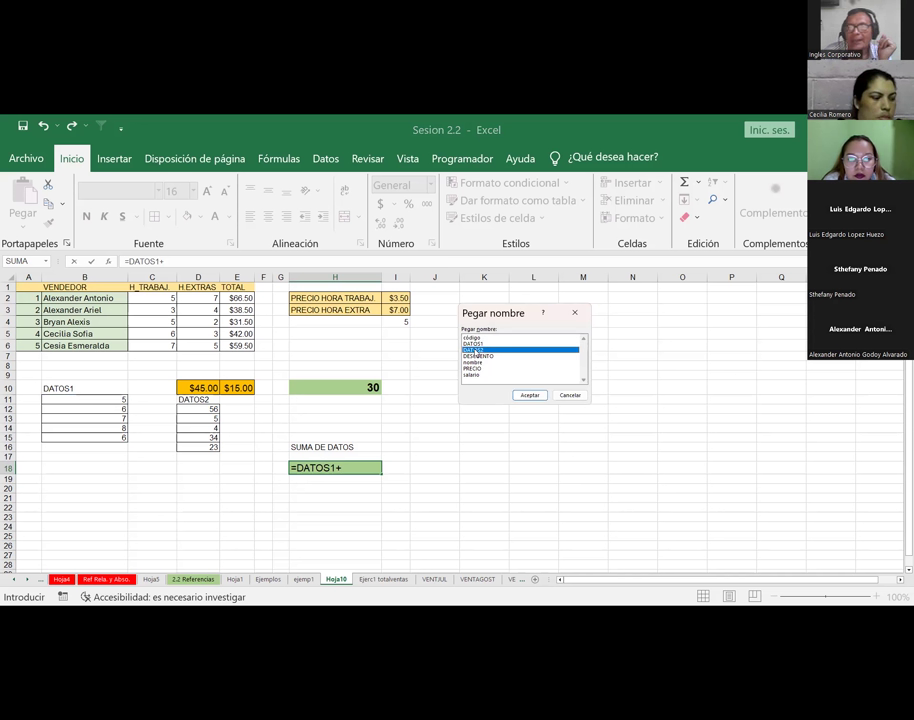
click(531, 396)
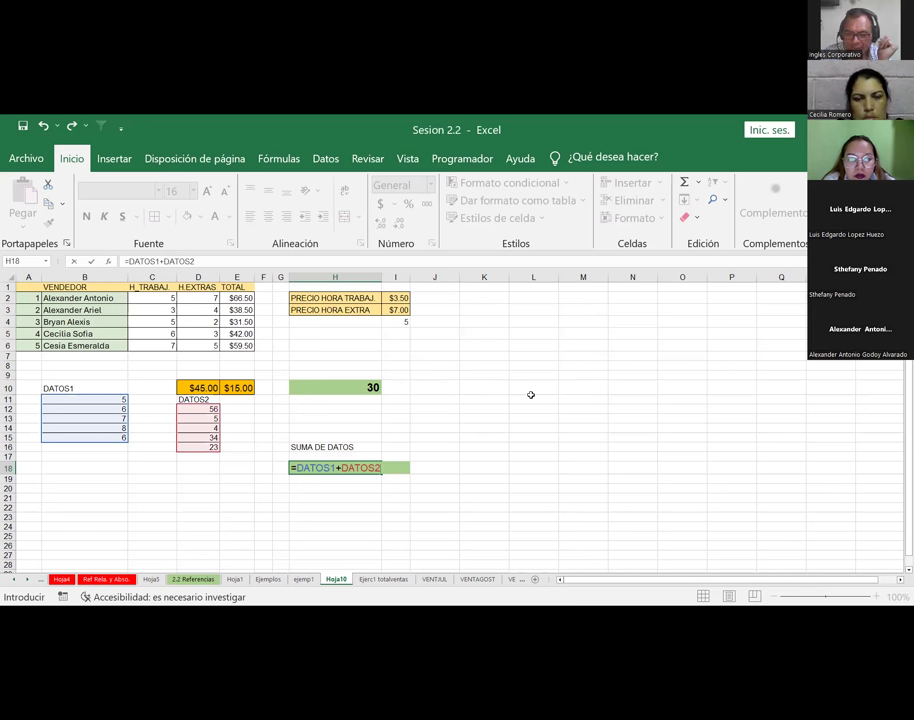
key(ctrl+Return)
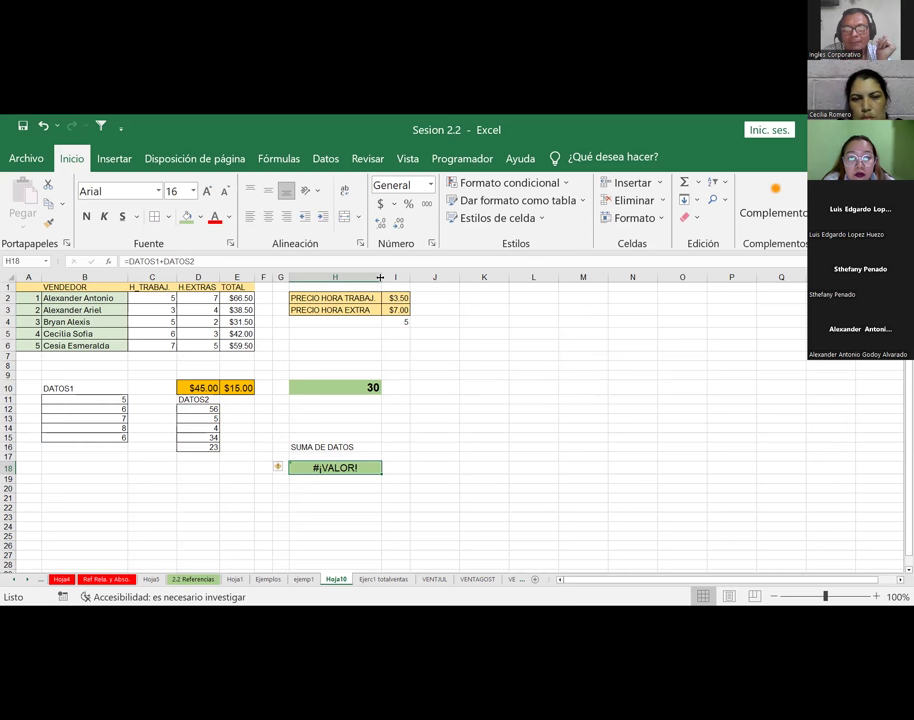
Widen column H and format the DATOS1 values B11:B15 as Number with two decimals
drag(381, 277, 441, 290)
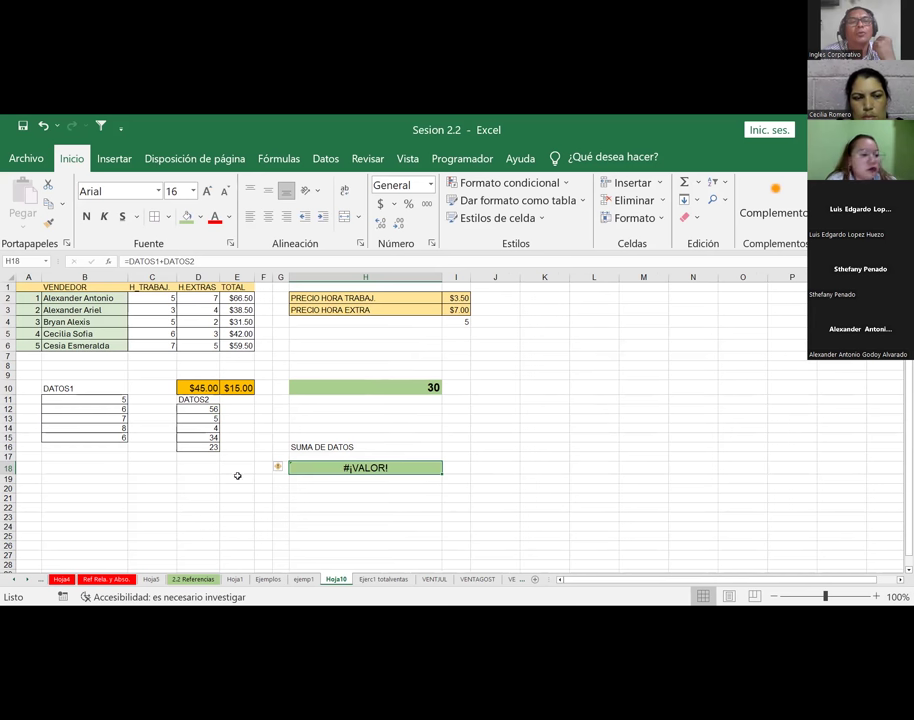
drag(92, 400, 90, 434)
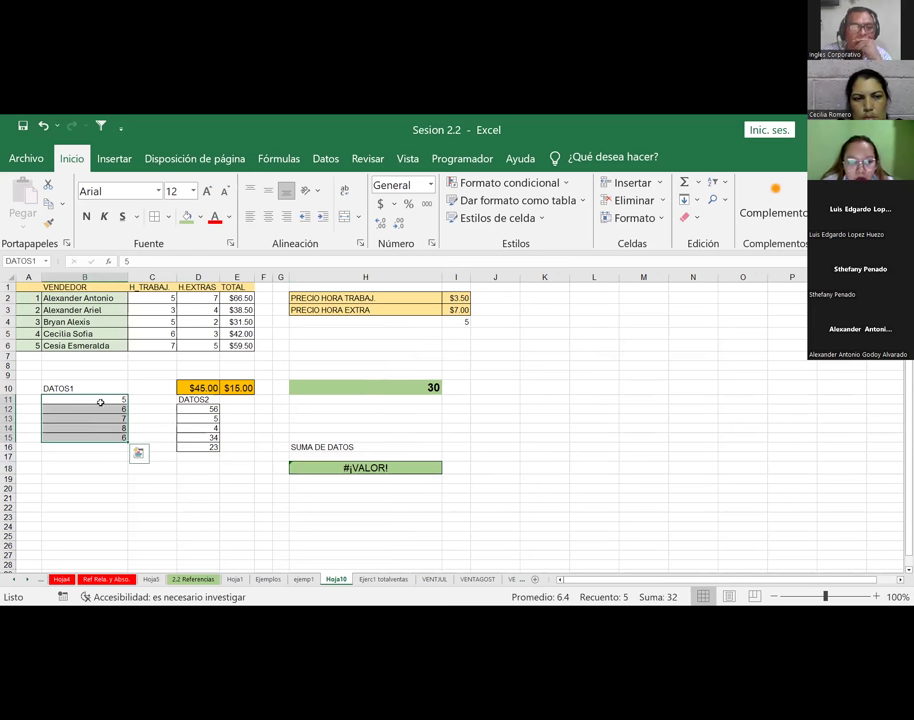
right_click(101, 404)
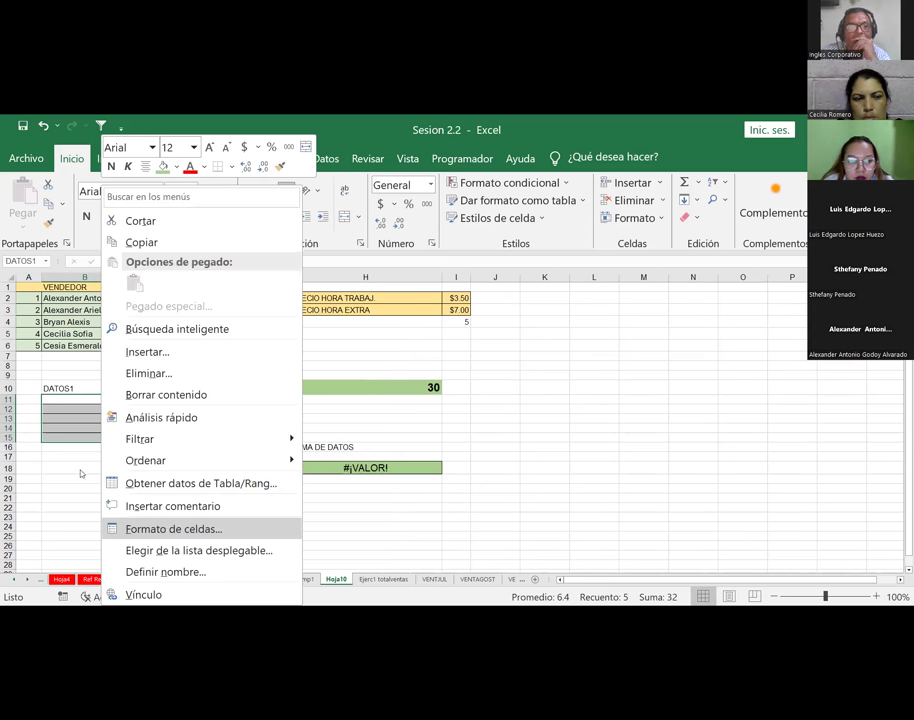
click(165, 531)
click(54, 423)
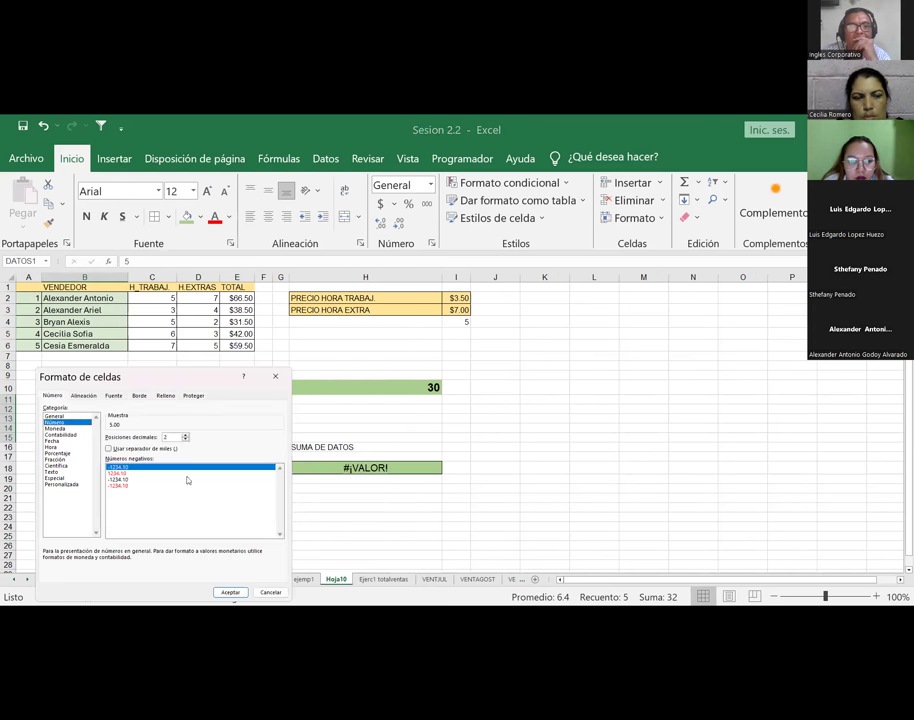
click(228, 592)
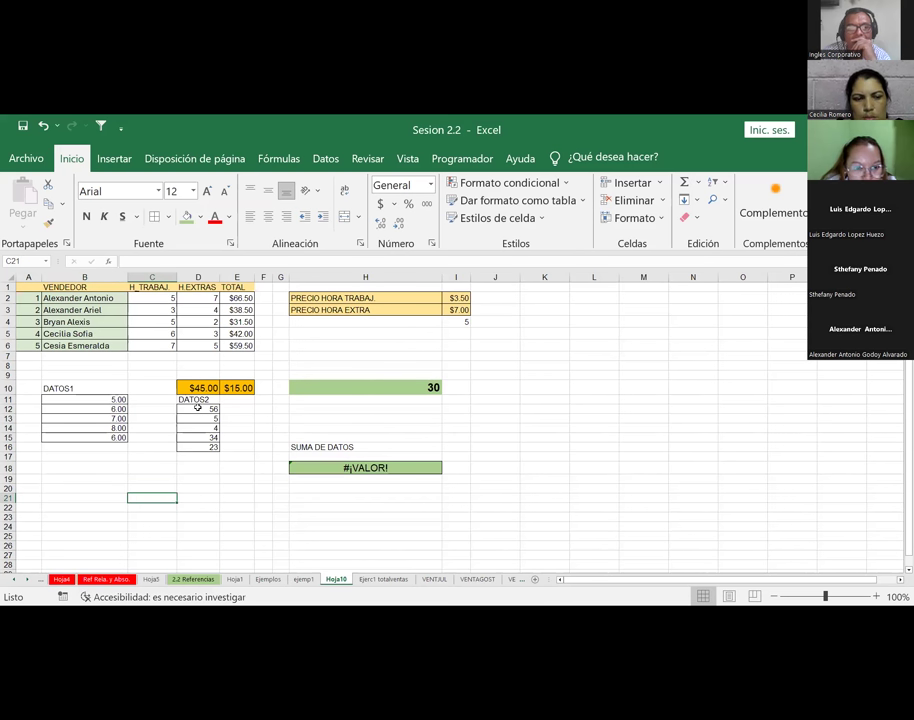
Format the DATOS2 values D12:D16 as Number with two decimals, then select H18
drag(201, 409, 200, 448)
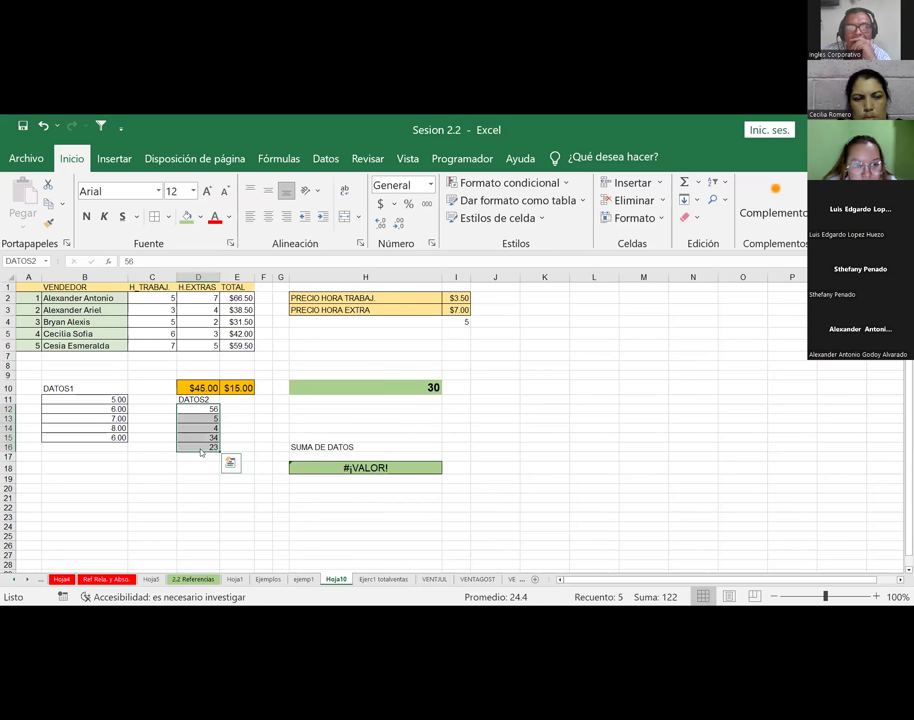
right_click(200, 448)
click(273, 528)
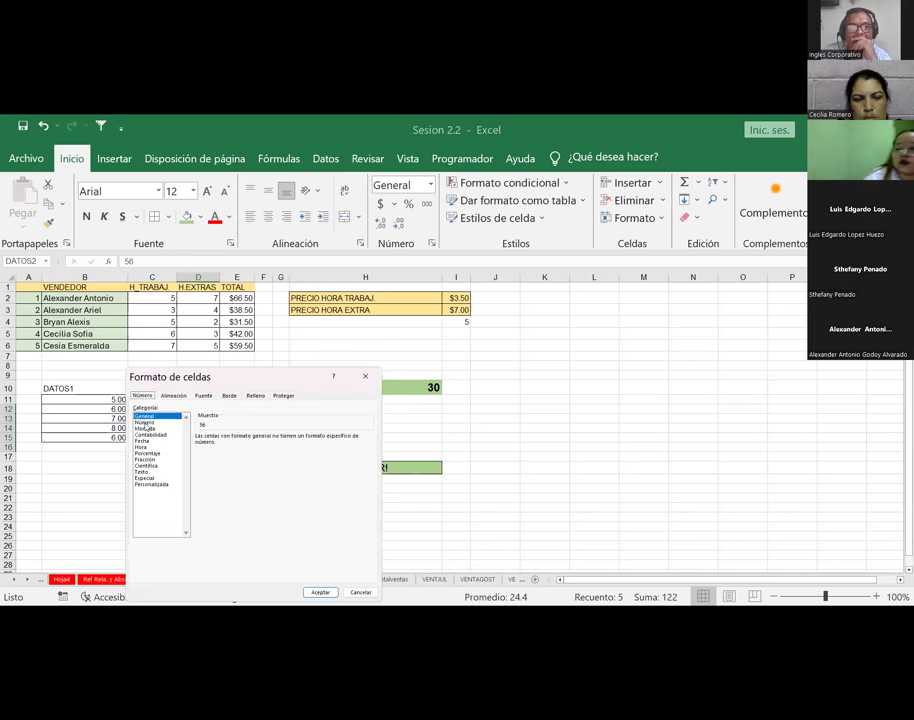
click(144, 422)
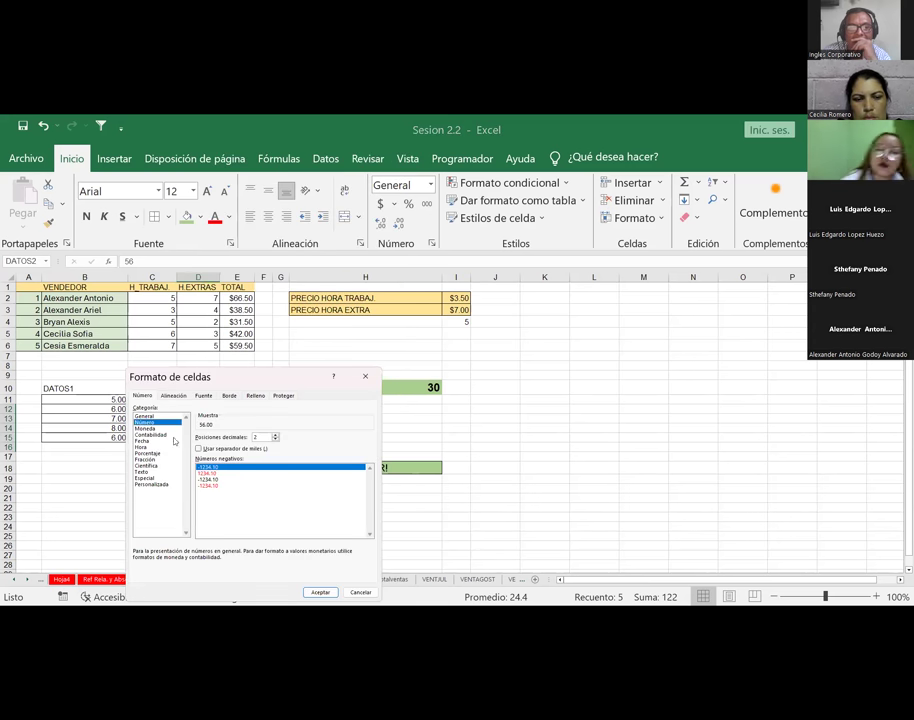
click(322, 593)
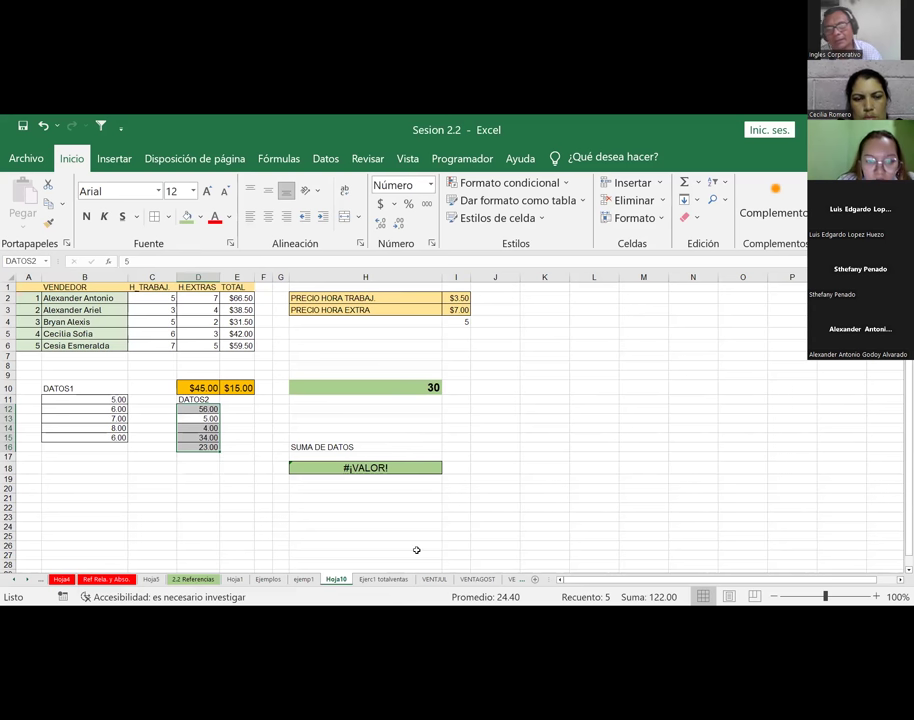
click(386, 468)
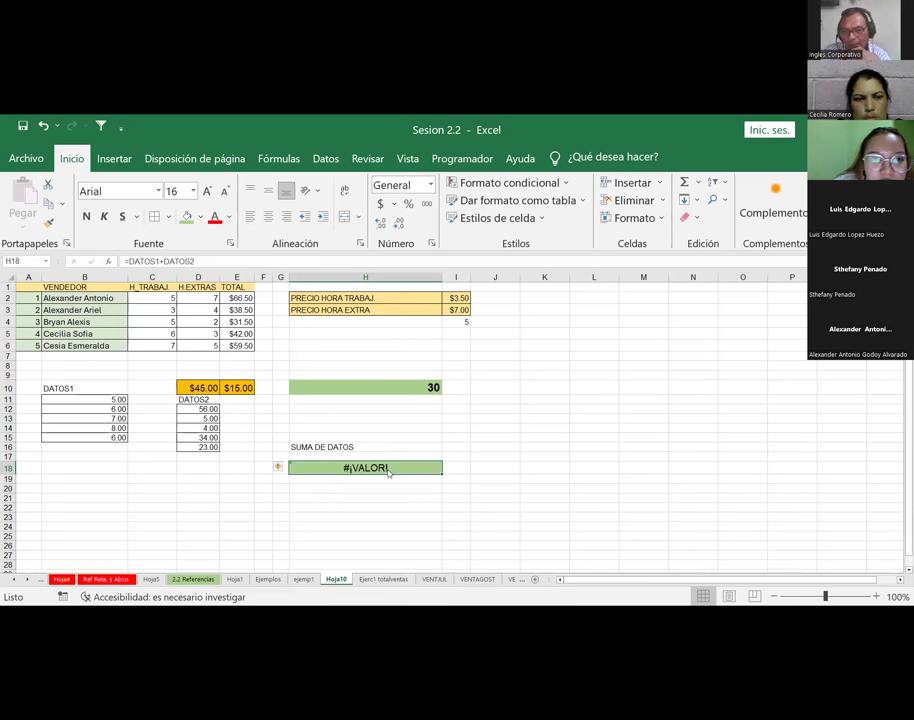
Set the number format of result cell H18 to Texto
key(ctrl+1)
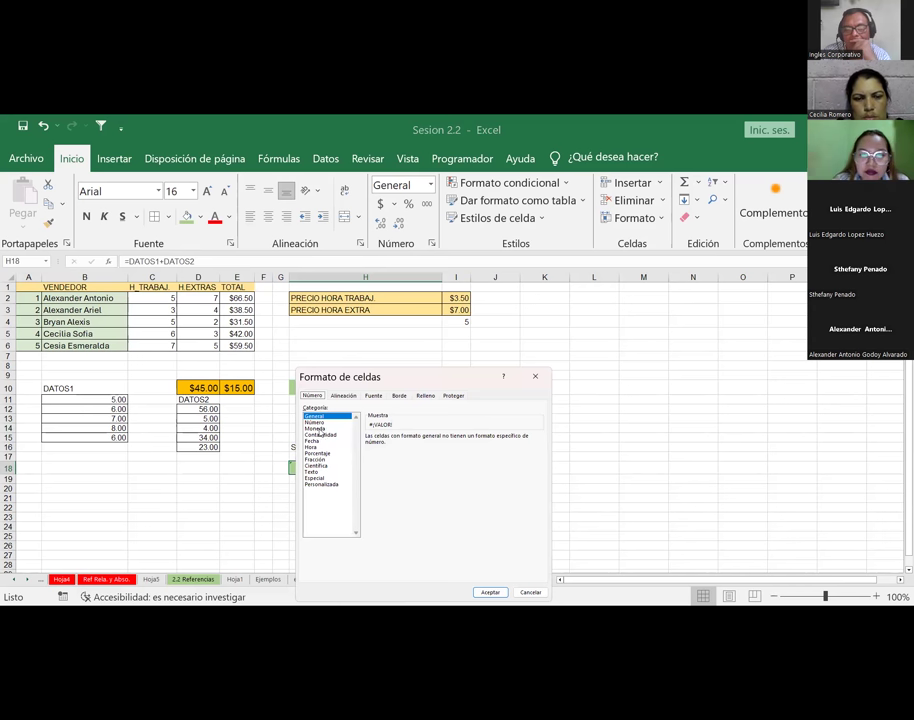
click(318, 422)
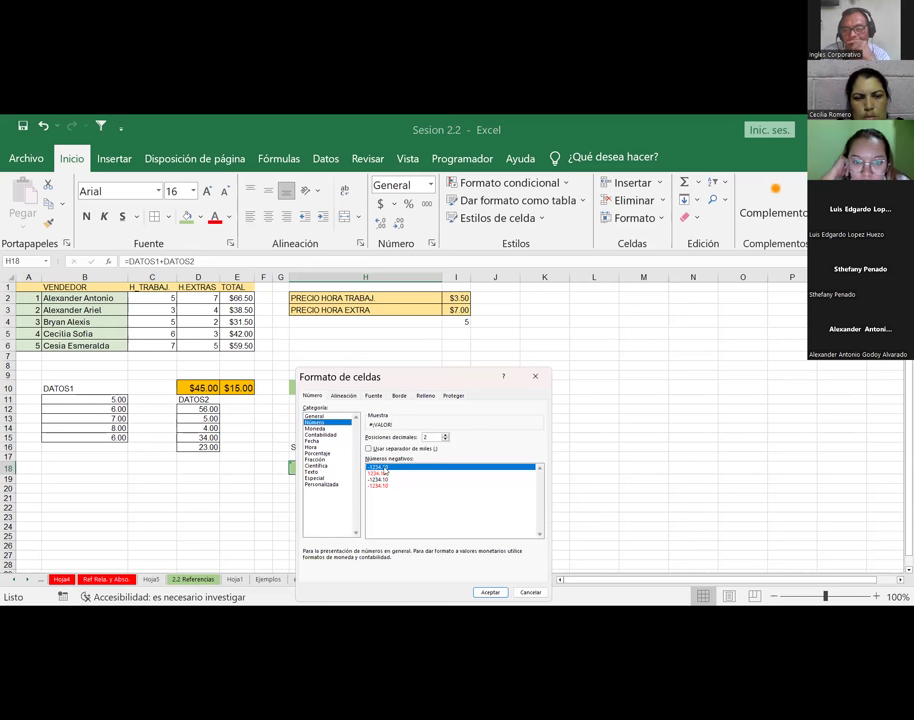
drag(340, 377, 354, 377)
click(330, 474)
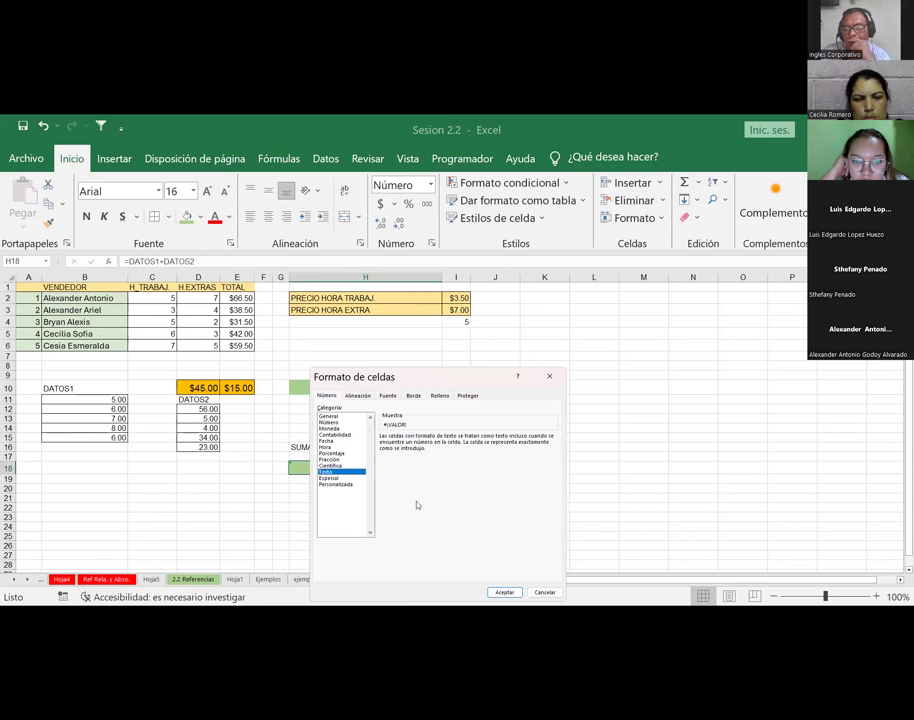
click(504, 592)
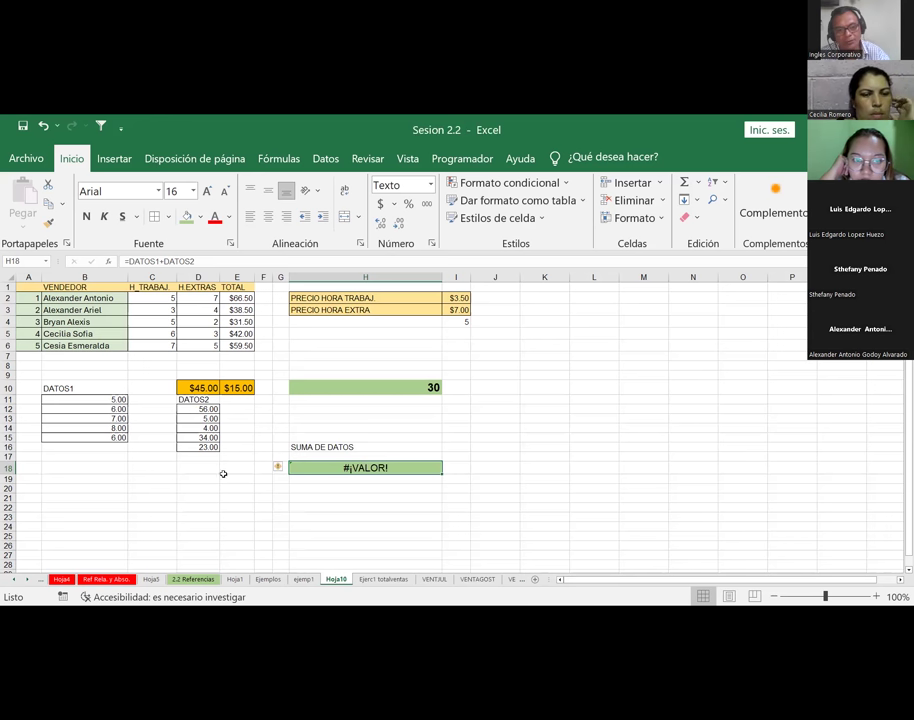
Apply the Texto format to the DATOS2 values D12:D16
click(198, 409)
drag(198, 410, 203, 447)
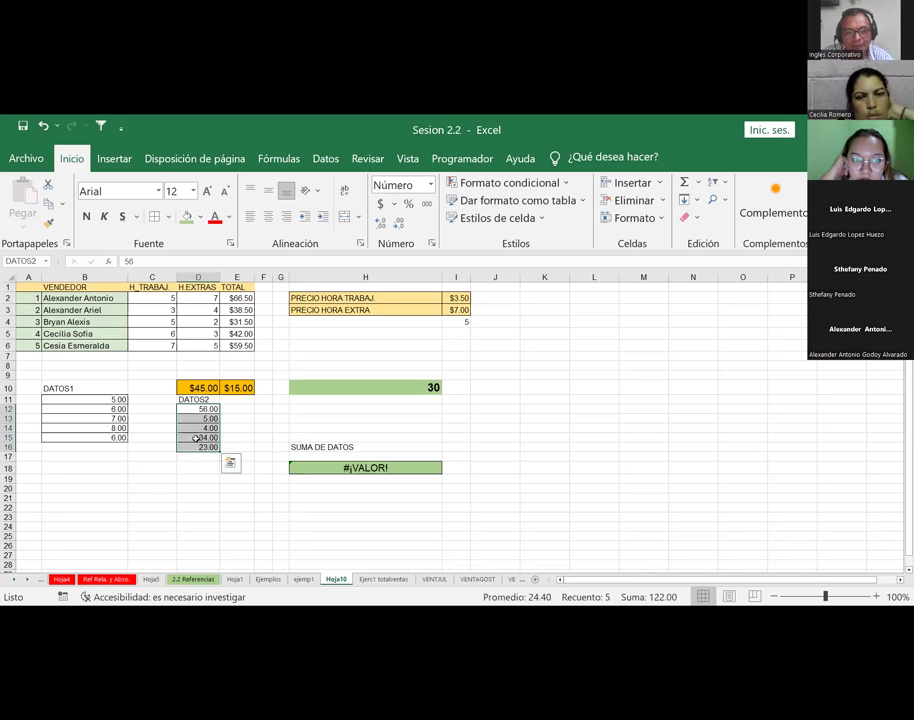
right_click(203, 447)
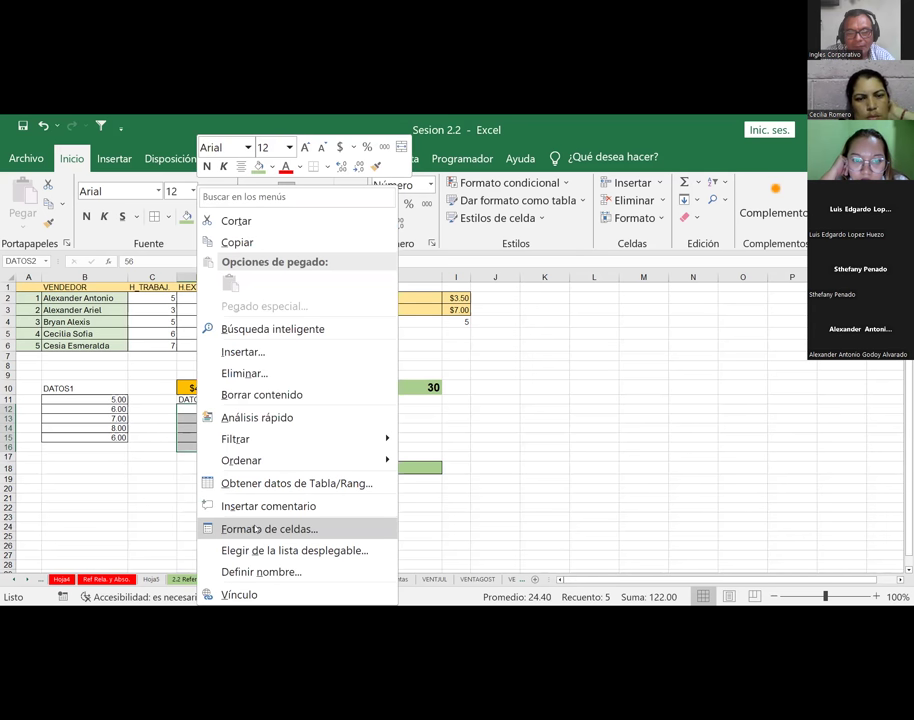
click(269, 528)
click(157, 471)
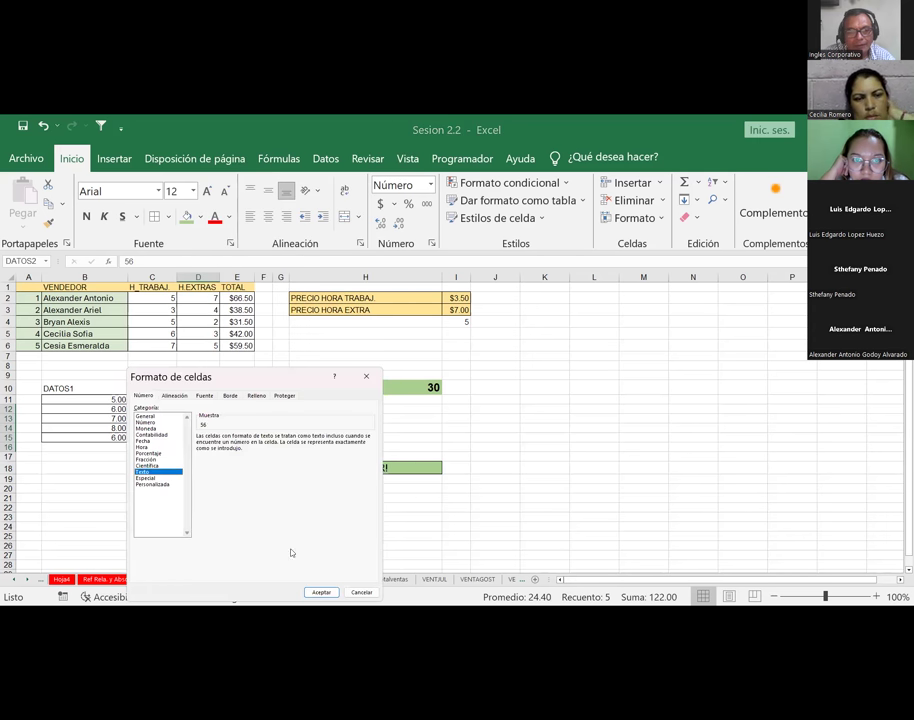
key(Return)
Apply the Texto format to the DATOS1 values B11:B15 and reselect H18
drag(63, 399, 64, 437)
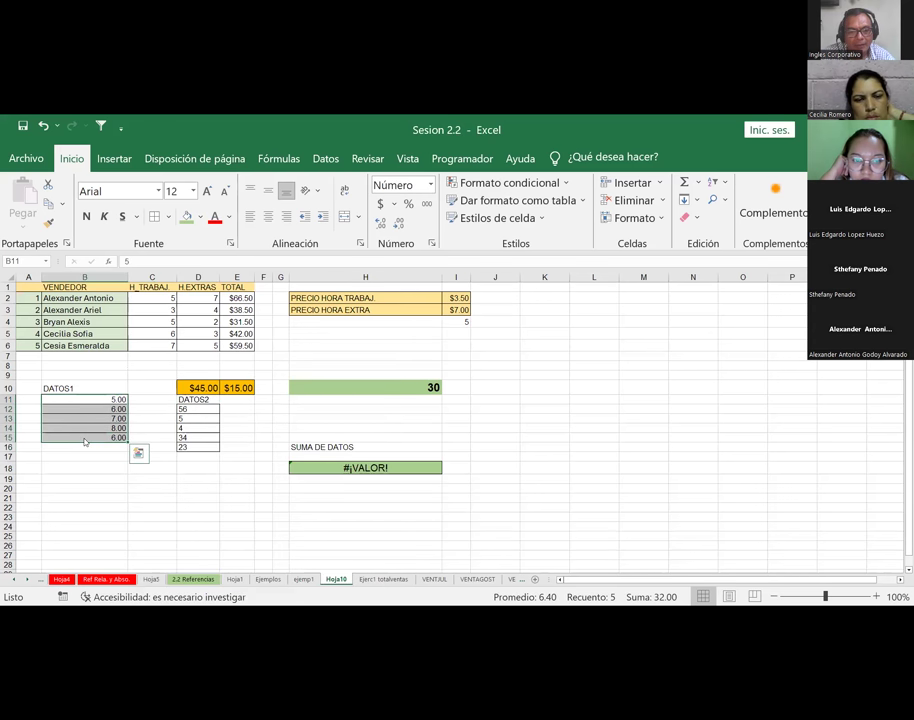
right_click(86, 420)
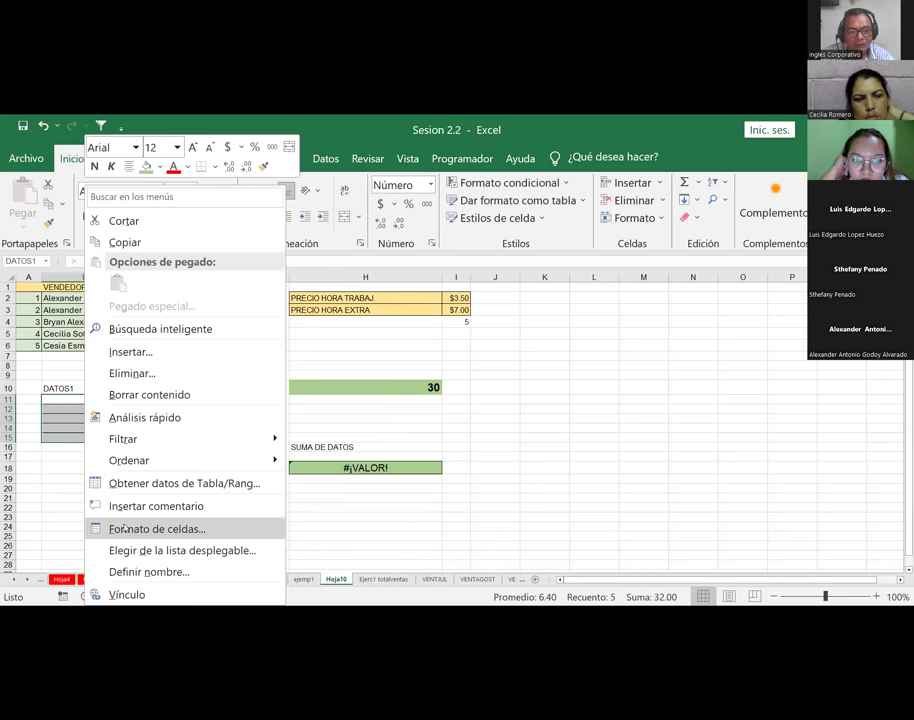
click(123, 528)
click(26, 471)
click(203, 593)
click(544, 408)
click(343, 468)
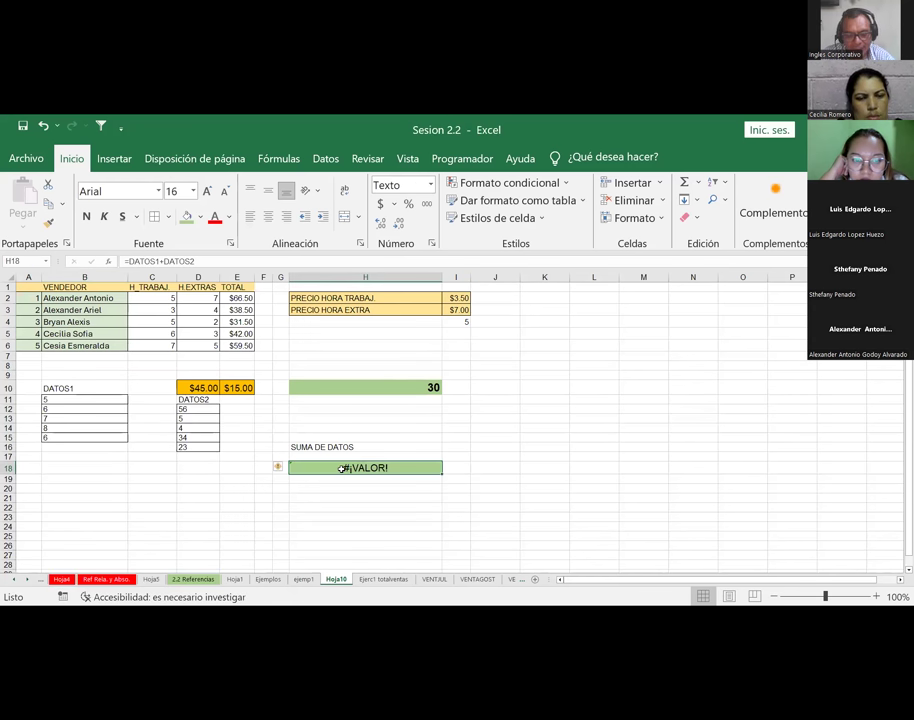
double_click(343, 468)
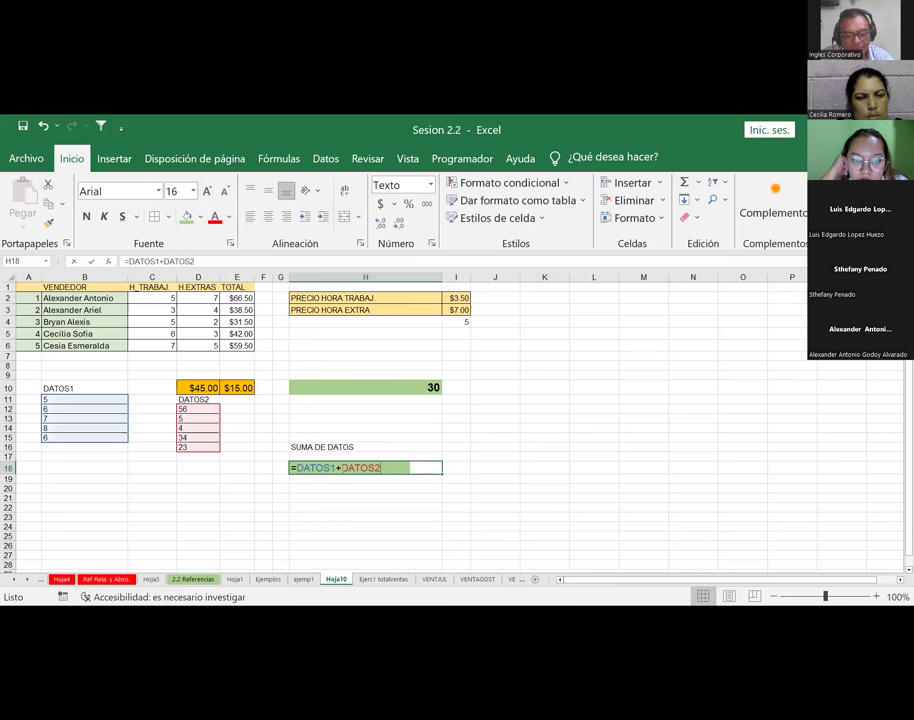
key(ctrl+Return)
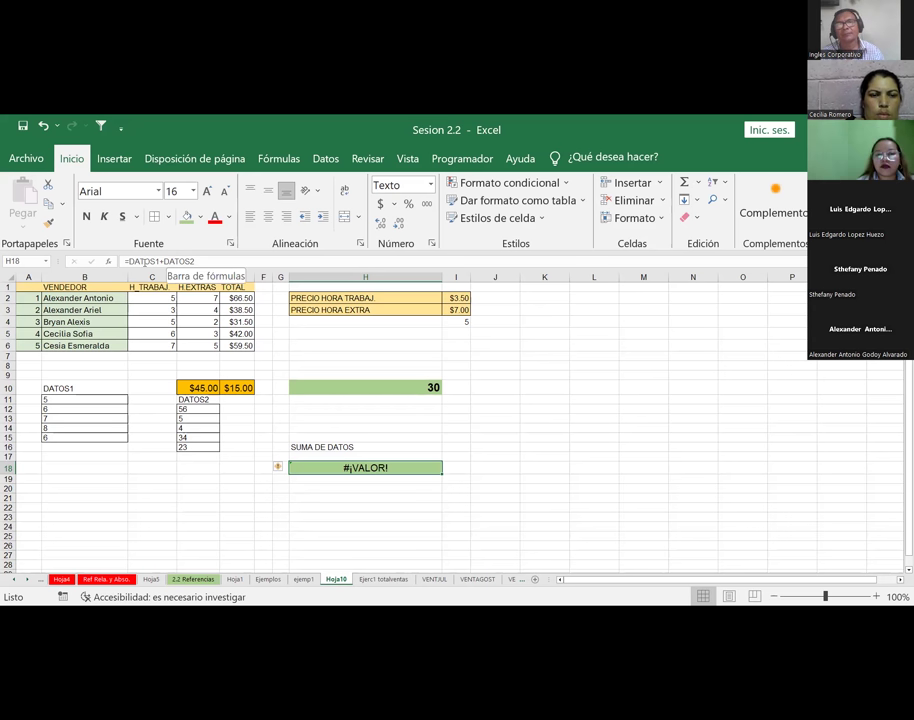
Add an opening parenthesis to H18's DATOS1+DATOS2 formula and commit it
click(130, 261)
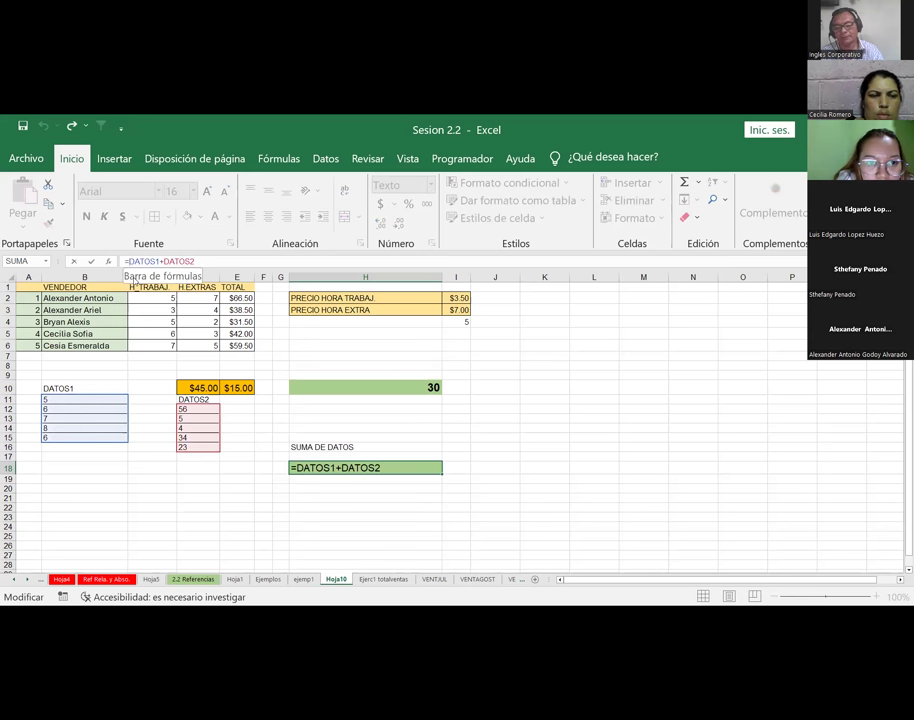
text(()
key(Right)
key(Right)
key(Right)
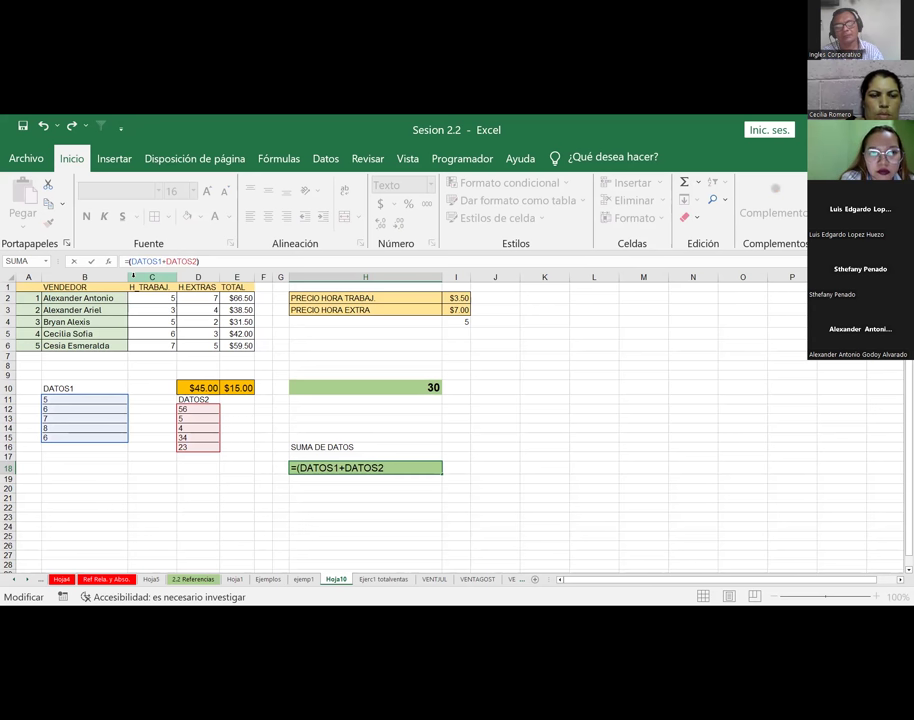
key(Return)
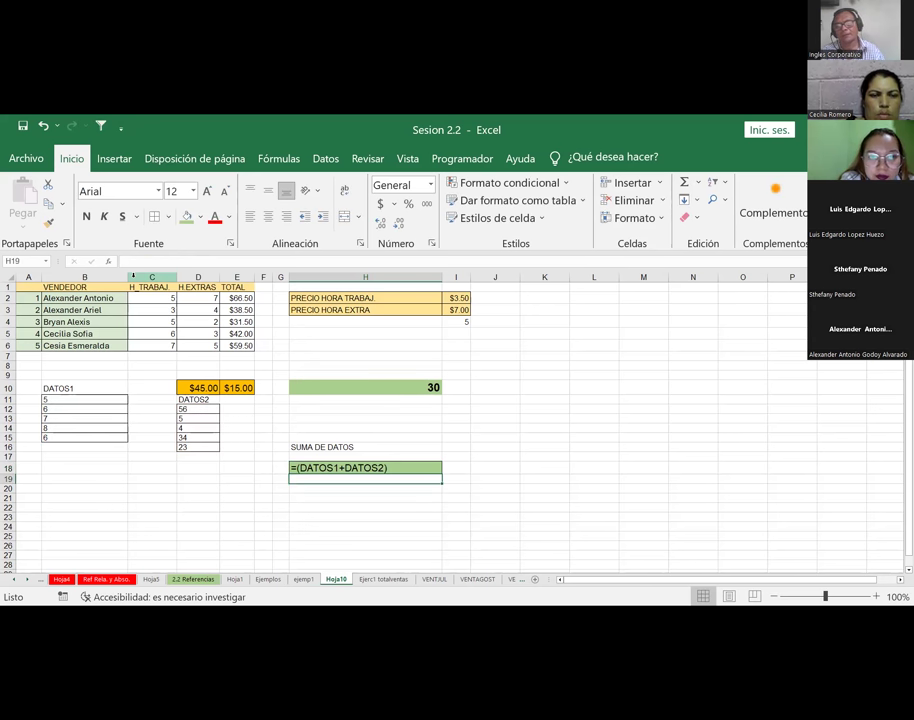
key(Up)
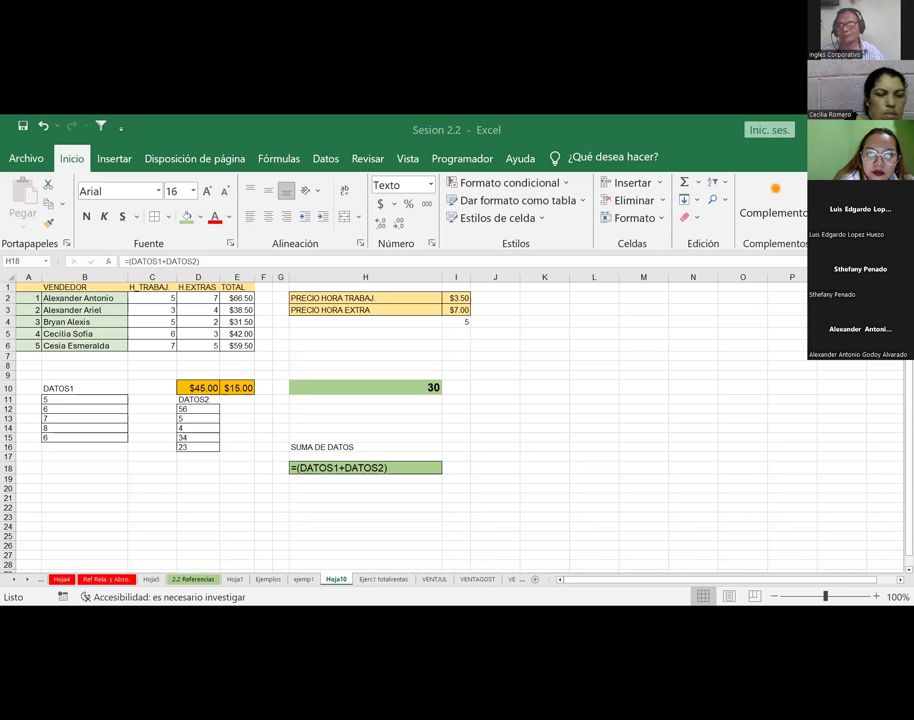
Edit H18, replacing its leading equals sign and bracket with '((='
click(358, 468)
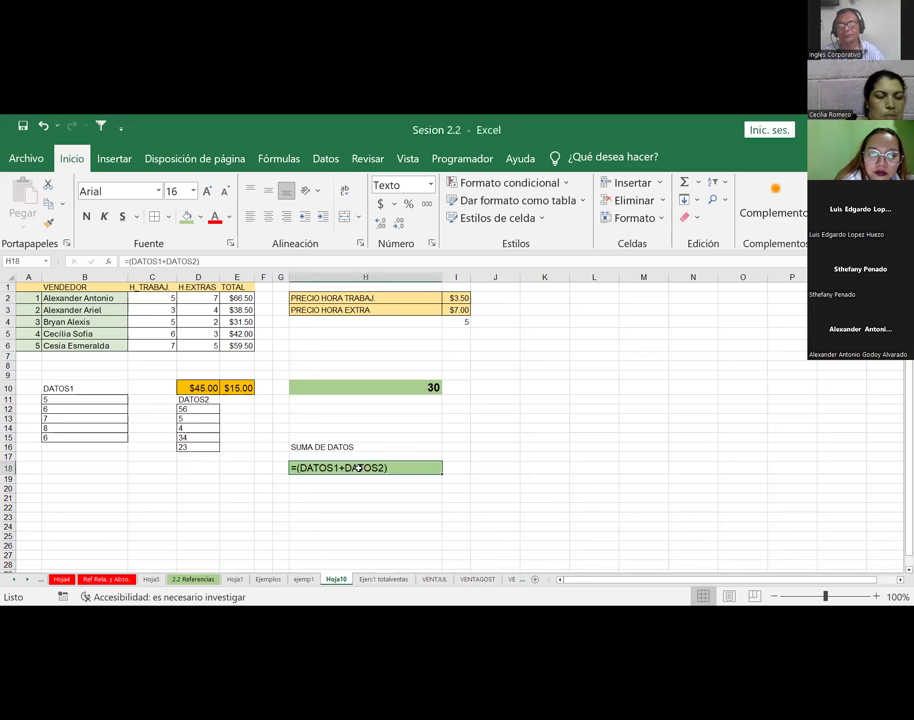
double_click(347, 468)
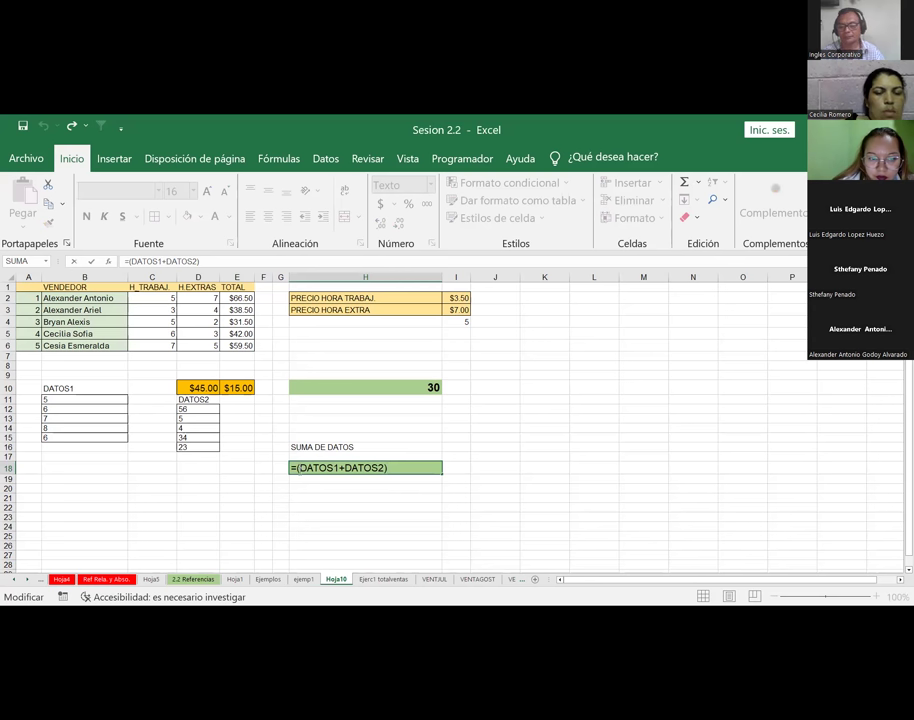
key(BackSpace)
key(BackSpace)
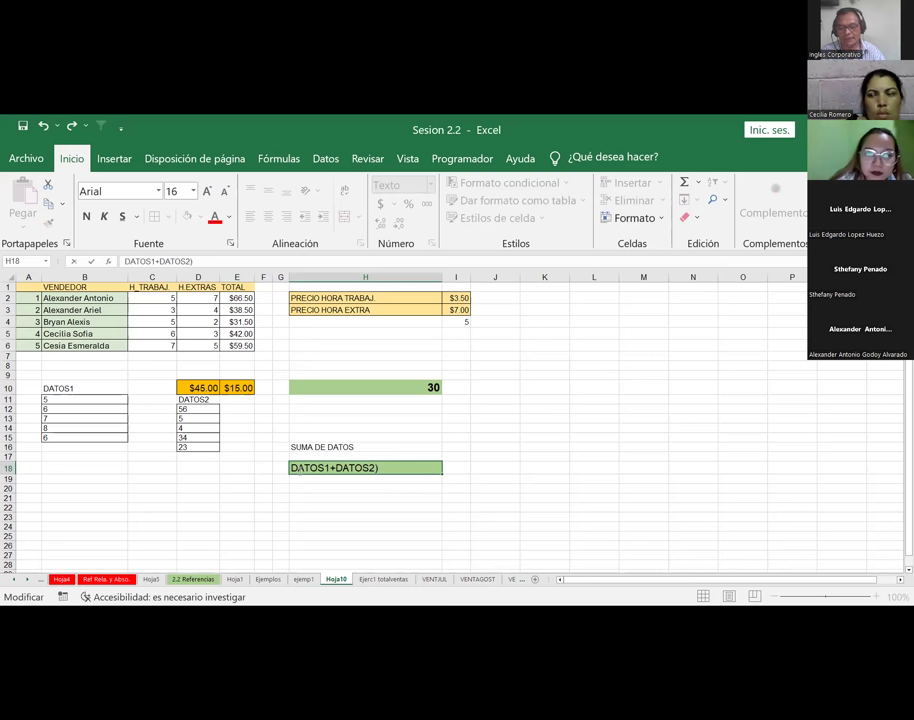
text(()
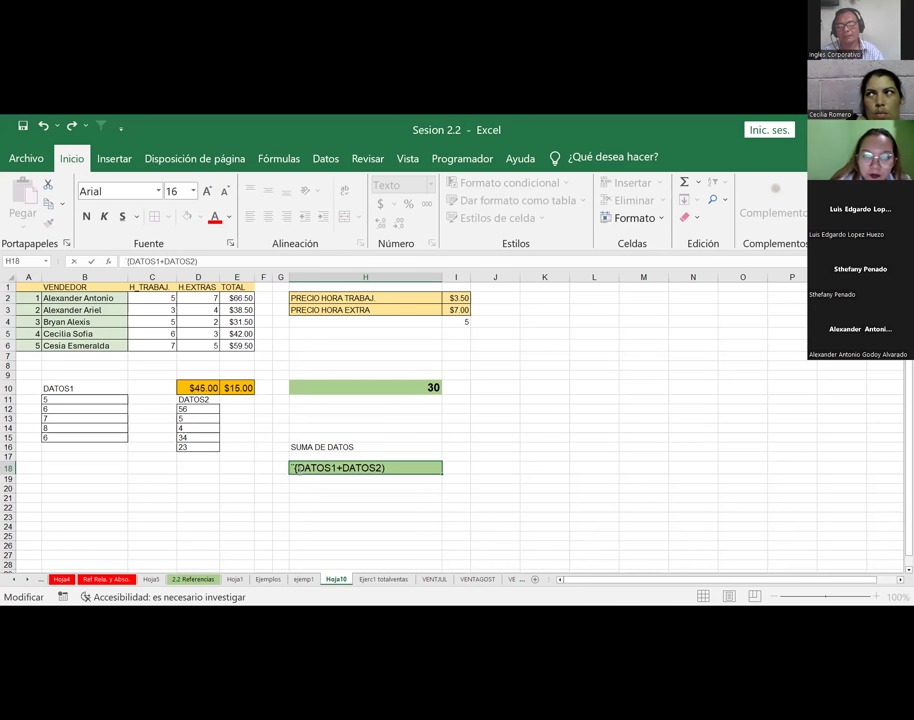
text(()
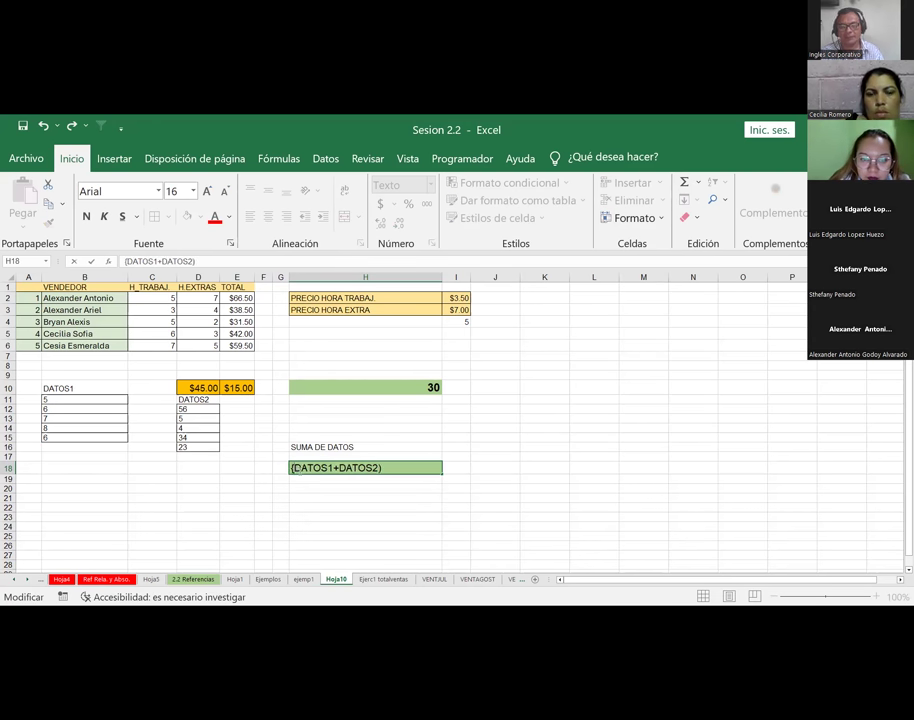
text(=)
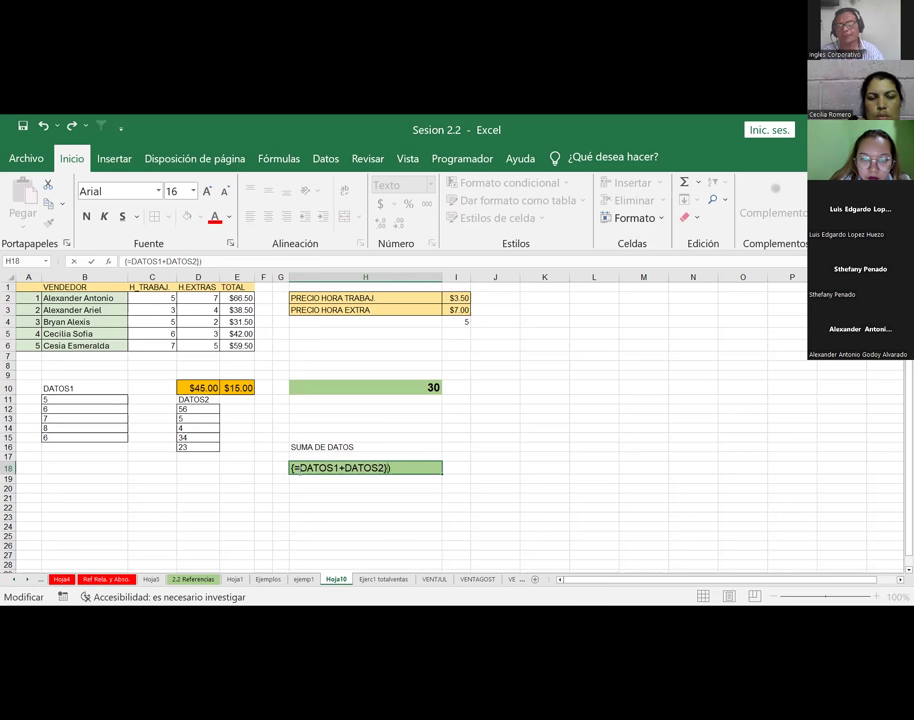
key(Return)
Restore the leading '=' in H18 and commit with Ctrl+Enter, showing ={DATOS1+DATOS2} as text
double_click(298, 468)
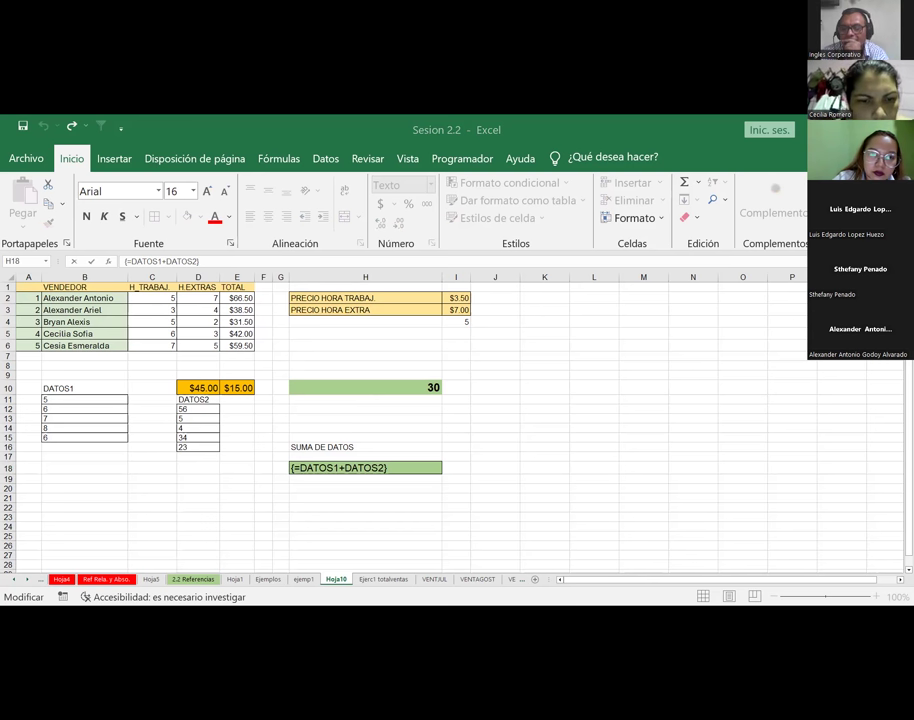
click(299, 468)
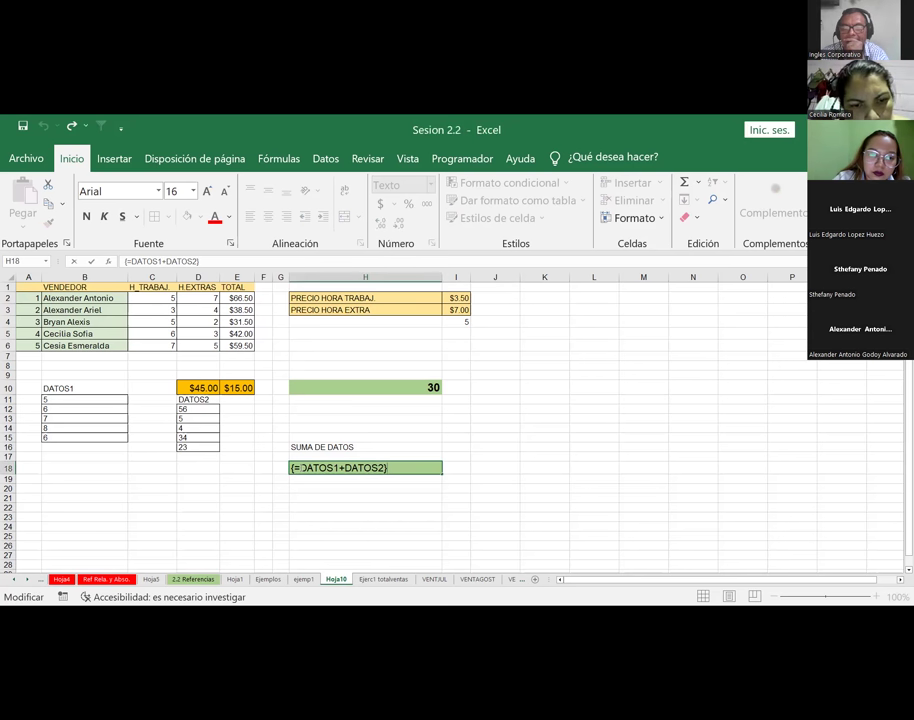
key(BackSpace)
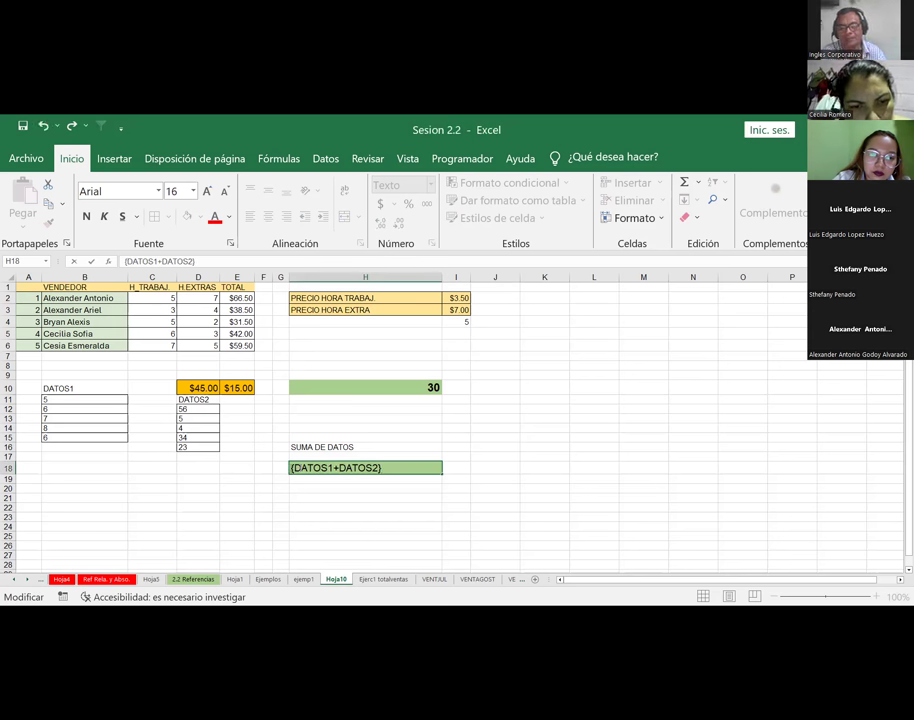
text(=)
key(ctrl+Return)
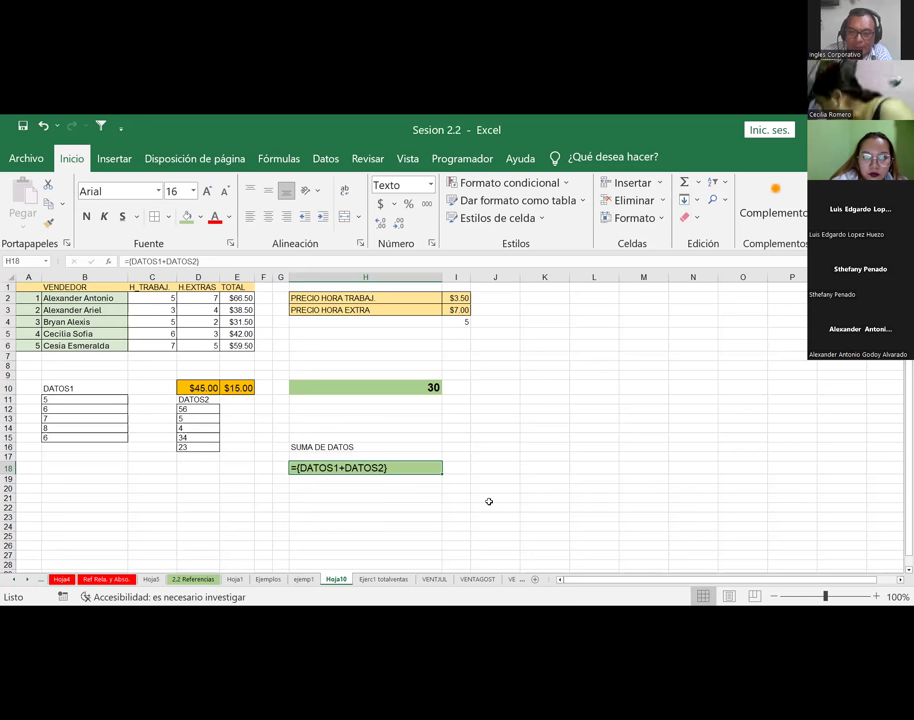
Enter =DATOS1+DATOS2 in K13 by selecting B11:B15 and D12:D16, giving 12
click(420, 500)
click(349, 467)
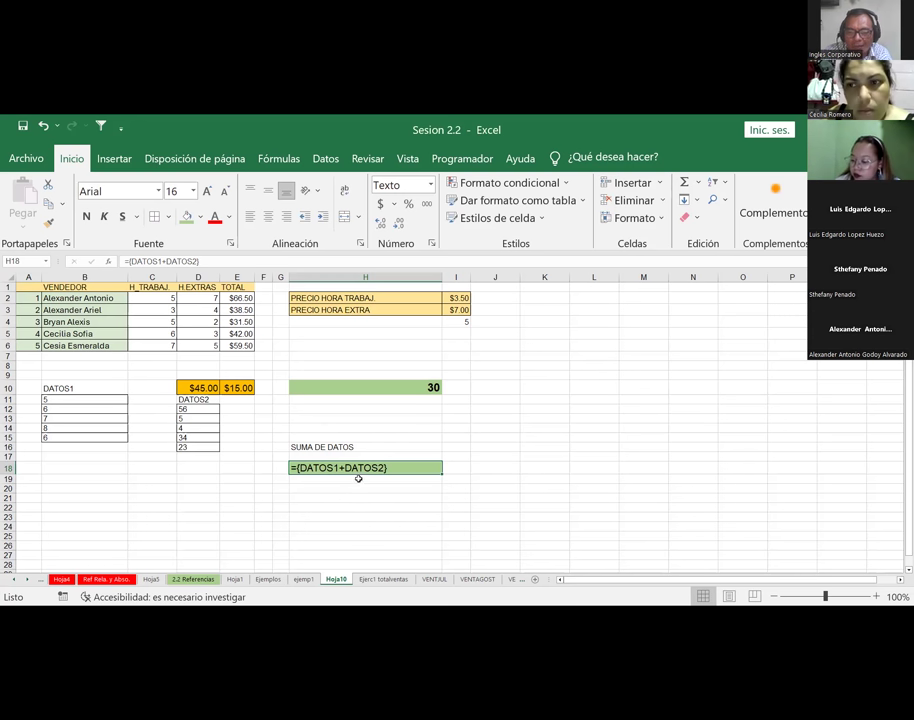
drag(86, 399, 83, 439)
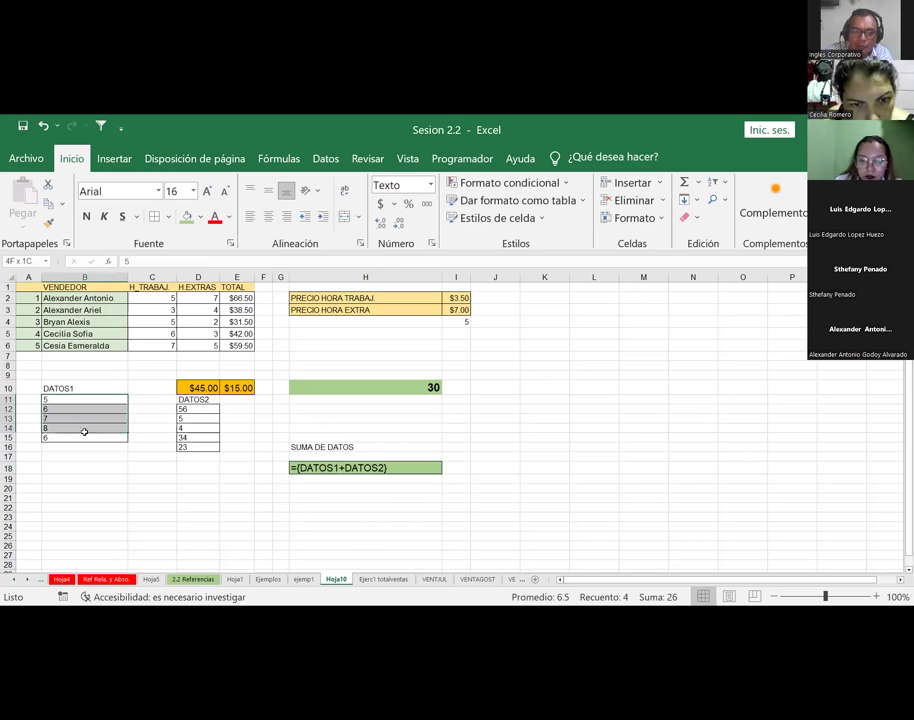
click(556, 418)
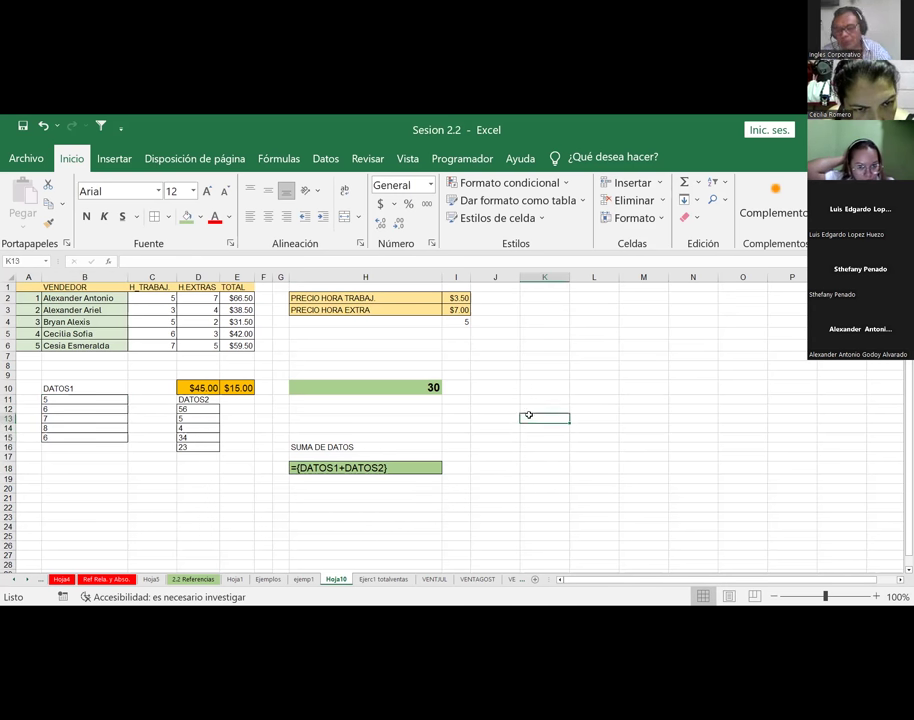
text(=)
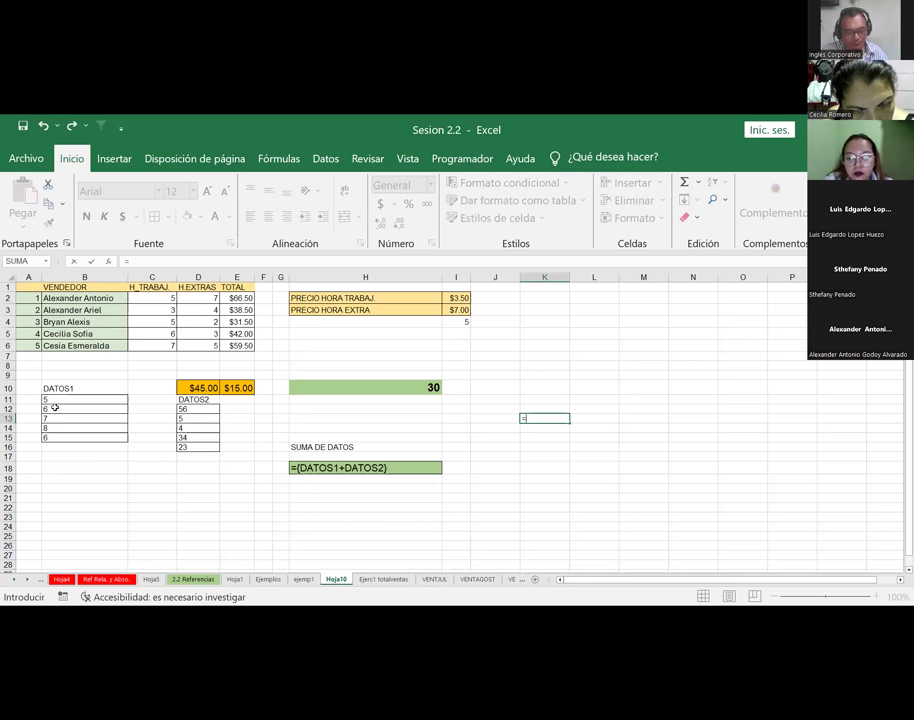
drag(78, 400, 78, 435)
text(+)
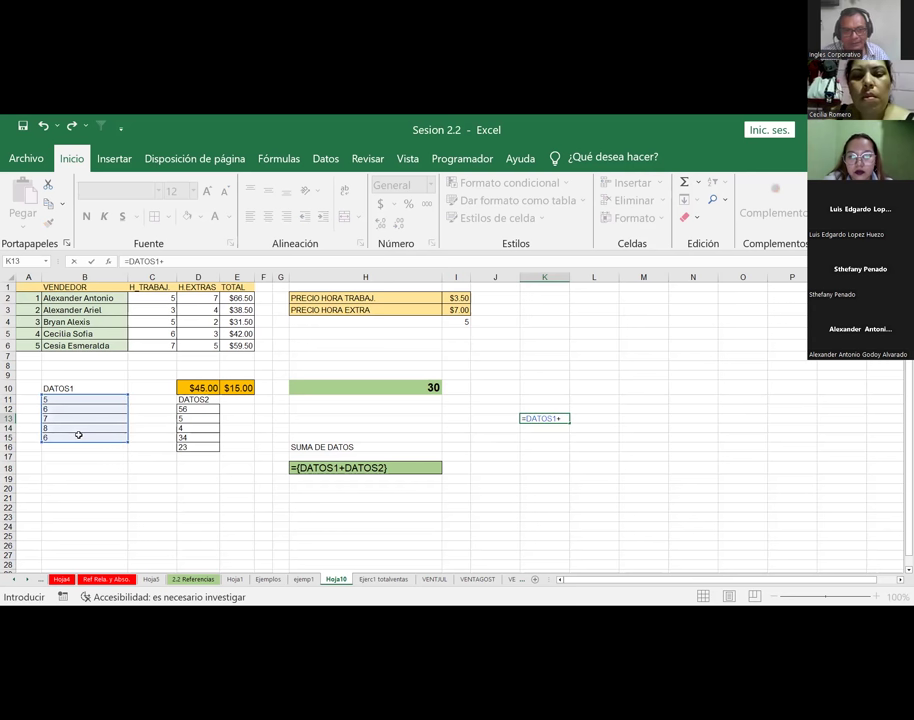
drag(198, 409, 200, 451)
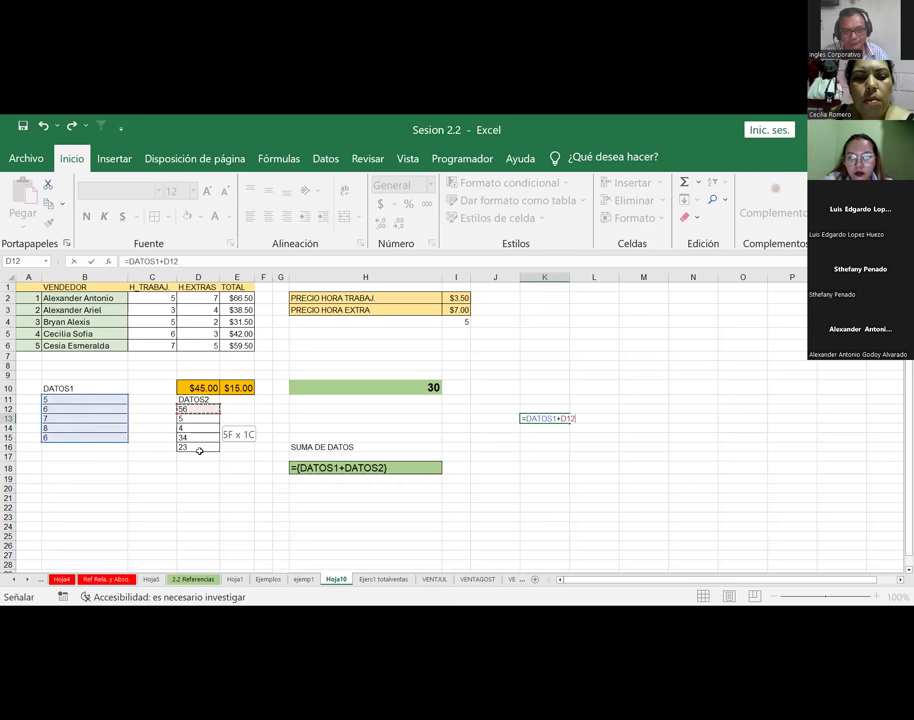
key(Return)
key(Up)
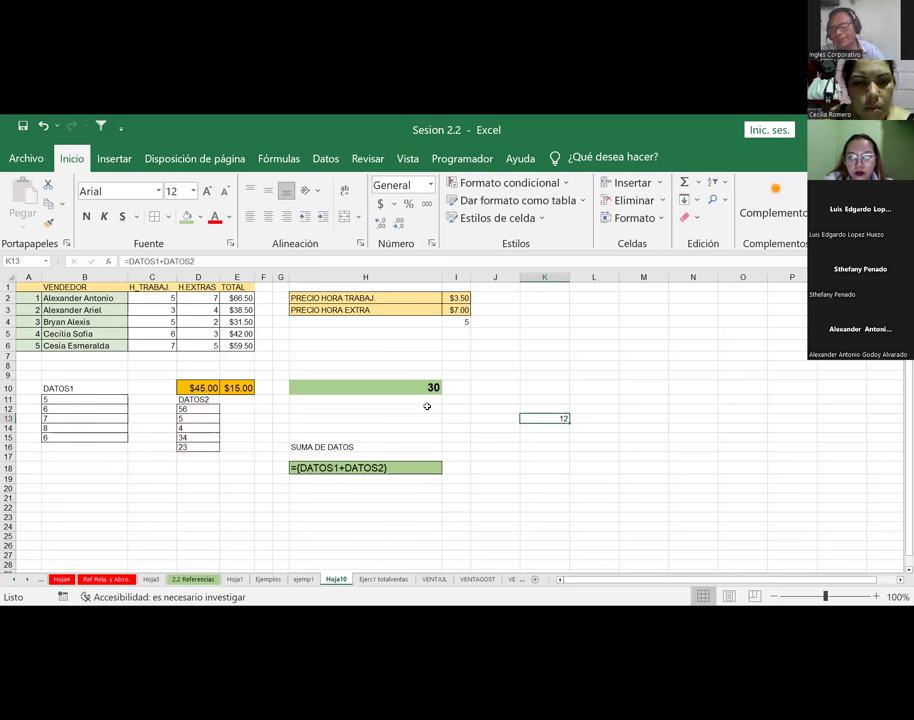
double_click(545, 419)
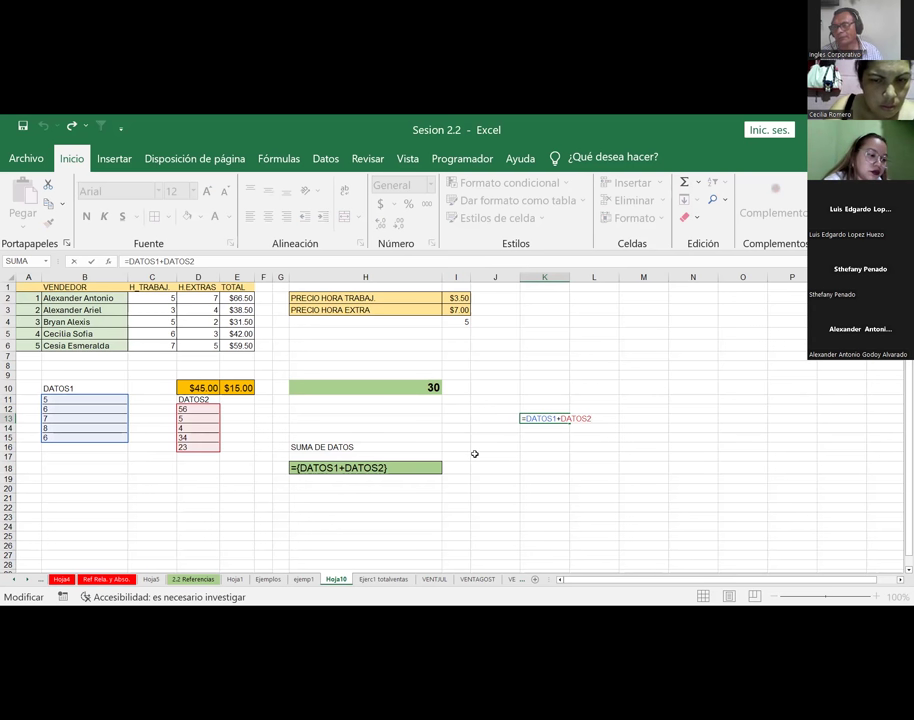
Delete the curly braces in H18 so its entry reads =DATOS1+DATOS2
click(357, 467)
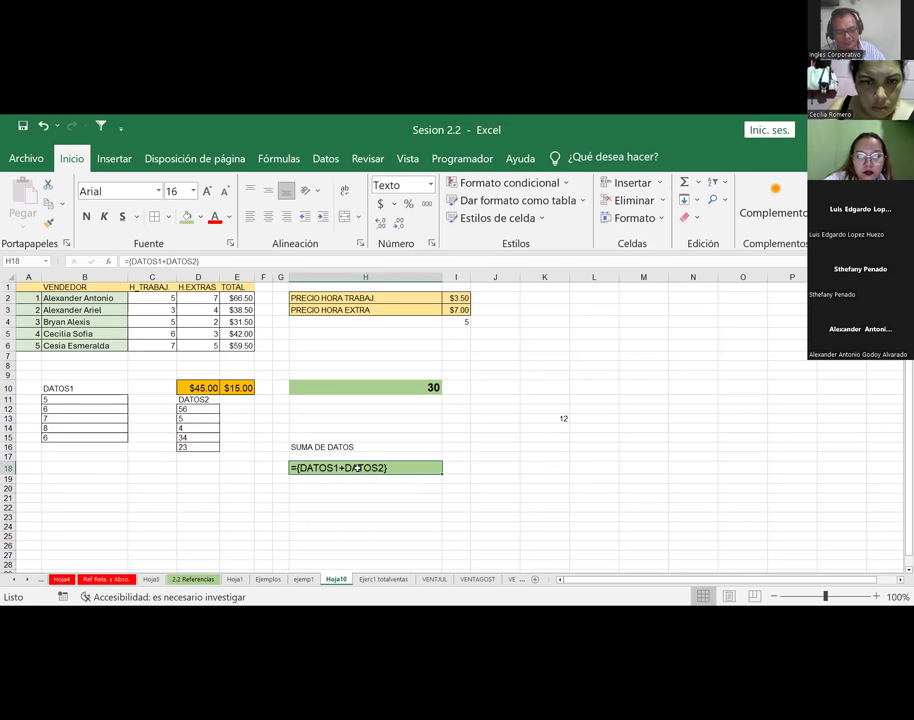
double_click(357, 467)
key(BackSpace)
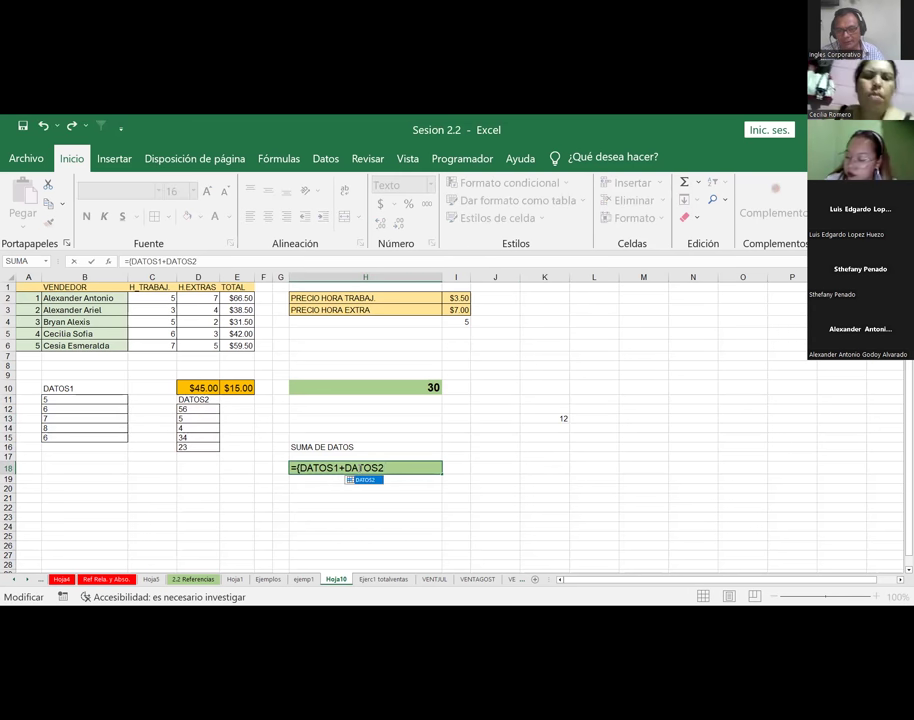
key(Escape)
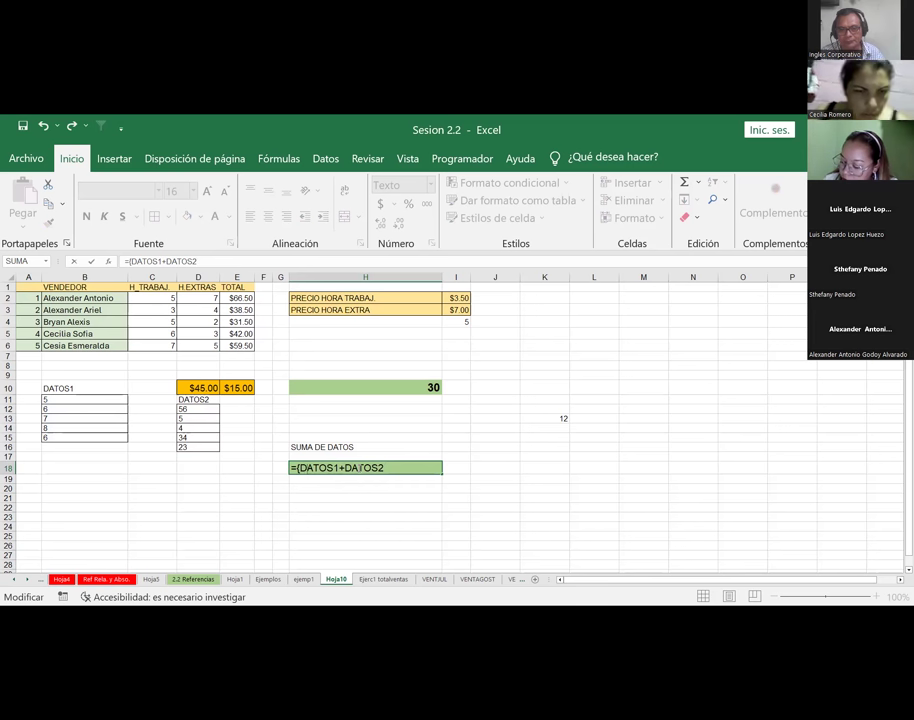
key(Return)
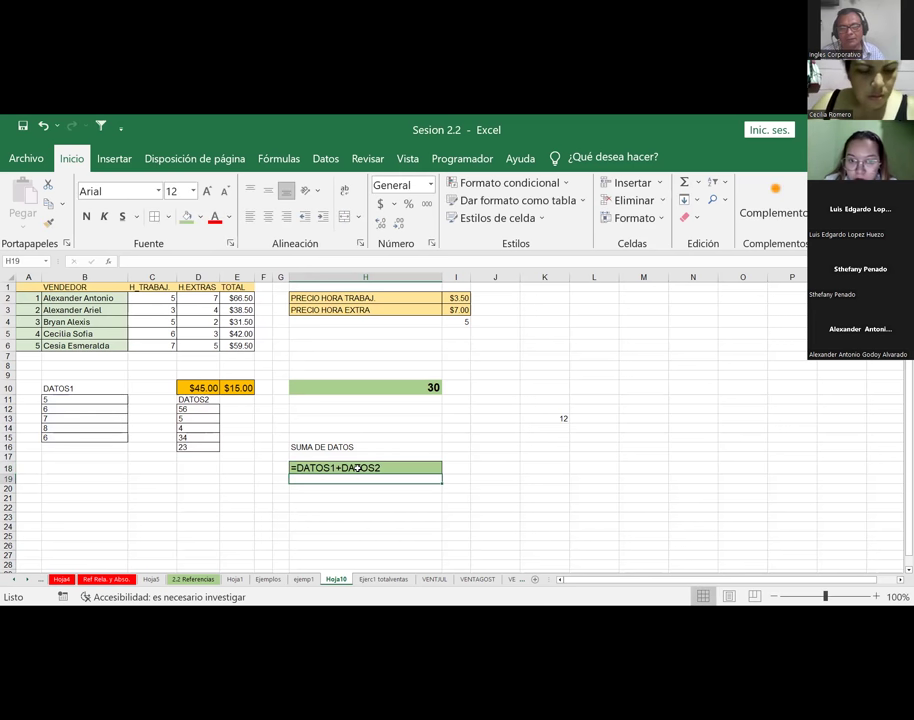
mouse_move(70, 399)
mouse_down()
mouse_move(64, 447)
mouse_move(66, 437)
mouse_up()
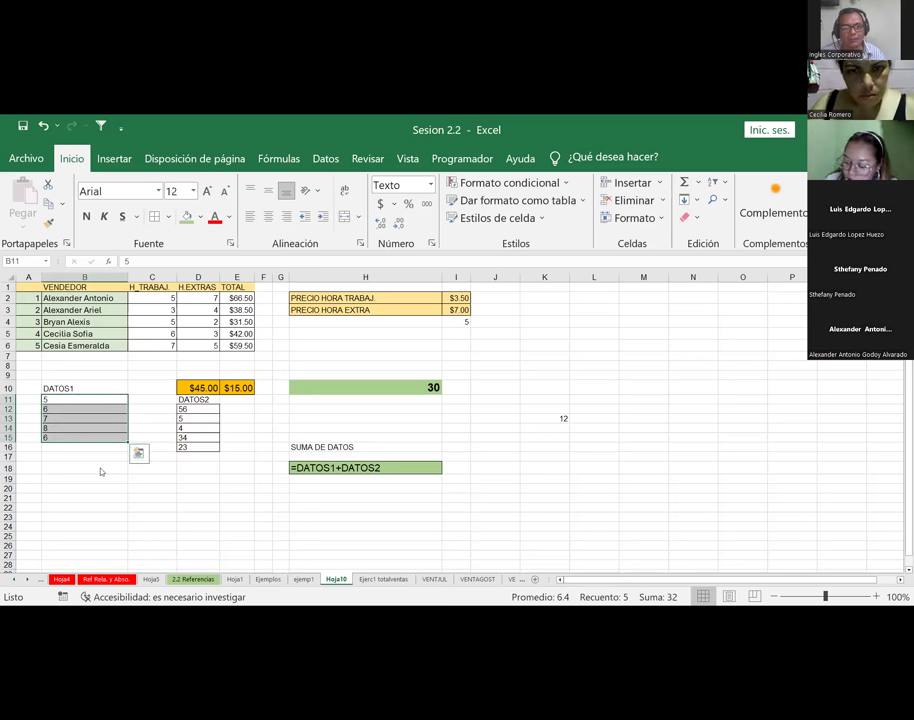
Change the DATOS1 values B11:B15 from Texto to General format
right_click(70, 425)
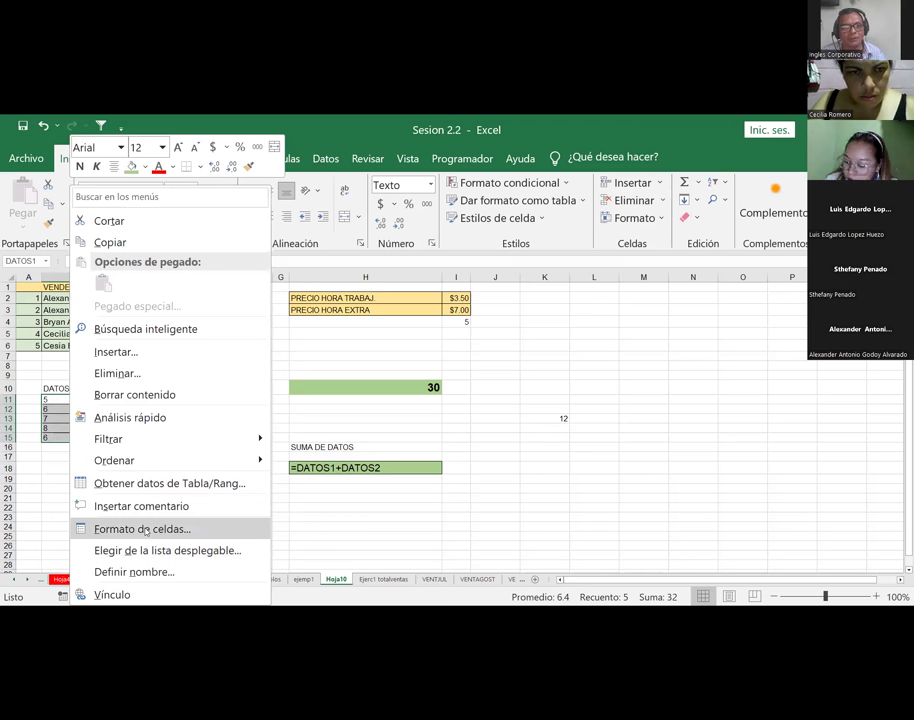
click(146, 530)
click(38, 422)
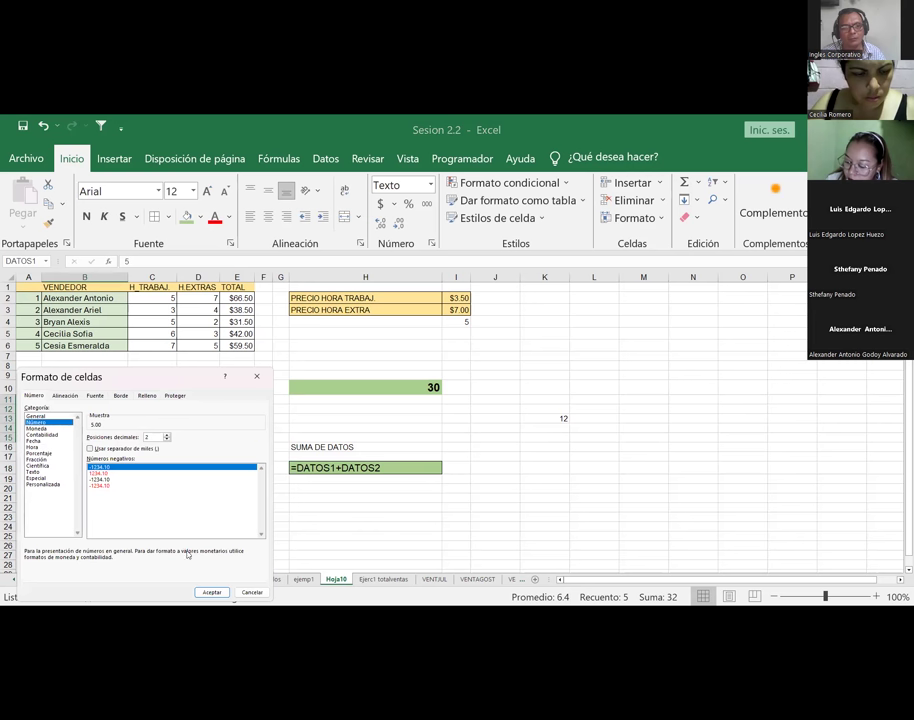
click(35, 416)
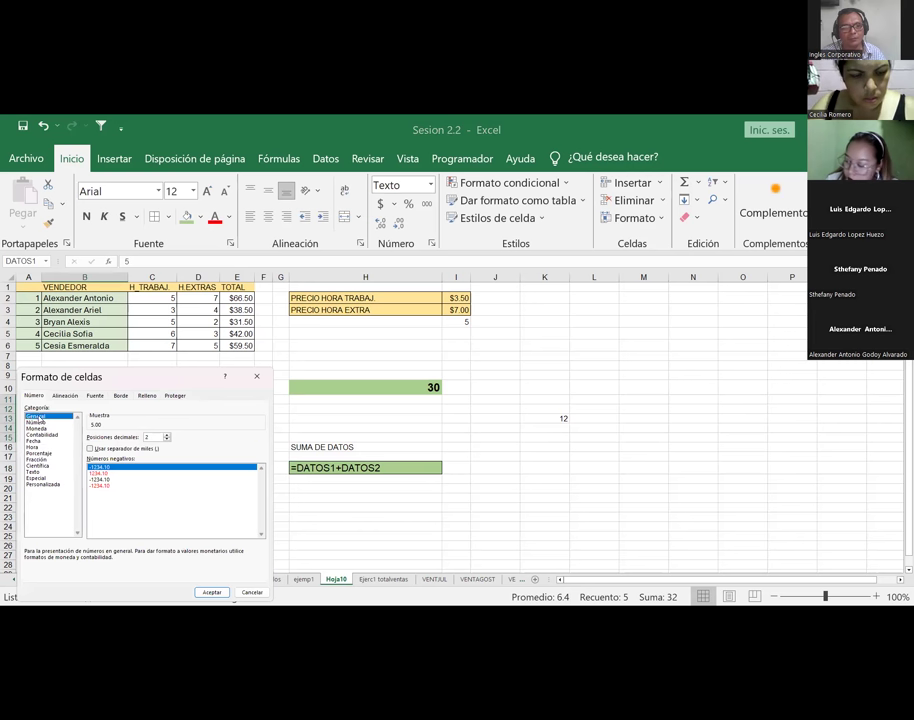
click(213, 594)
Change the DATOS2 values D12:D16 to General format
drag(190, 409, 193, 445)
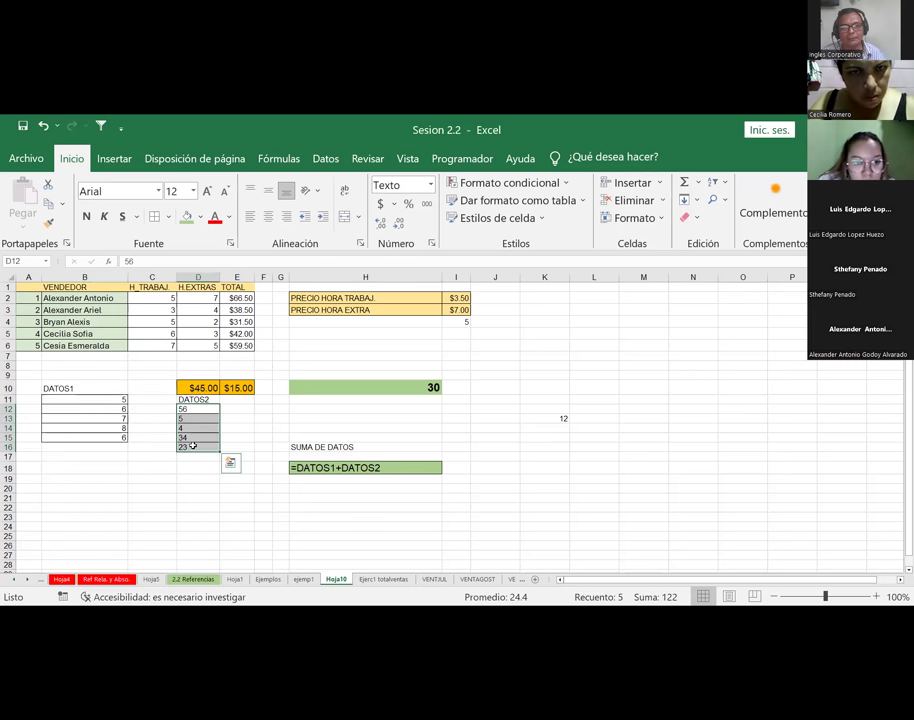
right_click(193, 445)
click(254, 537)
click(142, 416)
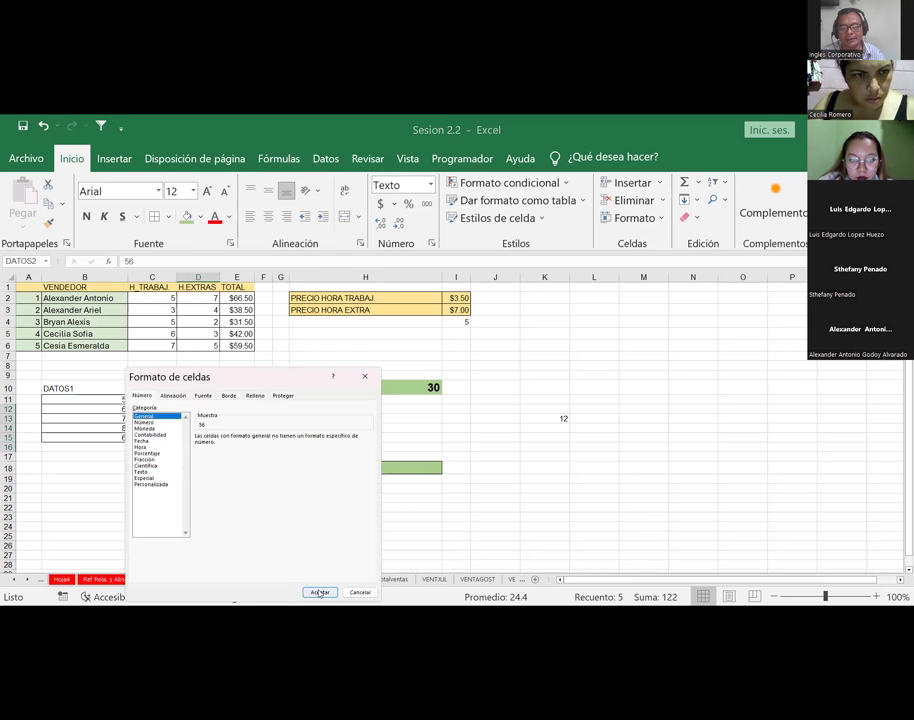
click(319, 592)
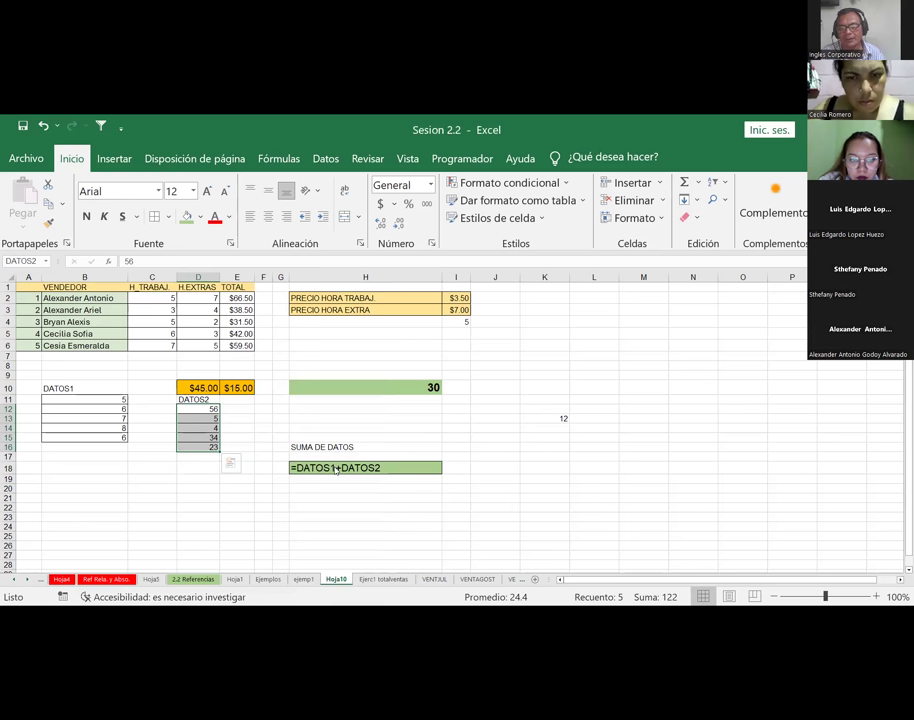
Change cell H18 to General format
right_click(337, 468)
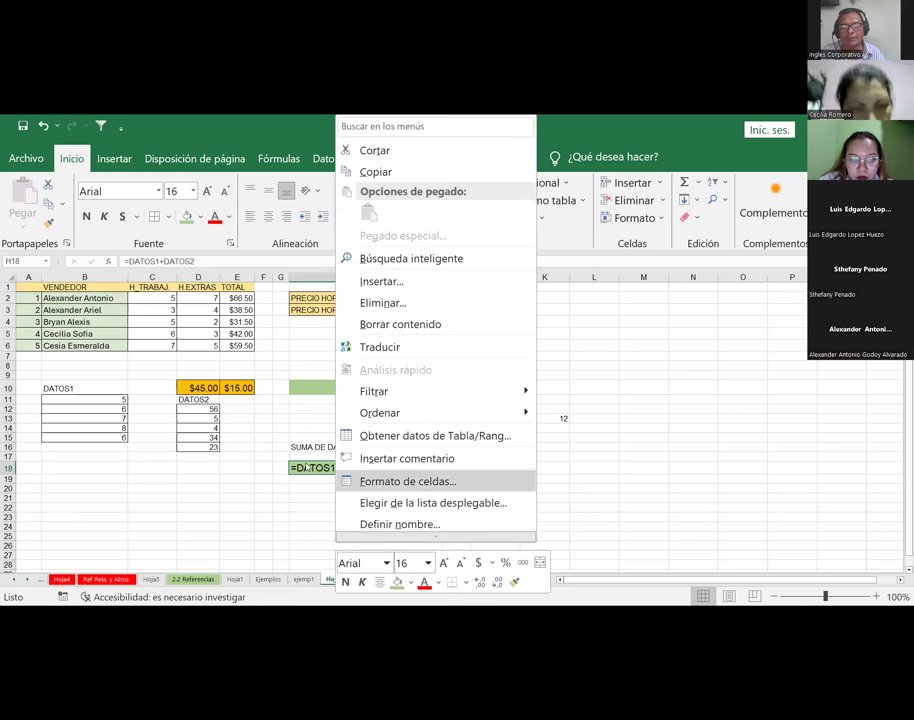
click(424, 481)
click(284, 403)
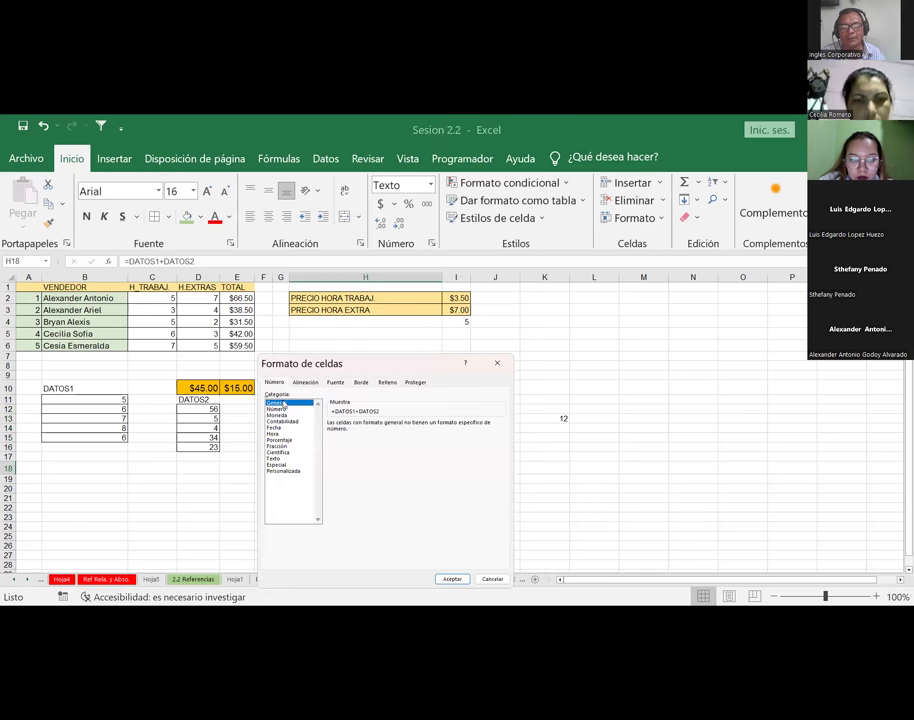
click(453, 579)
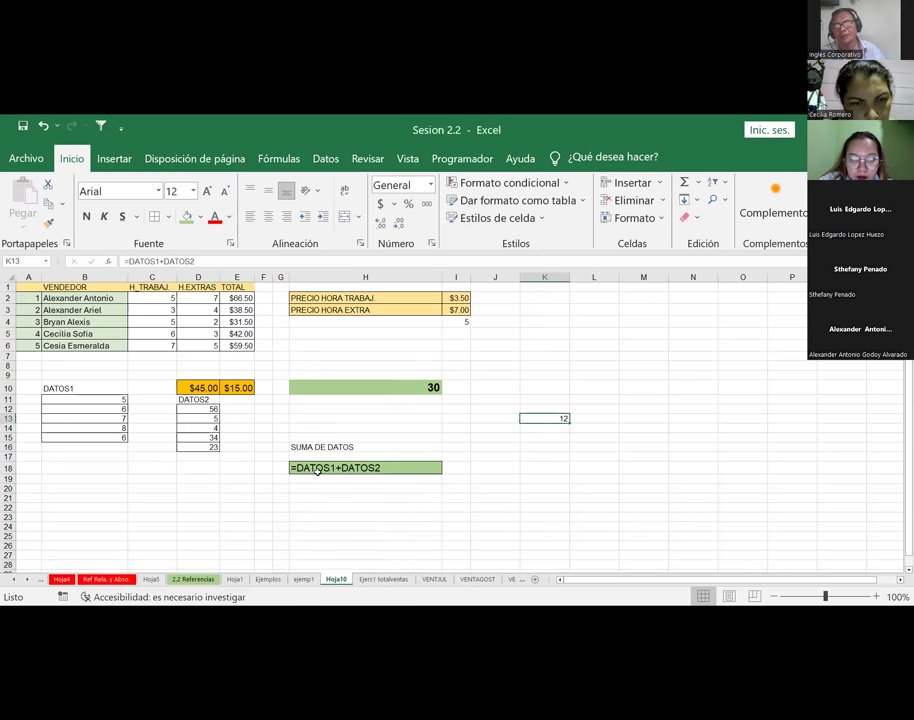
click(340, 457)
click(366, 467)
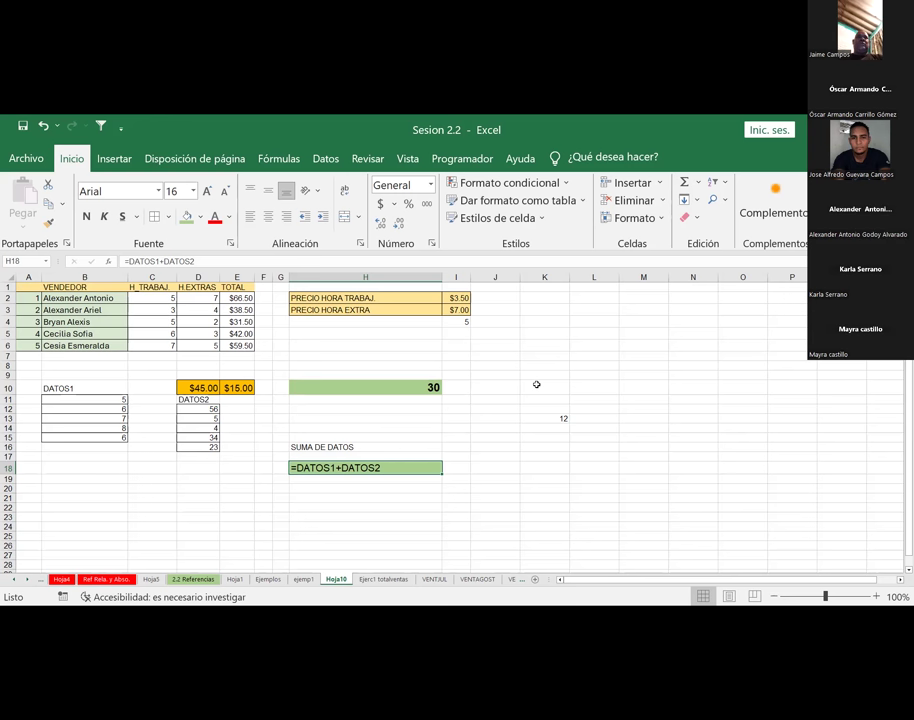
scroll(671, 375, down, 1)
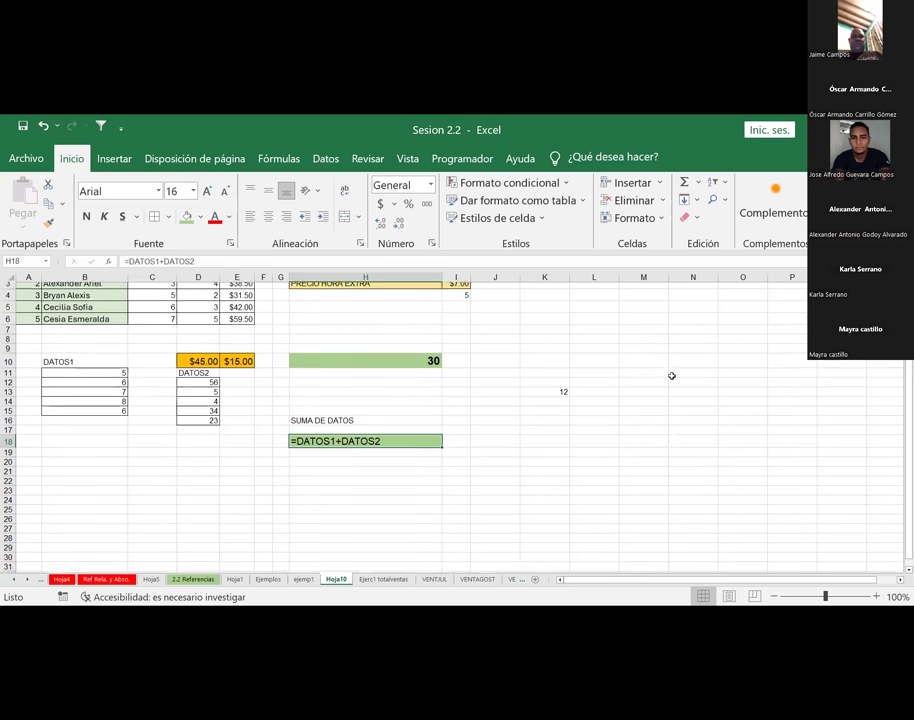
scroll(692, 406, down, 2)
scroll(464, 421, up, 3)
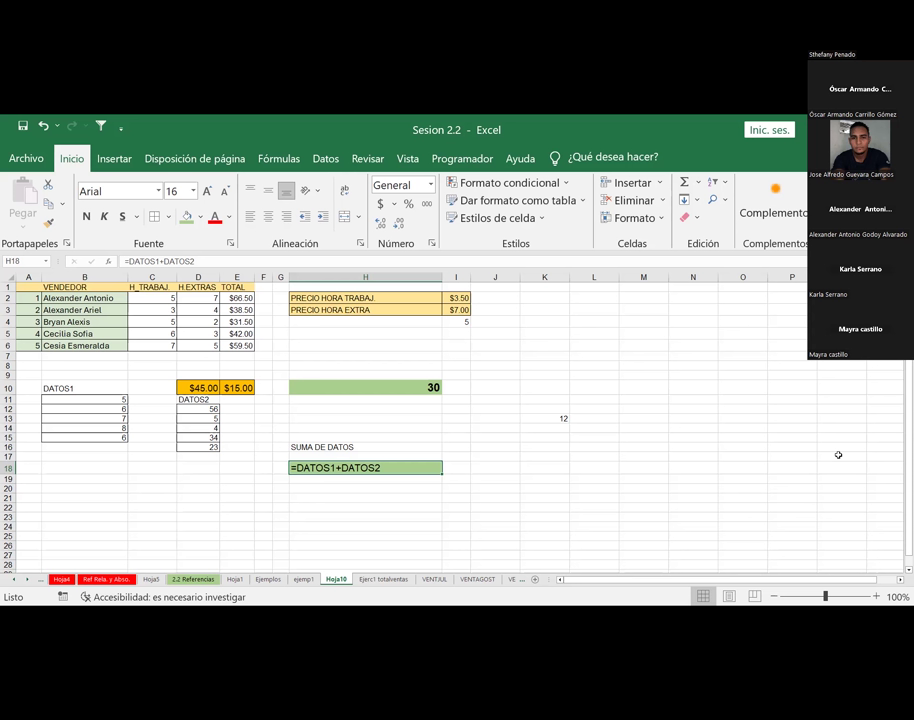
click(598, 377)
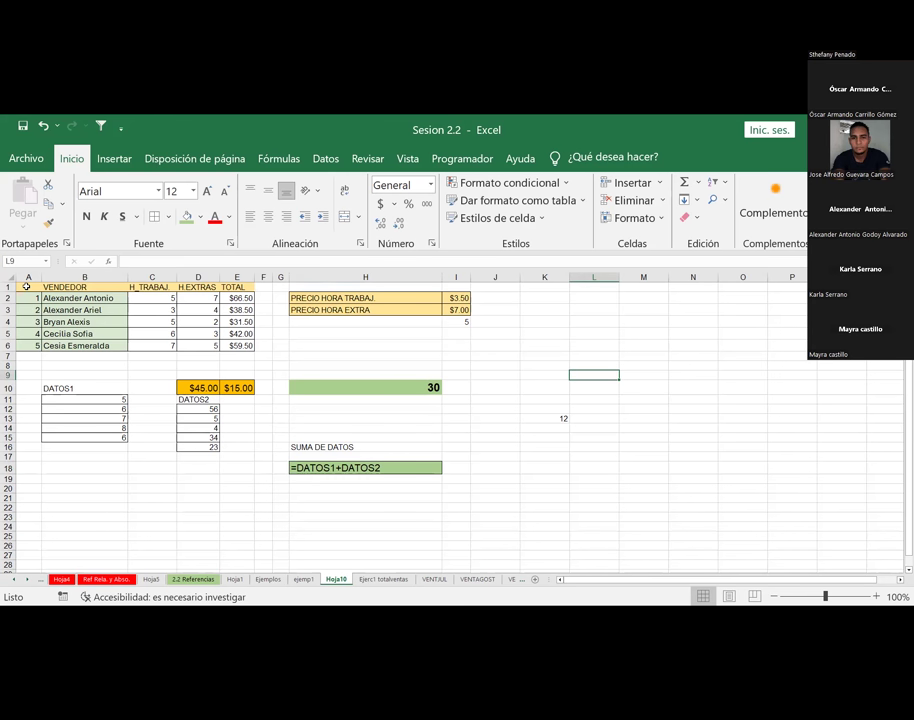
drag(30, 298, 66, 287)
drag(218, 310, 588, 500)
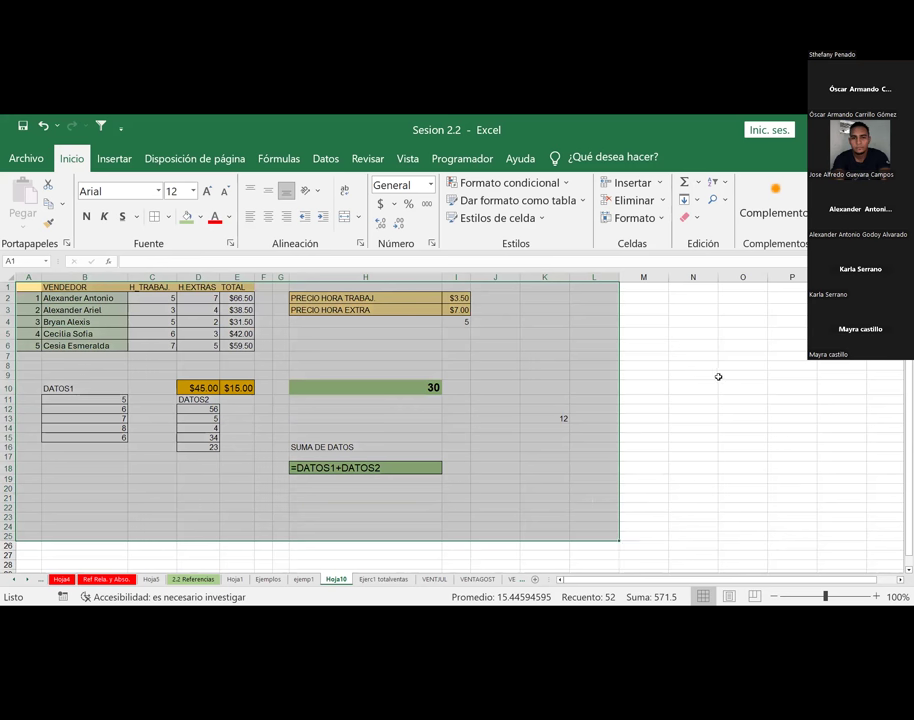
click(691, 355)
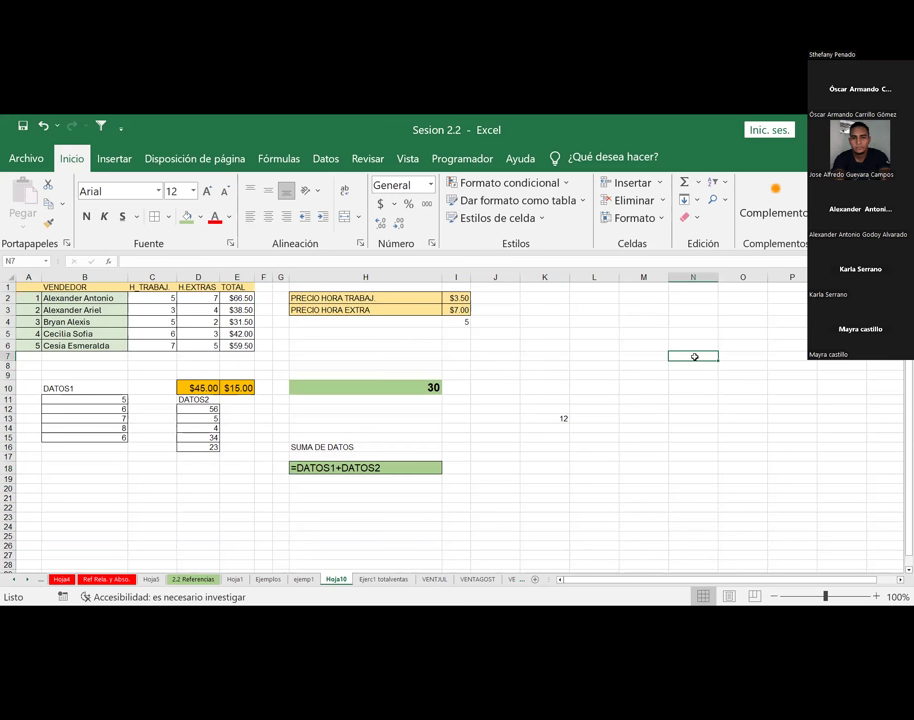